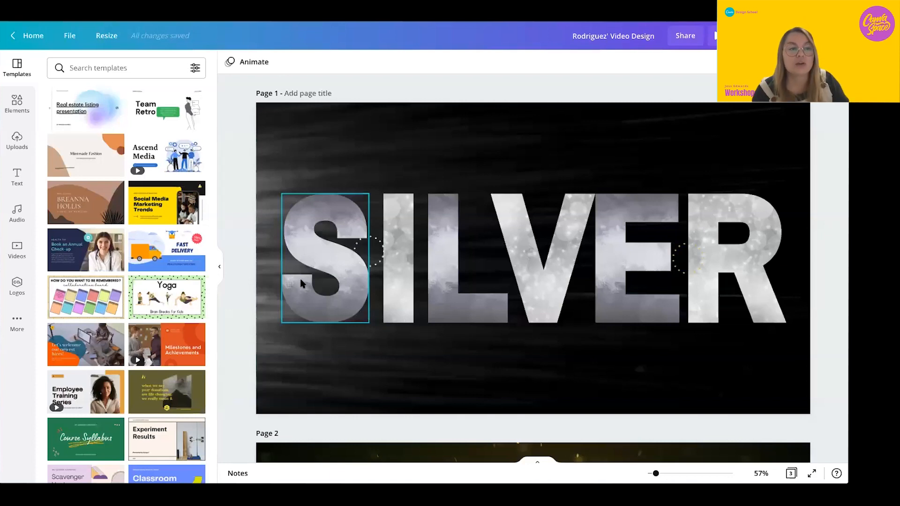
Delete the gold confetti and glitter graphics and the woman's portrait from page 3
scroll(301, 283, "down", 5)
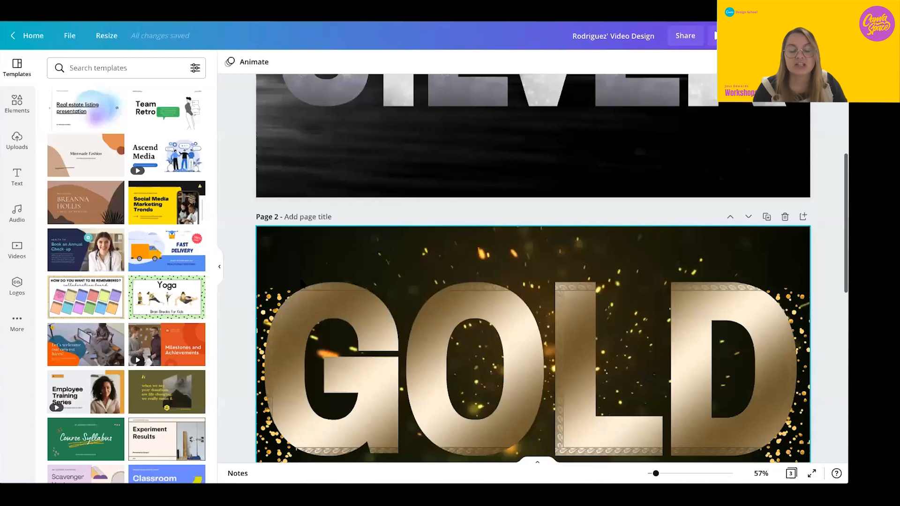
scroll(301, 283, "down", 10)
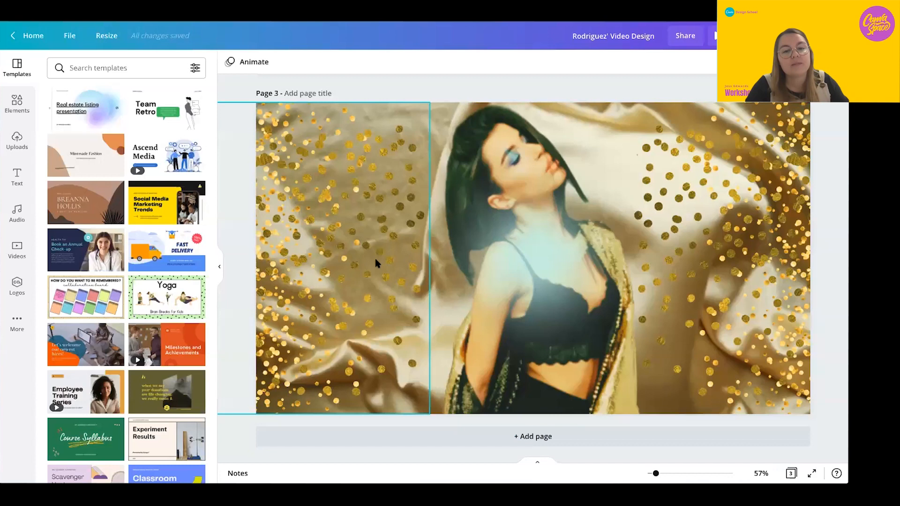
left_click(396, 267)
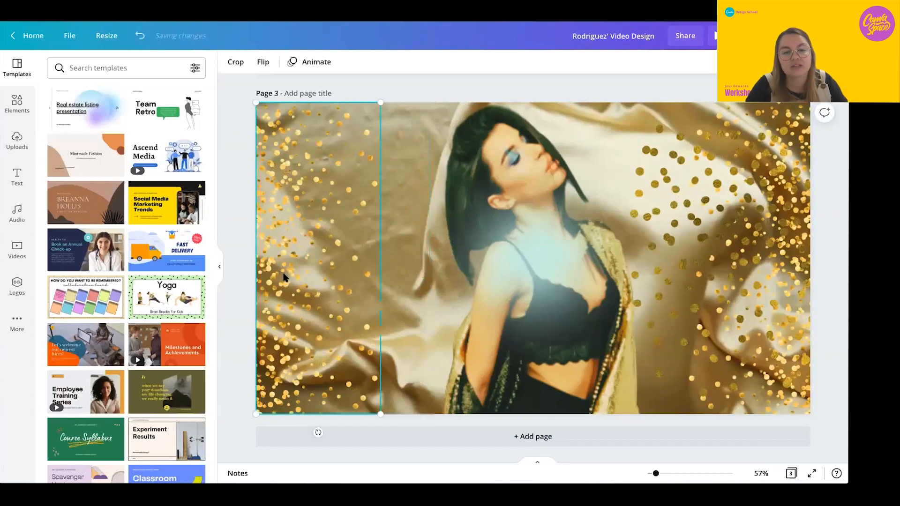
left_click(492, 275)
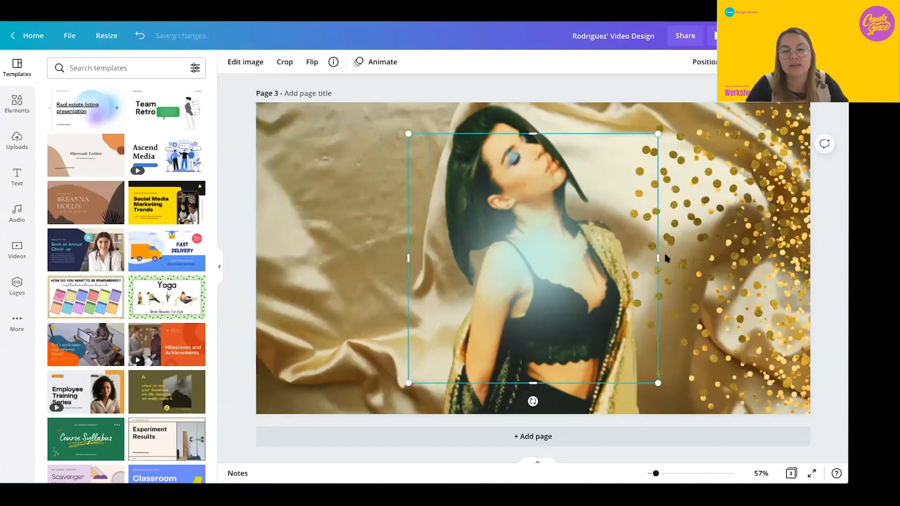
key("Delete")
left_click(707, 261)
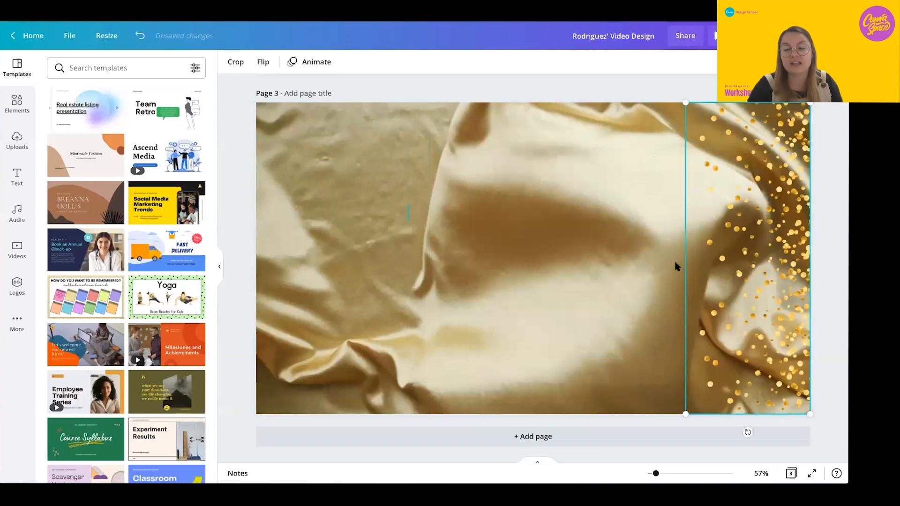
key("Delete")
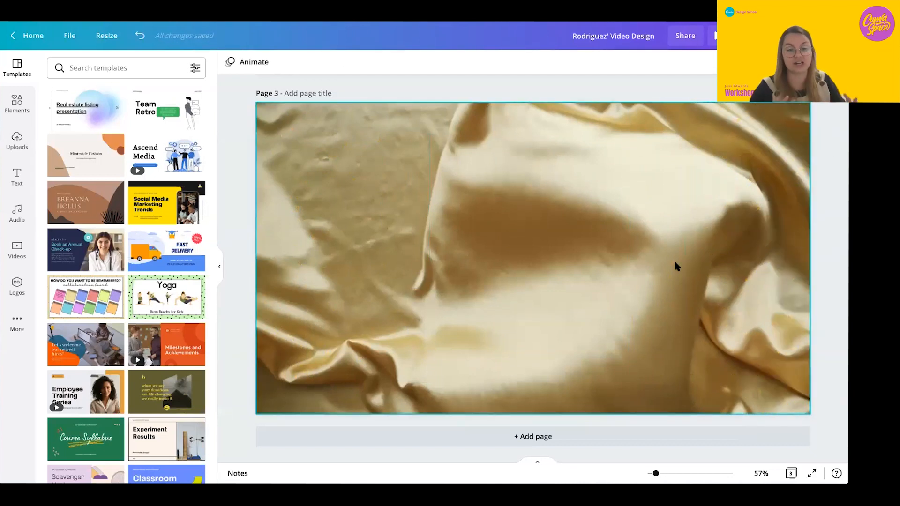
Play the gold fabric background video on page 3 and delete it to clear the page
left_click(541, 262)
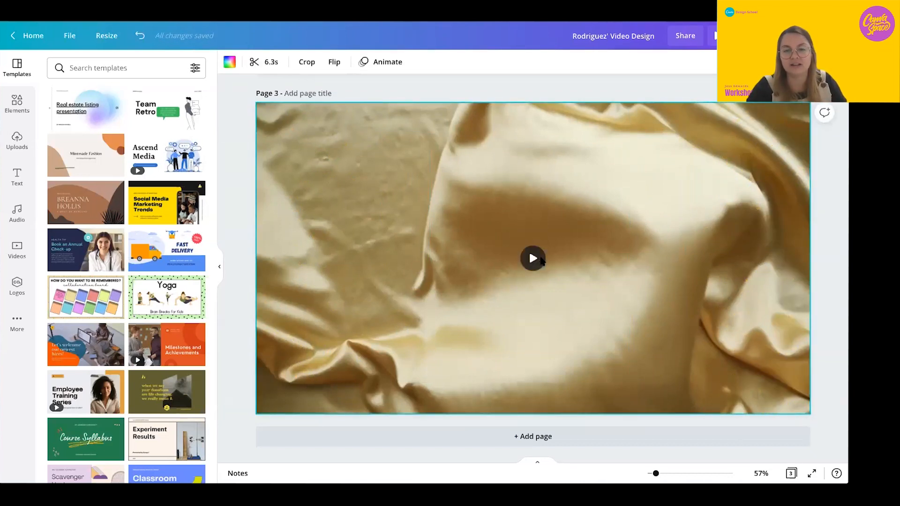
left_click(533, 259)
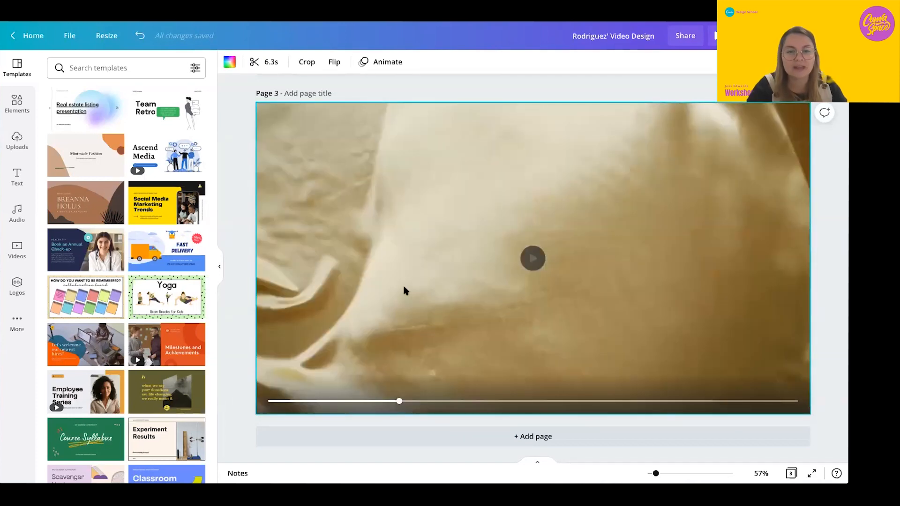
key("Delete")
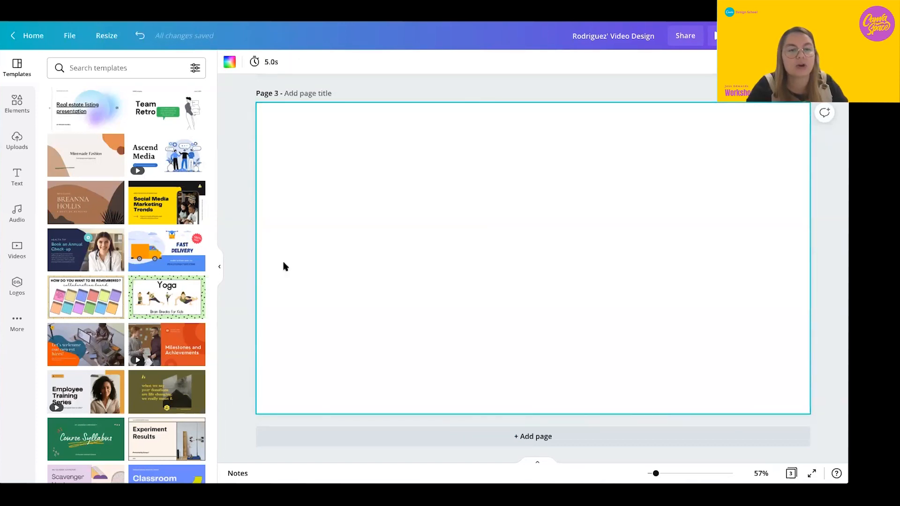
Review the SILVER and GOLD pages and search the elements library for "letter frame"
scroll(291, 277, "up", 5)
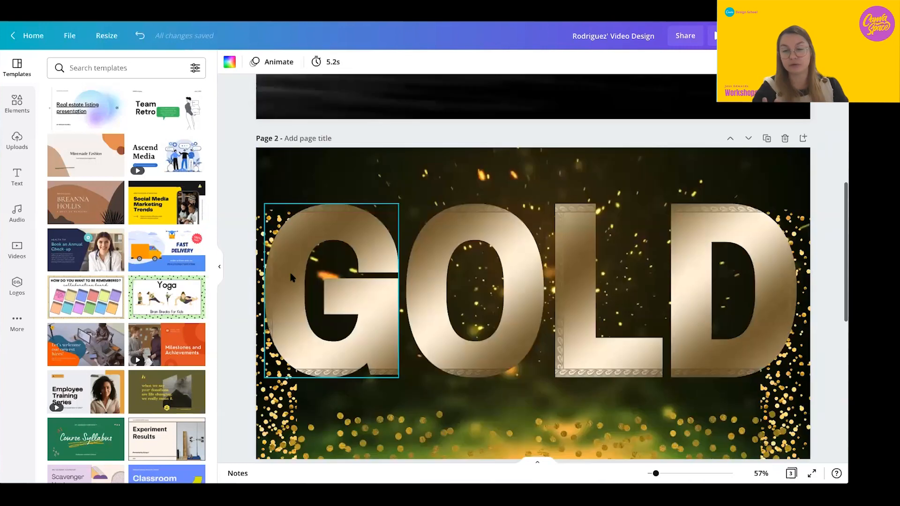
scroll(291, 278, "up", 4)
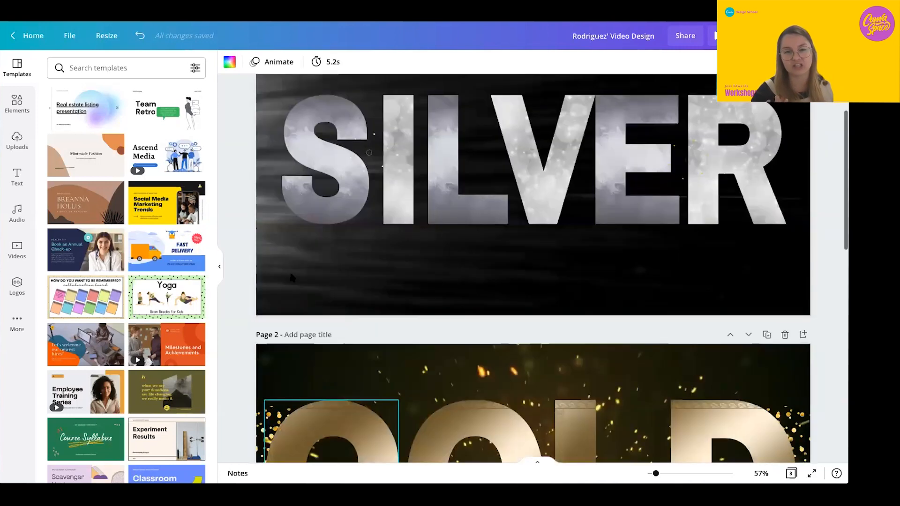
scroll(291, 278, "up", 2)
scroll(291, 278, "down", 12)
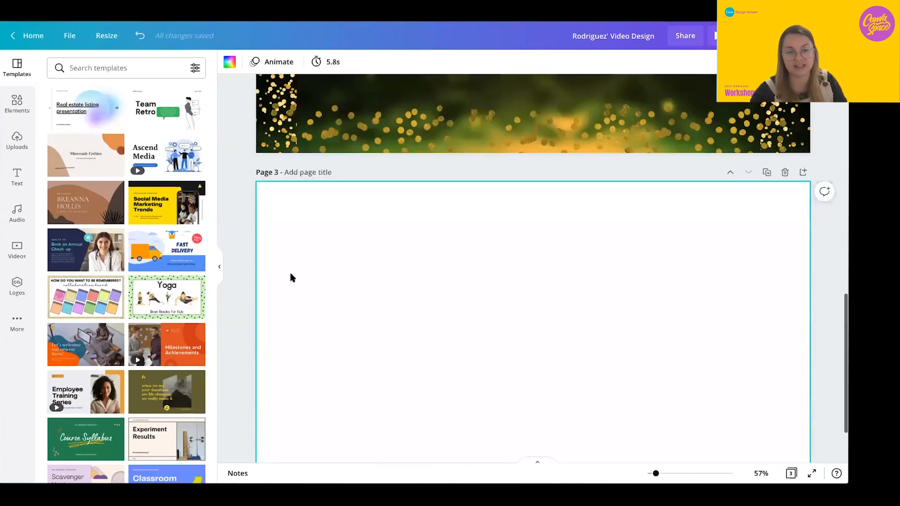
scroll(281, 276, "down", 2)
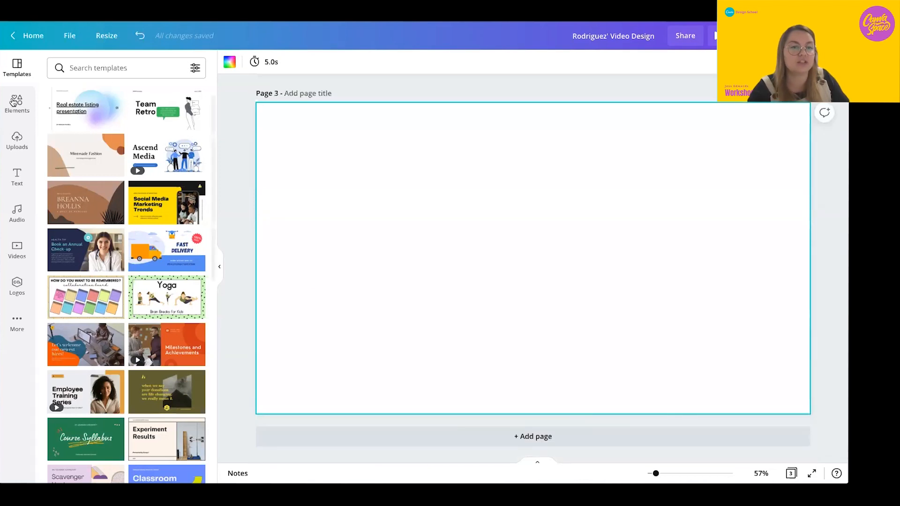
left_click(86, 68)
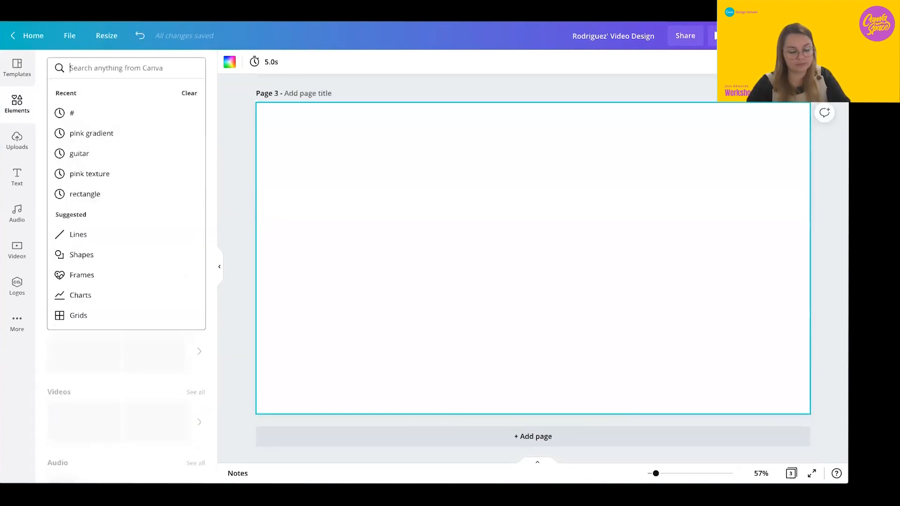
type("letter frame")
key("Return")
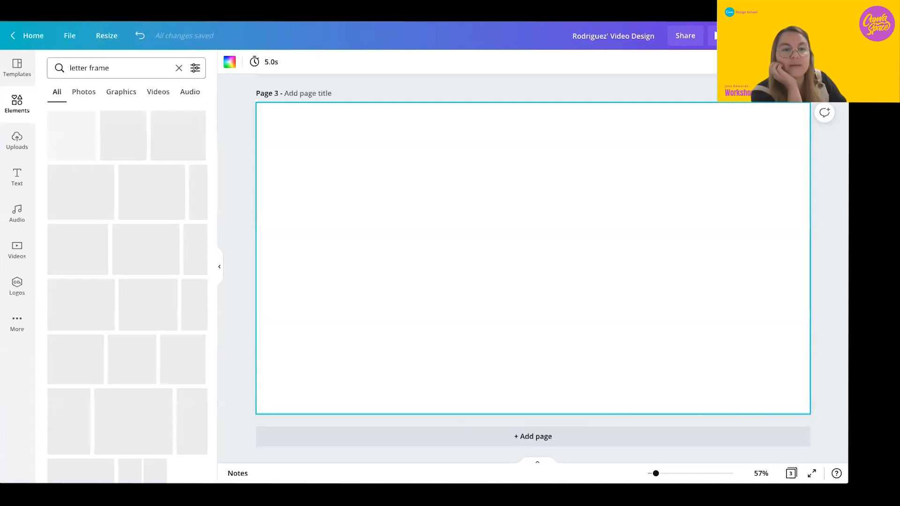
Look through the letter frame results and compare them with the SILVER and GOLD lettering on pages 1 and 2
scroll(72, 228, "down", 5)
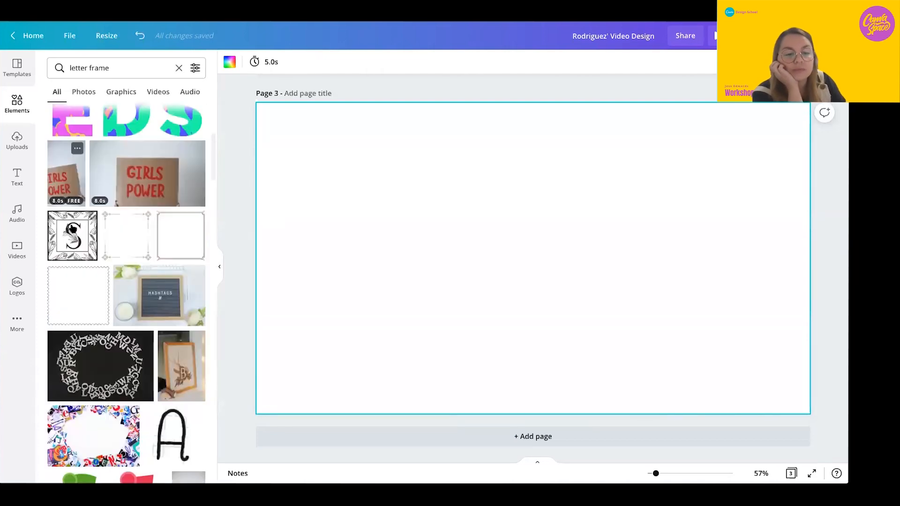
scroll(73, 228, "down", 6)
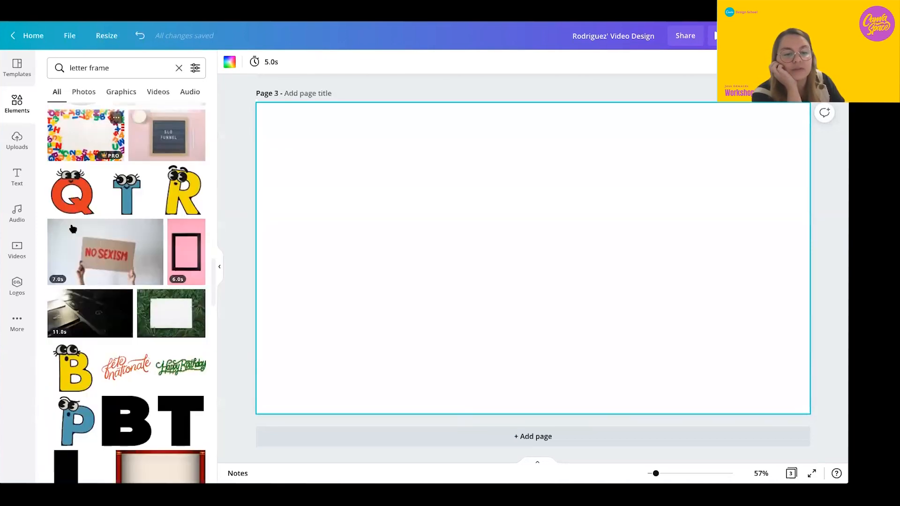
scroll(73, 228, "down", 5)
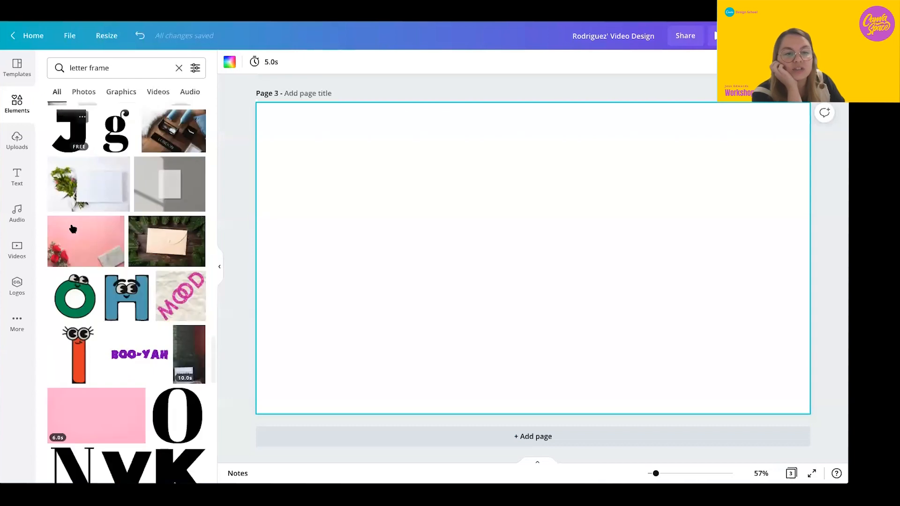
scroll(73, 228, "down", 5)
scroll(116, 233, "up", 3)
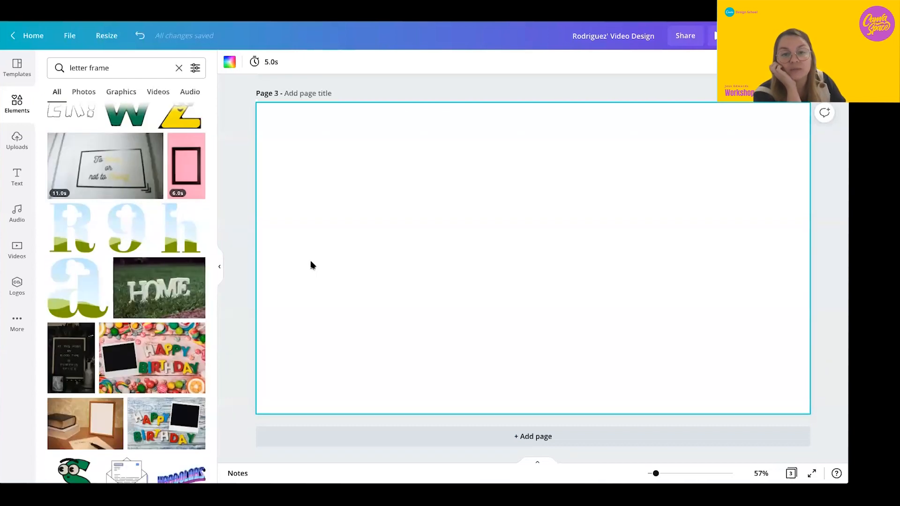
scroll(312, 265, "up", 10)
scroll(312, 265, "down", 4)
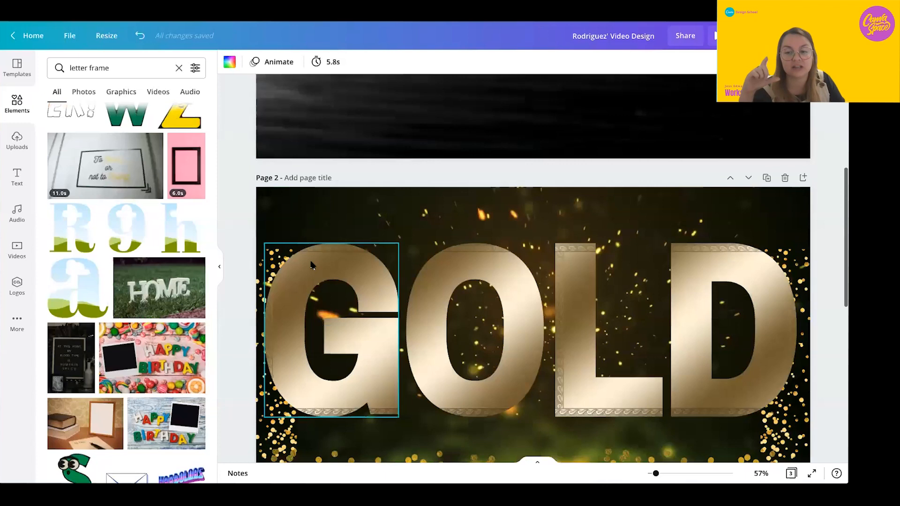
scroll(312, 266, "up", 2)
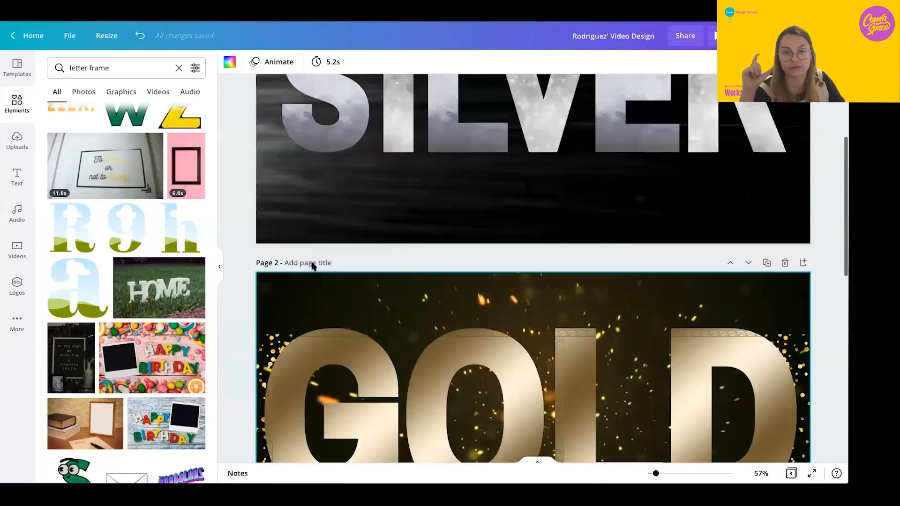
scroll(311, 265, "up", 4)
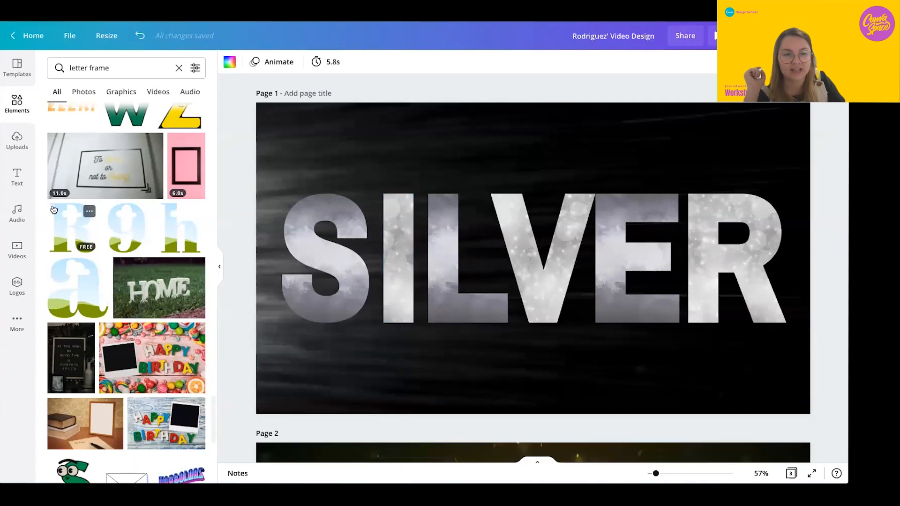
scroll(305, 298, "down", 15)
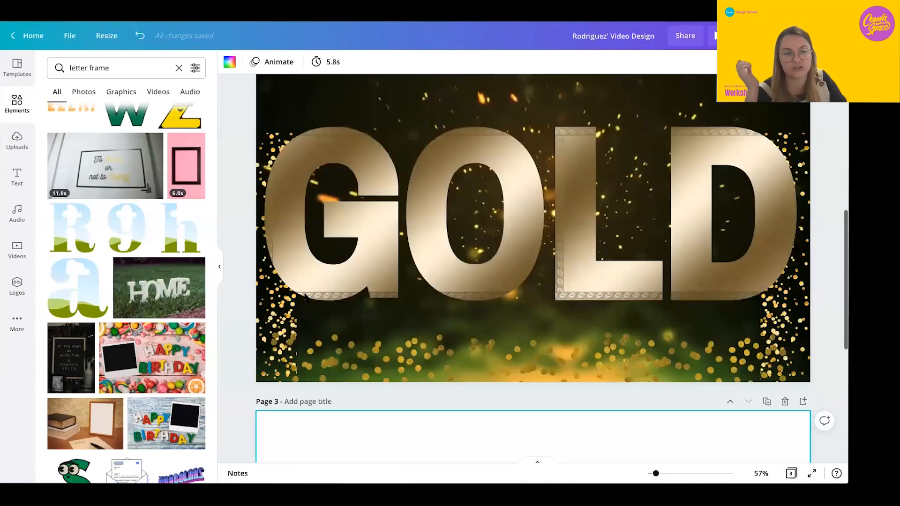
scroll(186, 325, "down", 10)
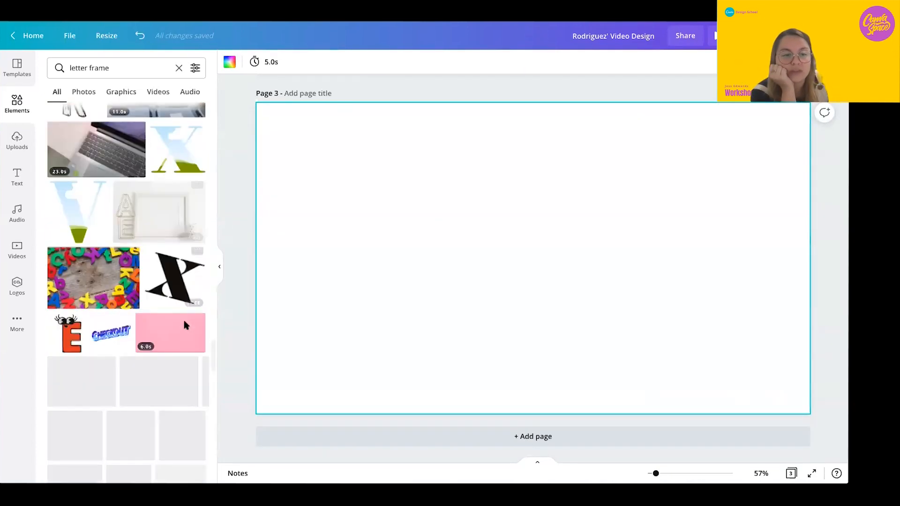
Look through the letter frame results for a matching set of bold block letters
scroll(185, 325, "down", 12)
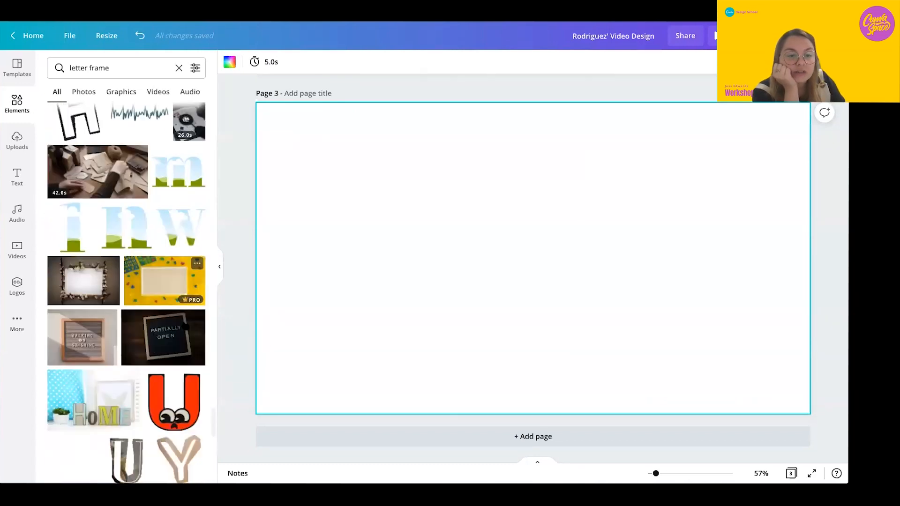
scroll(185, 325, "down", 12)
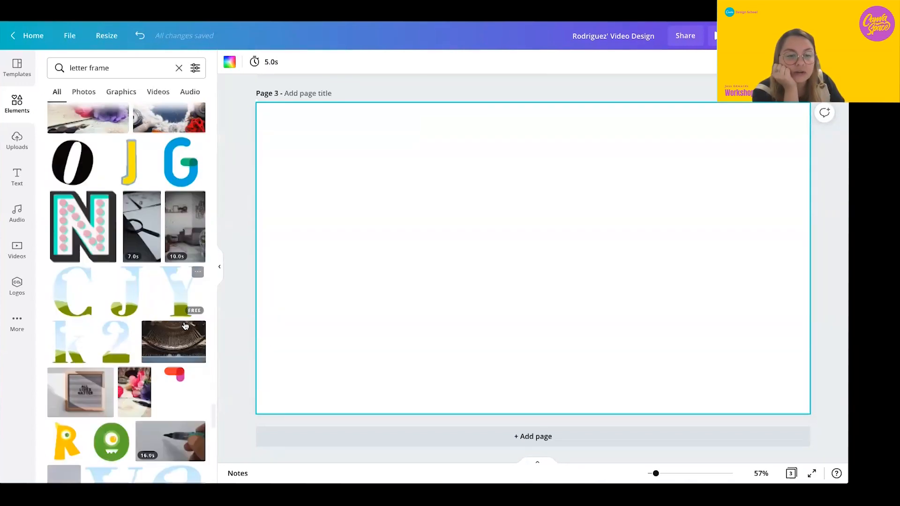
scroll(184, 325, "down", 8)
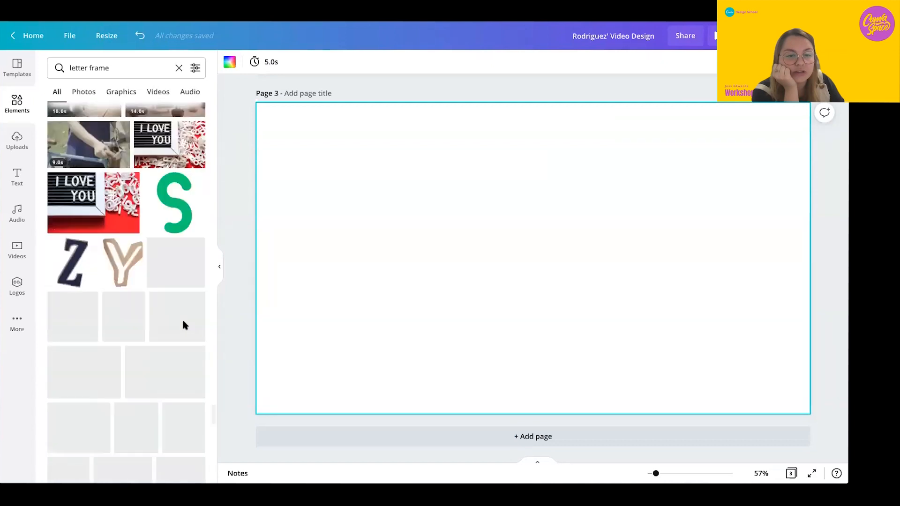
scroll(186, 326, "down", 10)
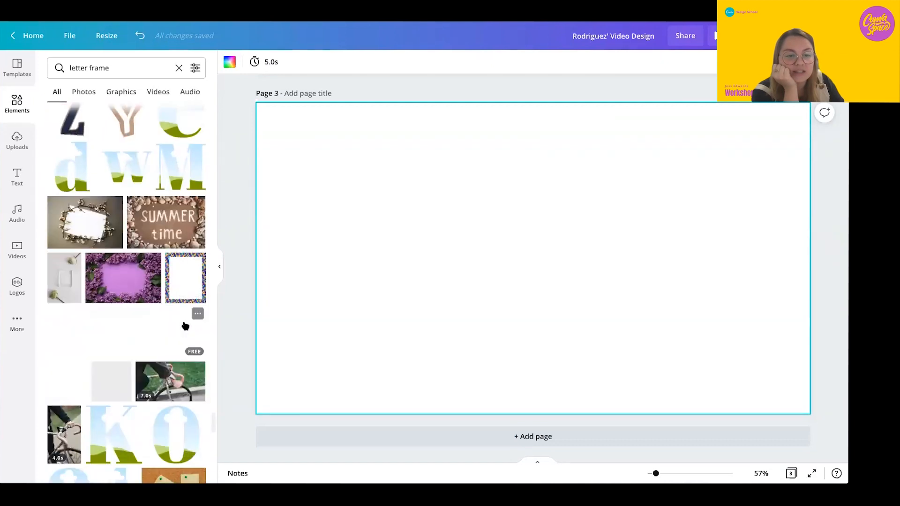
scroll(185, 326, "down", 10)
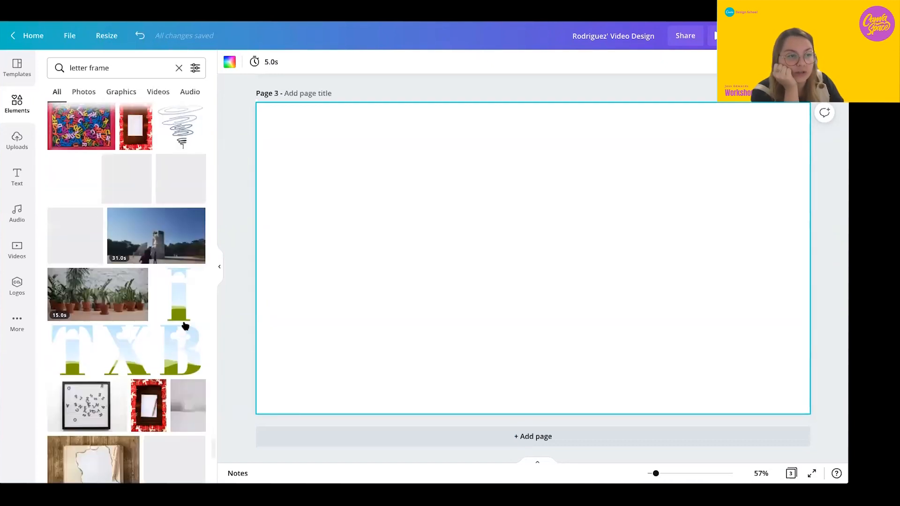
scroll(185, 327, "down", 2)
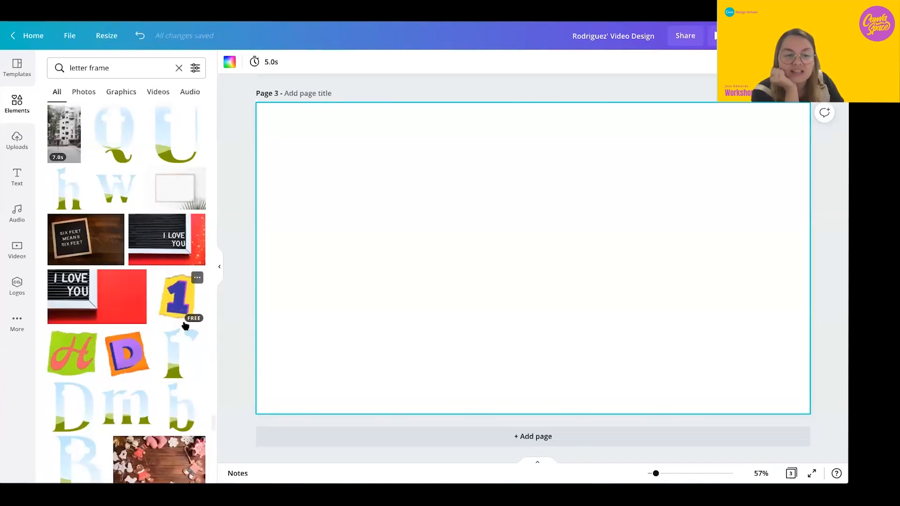
scroll(185, 327, "down", 20)
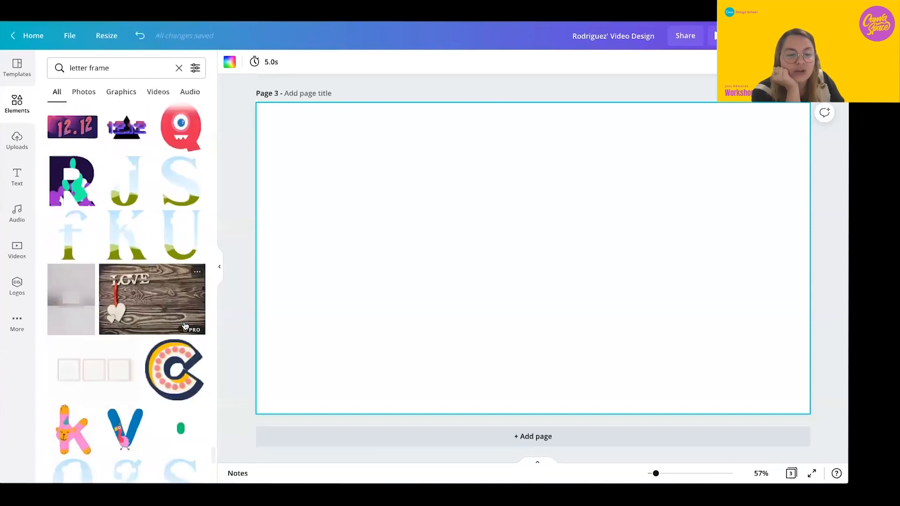
scroll(186, 325, "down", 20)
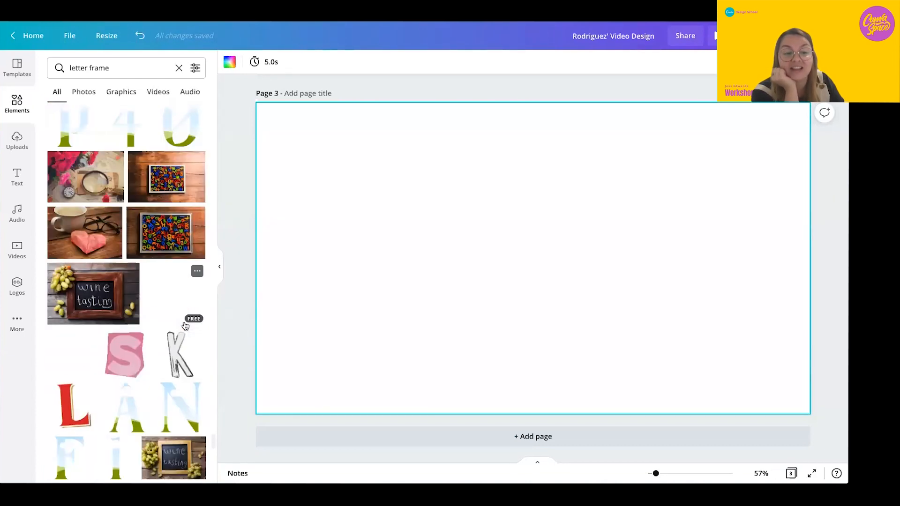
scroll(186, 326, "down", 20)
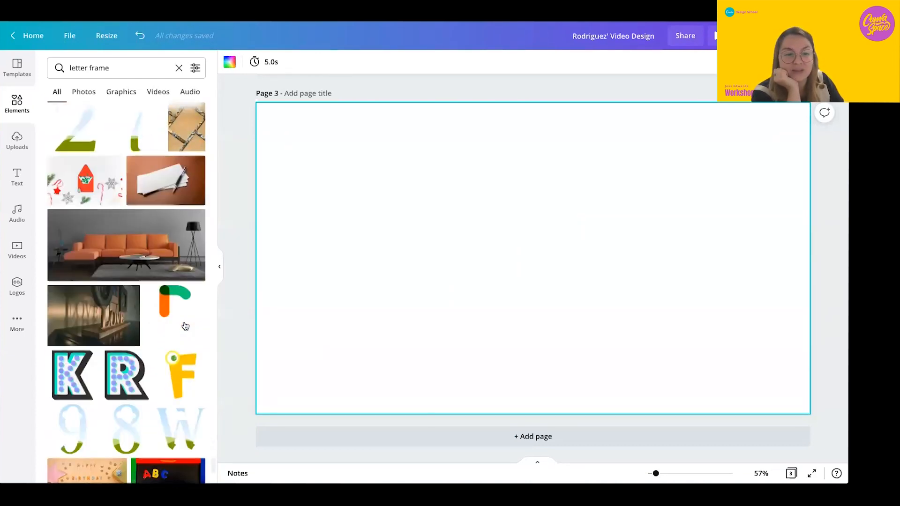
scroll(185, 326, "down", 20)
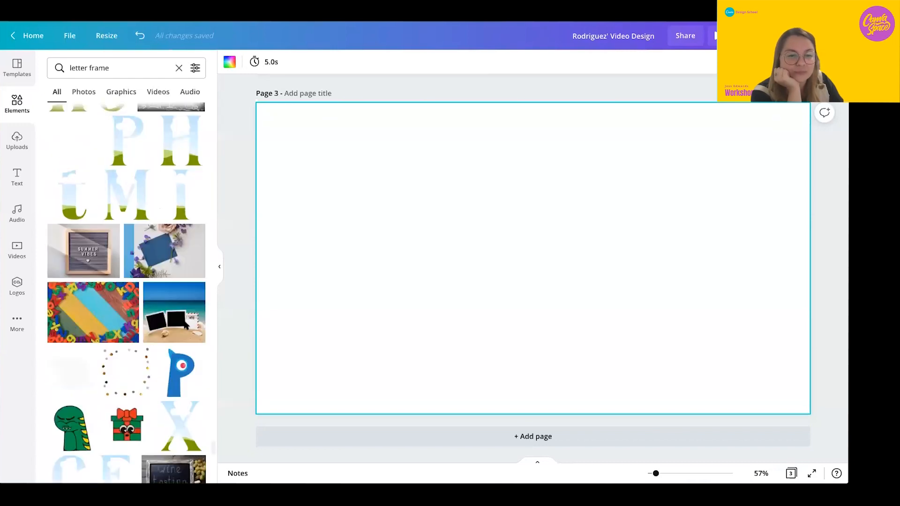
scroll(185, 326, "down", 20)
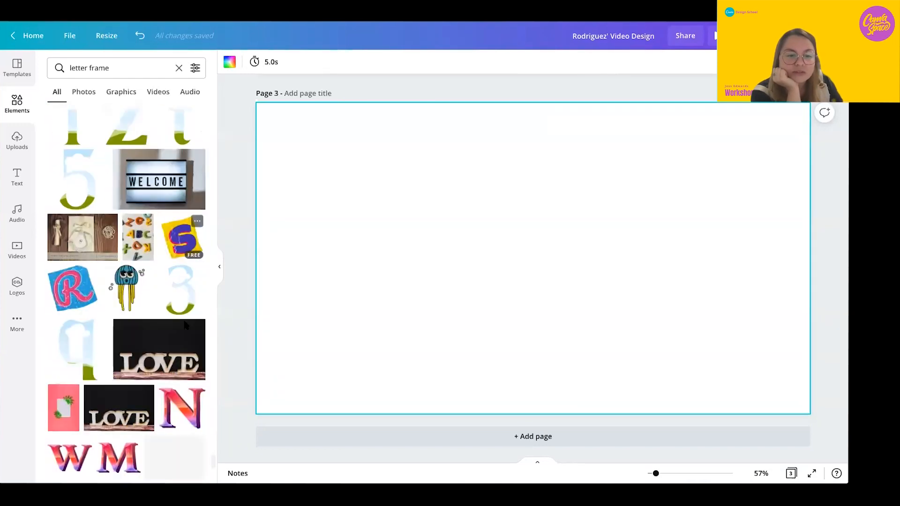
scroll(186, 326, "down", 15)
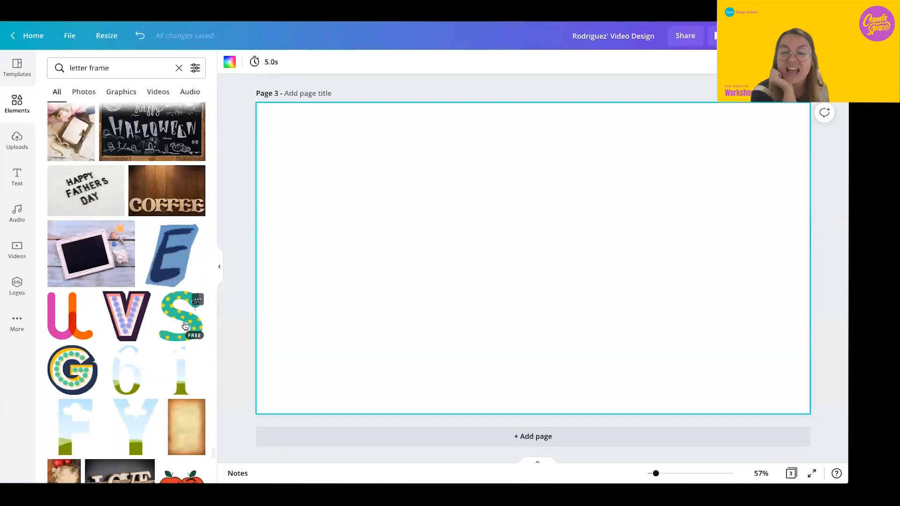
scroll(185, 325, "down", 5)
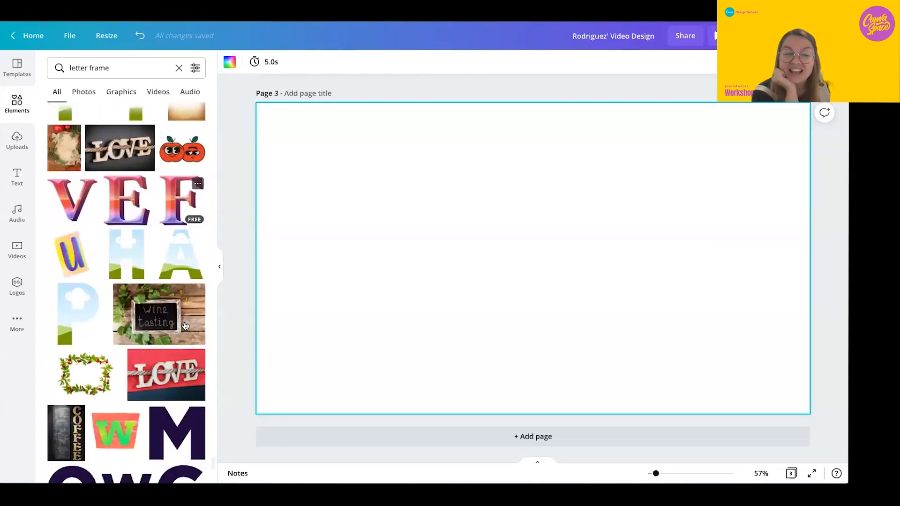
Add the bold block letter frames N, O, Z and E to page 3
scroll(186, 326, "down", 4)
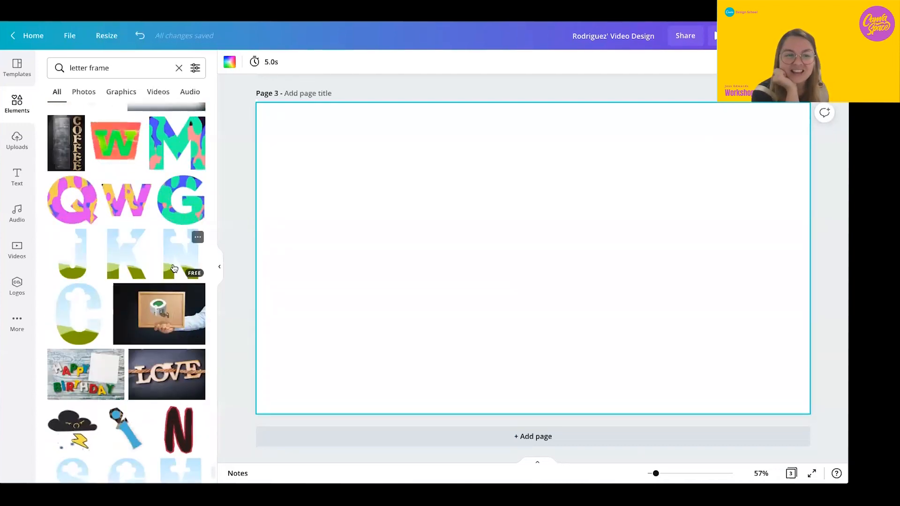
left_click(166, 281)
scroll(164, 291, "down", 6)
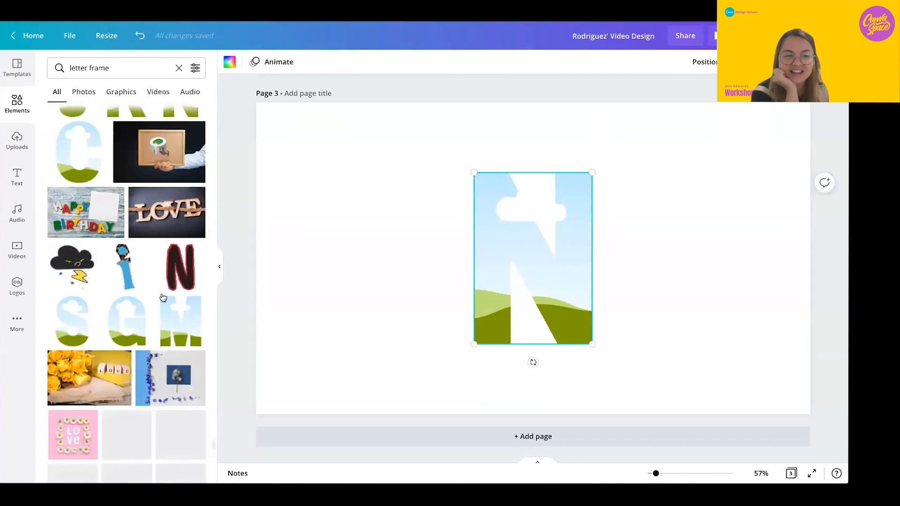
scroll(160, 296, "down", 1)
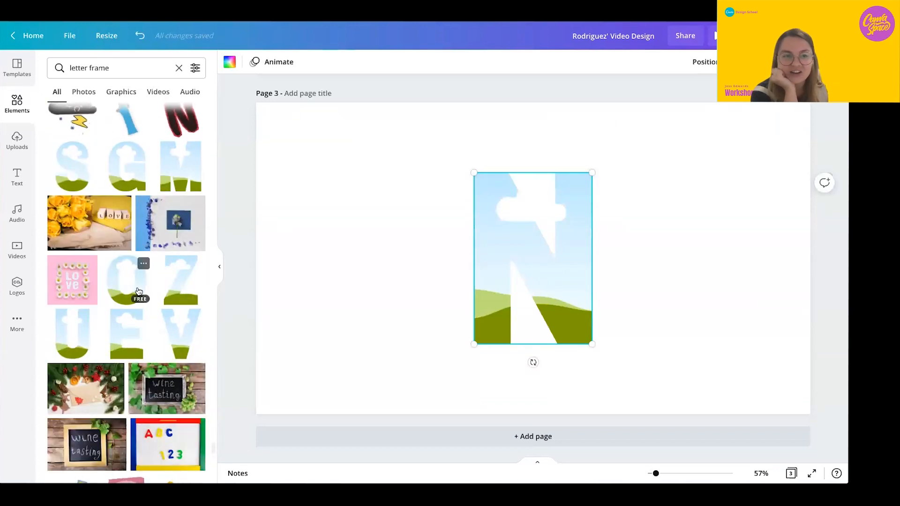
left_click(134, 289)
left_click(170, 287)
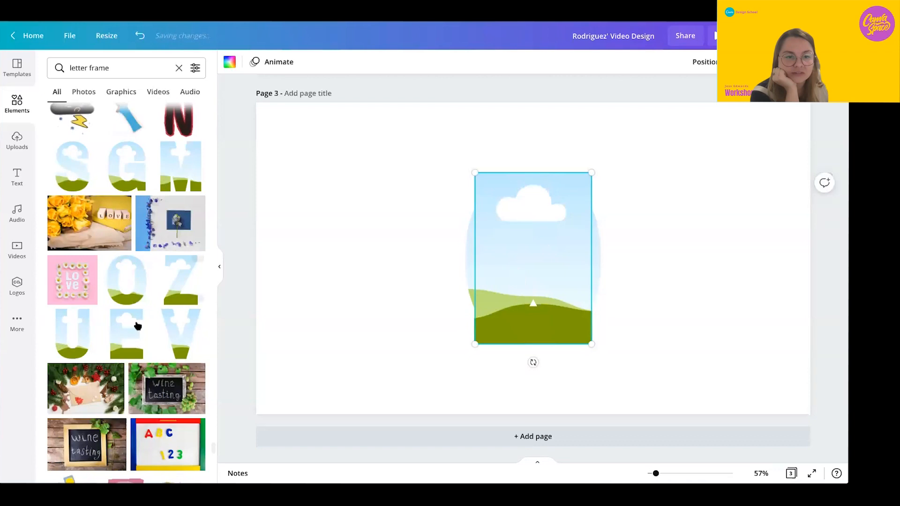
left_click(141, 320)
Separate the stacked frames and arrange O, N and Z along the page's lower edge with E at the far right
left_click_drag(122, 338, 385, 283)
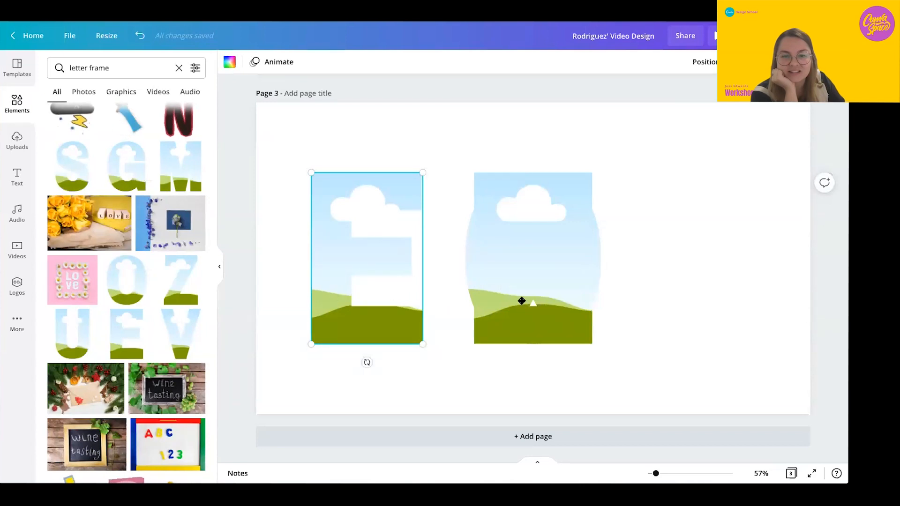
left_click_drag(325, 291, 669, 316)
left_click_drag(511, 302, 518, 368)
left_click_drag(546, 268, 409, 328)
left_click_drag(514, 335, 608, 336)
left_click_drag(487, 263, 450, 326)
Find the matching B and R letter frames and add them to page 3
scroll(97, 321, "down", 1)
scroll(96, 322, "down", 10)
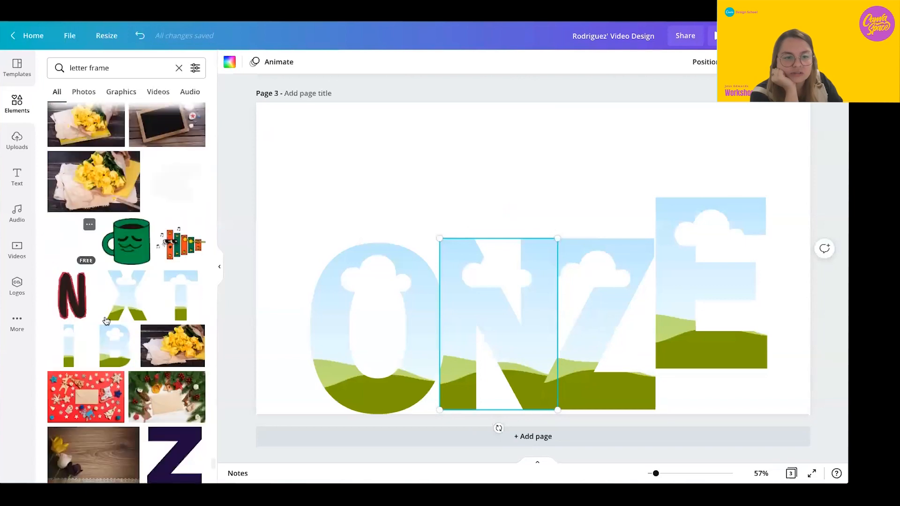
left_click(108, 323)
scroll(169, 332, "down", 3)
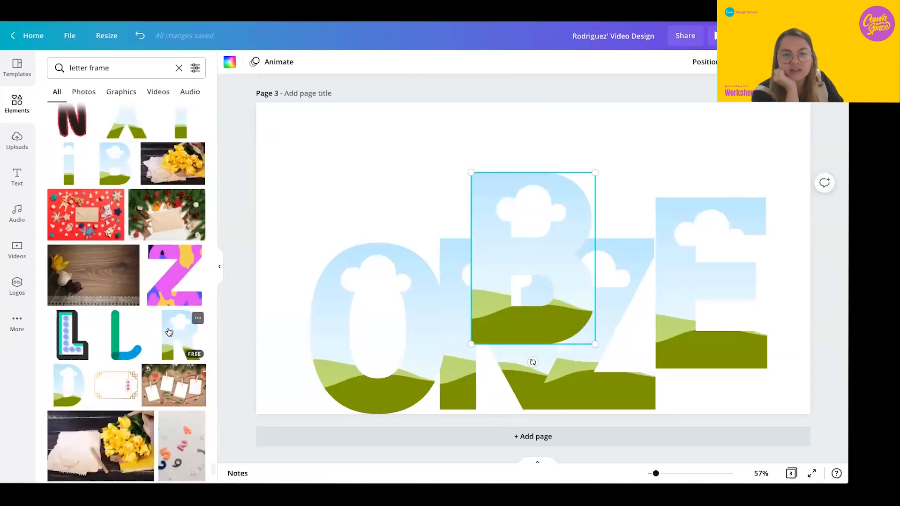
left_click_drag(483, 279, 469, 284)
key("ctrl+z")
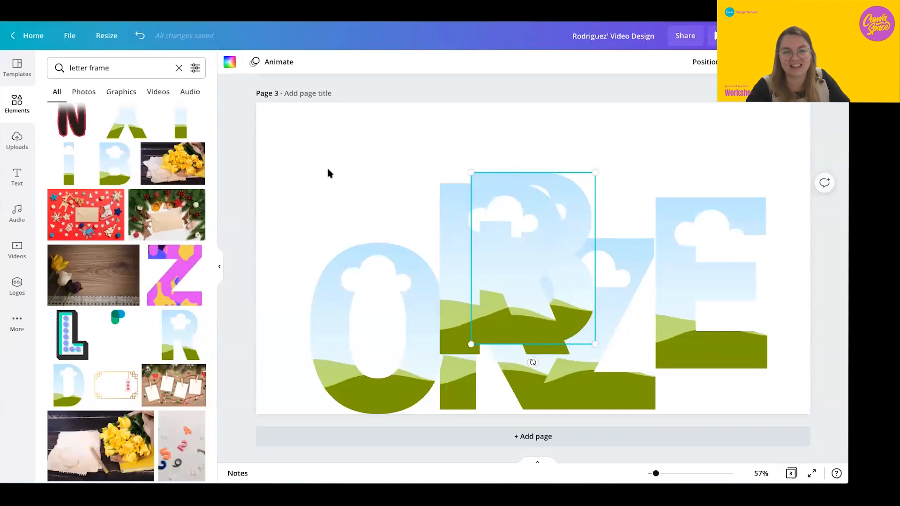
Place the B and R frames side by side at the upper left of page 3 and scale both down together
left_click_drag(486, 177, 313, 172)
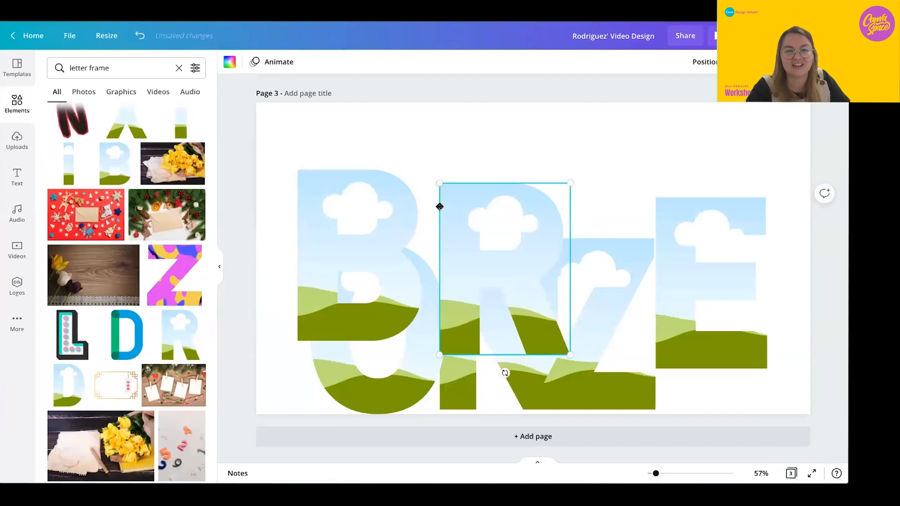
left_click_drag(441, 203, 398, 186)
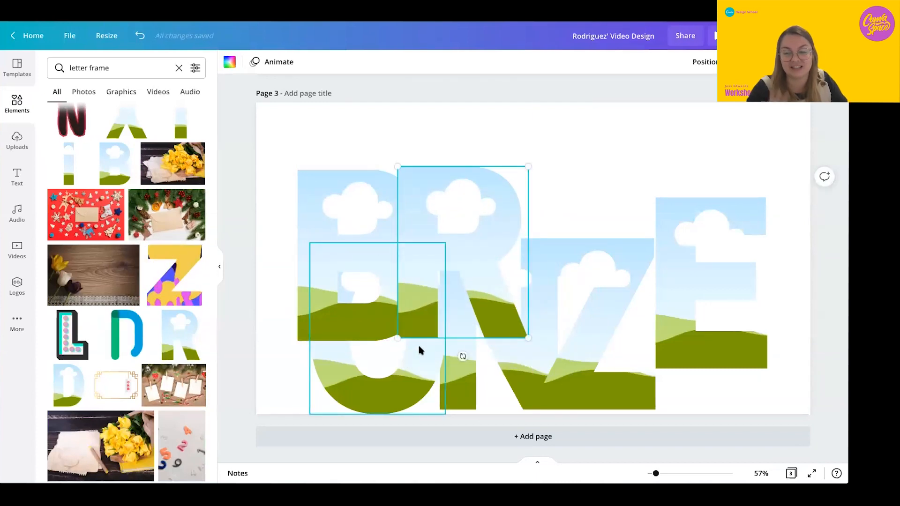
left_click(323, 183, "shift")
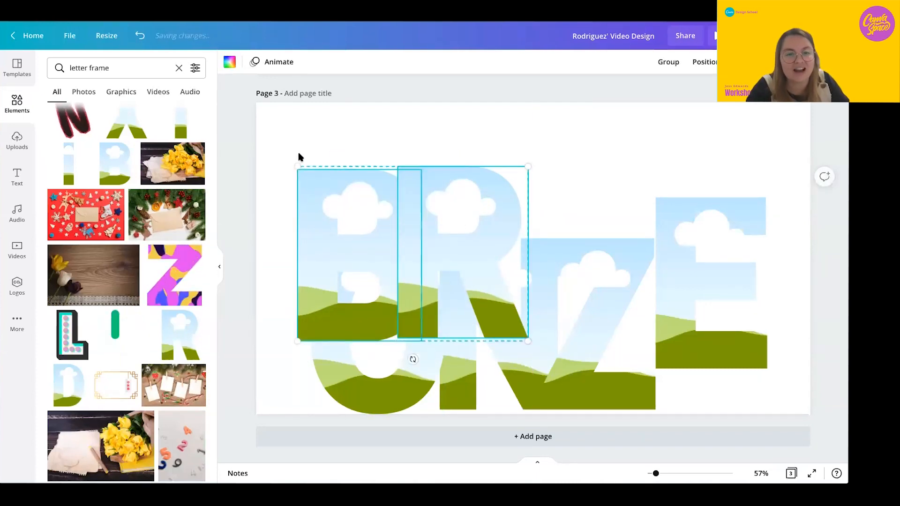
left_click_drag(334, 197, 361, 212)
left_click_drag(418, 265, 342, 188)
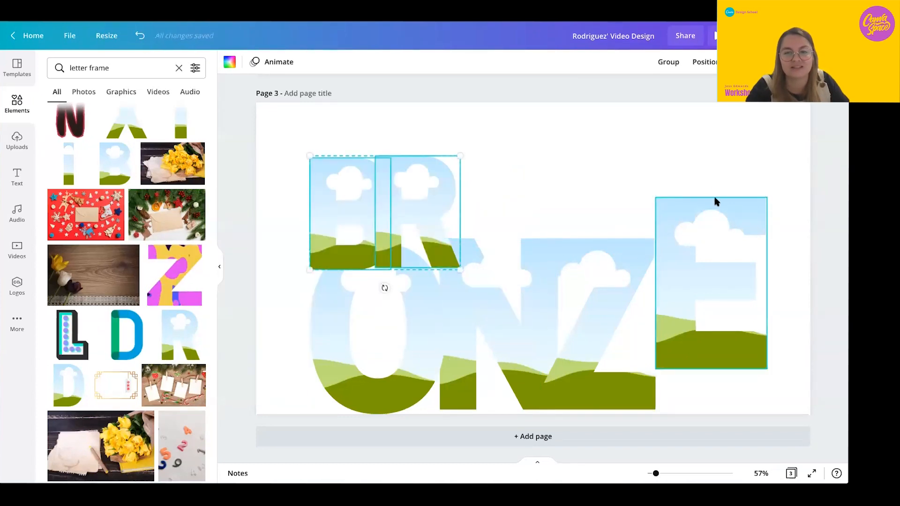
Move the O frame beside the R and shrink it to the height of the B and R
left_click(355, 185)
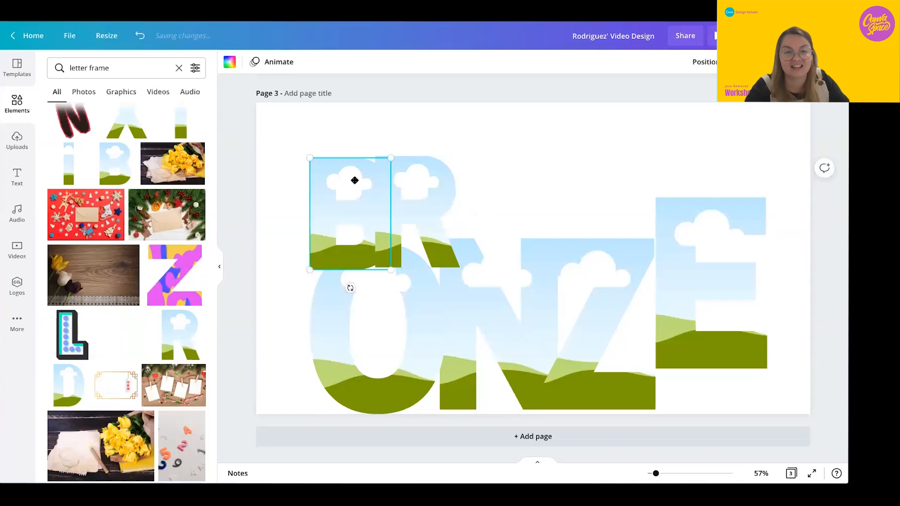
left_click_drag(361, 295, 469, 185)
left_click_drag(553, 327, 504, 266)
Move the N and Z frames into the row after the O and shrink them to the same height, Z to about 262 by 387
left_click(486, 303)
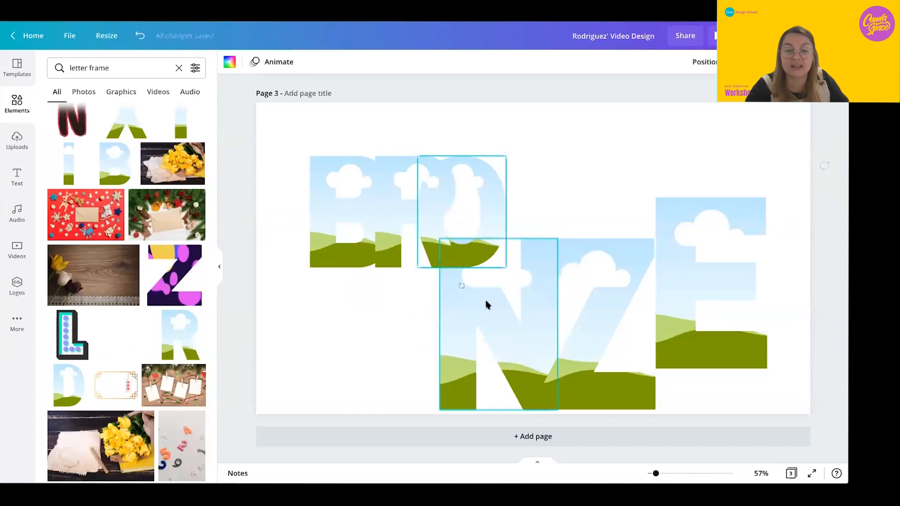
left_click_drag(486, 302, 537, 214)
left_click_drag(608, 322, 572, 265)
left_click_drag(603, 300, 572, 217)
left_click_drag(615, 322, 585, 258)
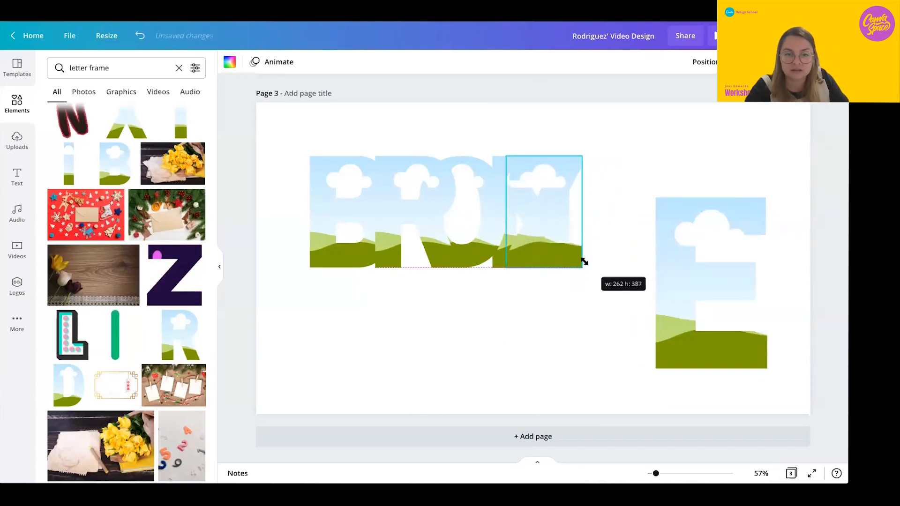
Shrink the E frame to about 252 by 387 and place it in line near the page's right edge
left_click(680, 283)
mouse_move(648, 265)
left_mouse_down()
mouse_move(607, 244)
mouse_move(655, 267)
left_mouse_up()
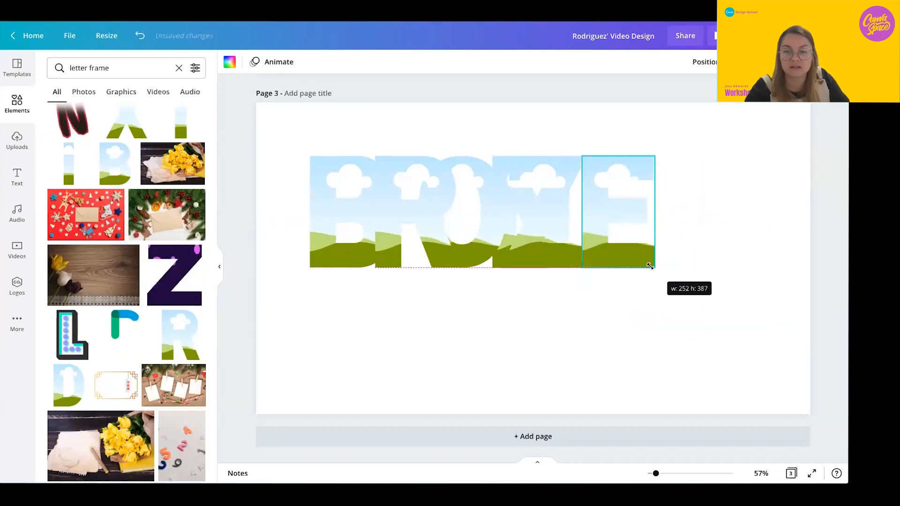
left_click_drag(717, 243, 740, 248)
Select all six letter frames and space them evenly as BRONZE with Tidy up
left_click_drag(606, 189, 350, 183)
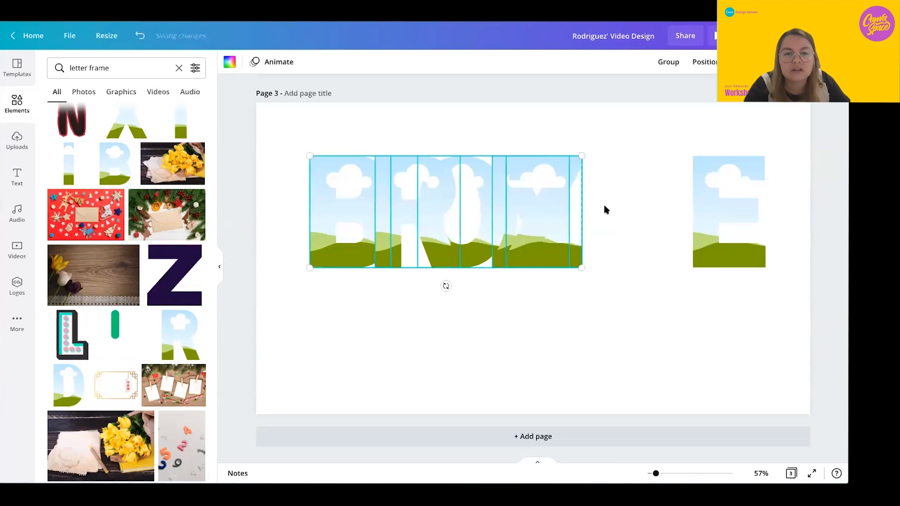
left_click_drag(319, 135, 696, 225)
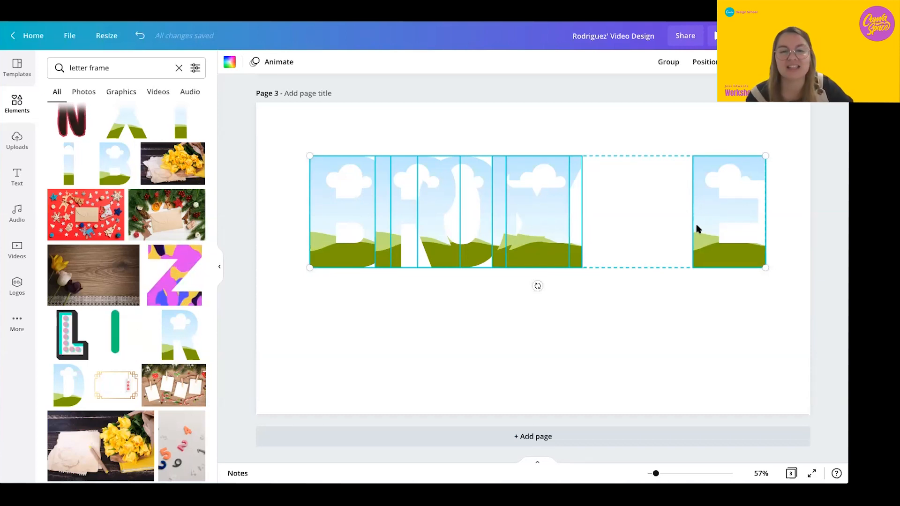
left_click(709, 64)
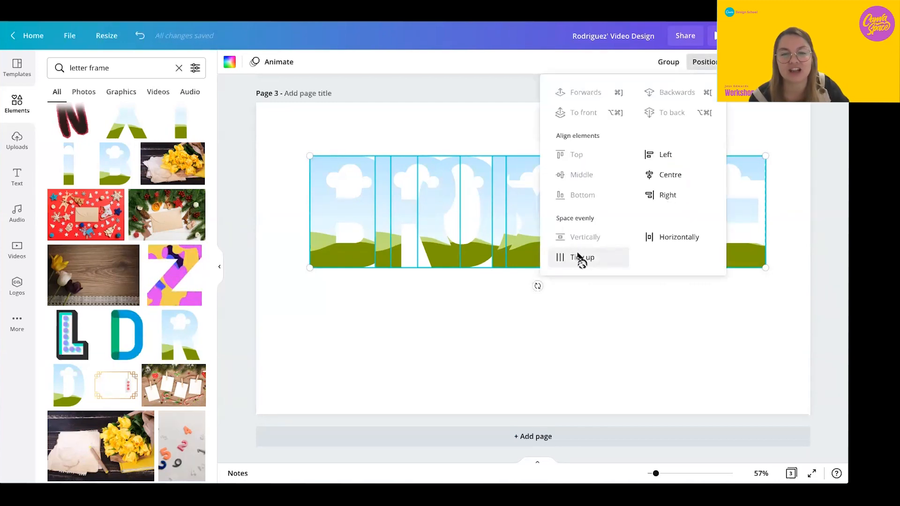
left_click(579, 257)
left_click(559, 316)
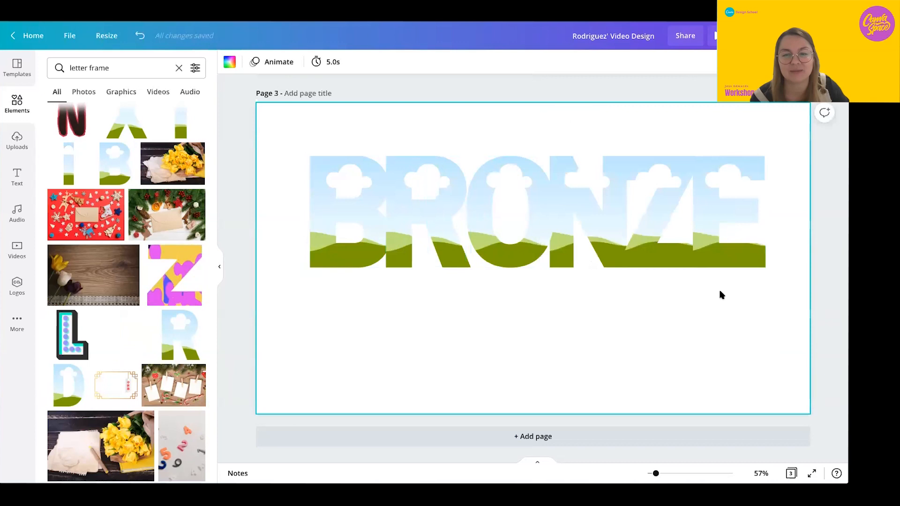
Move the E frame right to widen the gap after the Z, and space all six letters evenly with Tidy up
left_click_drag(730, 258, 760, 255)
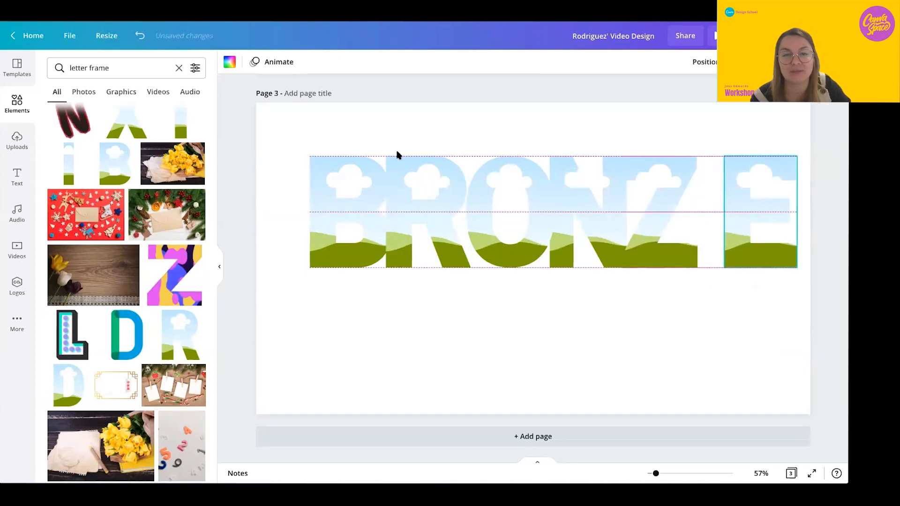
left_click_drag(344, 139, 745, 220)
left_click(705, 62)
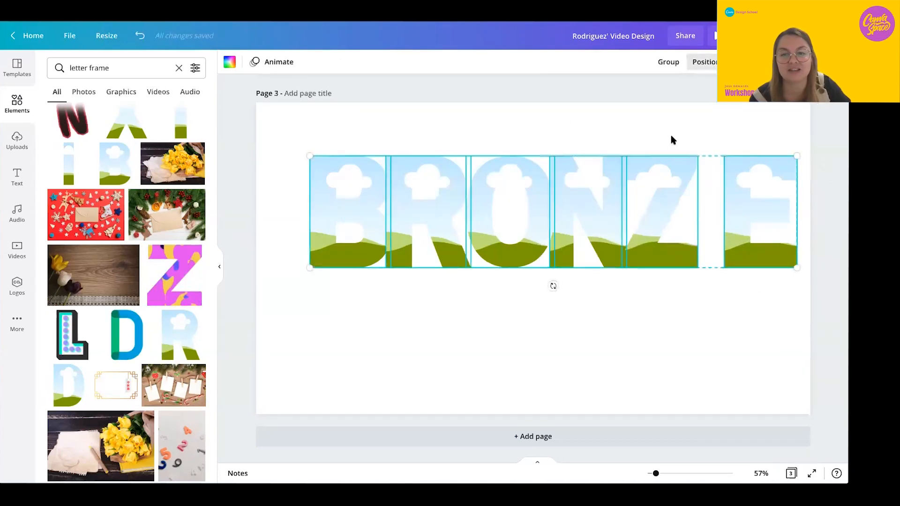
left_click(590, 264)
left_click(558, 316)
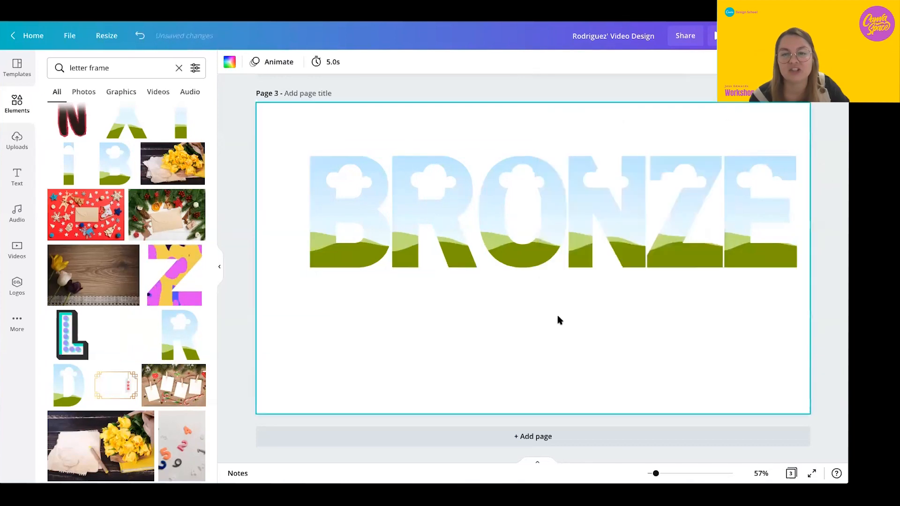
Shift the E frame further right, just past the page edge, and even out the six letters' spacing again with Tidy up
left_click(744, 265)
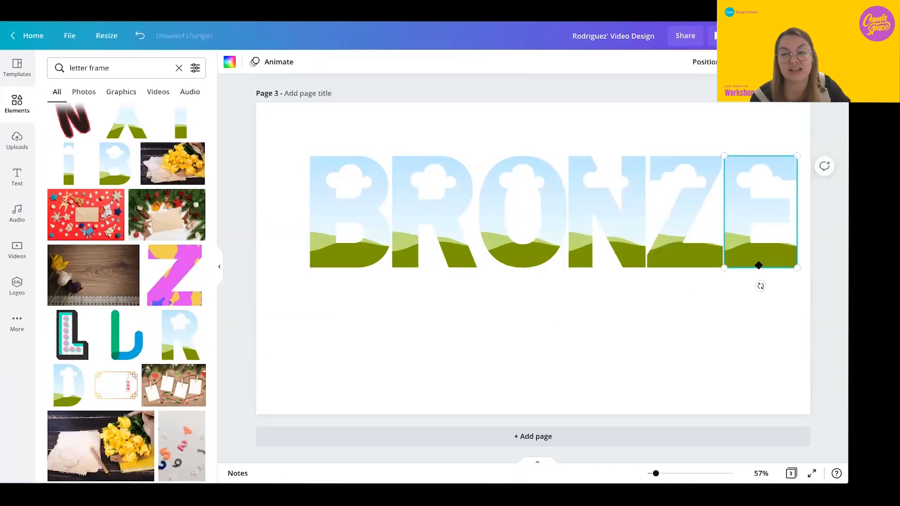
left_click_drag(746, 262, 764, 262)
left_click_drag(335, 147, 727, 105)
left_click(699, 63)
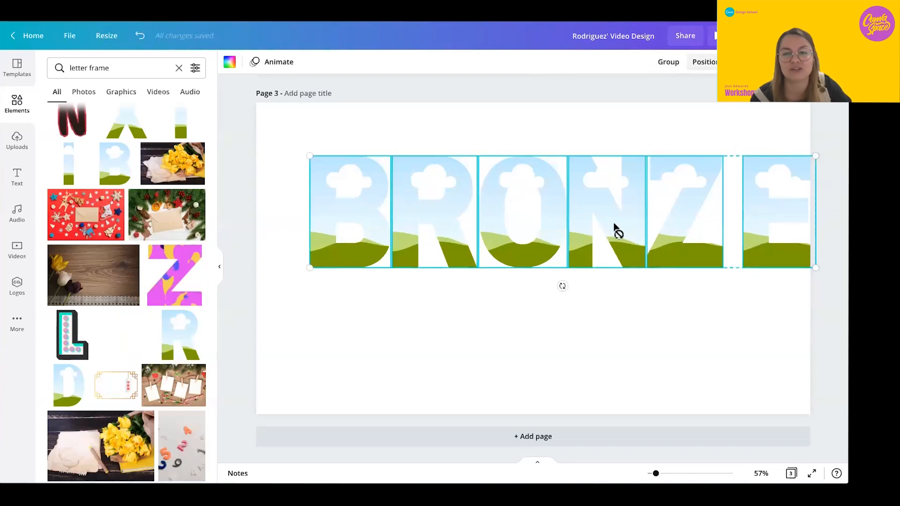
left_click(572, 257)
left_click(546, 318)
left_click(546, 318)
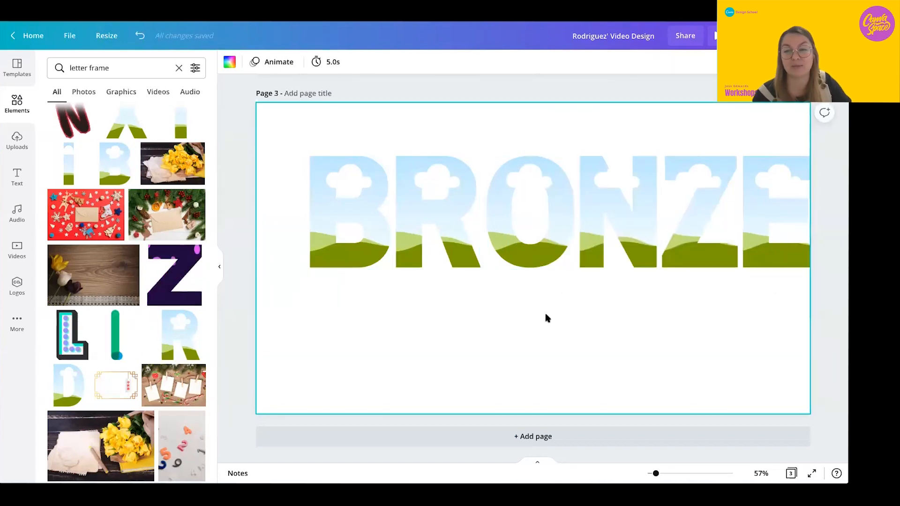
Select all six BRONZE letters, shrink them together and centre the word on the page
left_click_drag(776, 225, 740, 263)
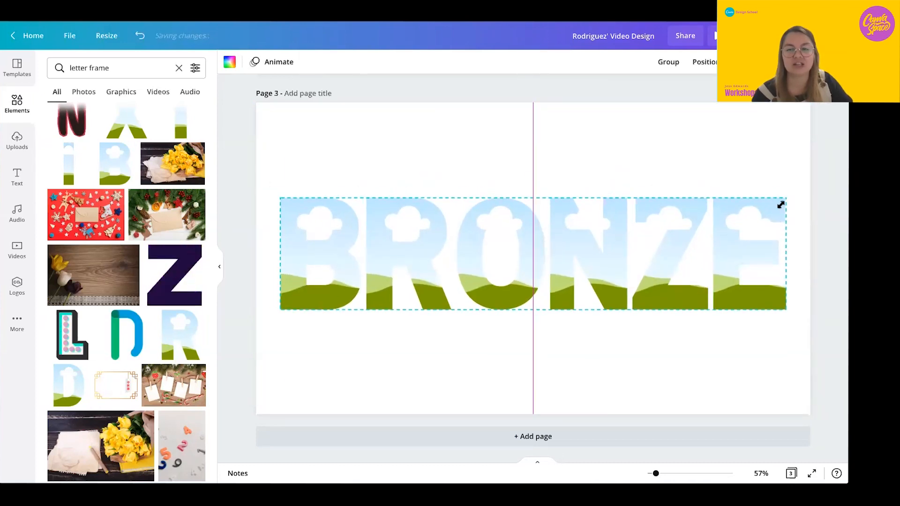
left_click_drag(781, 205, 782, 199)
left_click_drag(736, 222, 723, 224)
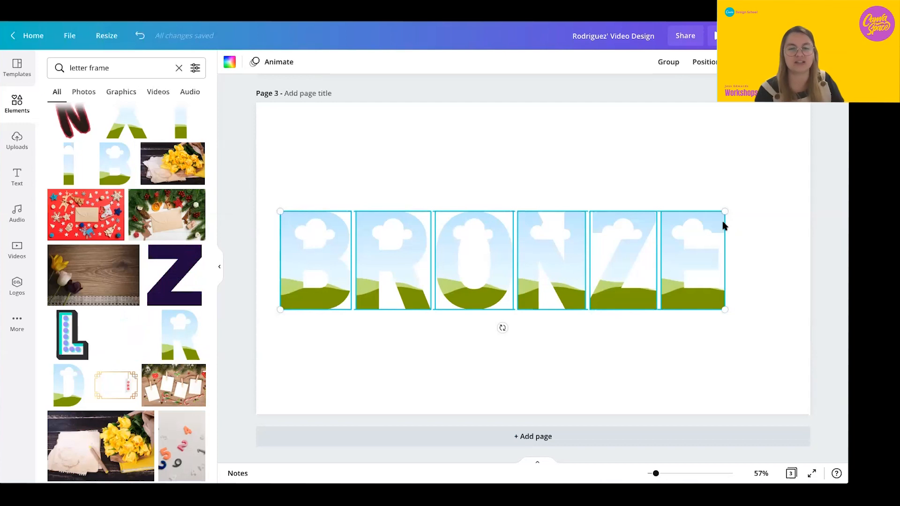
mouse_move(597, 278)
left_mouse_down()
mouse_move(608, 275)
mouse_move(594, 275)
left_mouse_up()
Move the BRONZE page up two places so it comes first, ahead of the SILVER and GOLD pages
scroll(596, 276, "up", 10)
scroll(513, 224, "up", 4)
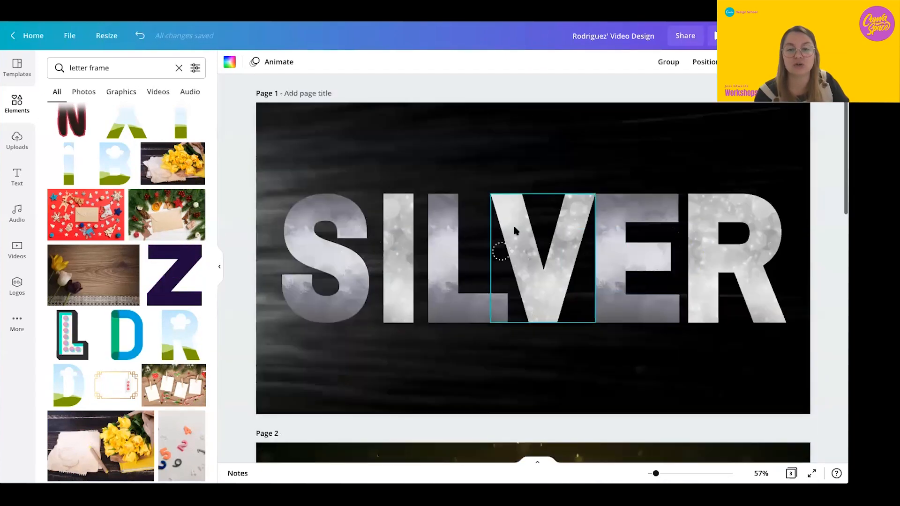
scroll(564, 263, "down", 6)
scroll(564, 263, "down", 1)
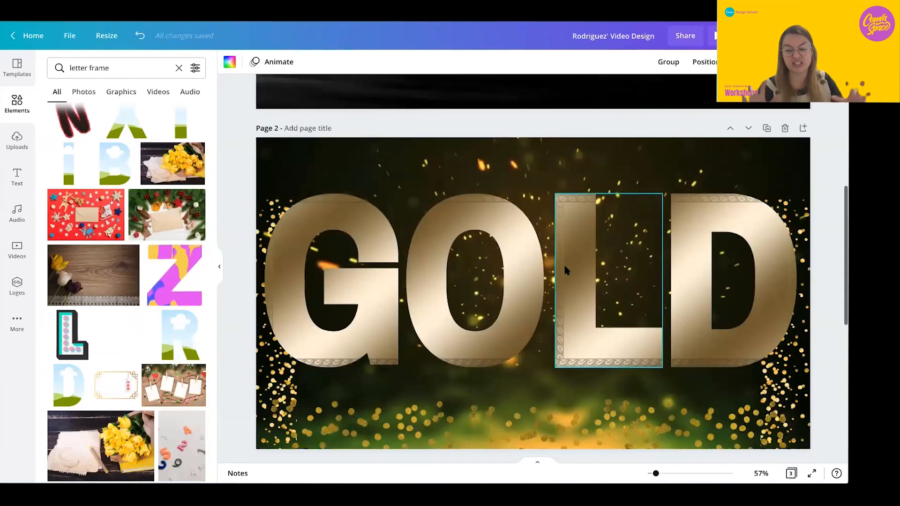
scroll(564, 265, "down", 7)
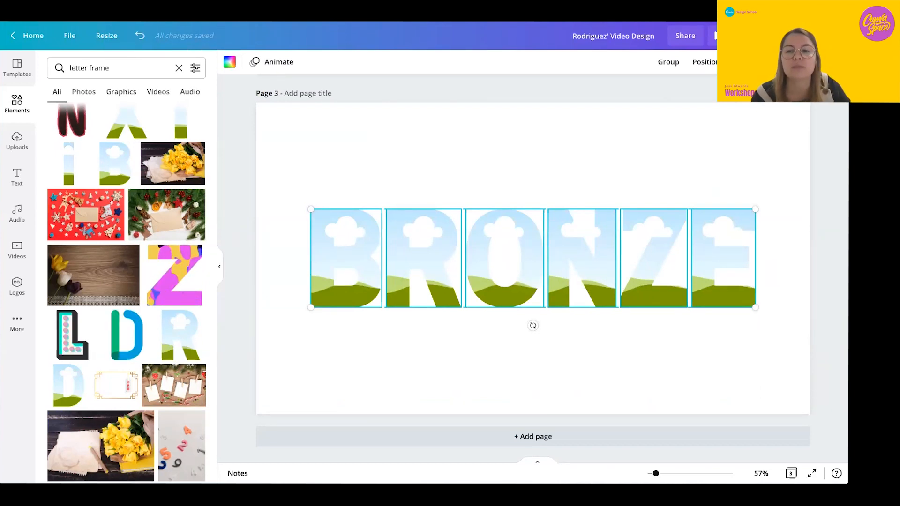
left_click(730, 93)
left_click(730, 93)
scroll(655, 194, "down", 4)
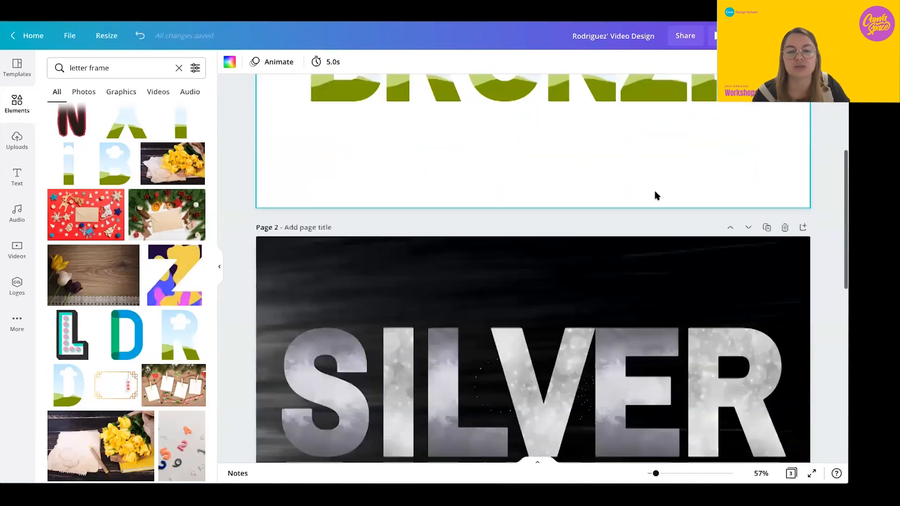
scroll(654, 193, "down", 5)
scroll(654, 194, "down", 3)
scroll(654, 193, "up", 12)
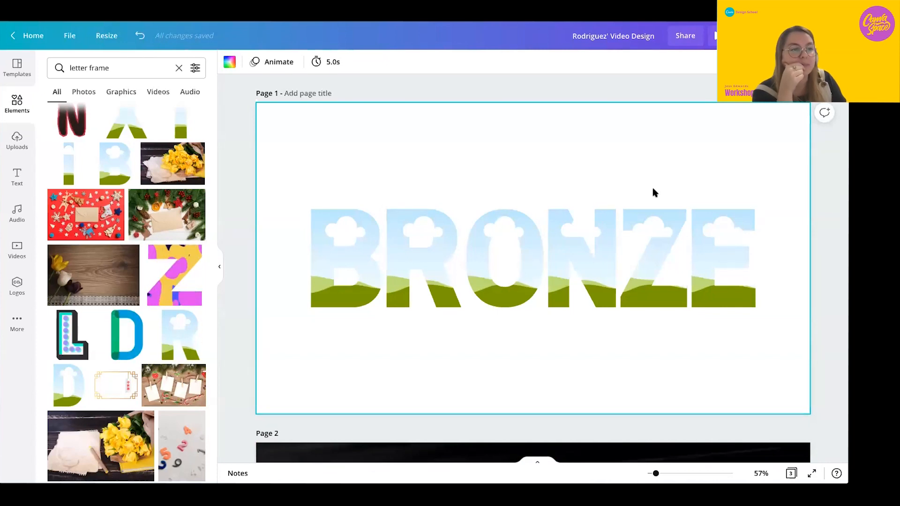
Delete the glitter on both sides, the lower-right confetti and the sparks background video from the GOLD page
scroll(653, 188, "down", 10)
left_click(653, 190)
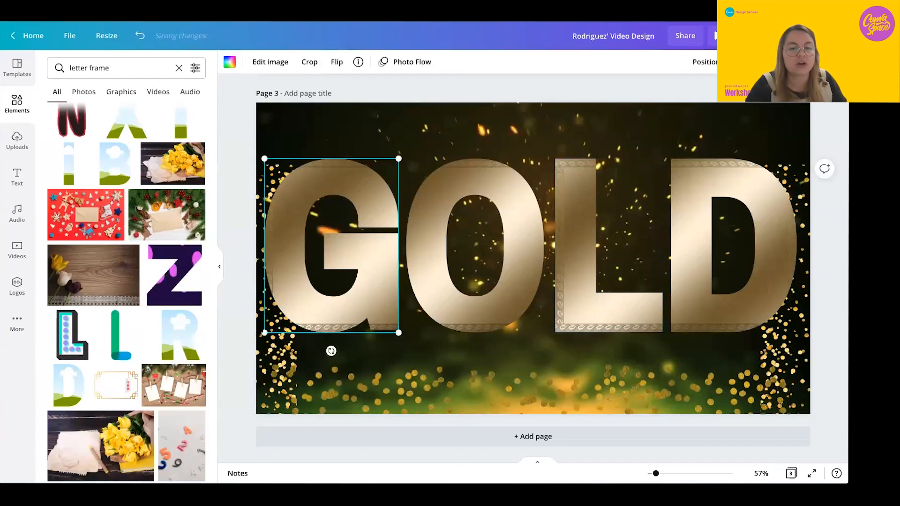
left_click(256, 345)
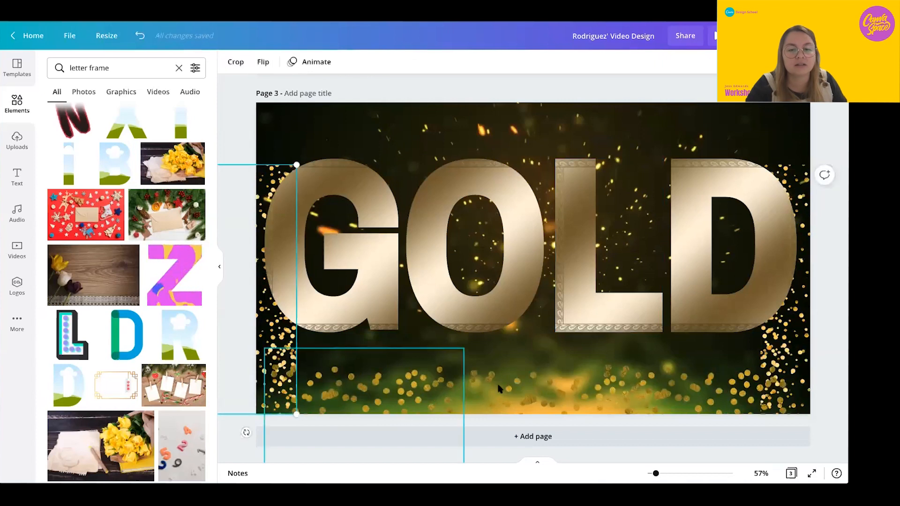
key("Delete")
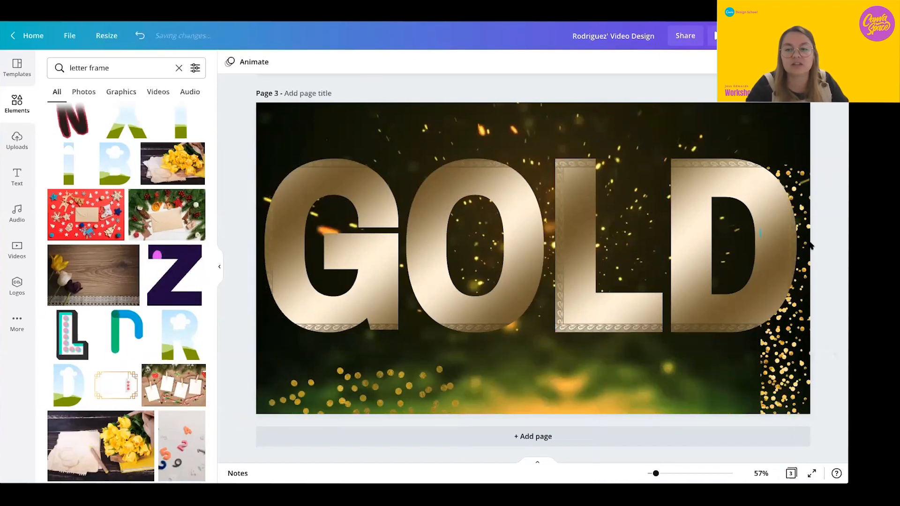
left_click(781, 249)
key("Delete")
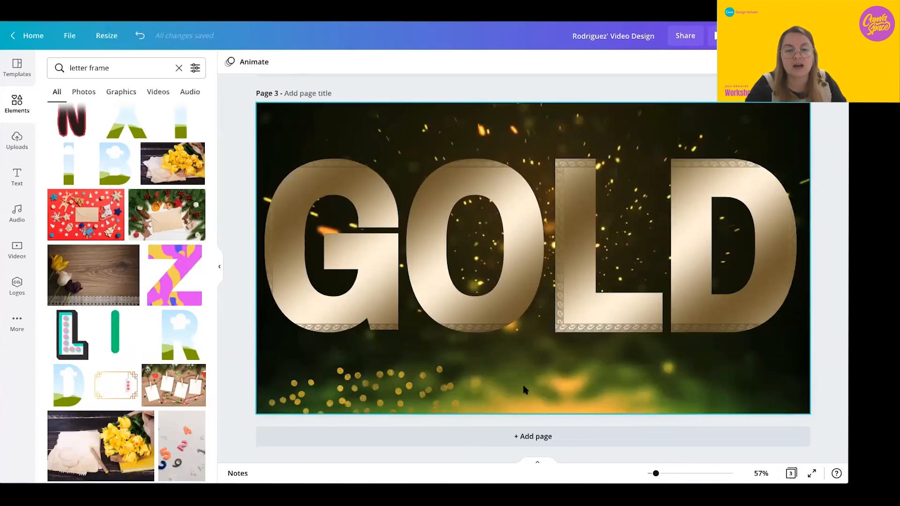
left_click(533, 258)
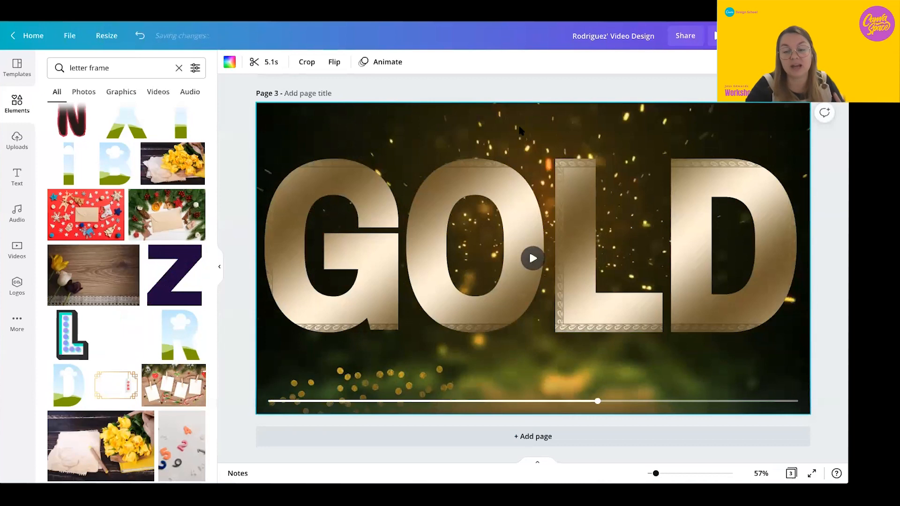
key("Delete")
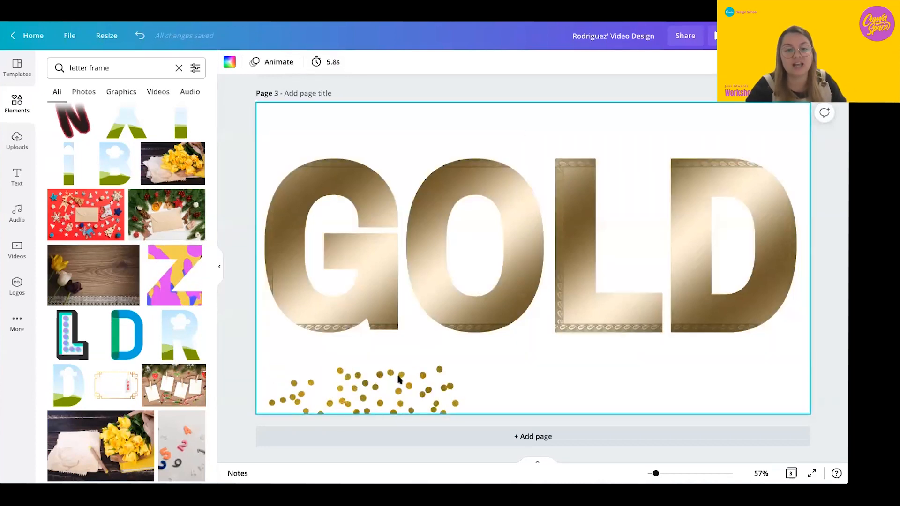
Rotate the remaining gold confetti graphic about a quarter turn and enlarge it to cover the whole GOLD page
left_click(395, 390)
left_click_drag(395, 375, 450, 242)
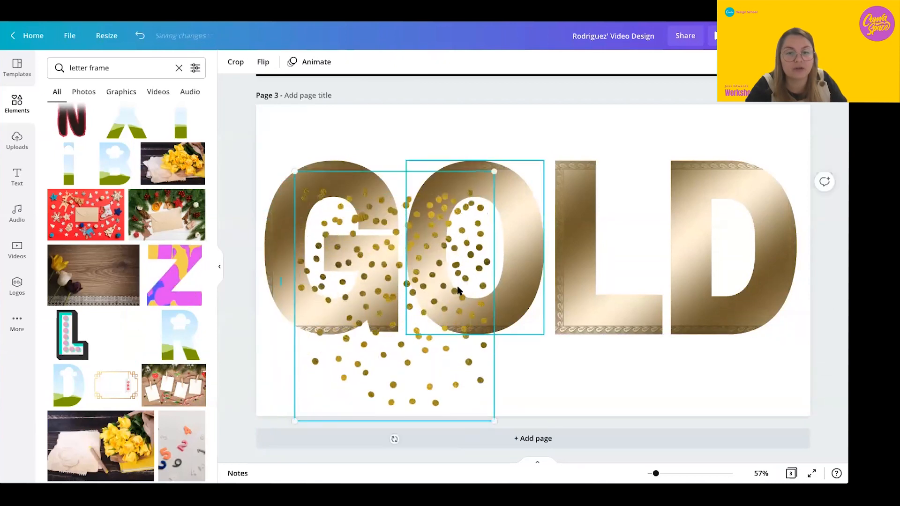
left_click_drag(397, 437, 537, 299)
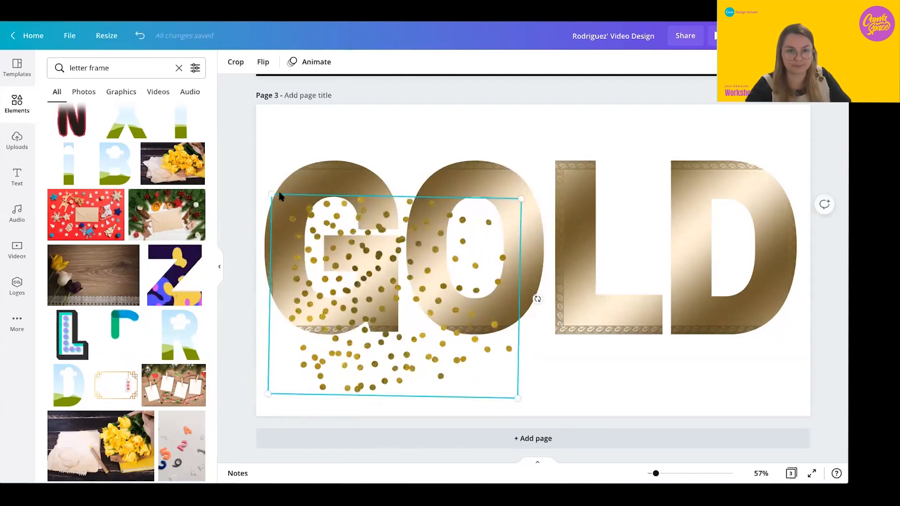
left_click_drag(222, 125, 219, 139)
scroll(780, 373, "down", 4)
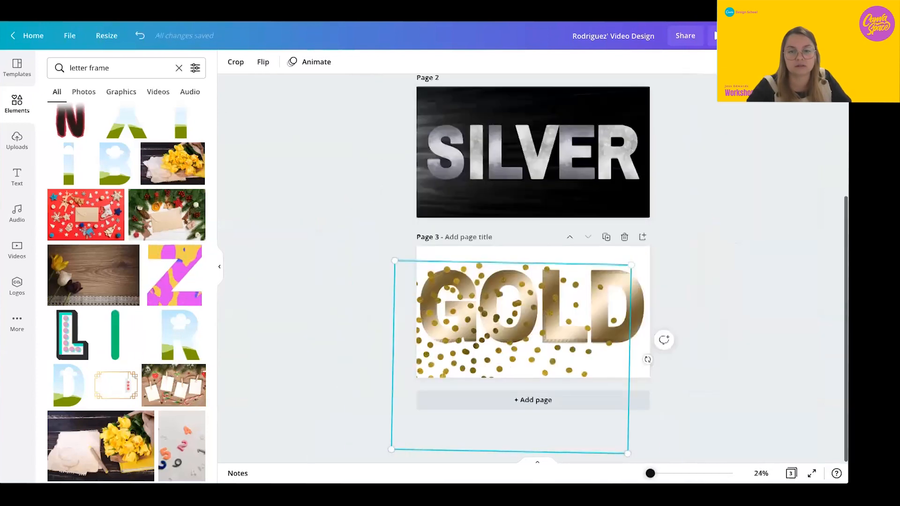
left_click_drag(623, 452, 654, 467)
left_click_drag(617, 400, 612, 404)
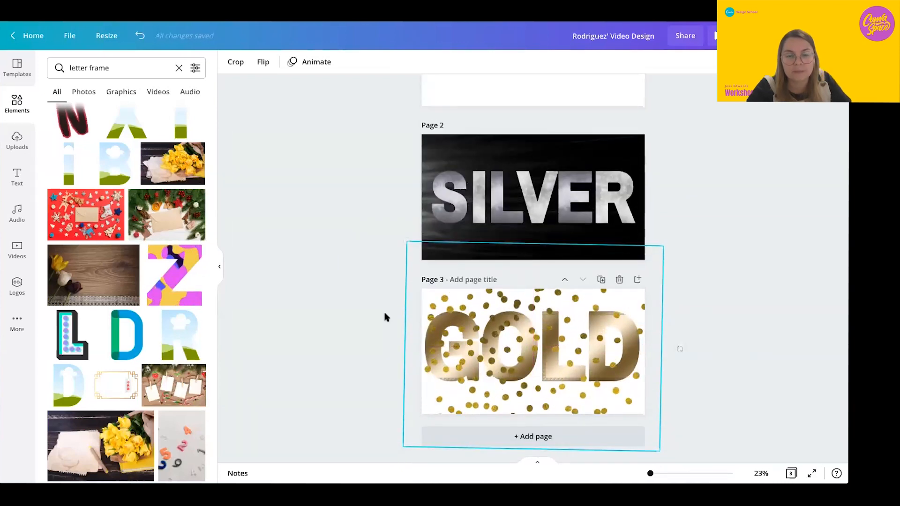
Crop the confetti graphic so its edges fit just inside the GOLD page
left_click(413, 262)
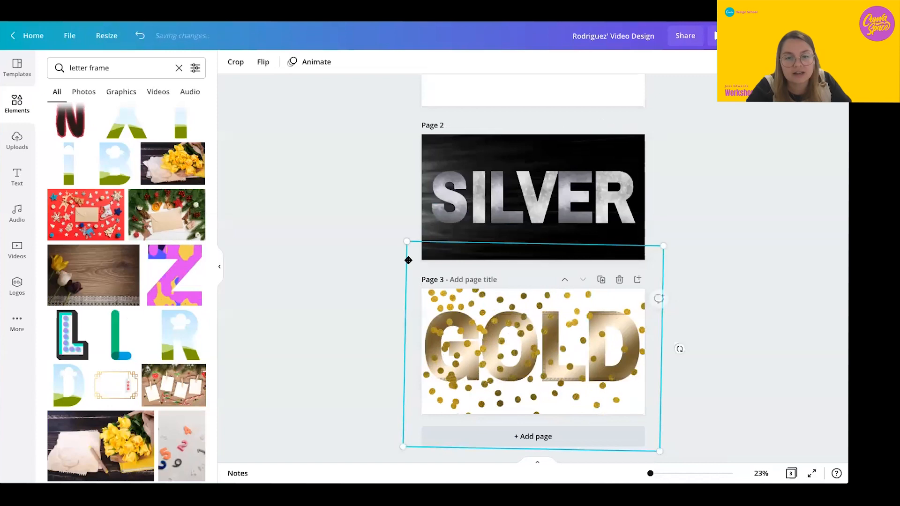
double_click(409, 260)
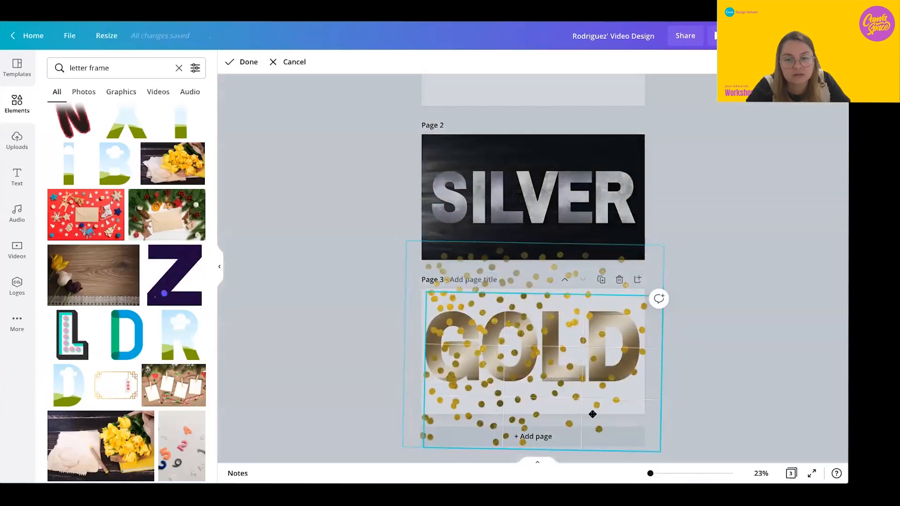
left_click_drag(641, 422, 639, 407)
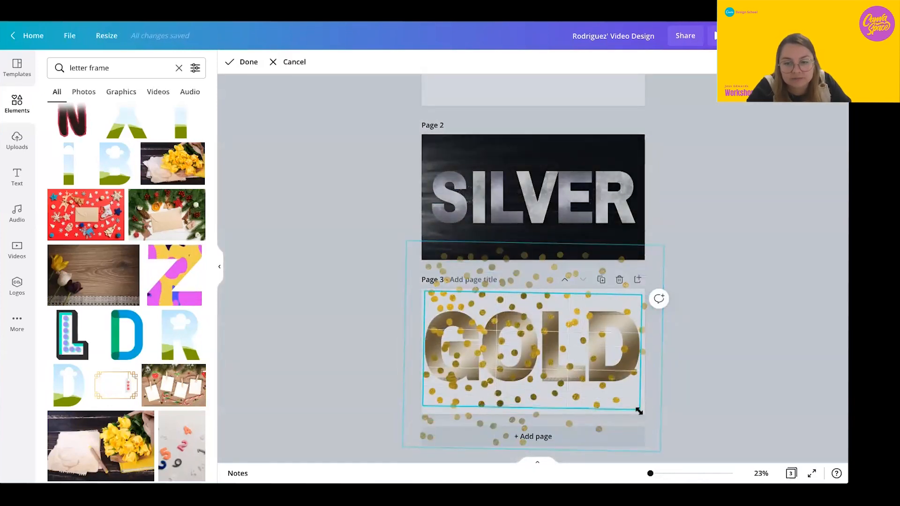
left_click(680, 403)
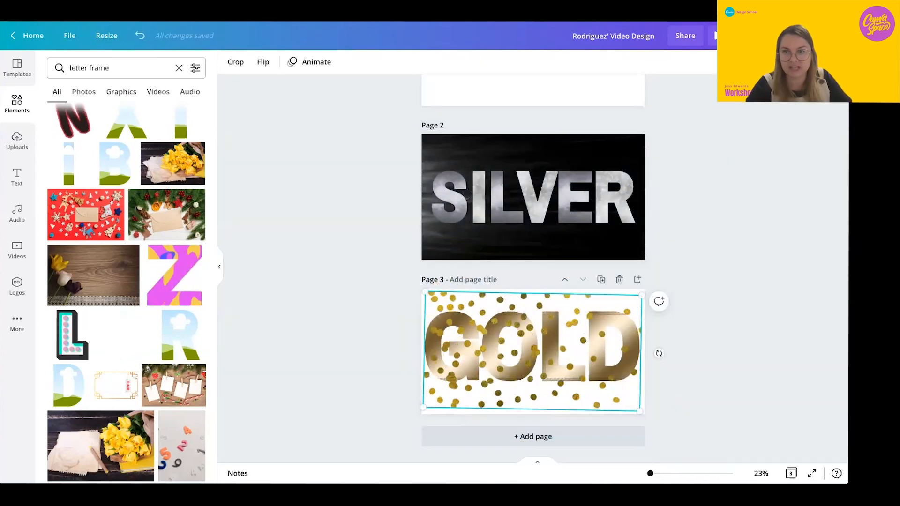
Send the confetti graphic backwards until it sits behind all the GOLD letters
left_click(732, 62)
left_click(715, 89)
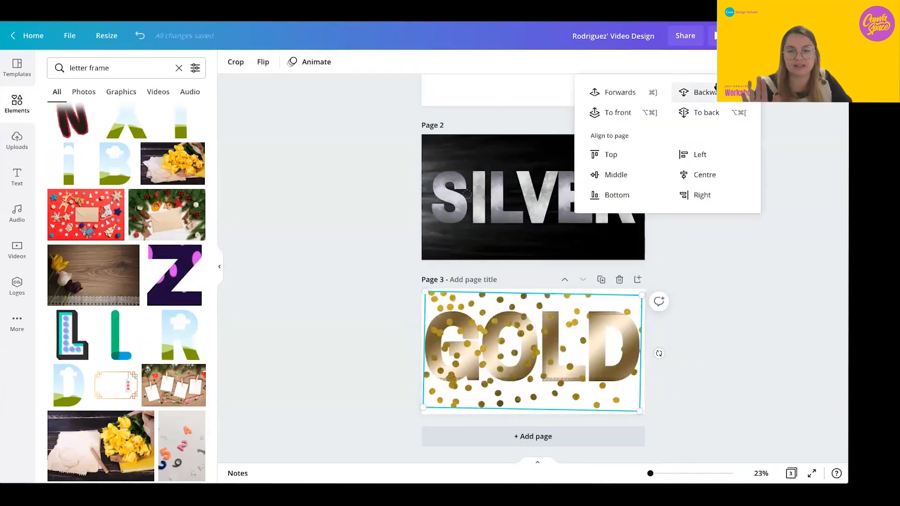
left_click(716, 90)
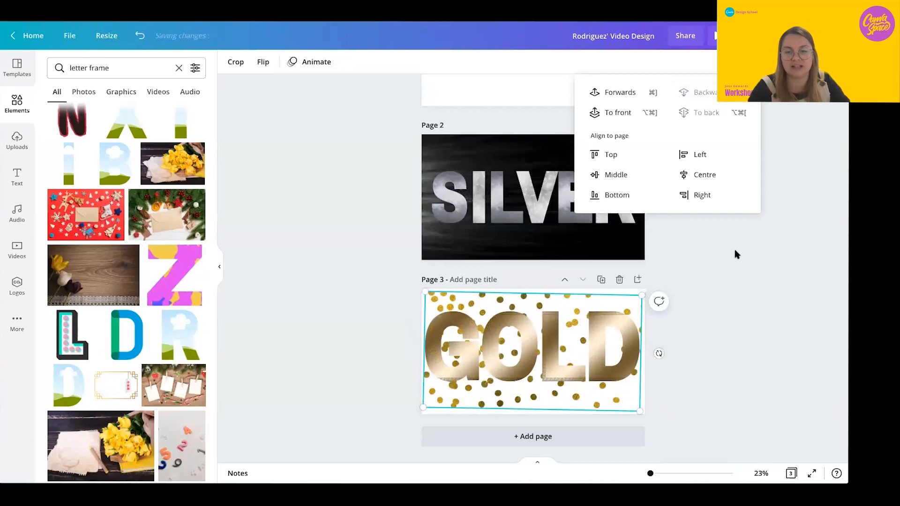
key("Escape")
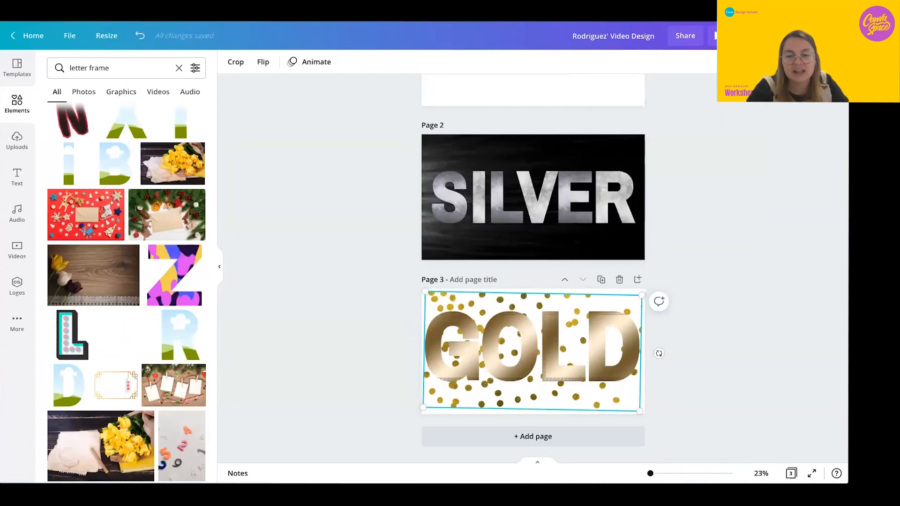
Rotate the confetti graphic slightly to straighten its tilt against the GOLD page
key("super+plus")
scroll(626, 417, "down", 3)
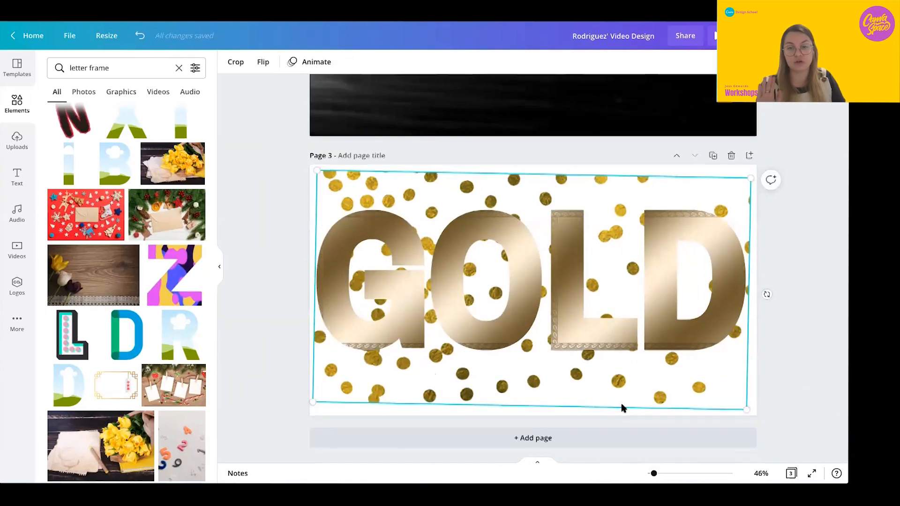
scroll(624, 408, "up", 3)
scroll(622, 407, "down", 3)
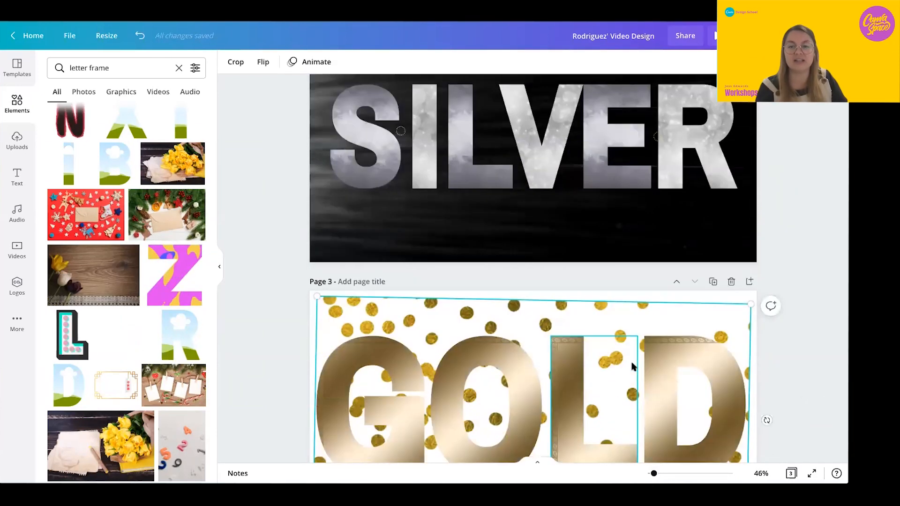
scroll(520, 405, "down", 1)
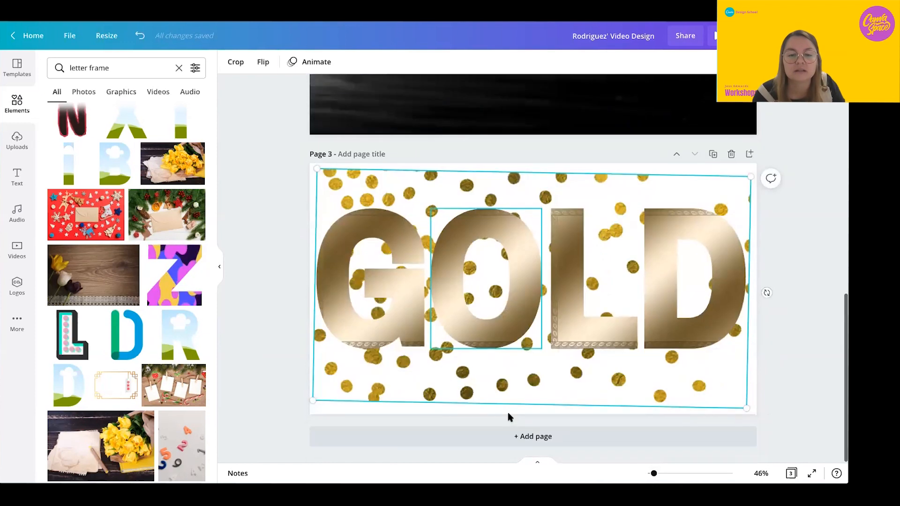
left_click_drag(766, 290, 766, 289)
Set the GOLD page's background colour to black from the Brand Palette
left_click(635, 167)
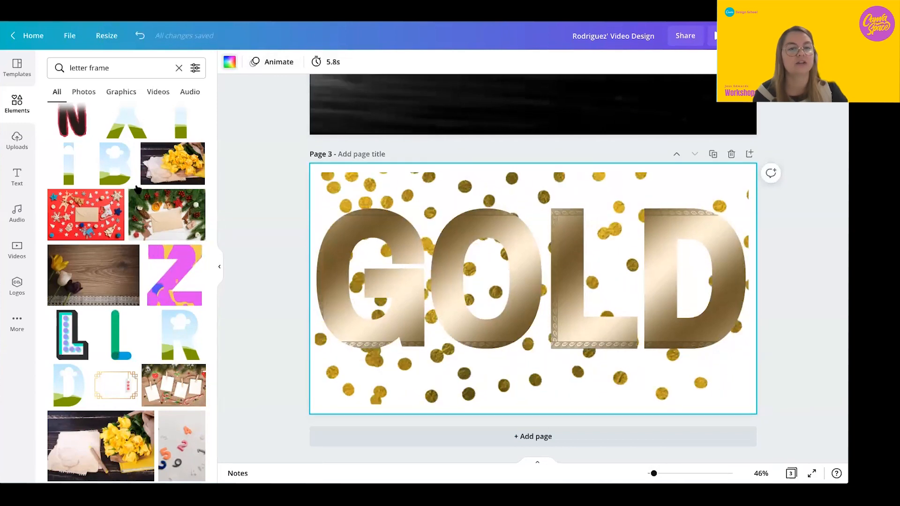
left_click(230, 64)
left_click(139, 184)
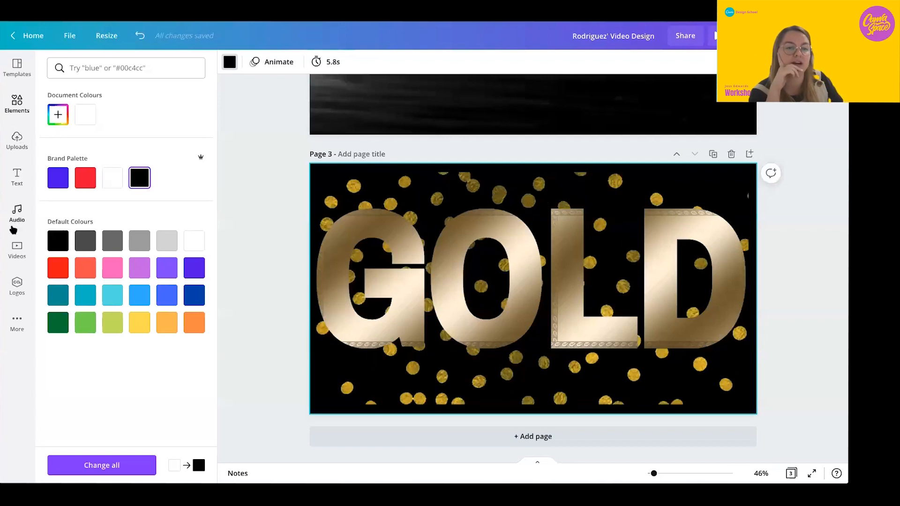
Search the elements for "rectangle" and add the plain solid square to the GOLD page
left_click(16, 111)
double_click(92, 70)
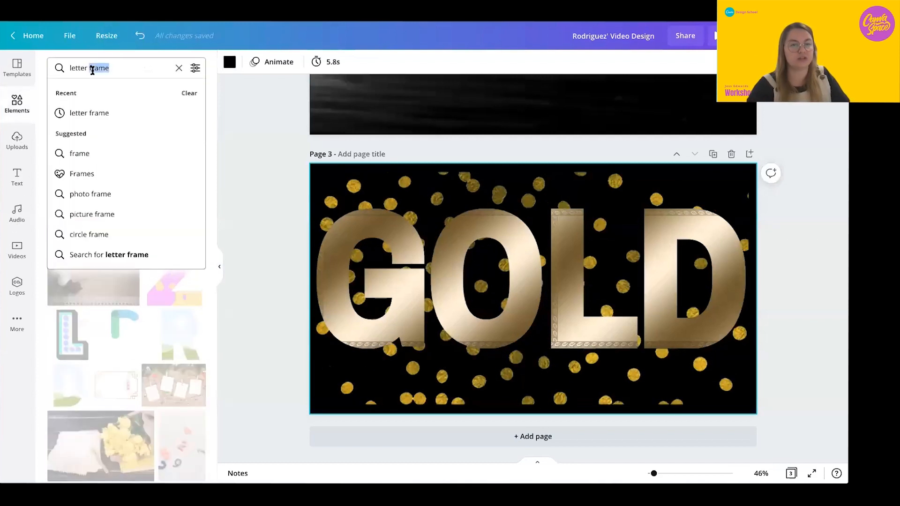
triple_click(92, 70)
type("re")
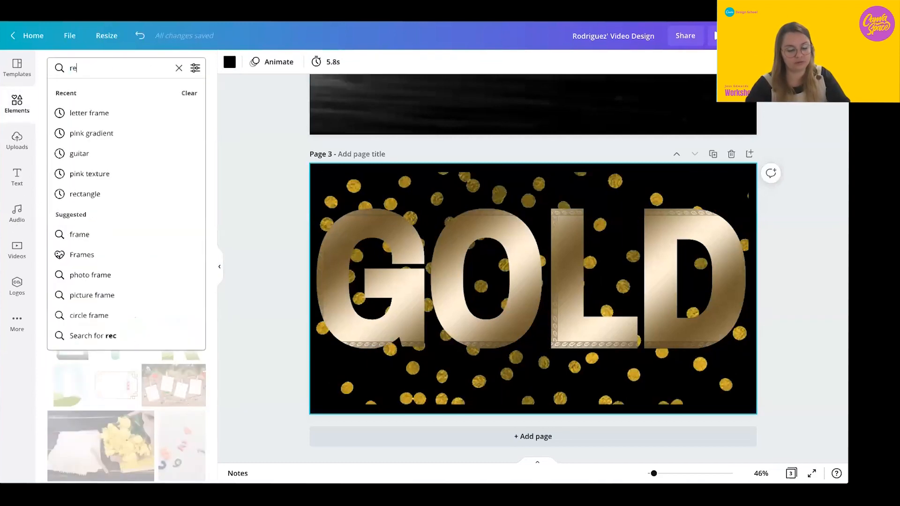
type("ctangle")
key("Return")
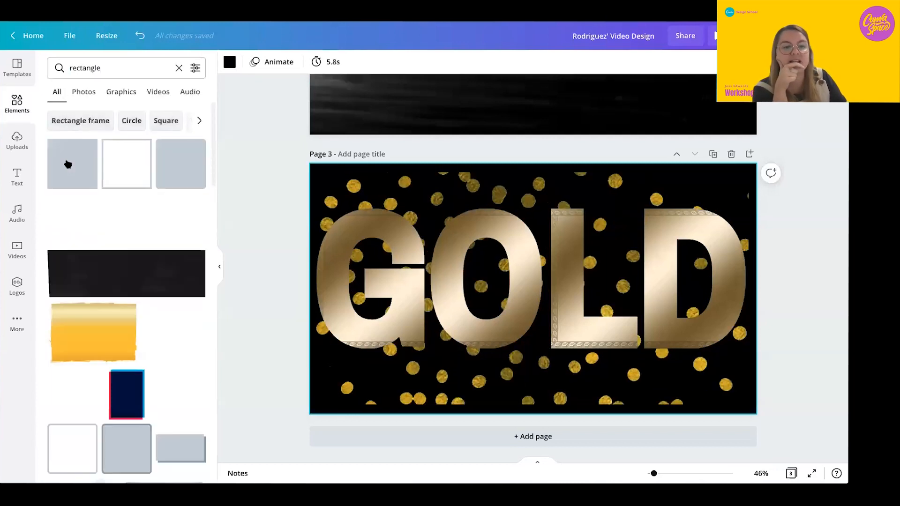
left_click(70, 171)
Colour the square black and stretch it to cover the whole confetti graphic on the GOLD page
left_click(230, 62)
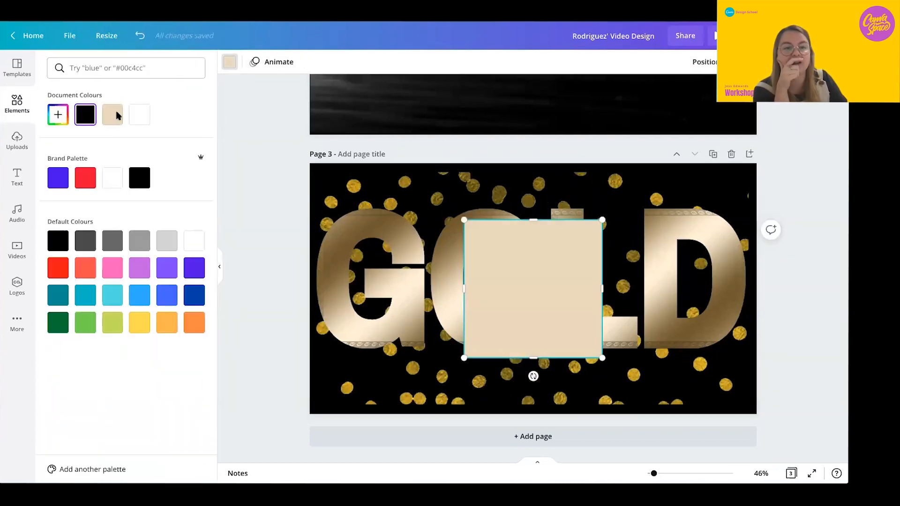
left_click(85, 115)
left_click_drag(464, 220, 417, 173)
left_click_drag(417, 265, 317, 265)
left_click_drag(603, 265, 749, 279)
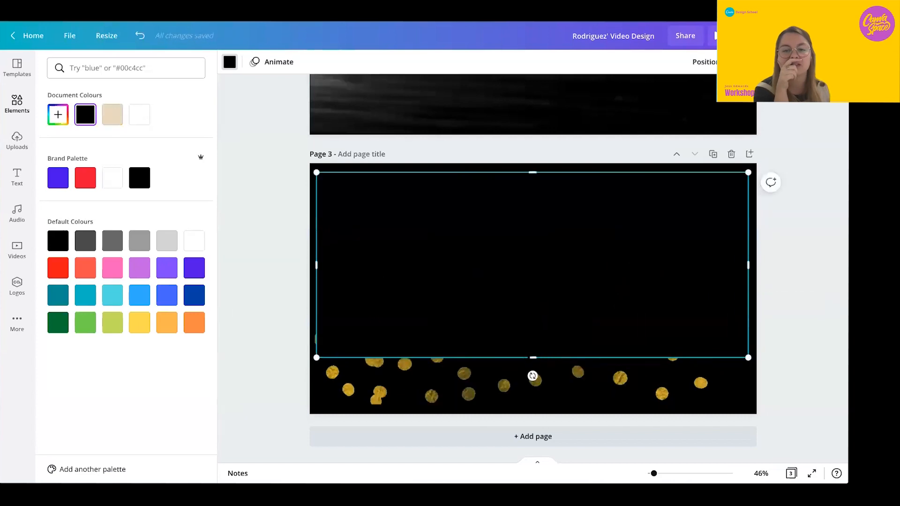
left_click_drag(532, 385, 529, 404)
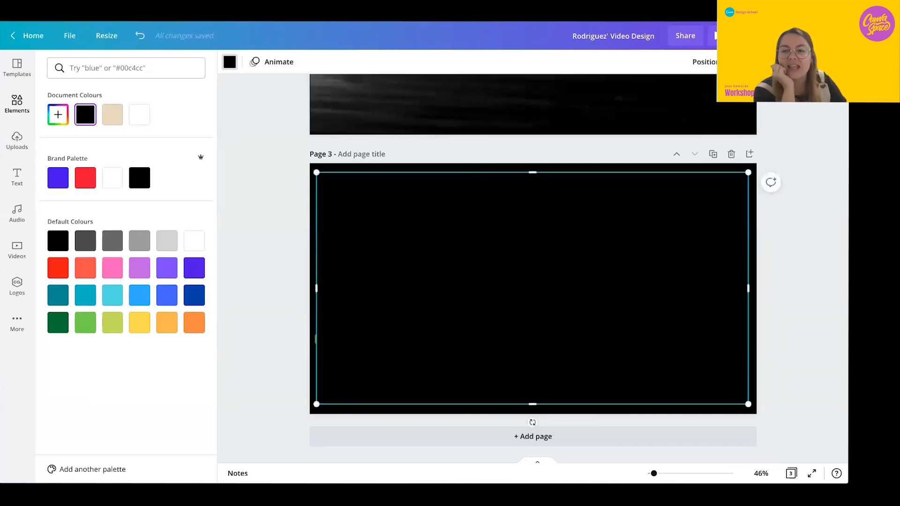
Make the black rectangle semi-transparent and send it backwards until it sits between the confetti and the GOLD letters
left_click(749, 61)
left_click_drag(713, 93, 685, 96)
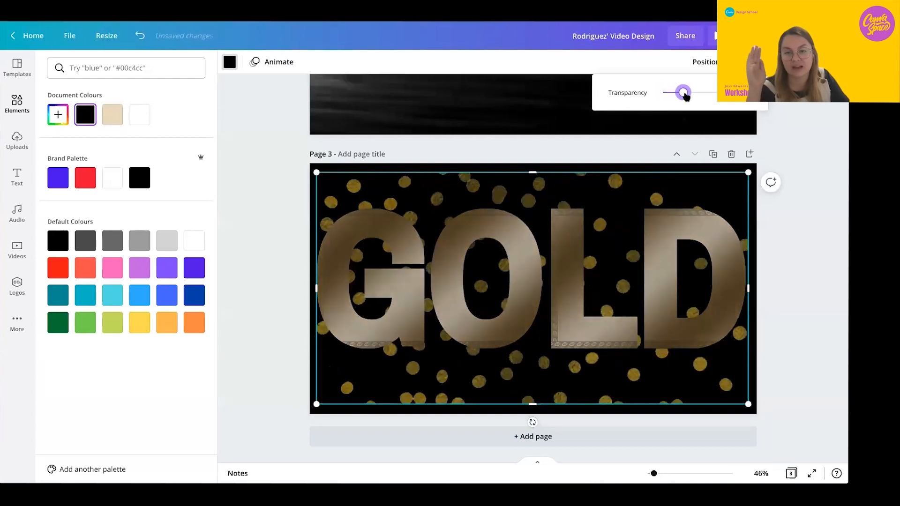
left_click(713, 65)
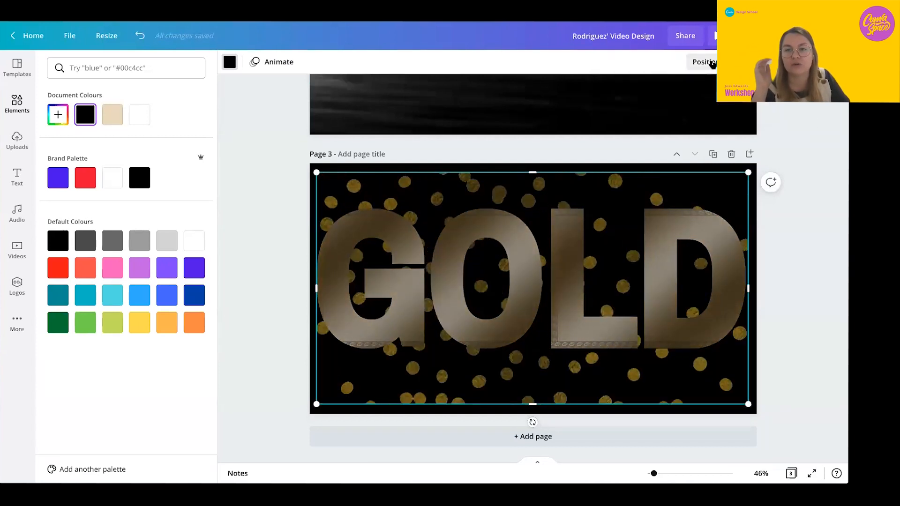
left_click(712, 64)
left_click(675, 94)
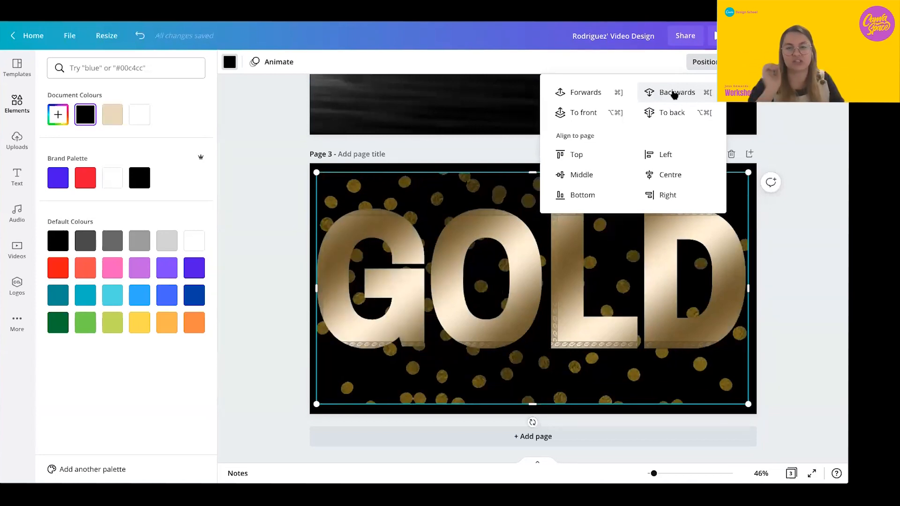
Fine-tune the black rectangle's transparency so the GOLD page's confetti is dimmed but still shows through
left_click(739, 62)
left_click_drag(693, 93, 750, 94)
mouse_move(681, 96)
left_mouse_down()
mouse_move(660, 92)
mouse_move(688, 94)
left_mouse_up()
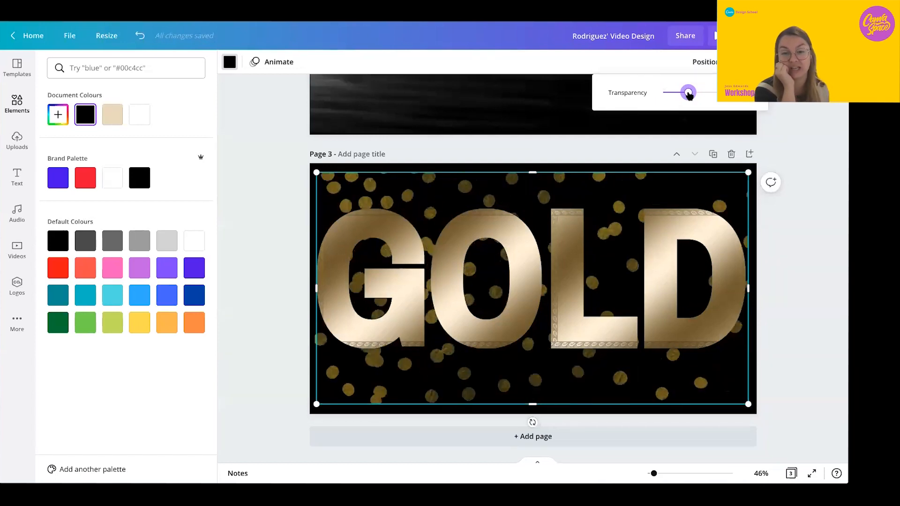
left_click(533, 145)
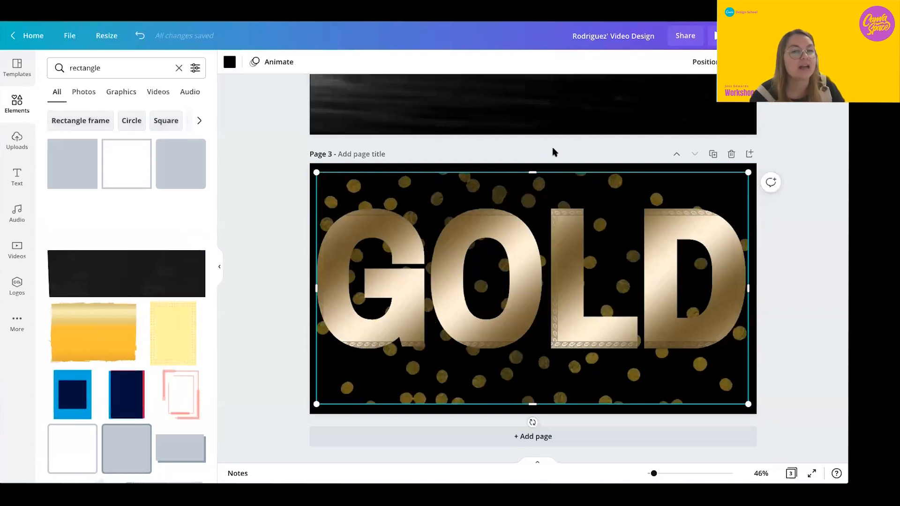
Select the BRONZE page and search the video library for "fireworks"
scroll(553, 151, "up", 1)
scroll(520, 230, "up", 10)
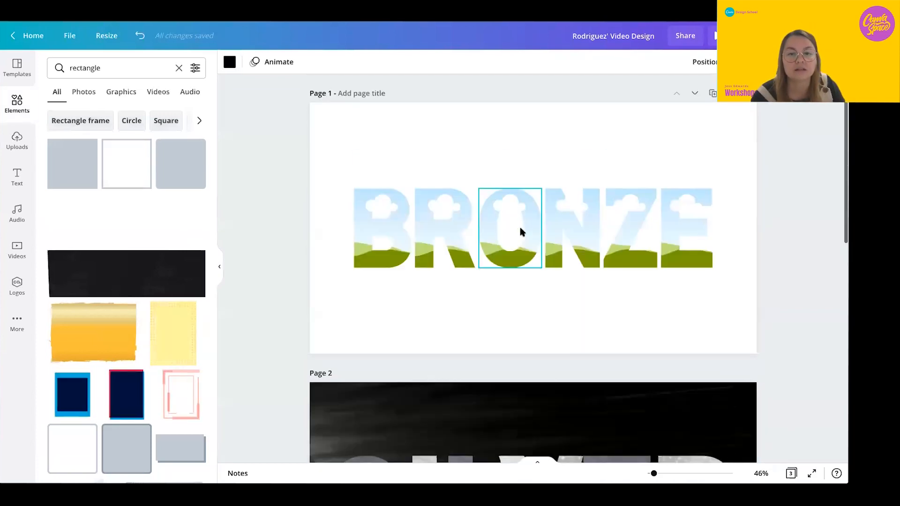
scroll(520, 233, "down", 4)
scroll(521, 233, "up", 7)
left_click(446, 145)
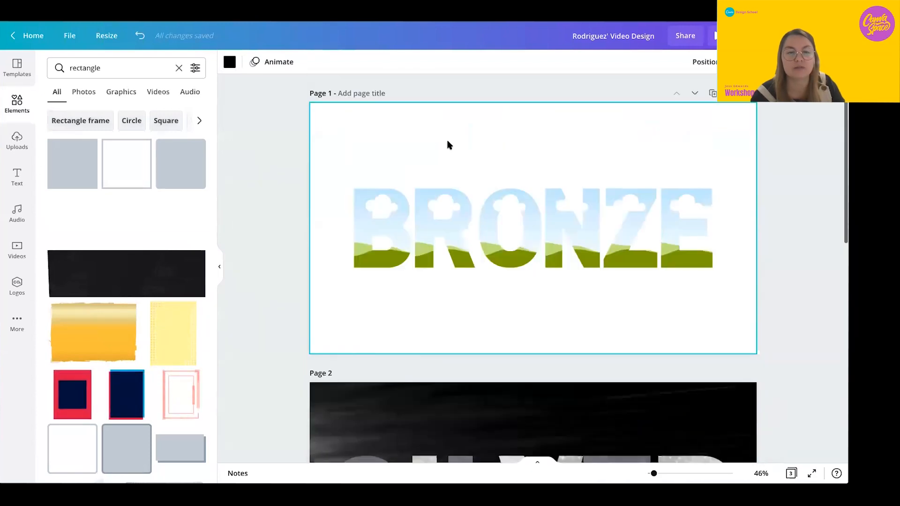
left_click(17, 252)
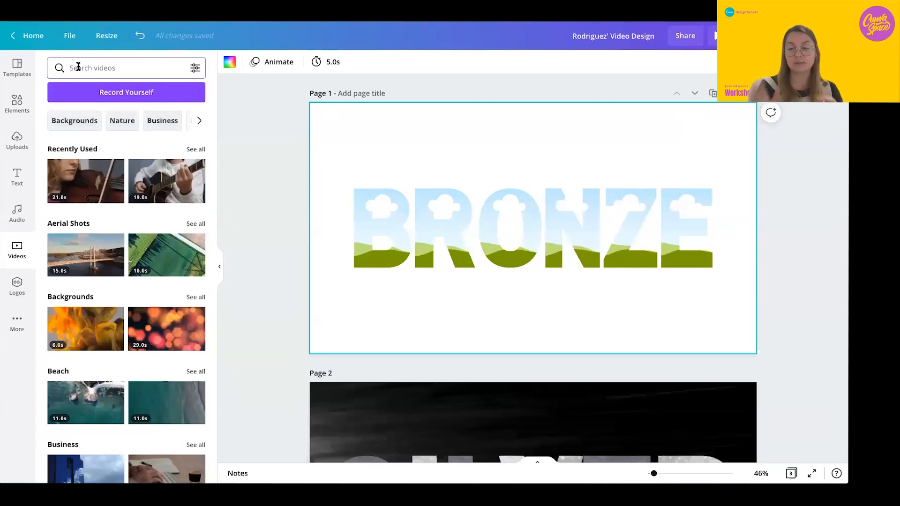
type("fireworks")
key("Return")
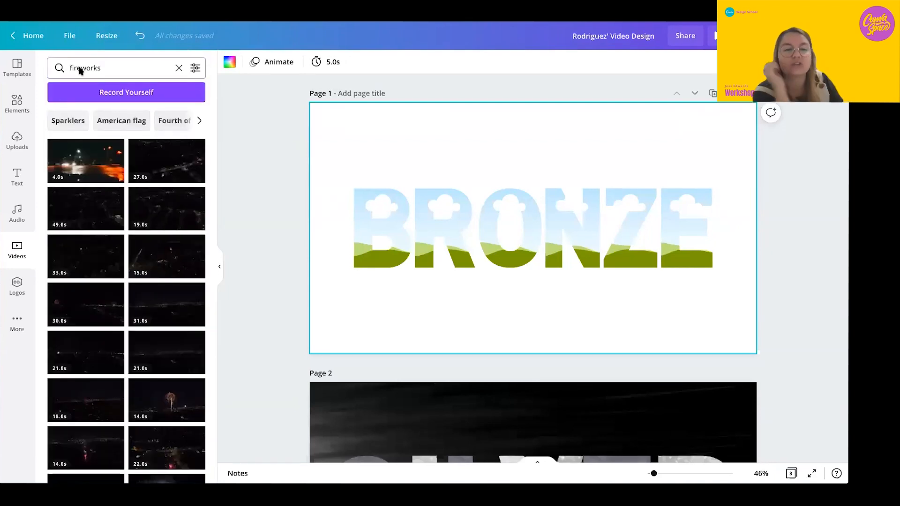
Find the free 7.0-second golden fireworks clip on a dark sky and add it to the BRONZE page
scroll(126, 230, "down", 8)
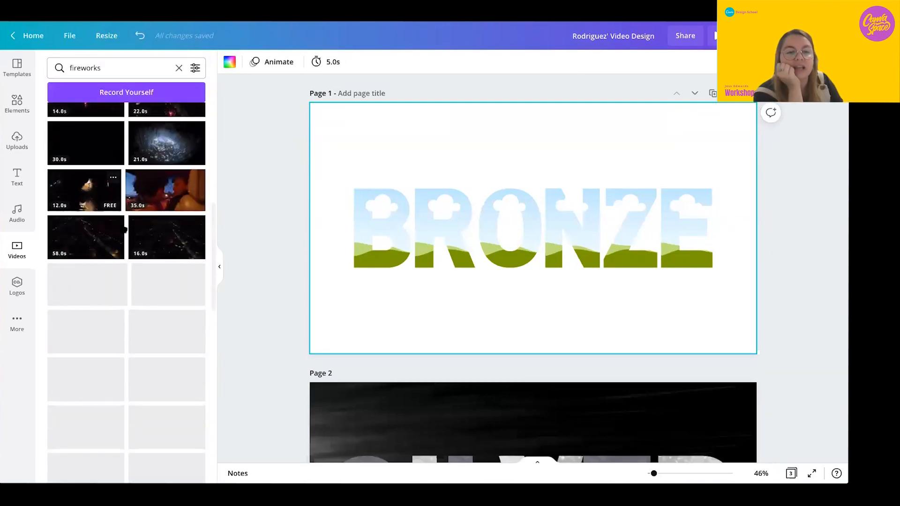
scroll(126, 230, "down", 5)
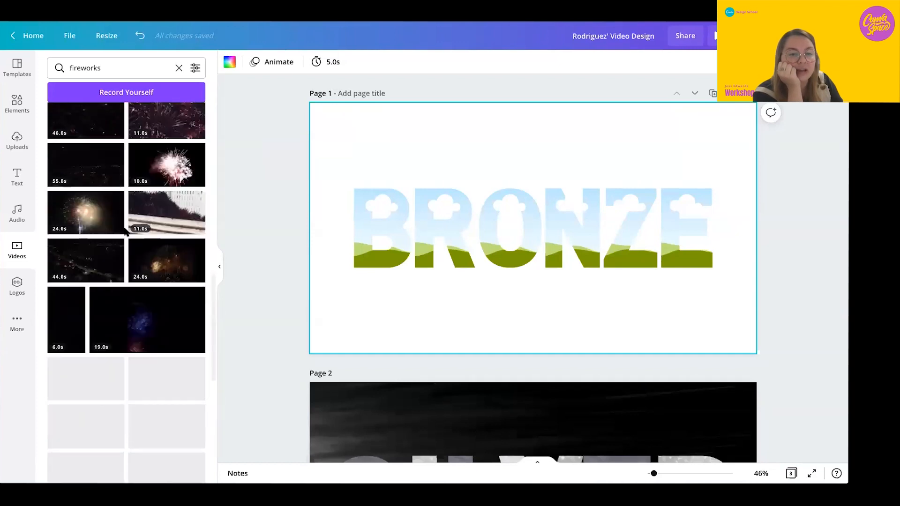
scroll(126, 229, "down", 8)
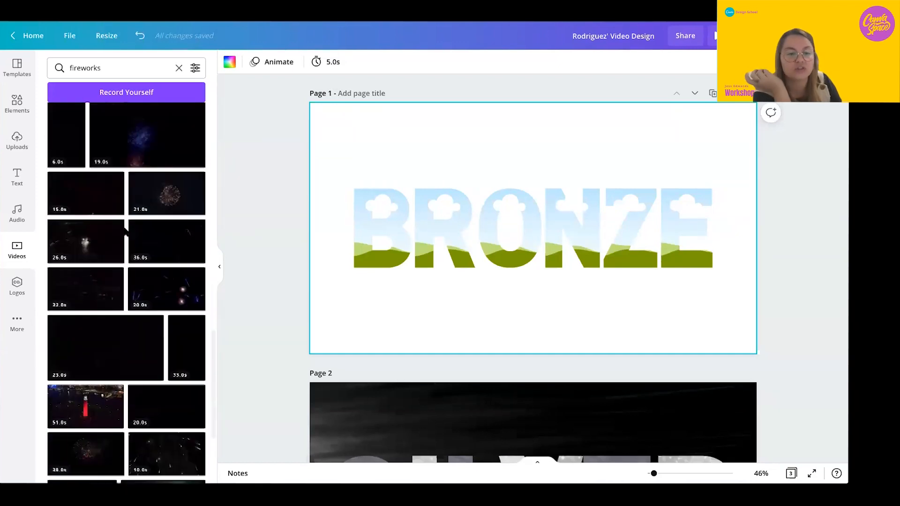
scroll(126, 230, "down", 6)
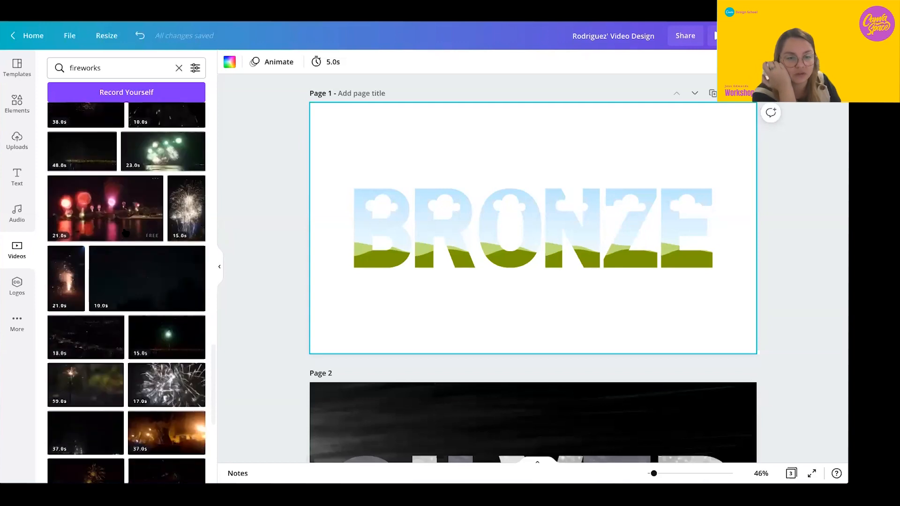
scroll(126, 229, "down", 2)
scroll(126, 230, "down", 3)
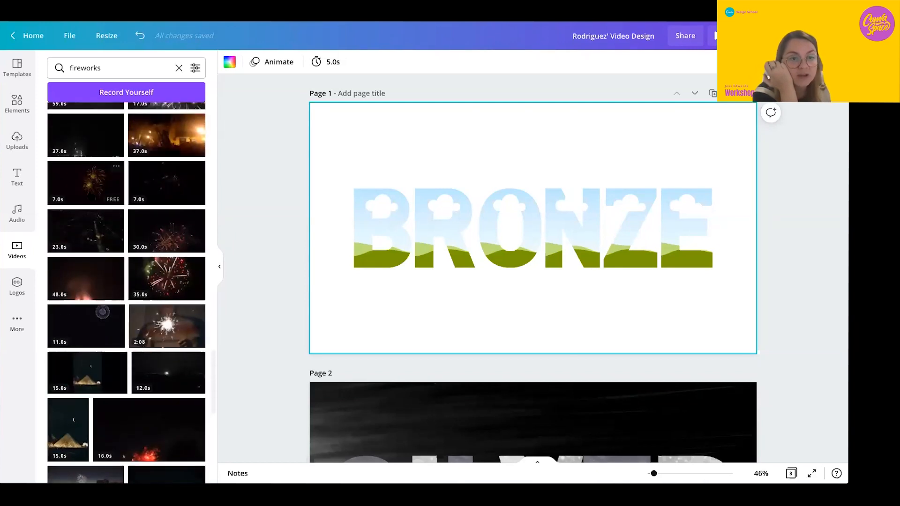
left_click(88, 195)
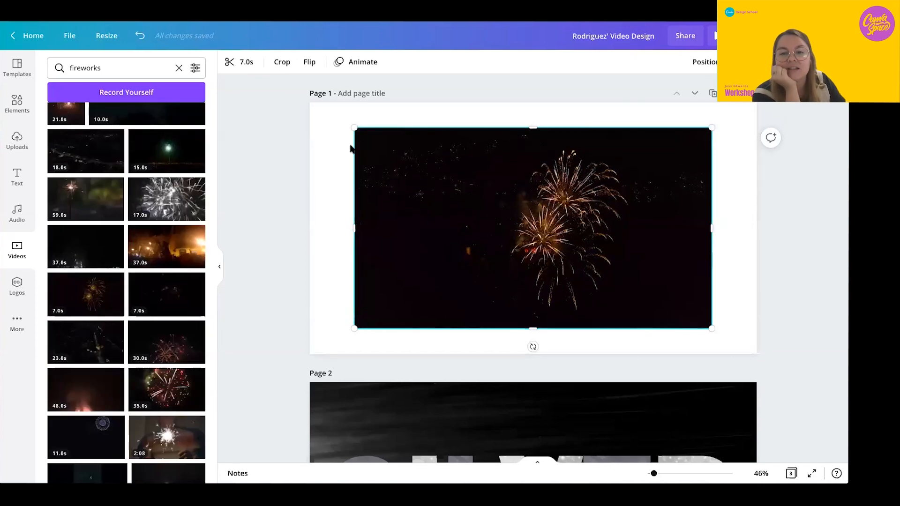
Enlarge the fireworks video from opposite corners until it fills the entire BRONZE page
left_click_drag(340, 123, 310, 102)
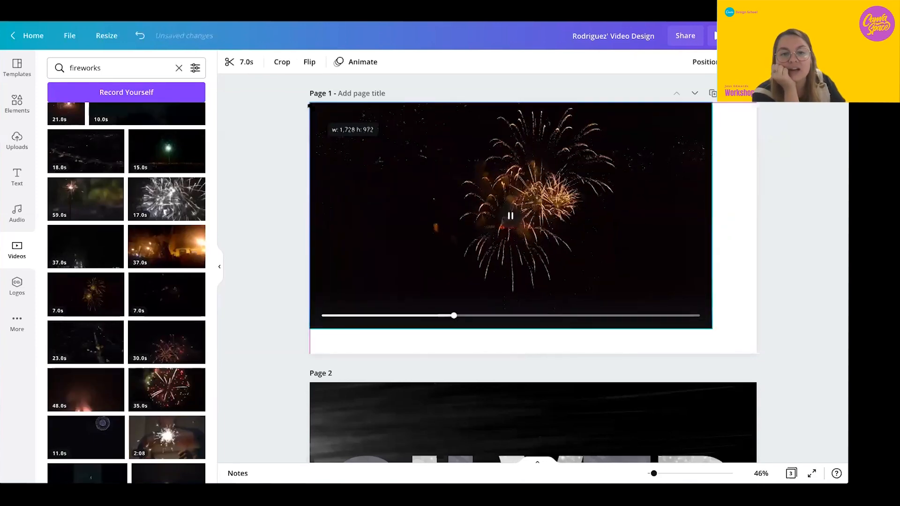
left_click_drag(711, 327, 757, 355)
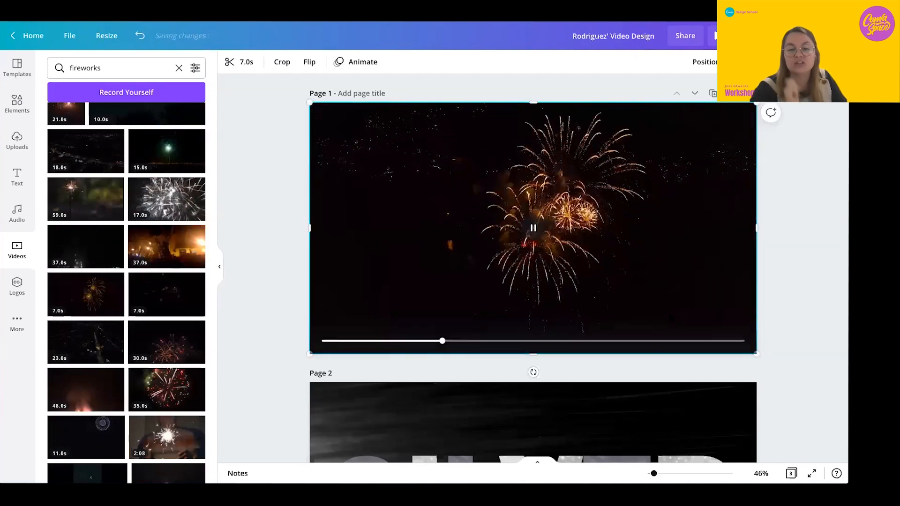
scroll(669, 313, "down", 3)
scroll(669, 316, "up", 4)
left_click(800, 219)
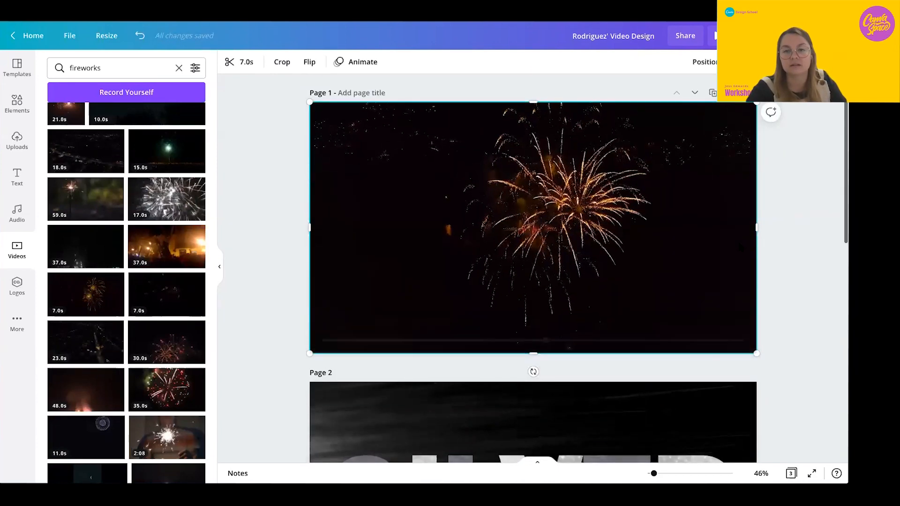
Copy the GOLD page's semi-transparent black rectangle onto the BRONZE page, with the fireworks video placed behind the letters
scroll(685, 291, "down", 3)
scroll(685, 291, "down", 4)
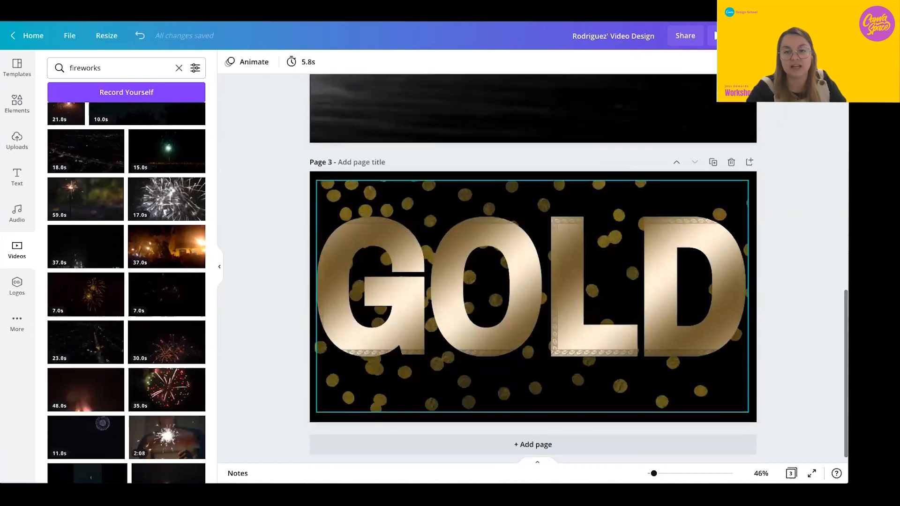
left_click(686, 290)
scroll(493, 114, "up", 7)
left_click(493, 113)
left_click(493, 114)
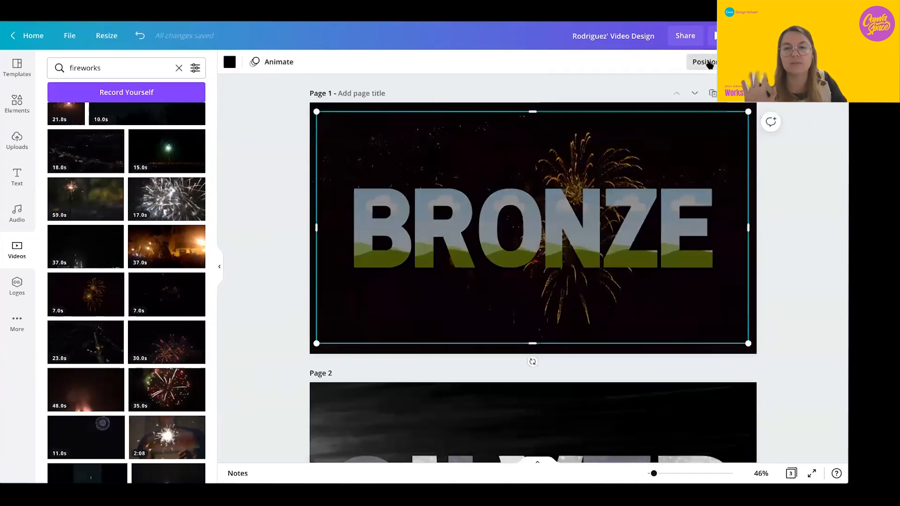
Send the black rectangle backwards until it sits behind all the BRONZE letters, just above the fireworks video
left_click(705, 62)
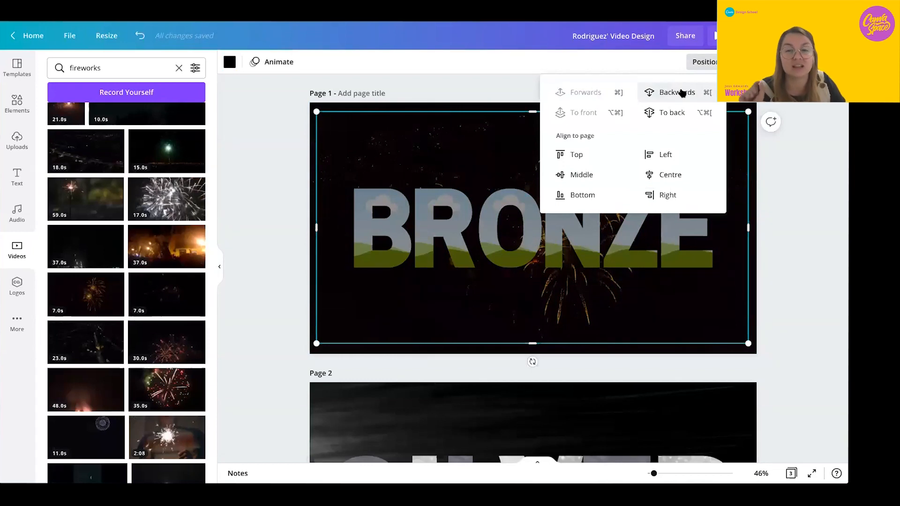
left_click(682, 92)
left_click(682, 93)
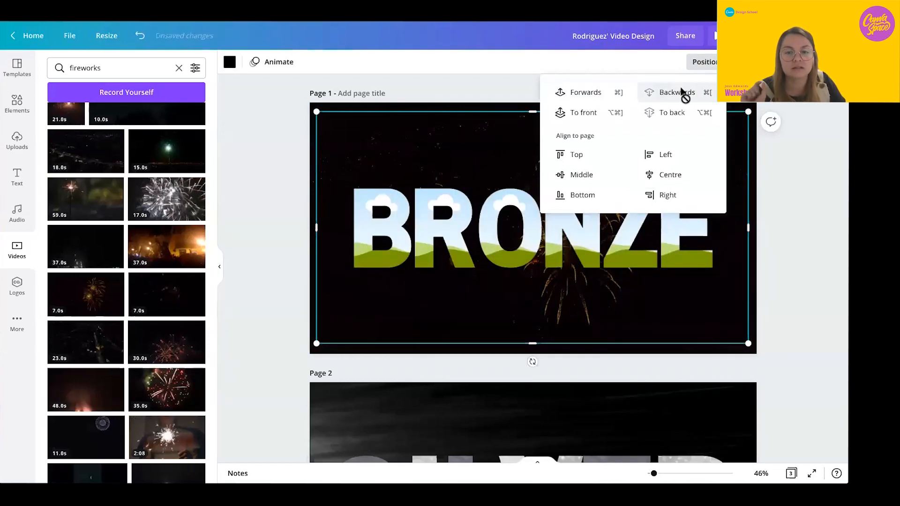
key("Escape")
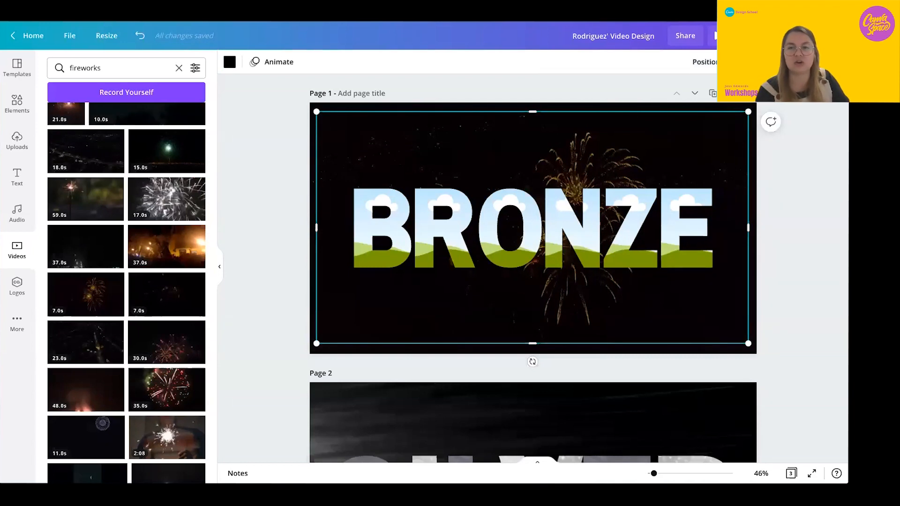
Check the black rectangle's transparency setting and compare the backgrounds of the BRONZE, SILVER and GOLD pages
left_click(731, 61)
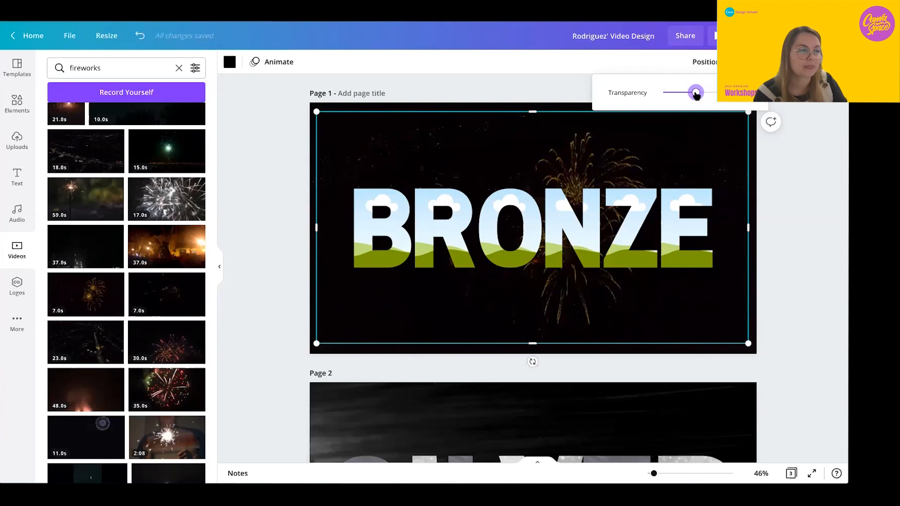
scroll(708, 145, "down", 10)
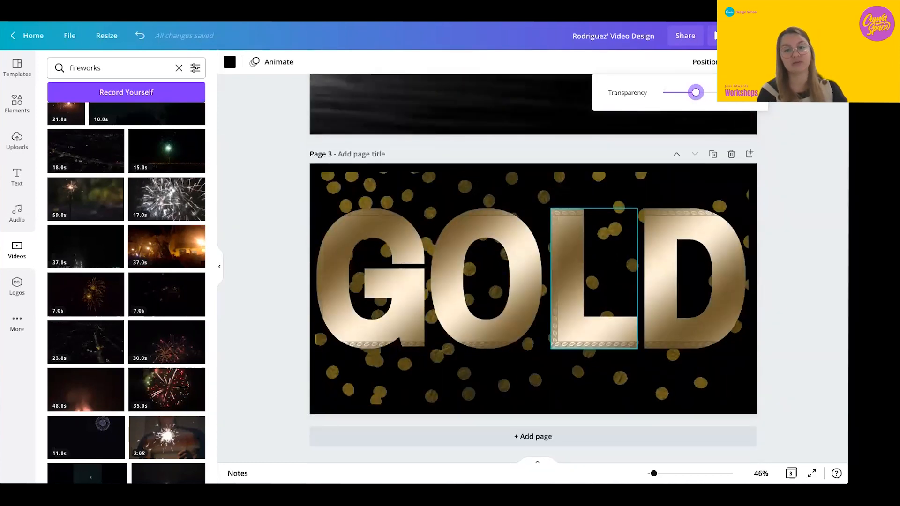
scroll(609, 243, "up", 5)
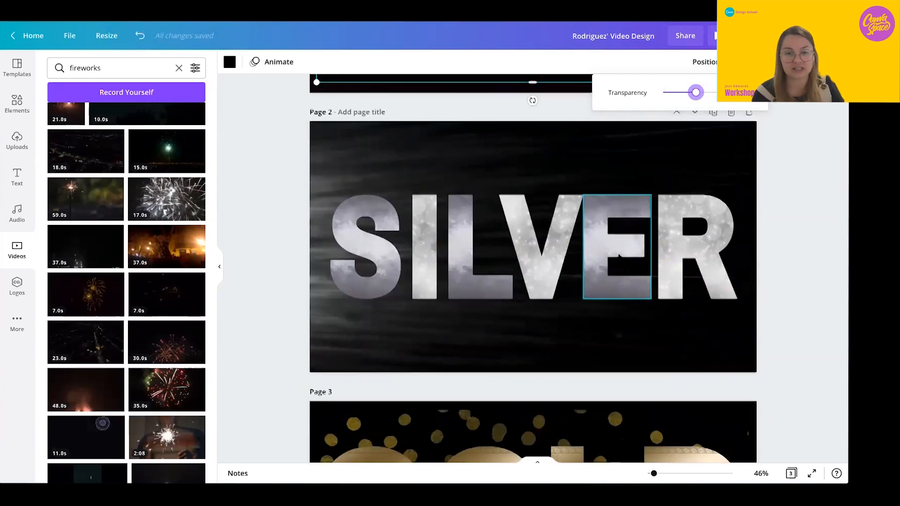
scroll(617, 241, "up", 2)
scroll(617, 241, "down", 4)
scroll(596, 281, "down", 3)
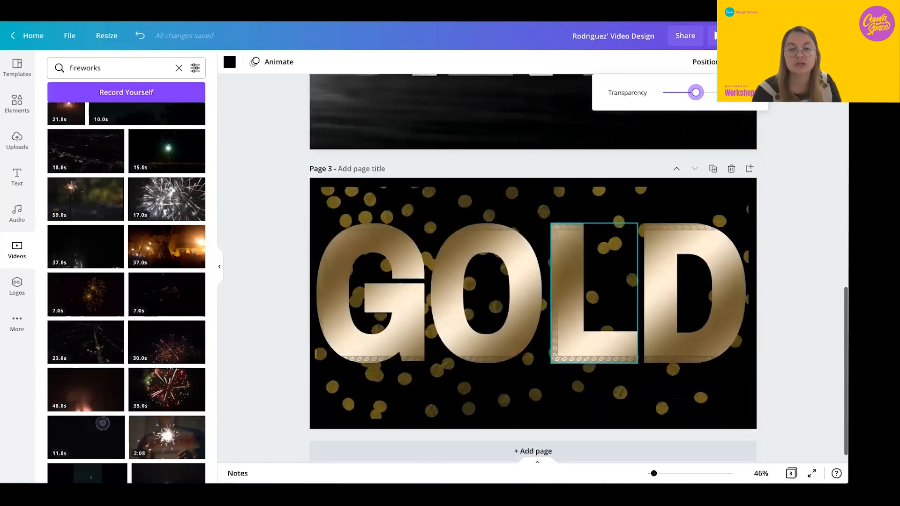
scroll(396, 327, "up", 5)
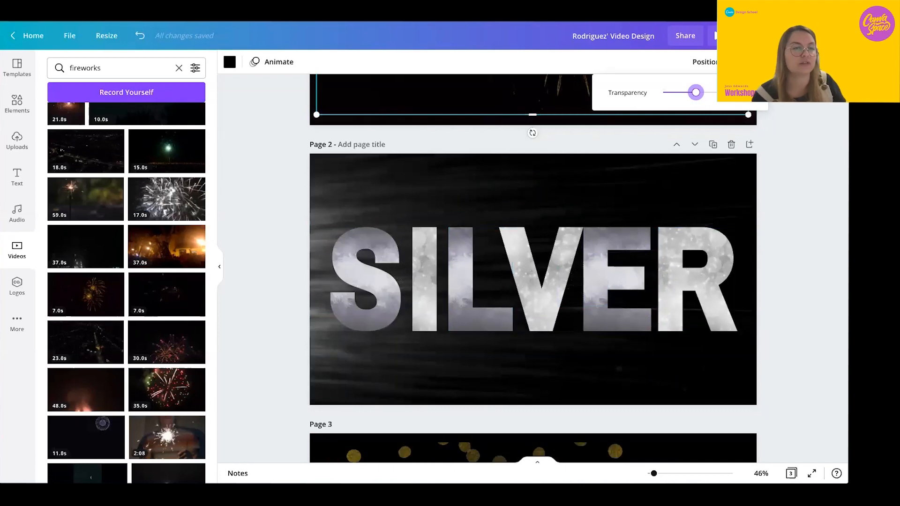
Search the elements for "silver texture" and look through the results for plain silver foil images
left_click(18, 103)
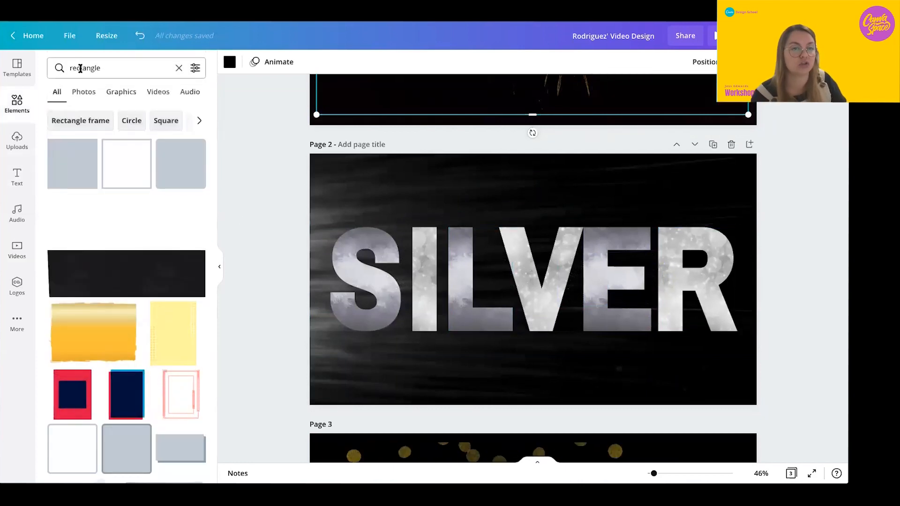
double_click(80, 69)
type("silver texture")
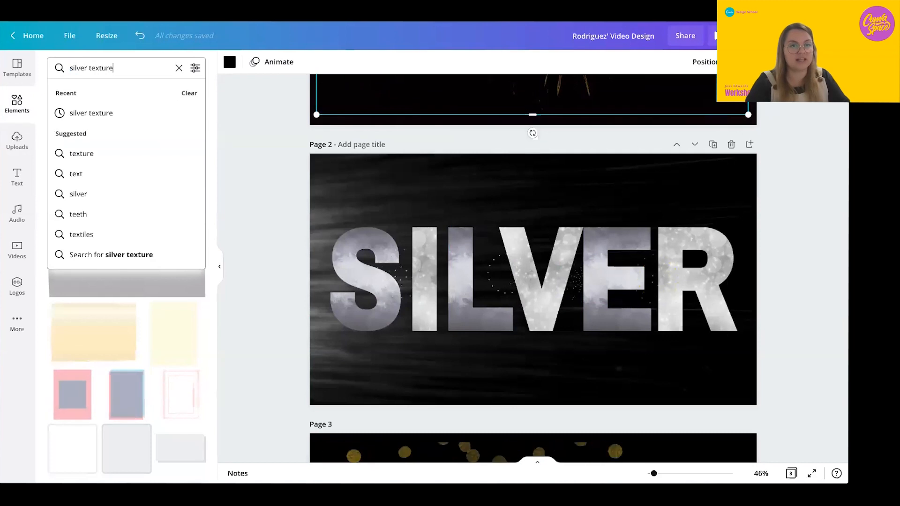
key("Return")
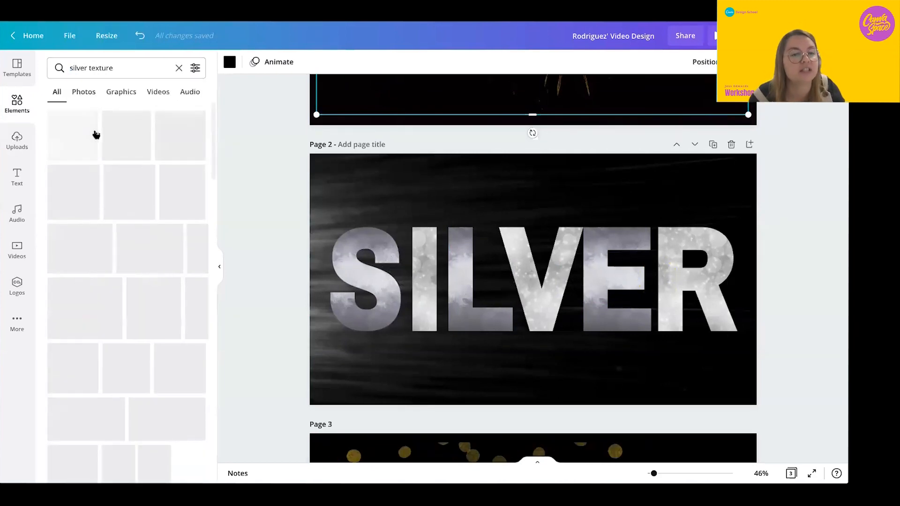
scroll(148, 232, "down", 7)
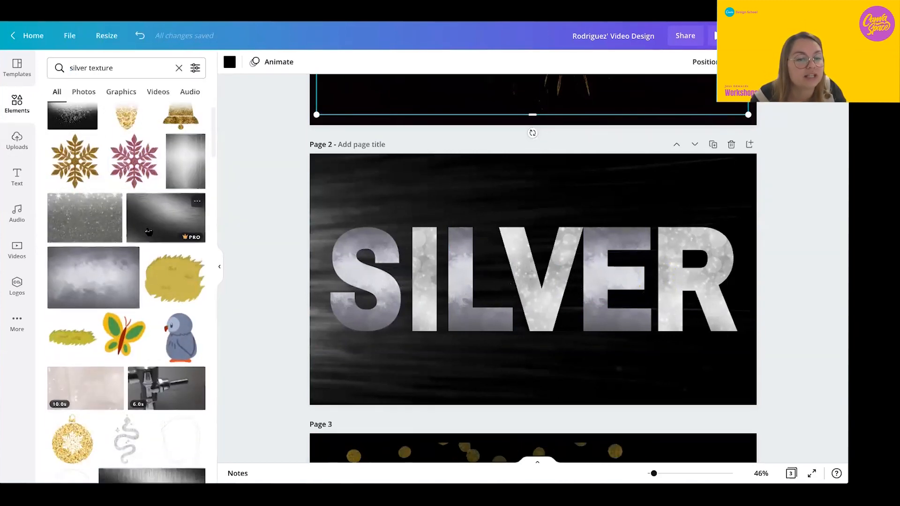
scroll(148, 232, "down", 7)
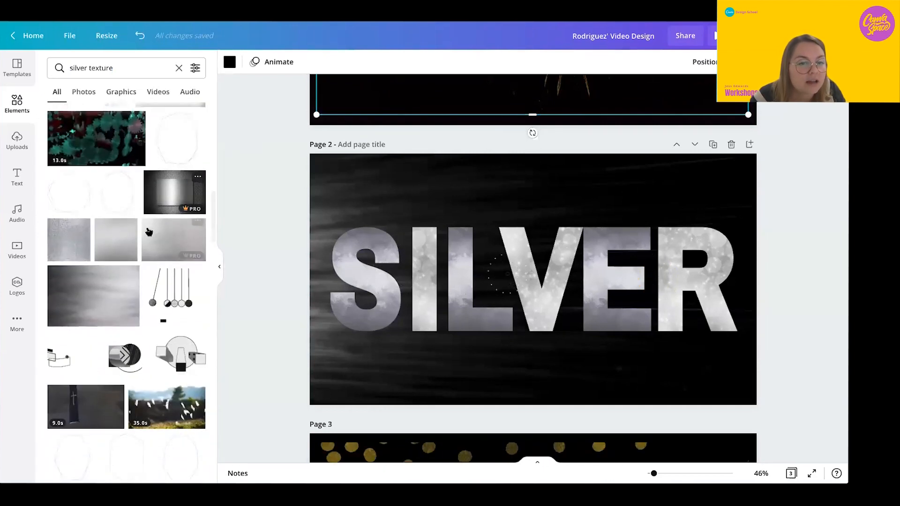
scroll(148, 232, "down", 1)
Add the wide smooth silver image and the square silver foil image to the SILVER page, and delete the wide one
left_click(148, 232)
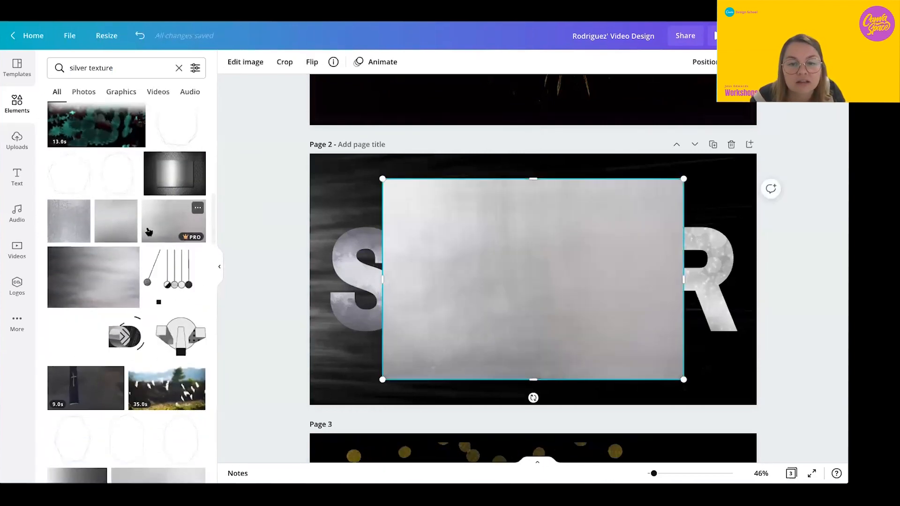
left_click(117, 233)
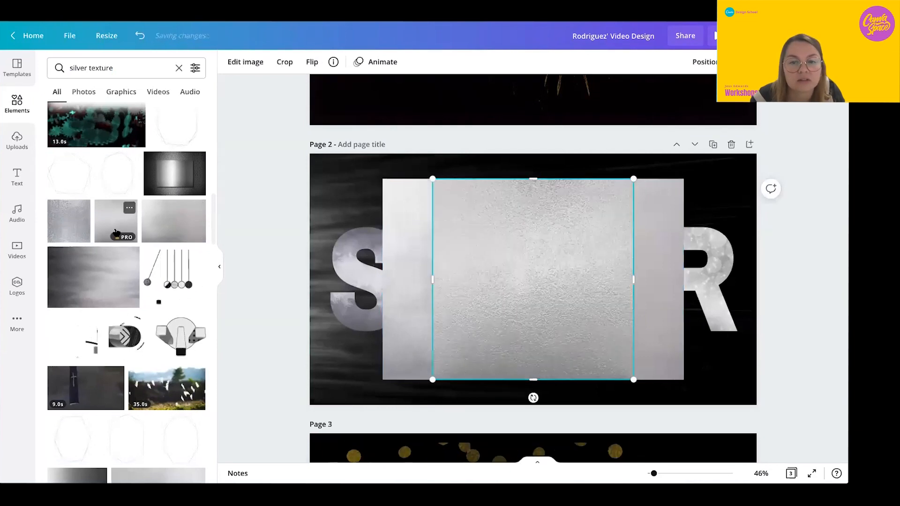
left_click(436, 248)
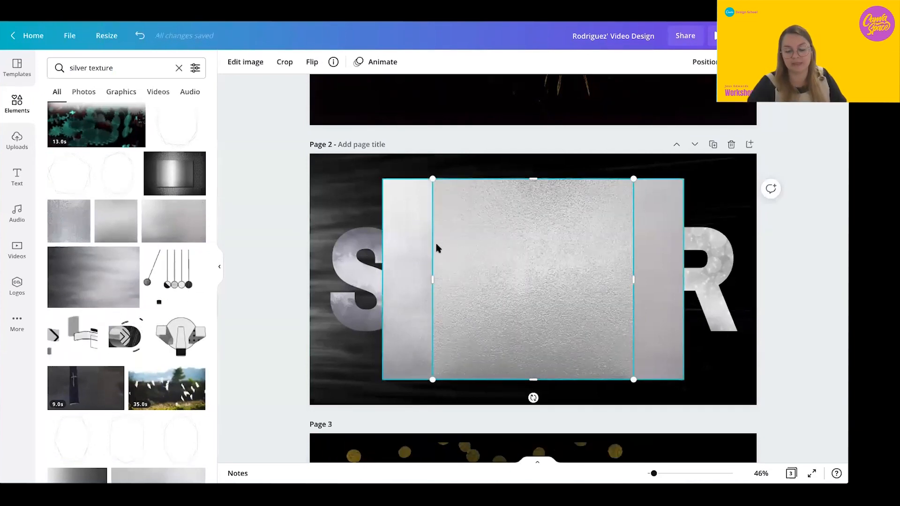
key("Delete")
left_click(471, 249)
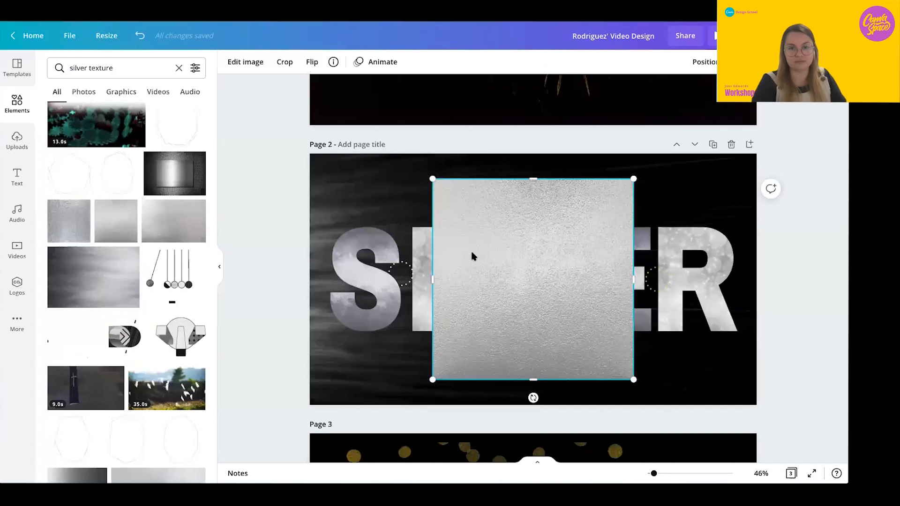
Fill all six SILVER letter frames with copies of the square silver foil texture, replacing their grey images
mouse_move(400, 271)
left_mouse_down()
mouse_move(366, 275)
mouse_move(408, 262)
left_mouse_up()
key("ctrl+z")
left_click_drag(463, 261, 395, 267)
mouse_move(499, 268)
left_mouse_down()
mouse_move(473, 263)
mouse_move(502, 260)
left_mouse_up()
left_click_drag(440, 266, 551, 276)
key("ctrl+z")
left_click_drag(617, 279, 693, 287)
key("ctrl+z")
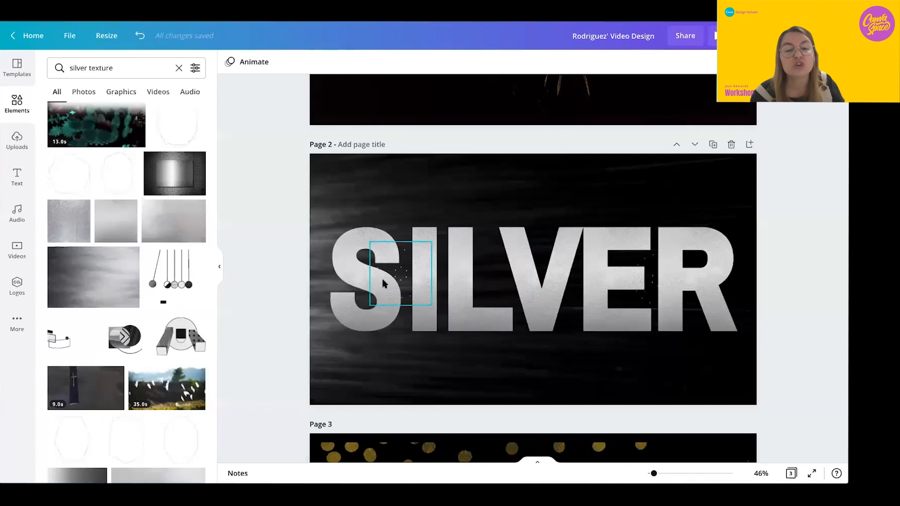
Enlarge and reposition the silver foil texture inside the letter S so that its grain shows more coarsely
double_click(353, 269)
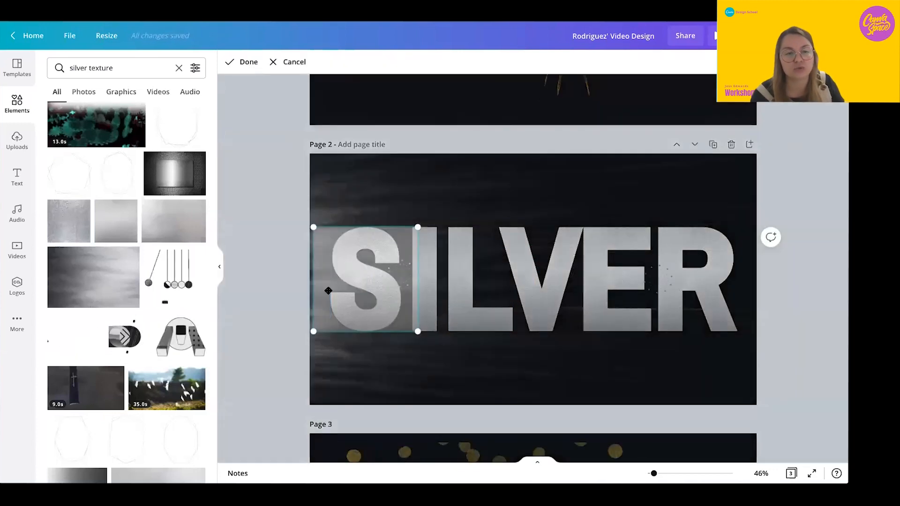
left_click_drag(310, 332, 308, 334)
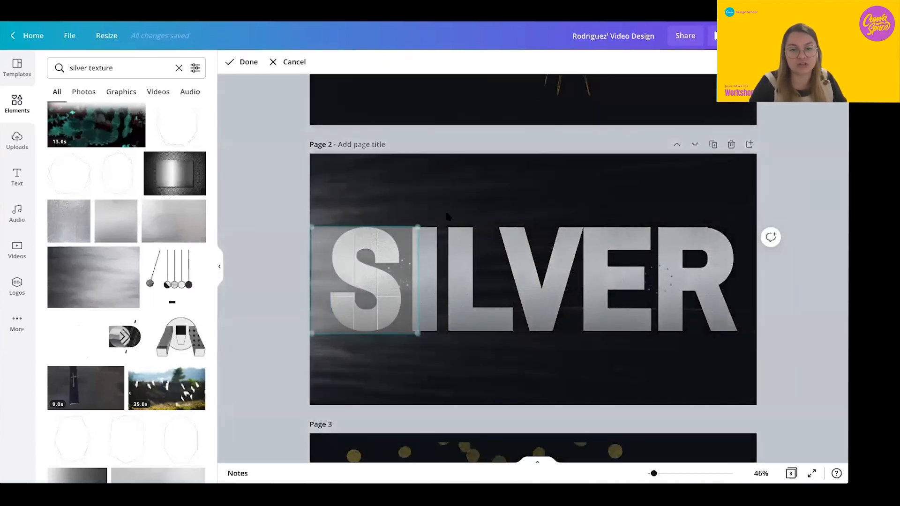
left_click_drag(562, 212, 858, 89)
left_click_drag(544, 224, 551, 296)
key("Return")
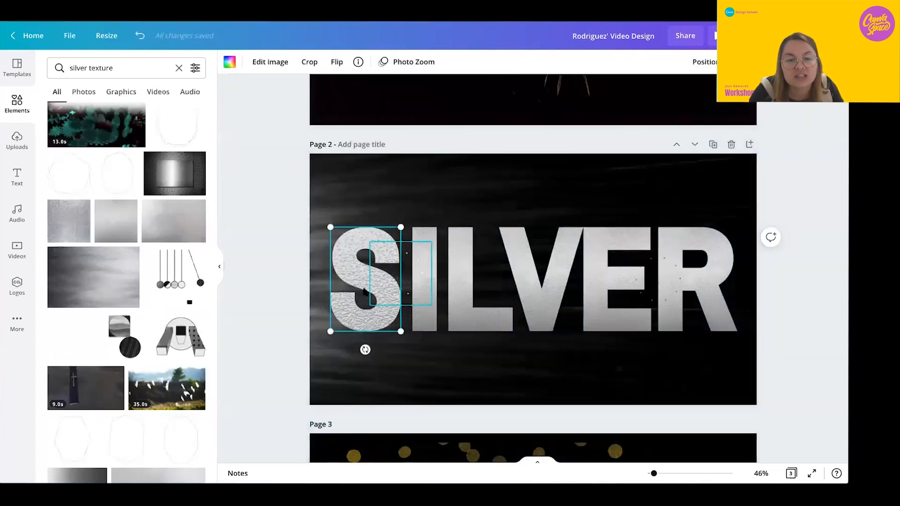
Enlarge the silver foil texture inside the letter I from opposite corners of the image
double_click(432, 308)
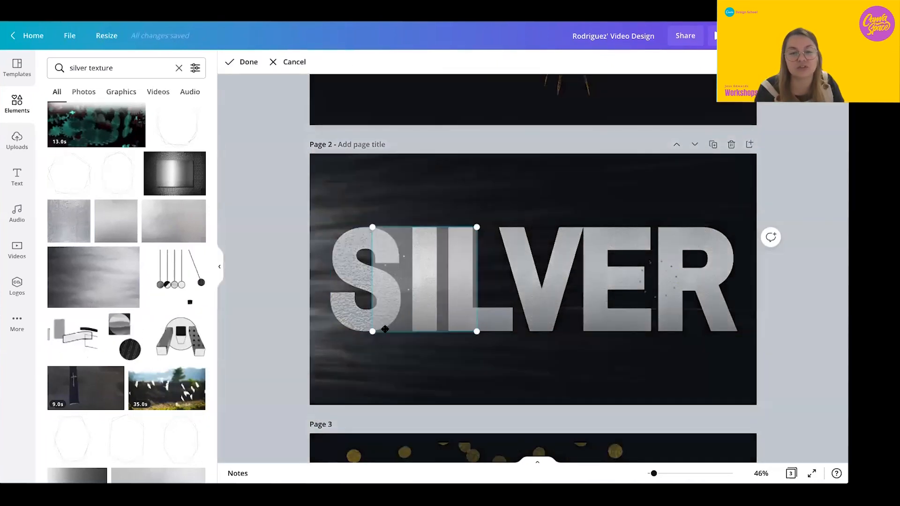
left_click_drag(336, 368, 312, 391)
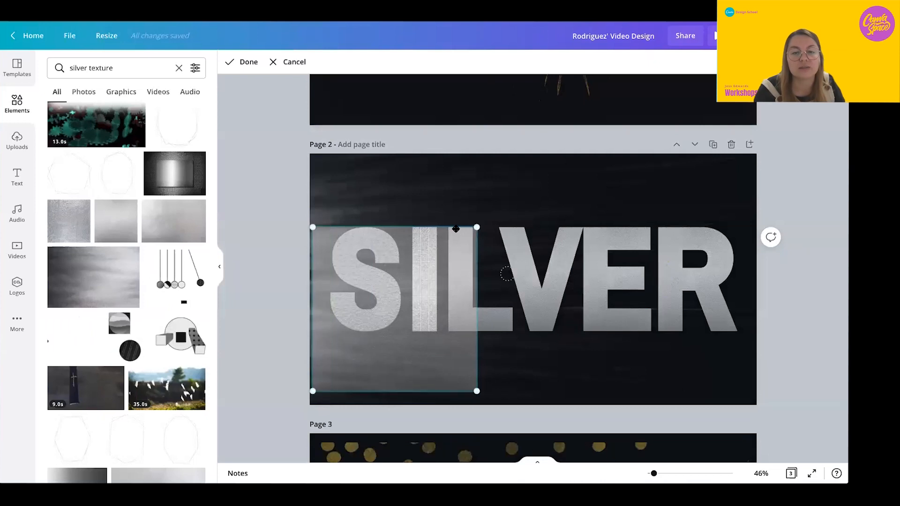
left_click_drag(479, 225, 663, 125)
key("Return")
Enlarge the silver foil texture inside the letter L well beyond its frame, matching the grain of the S and I
double_click(454, 283)
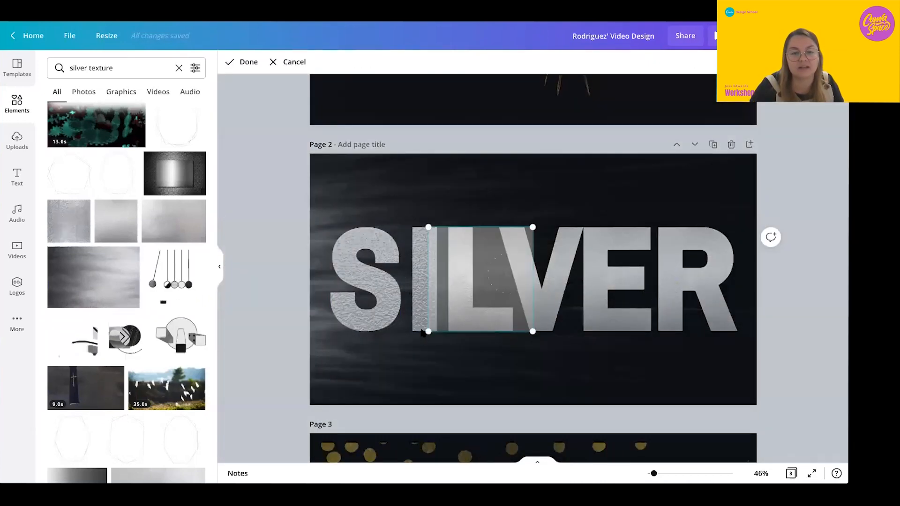
left_click_drag(419, 337, 303, 455)
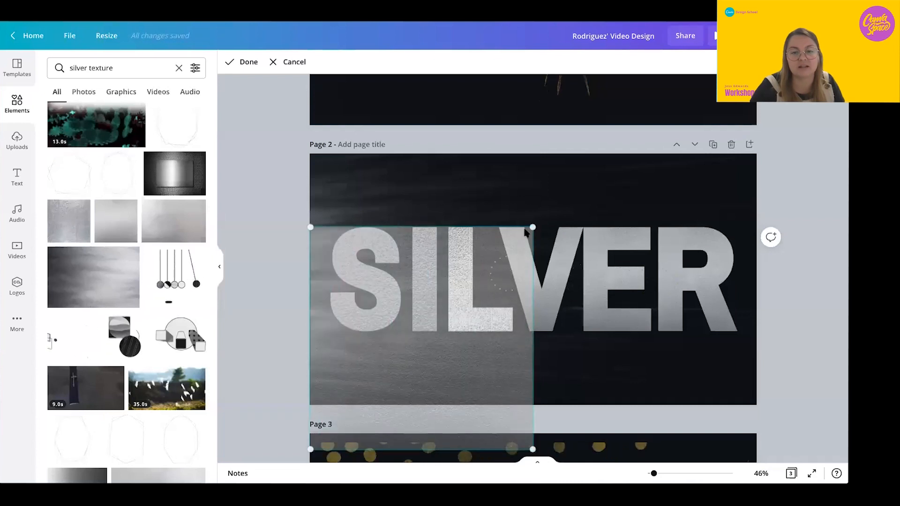
left_click_drag(533, 226, 717, 82)
key("Return")
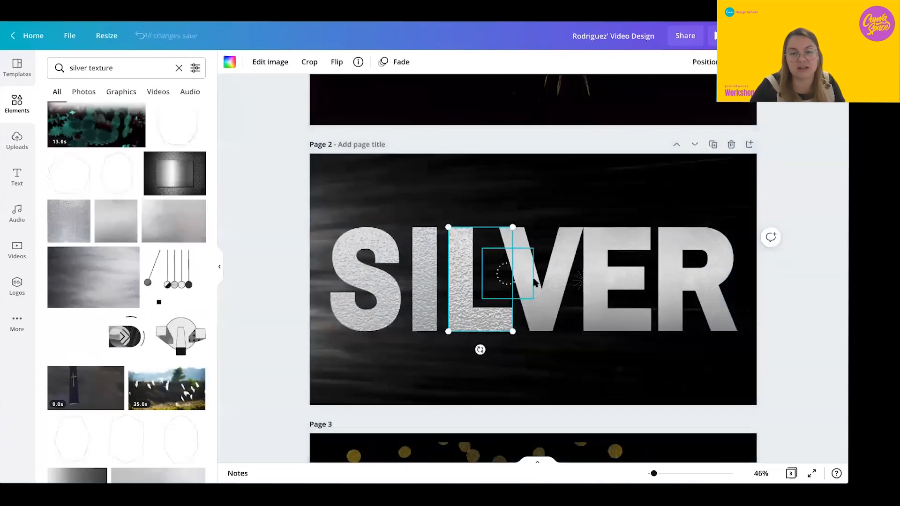
Enlarge the silver foil texture inside the letter V from opposite corners of the image
double_click(538, 309)
left_click_drag(489, 330, 355, 462)
left_click_drag(594, 227, 762, 117)
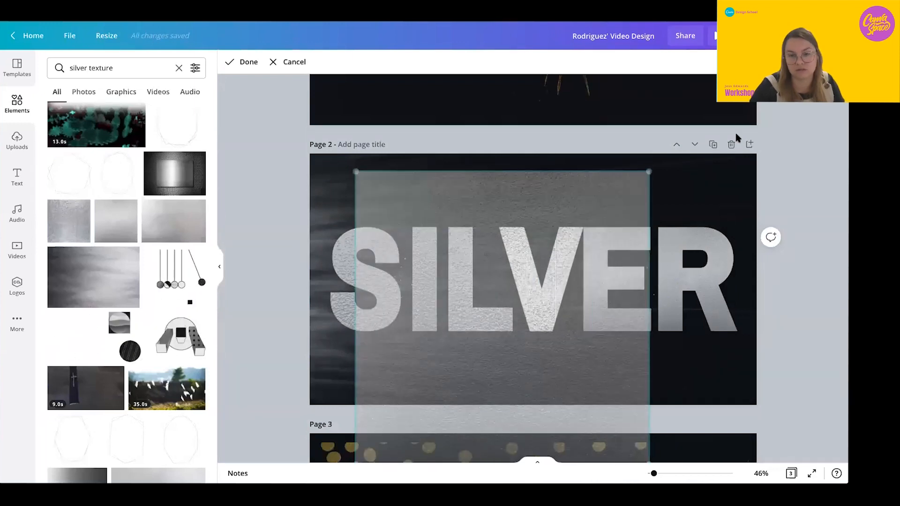
double_click(598, 248)
Remove the small animated sparkle bursts lying over the SILVER letters
double_click(597, 237)
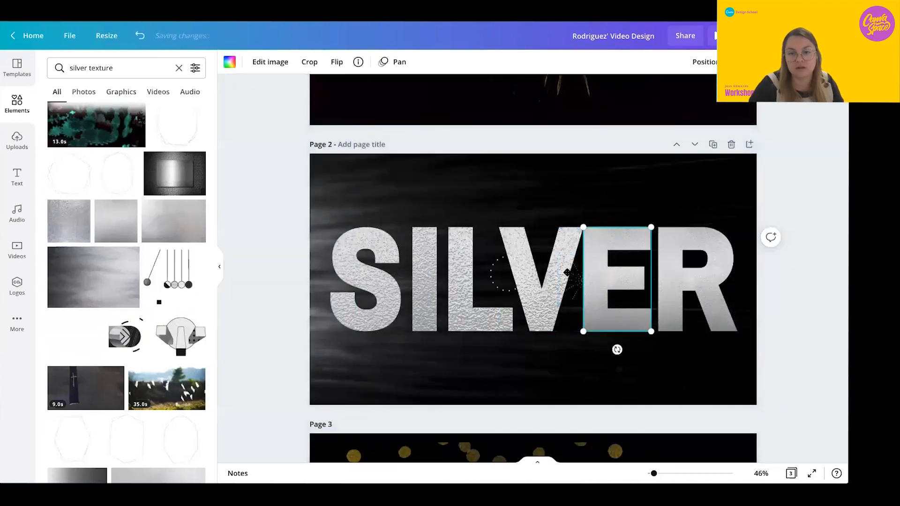
left_click(418, 162)
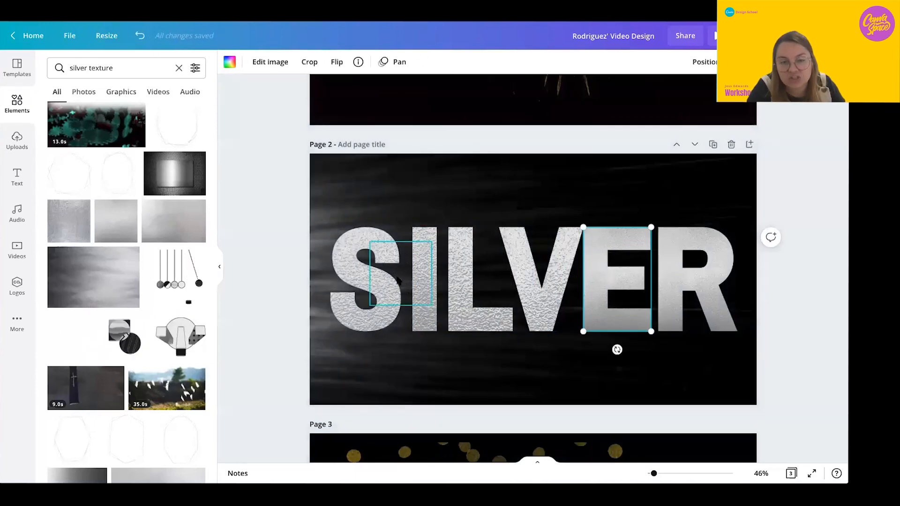
left_click(397, 280)
left_click(508, 273)
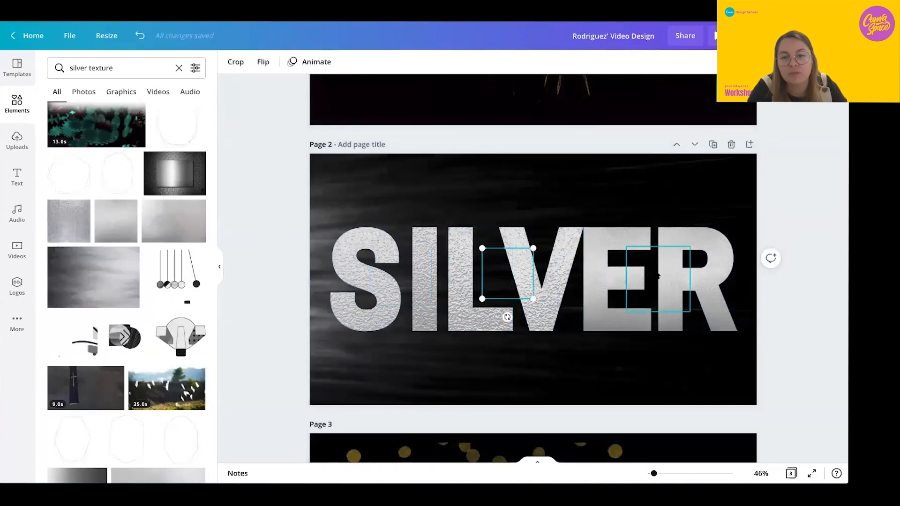
left_click(659, 277)
left_click(592, 284)
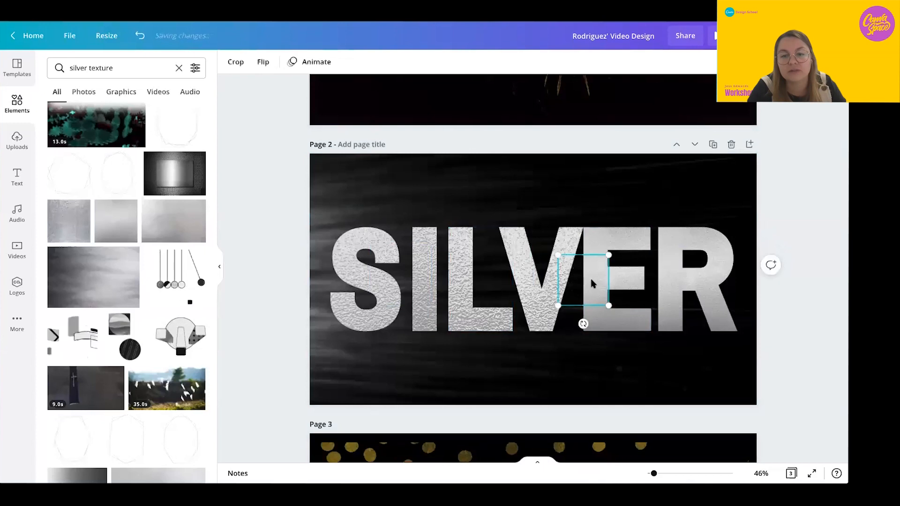
Enlarge the silver foil texture inside the letter E well beyond its frame
double_click(592, 284)
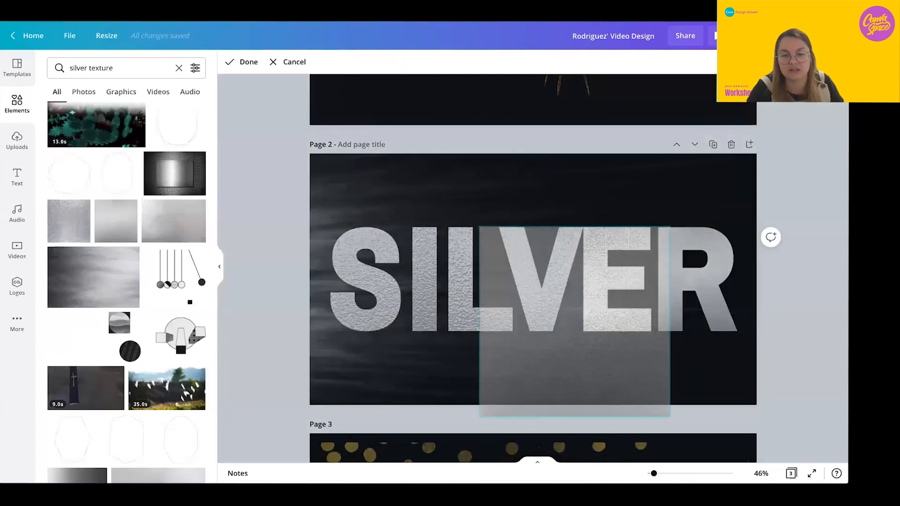
left_click_drag(479, 416, 412, 483)
left_click_drag(661, 233, 774, 123)
left_click(674, 254)
Enlarge the silver foil texture inside the letter R to match the grain of the other letters
double_click(673, 251)
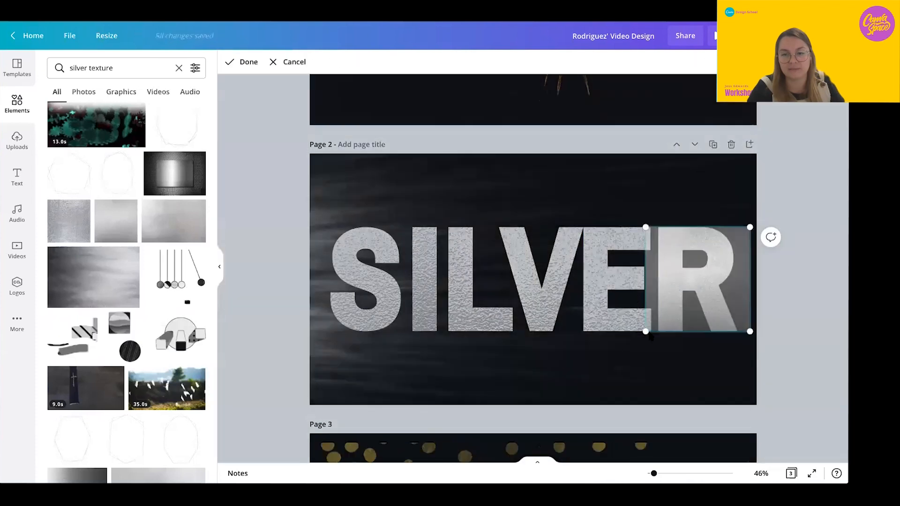
left_click_drag(645, 331, 455, 474)
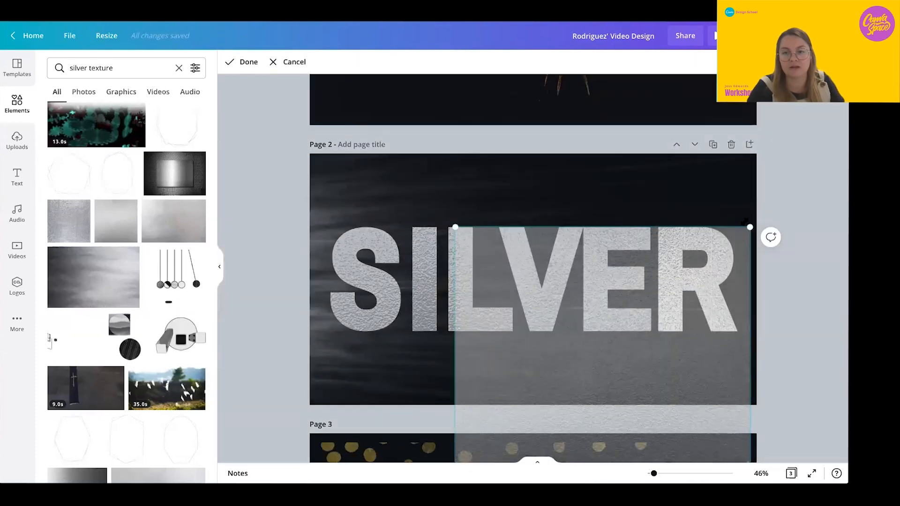
left_click_drag(750, 227, 789, 116)
left_click(556, 342)
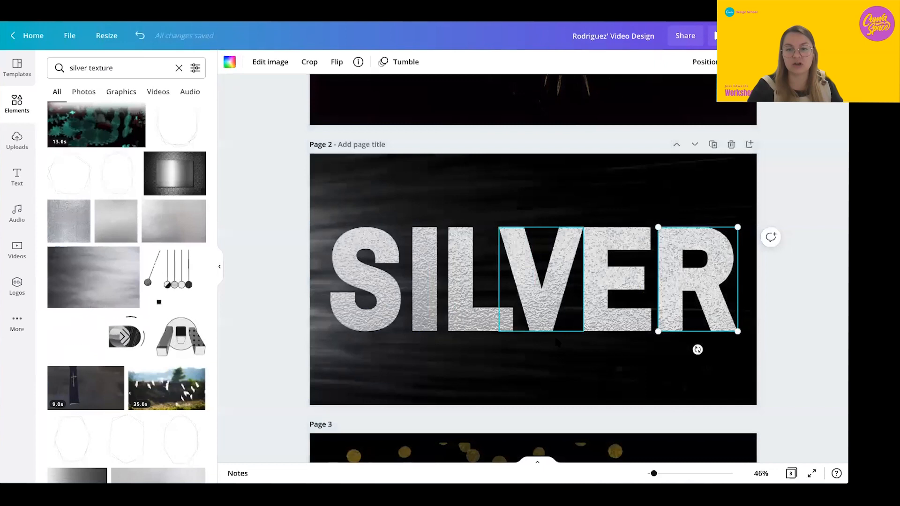
Select all the SILVER letters and space them evenly with Tidy up
left_click(533, 370)
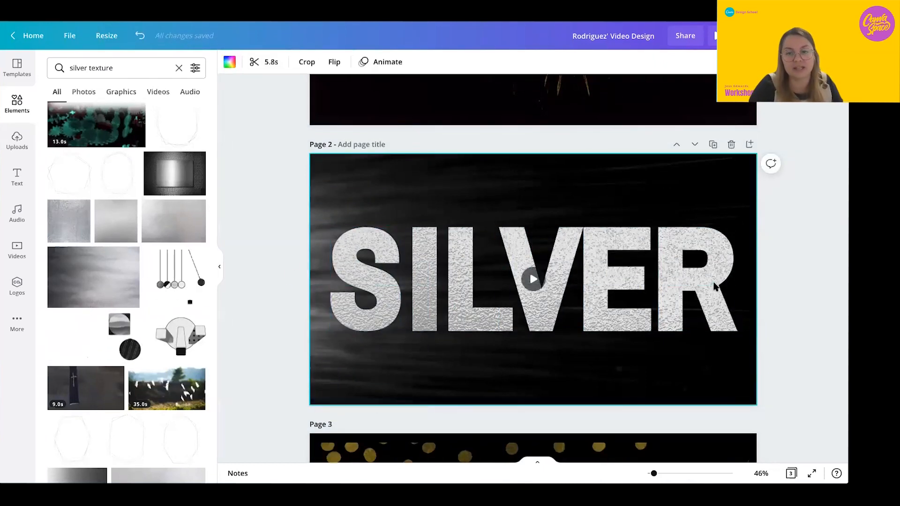
key("ctrl+a")
left_click(705, 63)
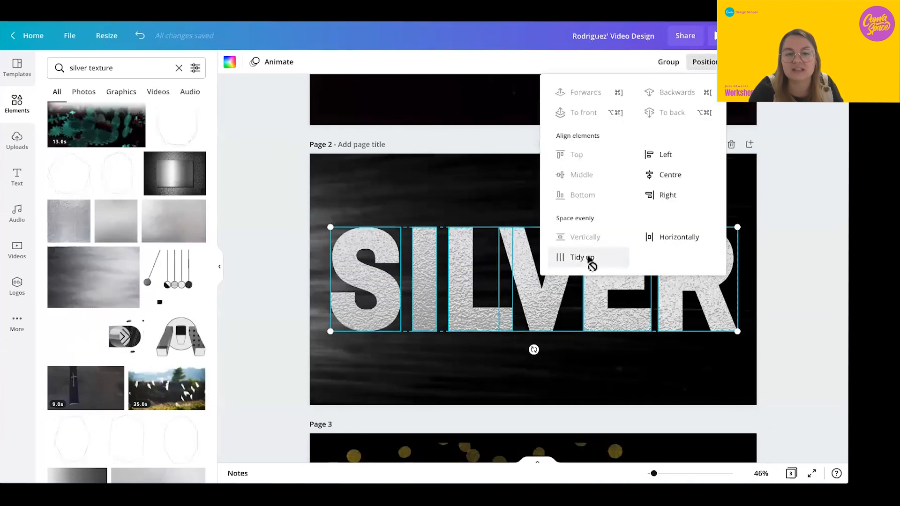
left_click(591, 258)
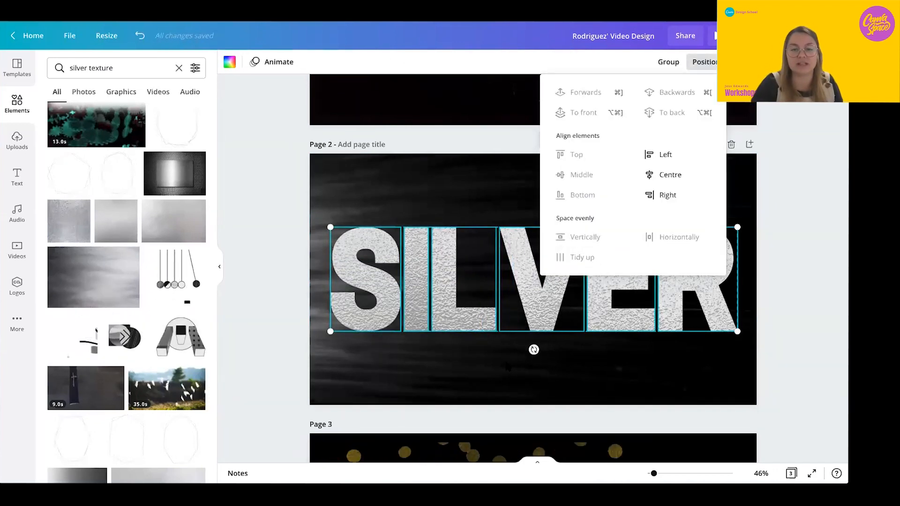
Shift V, E and R together towards the L so its frame overlaps the V's, and centre the whole SILVER word on the page
left_click(532, 281)
left_click(535, 277)
left_click(620, 282, "shift")
left_click(685, 276)
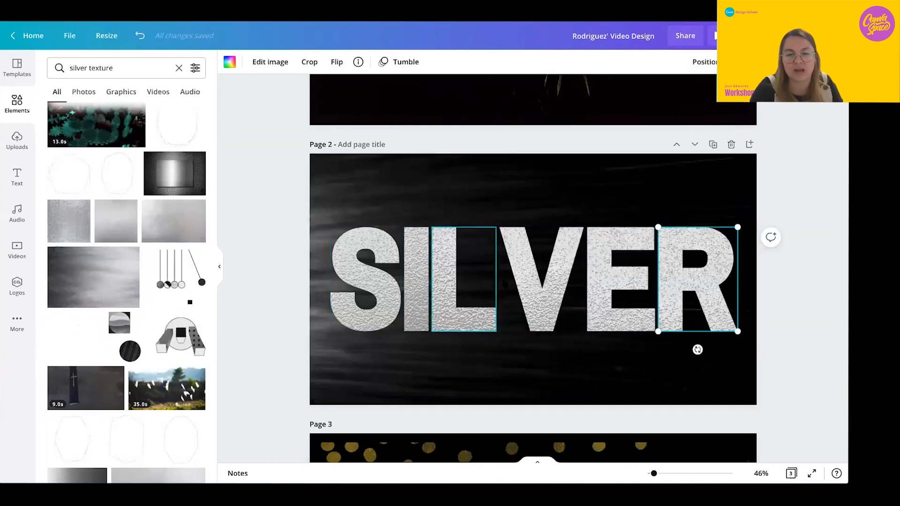
left_click(533, 278)
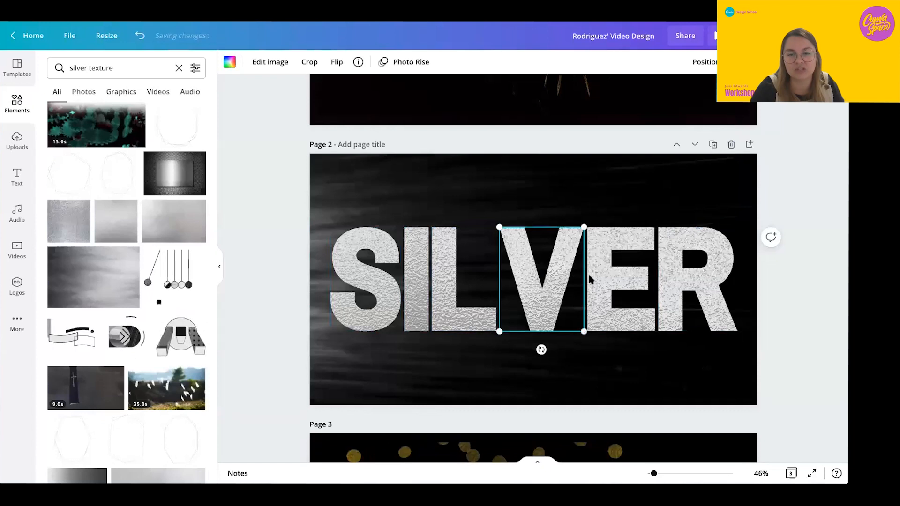
left_click(661, 280, "shift")
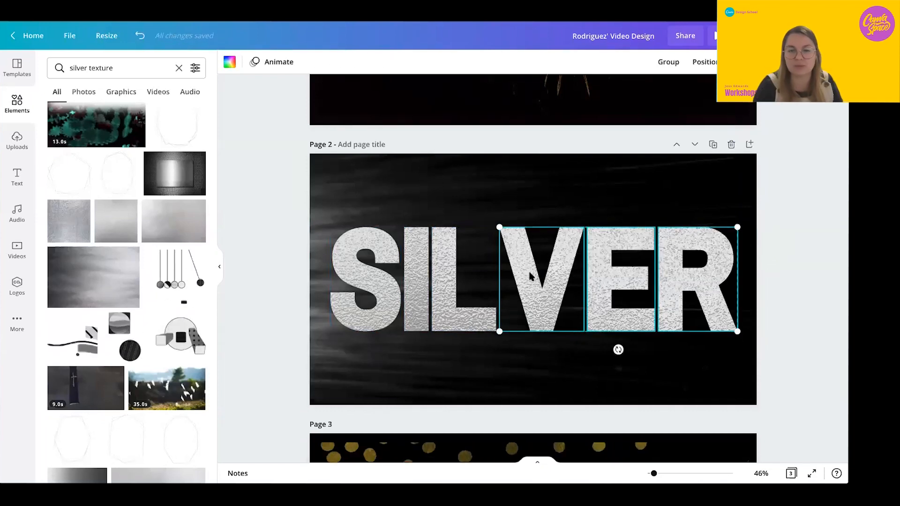
left_click_drag(521, 273, 511, 275)
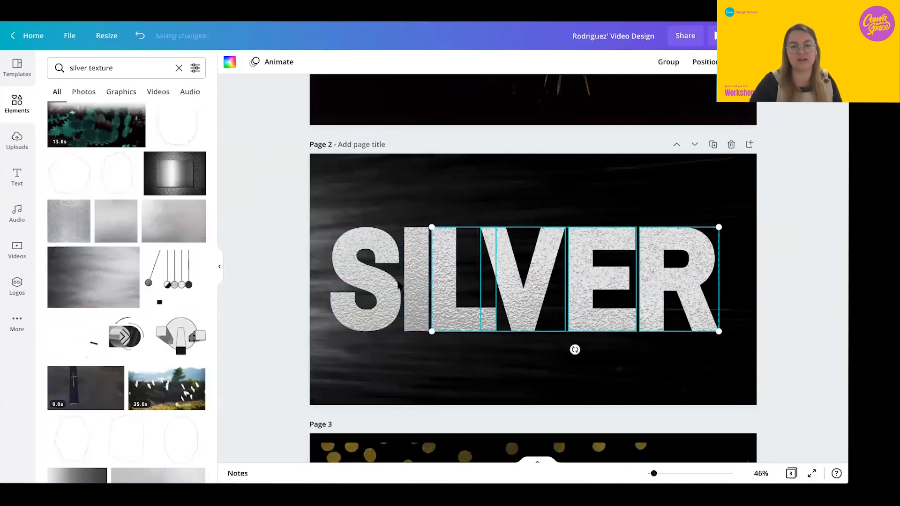
left_click(375, 290, "shift")
left_click_drag(417, 291, 421, 294)
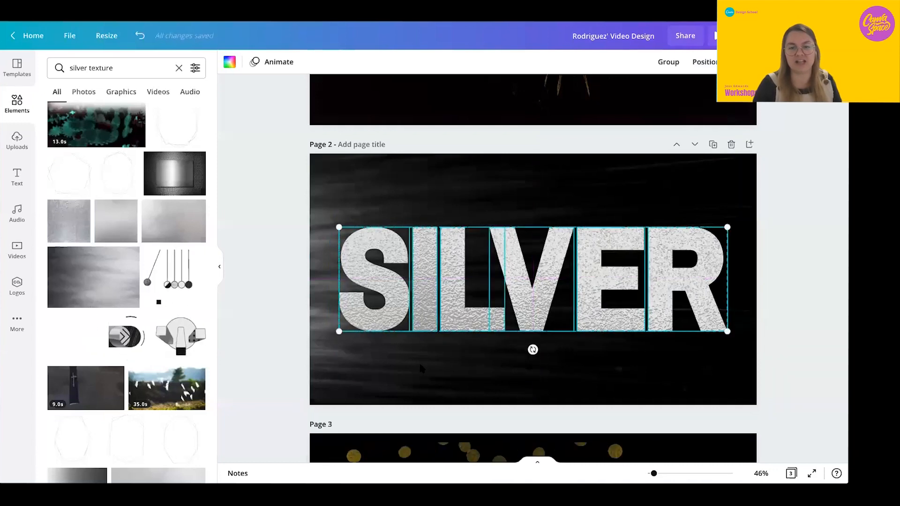
Trim the SILVER page's background video to start about 1.5 s in and run for 3.0 s
left_click(418, 364)
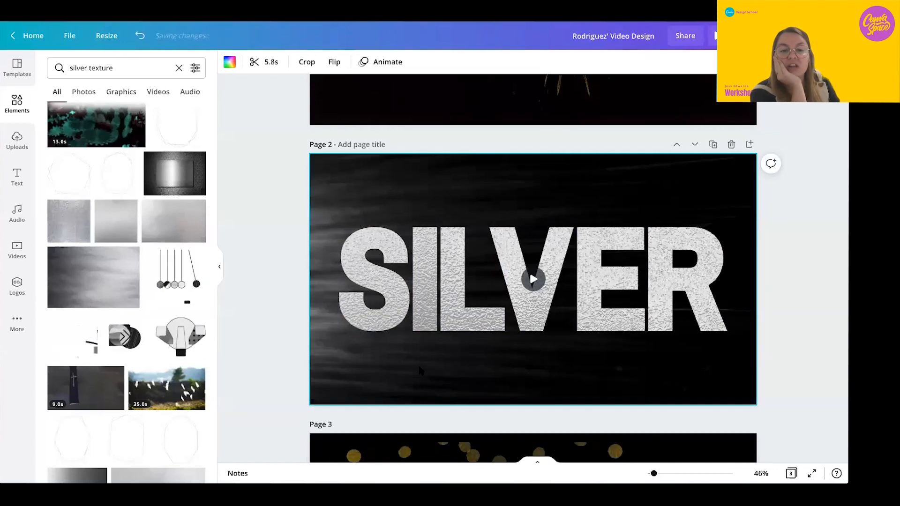
left_click(532, 281)
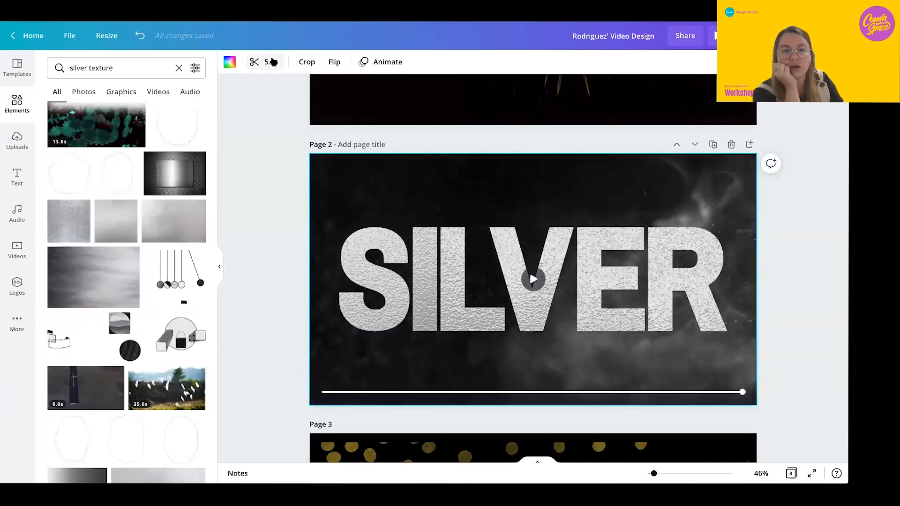
left_click(265, 62)
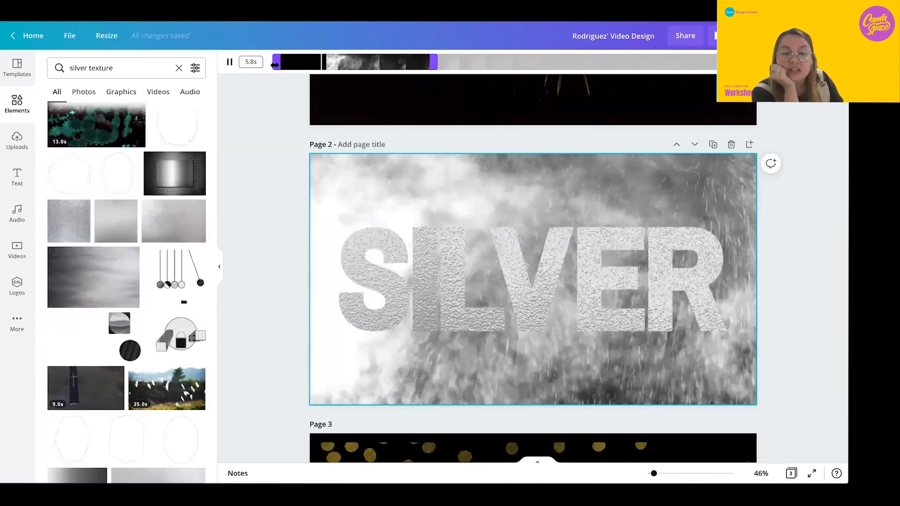
left_click_drag(275, 65, 305, 66)
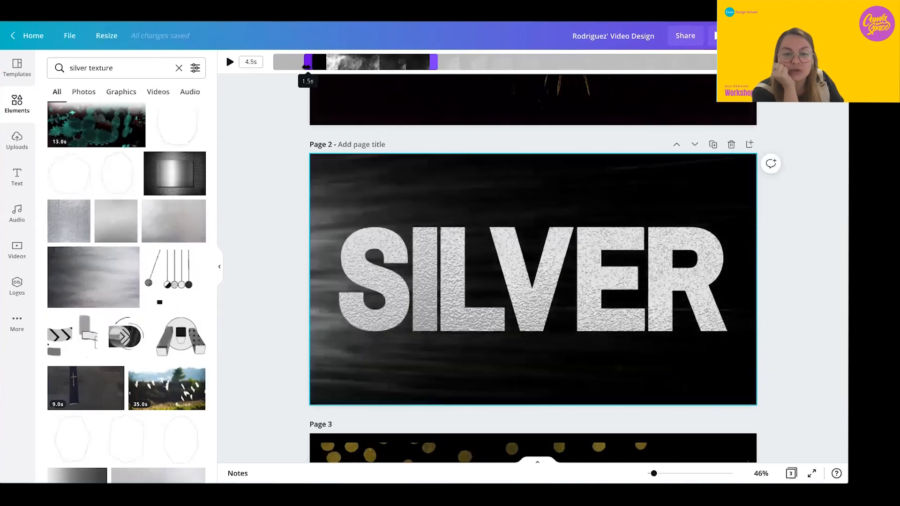
double_click(255, 65)
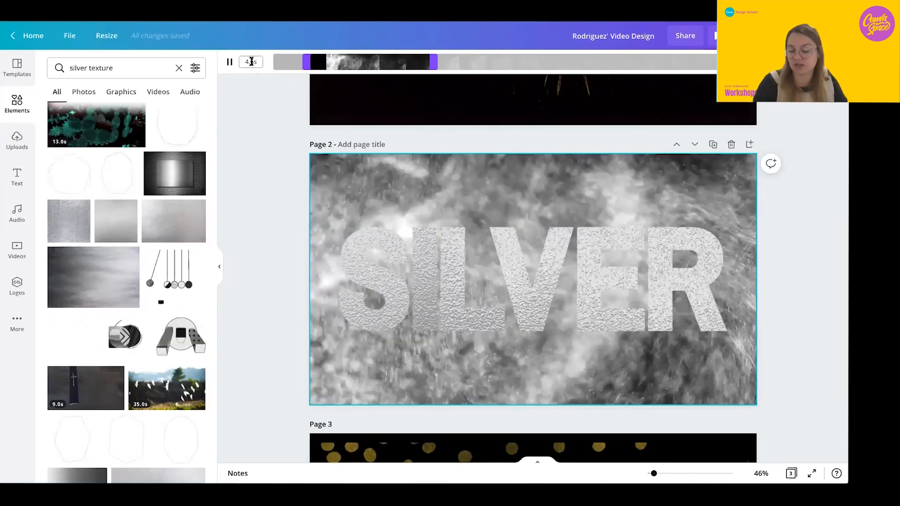
type("3")
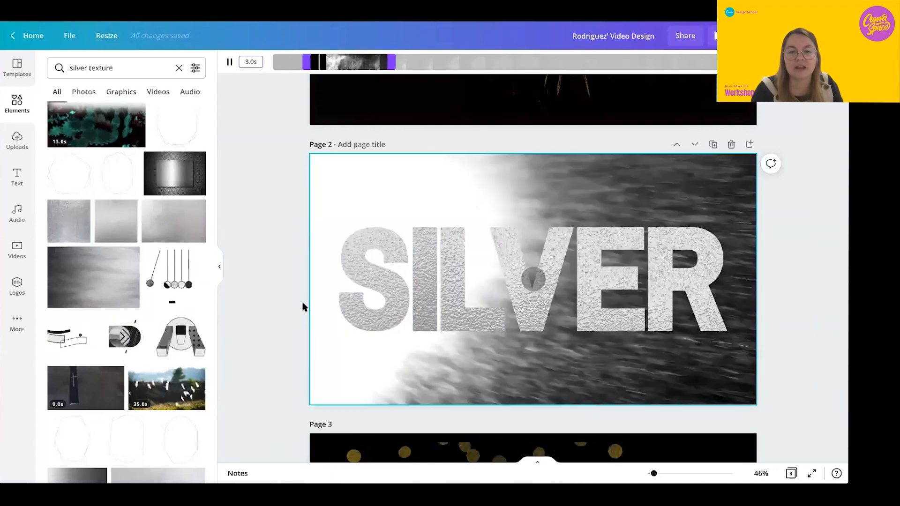
left_click(353, 317)
Search the elements for "gold texture" and add the dark gold, plain orange-gold and creased gold foil images to the GOLD page
scroll(353, 317, "down", 5)
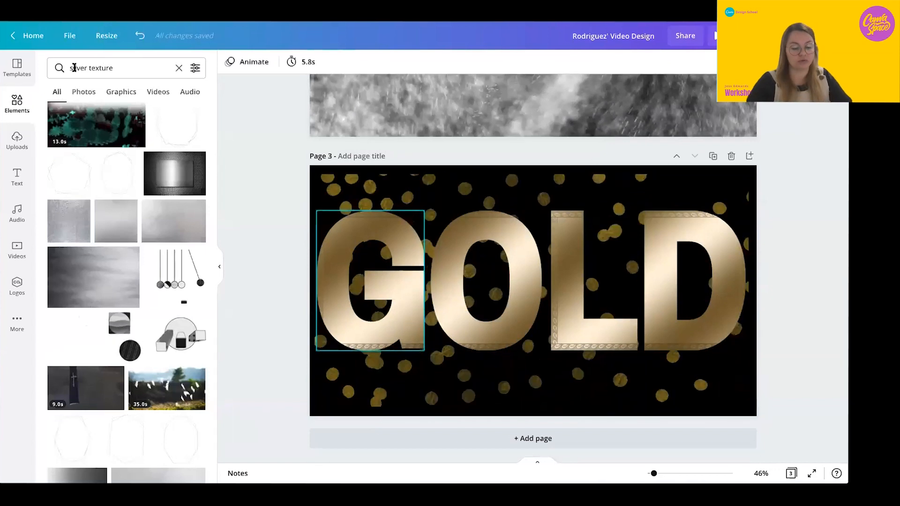
left_click(371, 281)
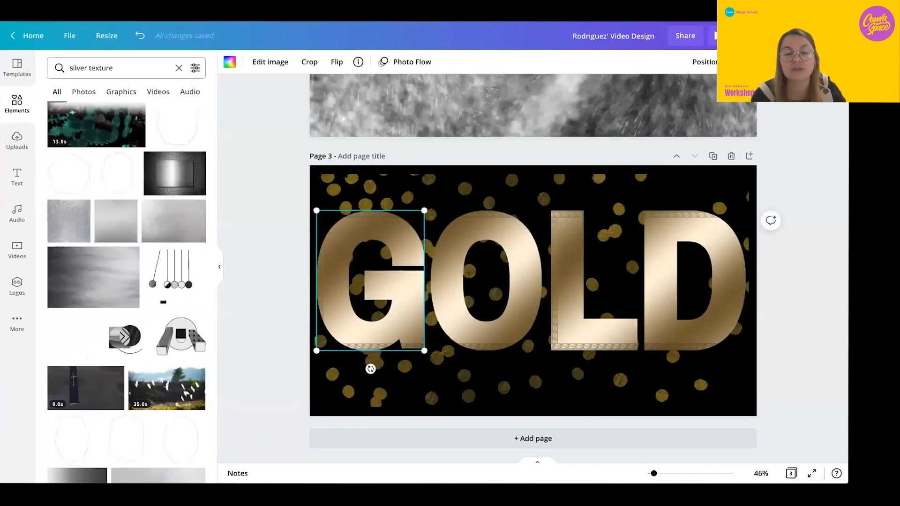
double_click(79, 68)
type("gold")
key("Return")
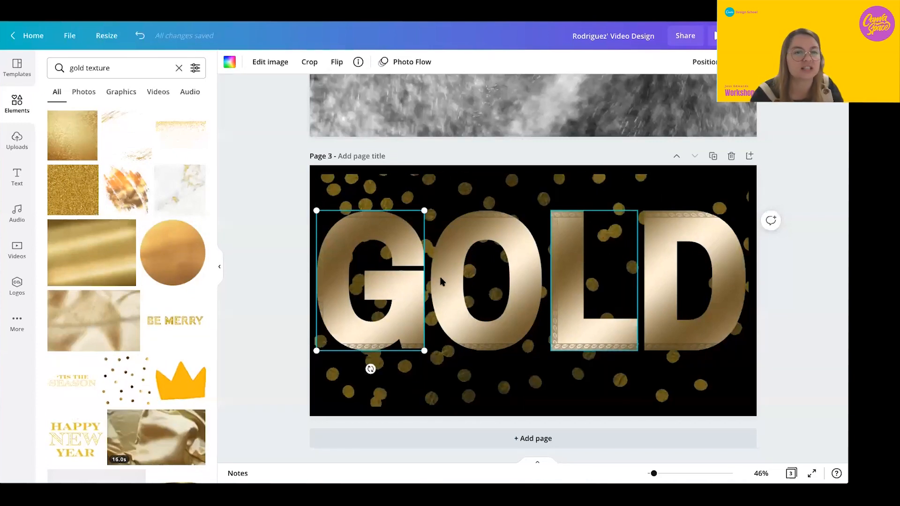
scroll(173, 265, "down", 1)
scroll(173, 265, "down", 6)
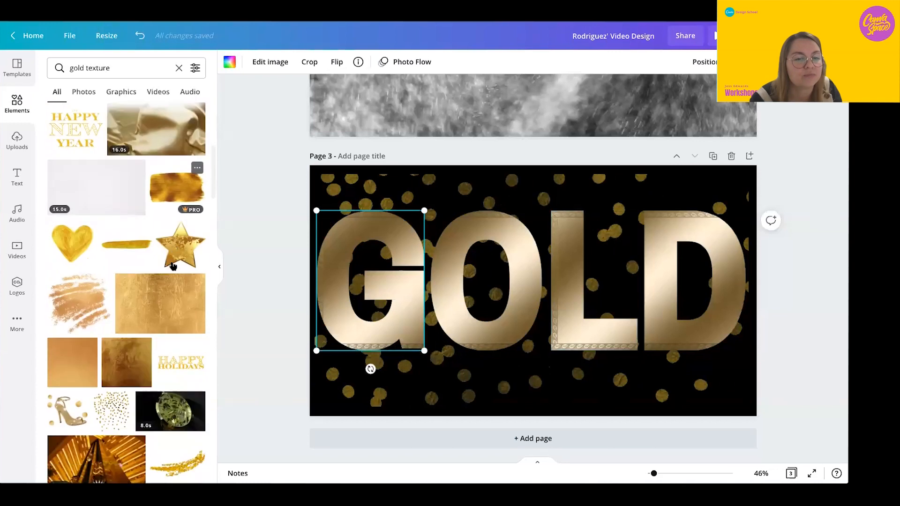
left_click(136, 356)
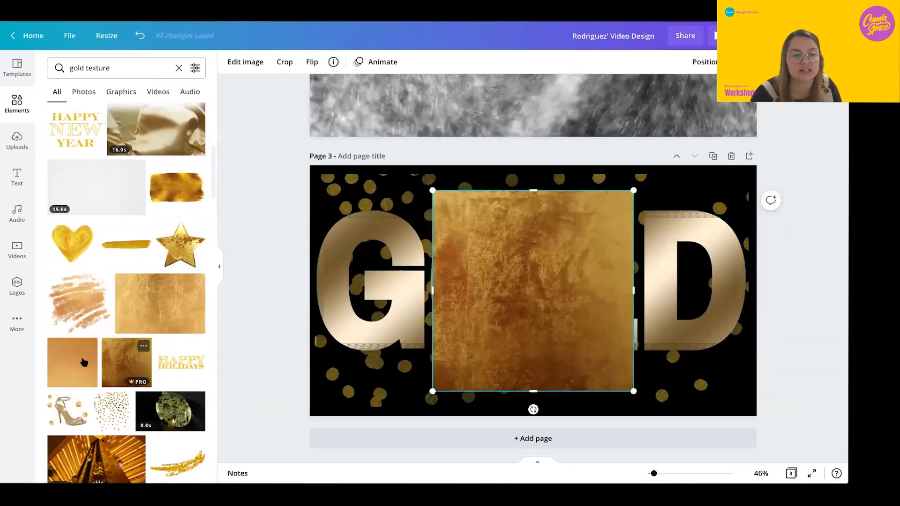
left_click(98, 355)
left_click(188, 305)
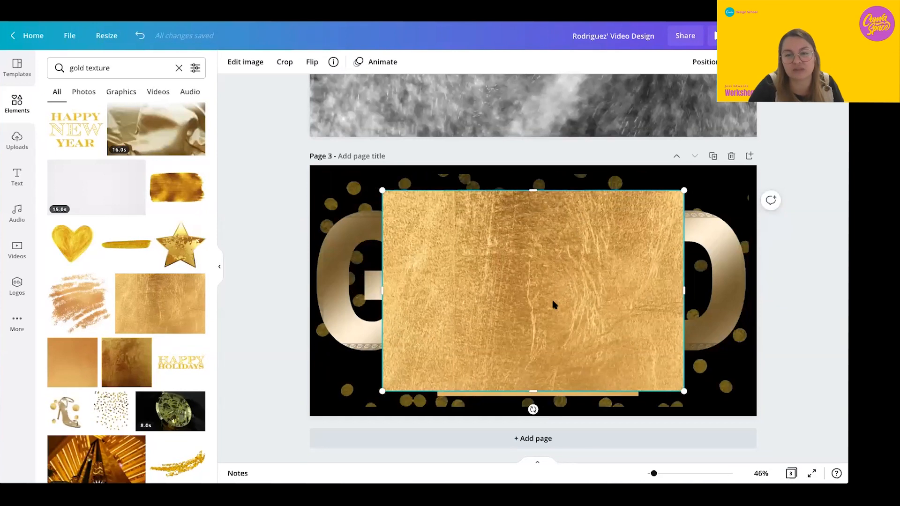
Move the creased gold foil image aside and delete the other two texture images from the GOLD page
left_click_drag(517, 333, 572, 438)
left_click(505, 251)
key("Delete")
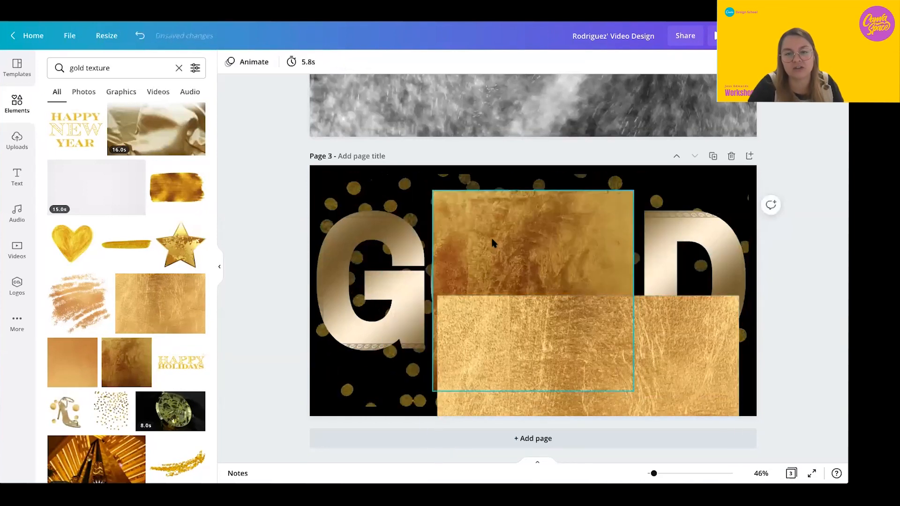
left_click(492, 244)
key("Delete")
Fill all four GOLD letter frames with the creased gold foil texture
left_click(491, 309)
left_click_drag(458, 317, 544, 317)
left_click_drag(656, 290, 658, 286)
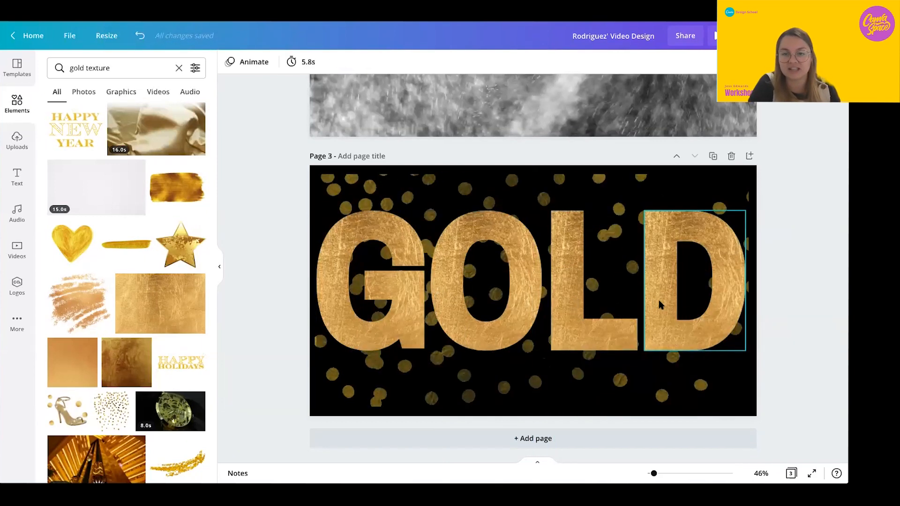
Select all the GOLD letters and space them evenly with Tidy up
left_click(383, 302)
left_click(487, 281, "shift")
left_click(594, 281, "shift")
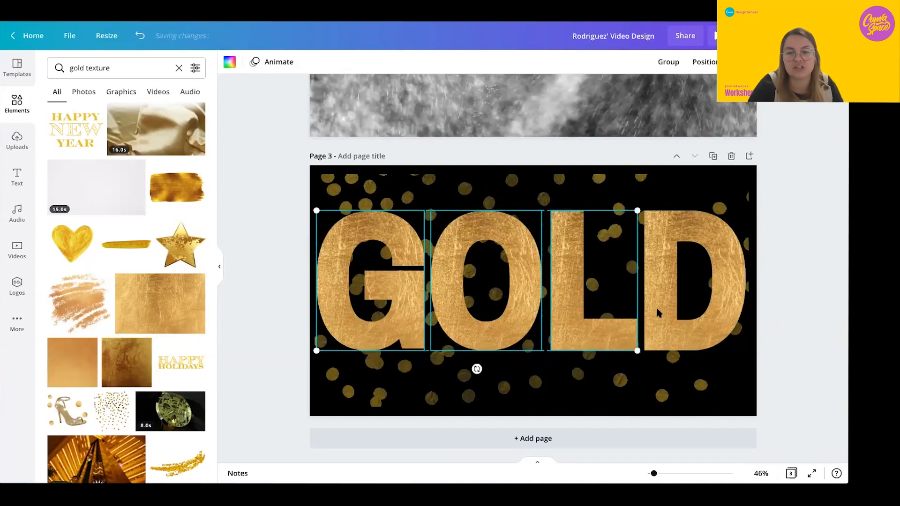
left_click(694, 282, "shift")
left_click(705, 63)
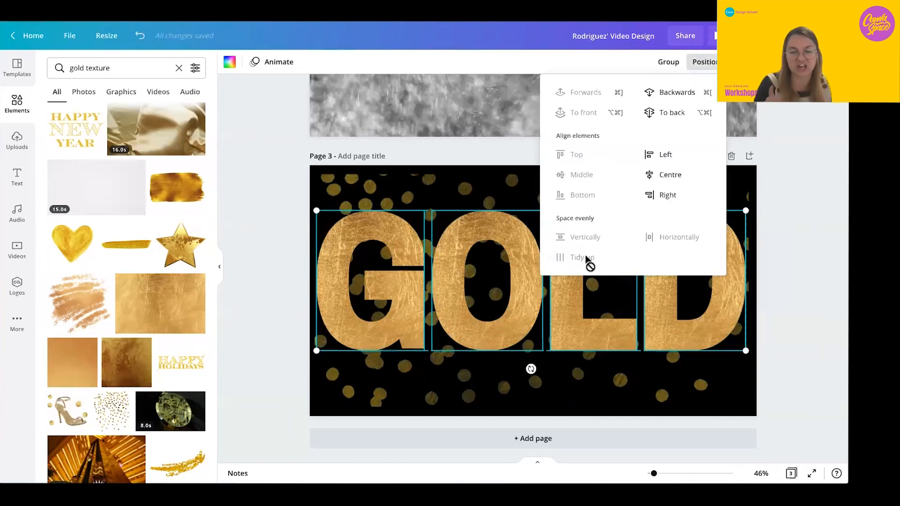
left_click(492, 300)
Enlarge the gold foil texture inside the letter G to about the width of the page
left_click(415, 286)
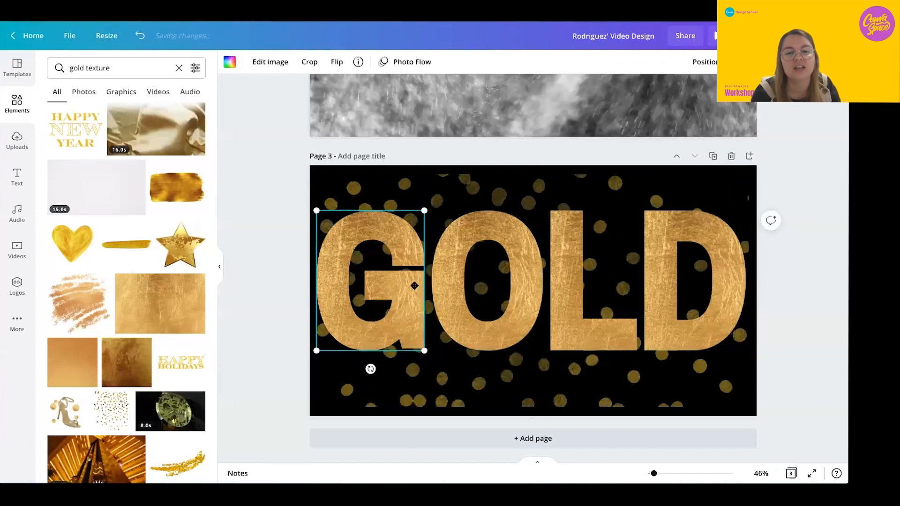
double_click(414, 286)
left_click_drag(415, 285, 814, 149)
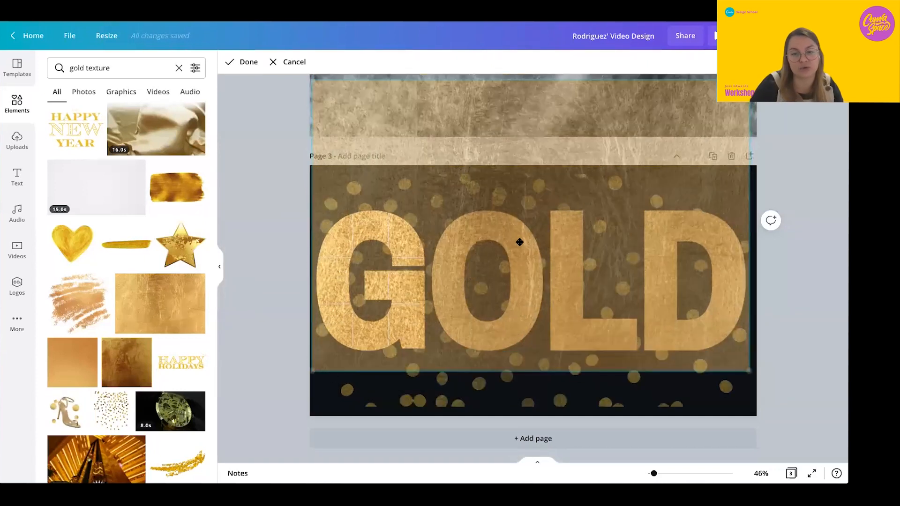
left_click(447, 284)
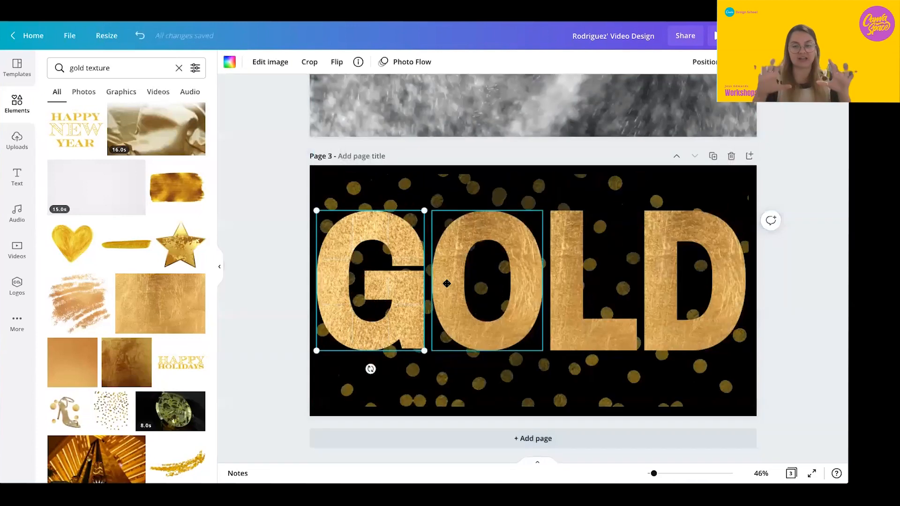
Enlarge the gold foil texture inside the letter O to about page width and shift it within the frame
double_click(447, 283)
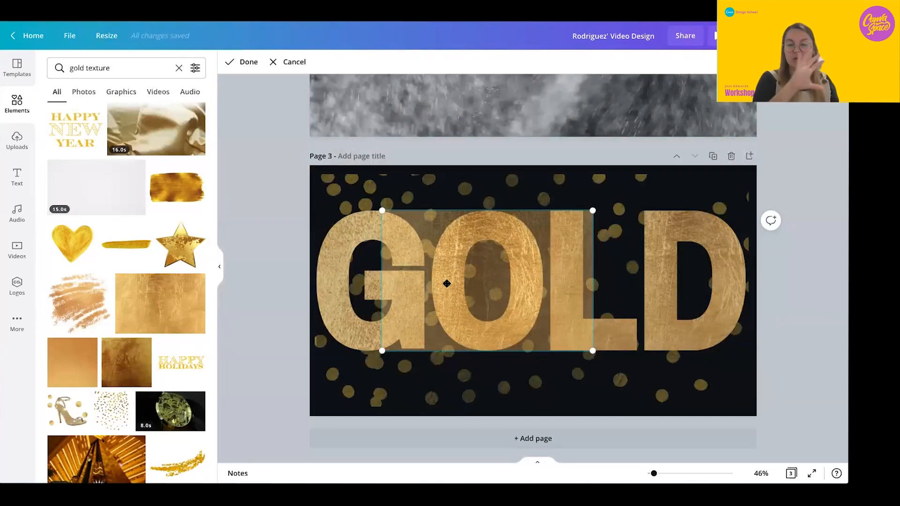
left_click_drag(382, 350, 319, 405)
left_click_drag(594, 210, 749, 108)
left_click_drag(637, 185, 638, 210)
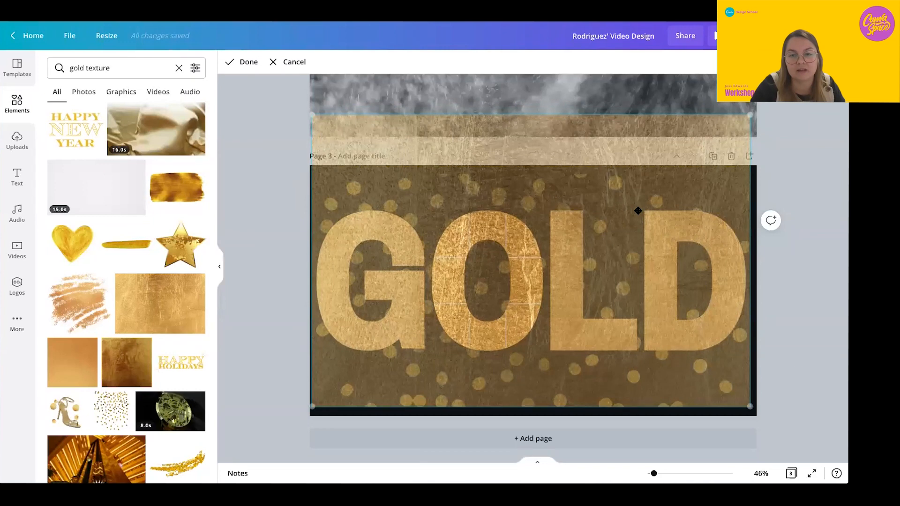
Enlarge the gold foil texture inside the letter L to about page width and shift it upwards
double_click(572, 270)
double_click(573, 270)
left_click_drag(488, 350, 317, 471)
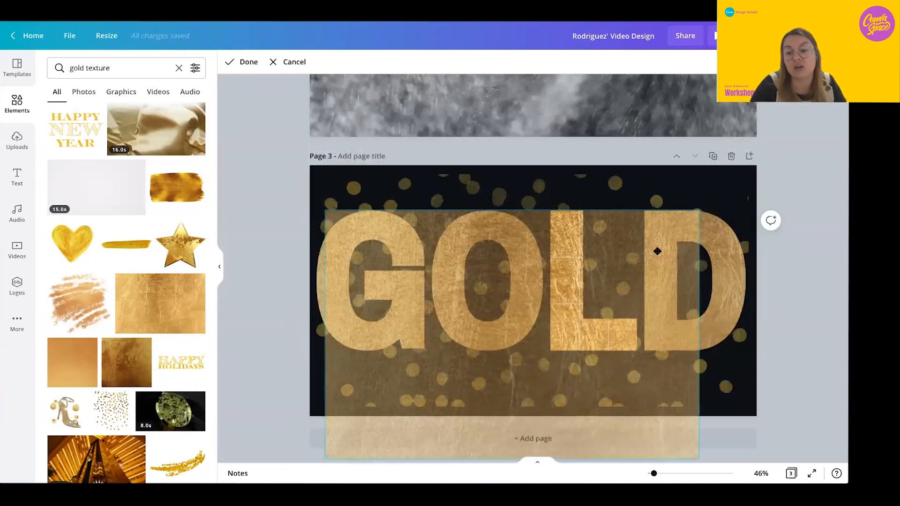
left_click_drag(699, 211, 754, 175)
left_click_drag(697, 190, 695, 151)
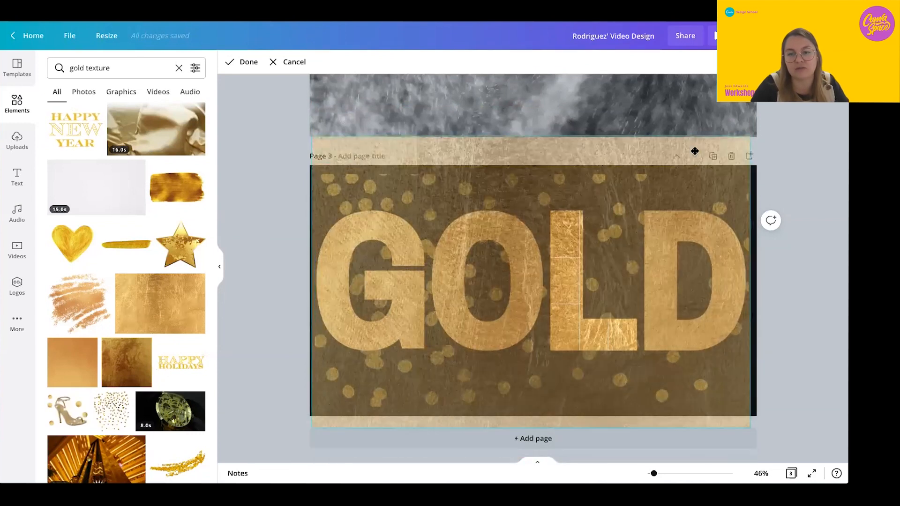
left_click(665, 255)
Enlarge the gold foil texture inside the letter D beyond the page width and reposition it so another area shows
double_click(694, 282)
left_click_drag(591, 352, 347, 463)
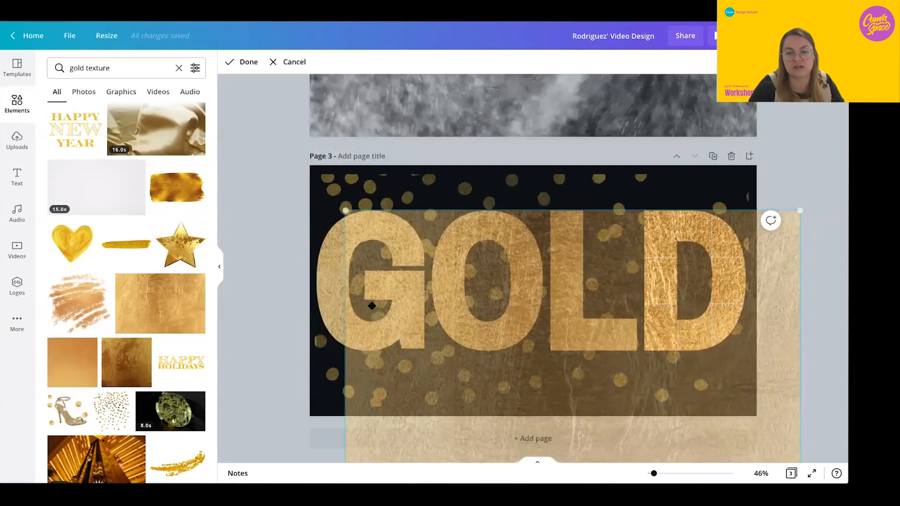
left_click_drag(371, 308, 260, 384)
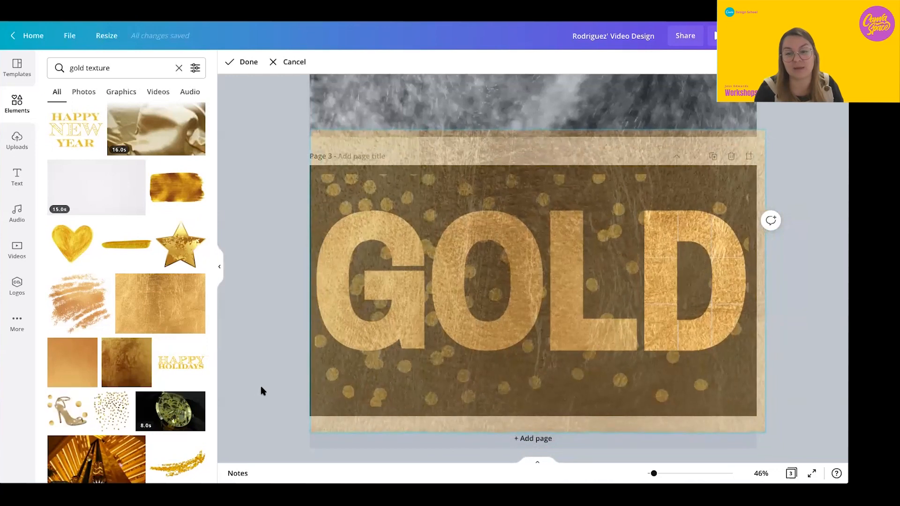
key("Return")
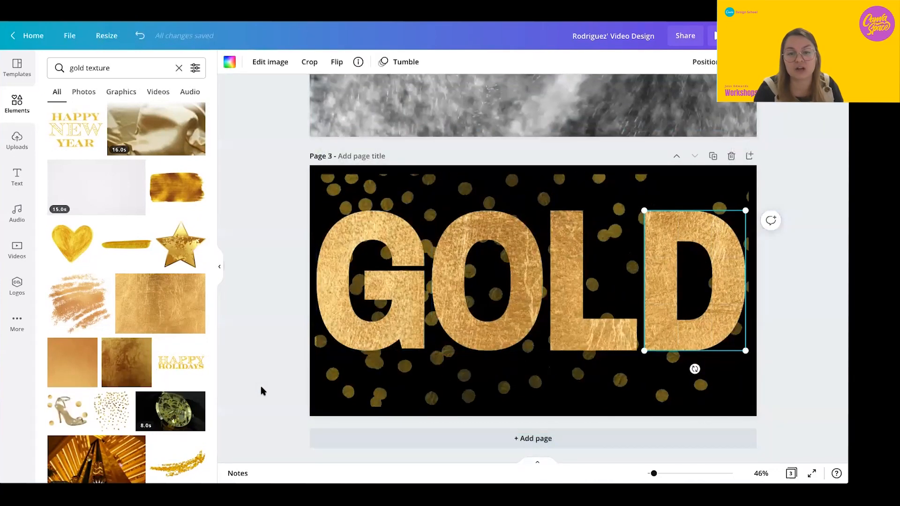
Search the elements for "bronze texture" and fill every BRONZE letter frame on page 1 with the mottled orange-bronze image
scroll(261, 392, "up", 5)
scroll(188, 235, "down", 5)
scroll(533, 267, "up", 10)
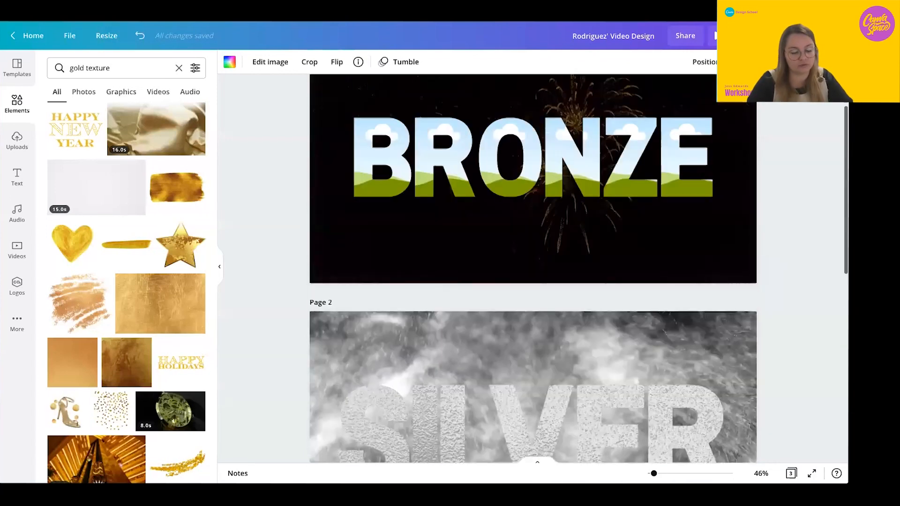
double_click(76, 68)
type("bronze")
key("Return")
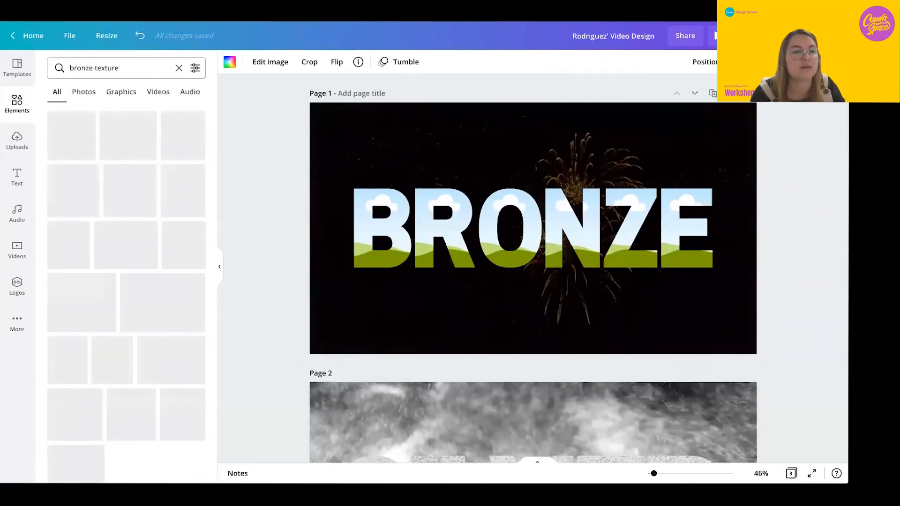
scroll(152, 219, "down", 5)
scroll(152, 219, "down", 8)
scroll(152, 219, "down", 6)
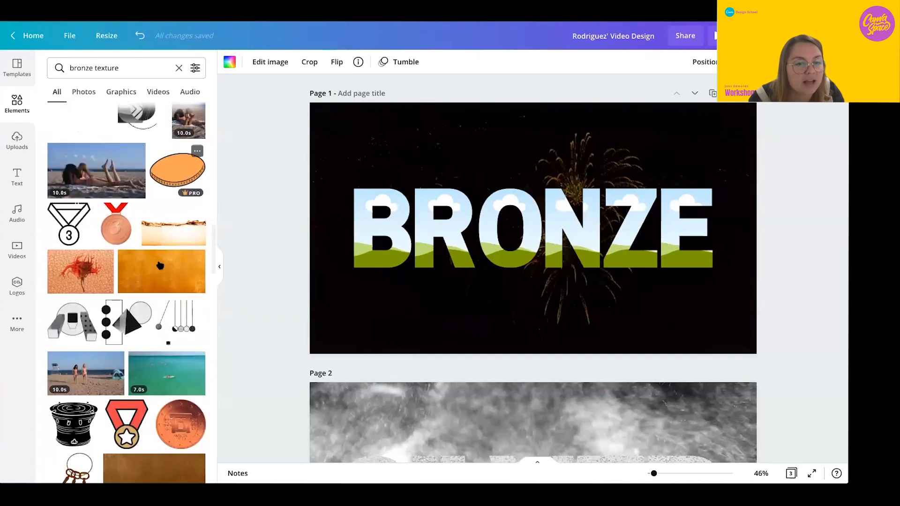
left_click(156, 276)
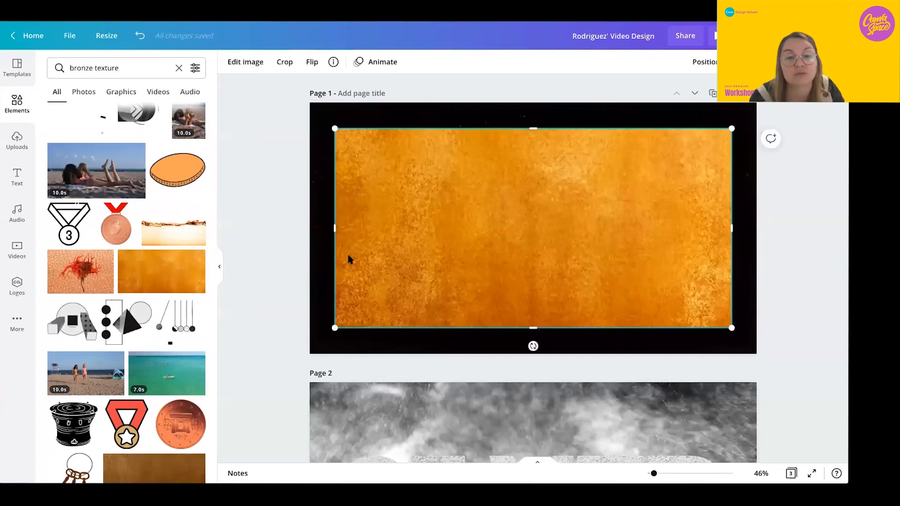
left_click_drag(384, 242, 376, 209)
left_click_drag(438, 233, 673, 243)
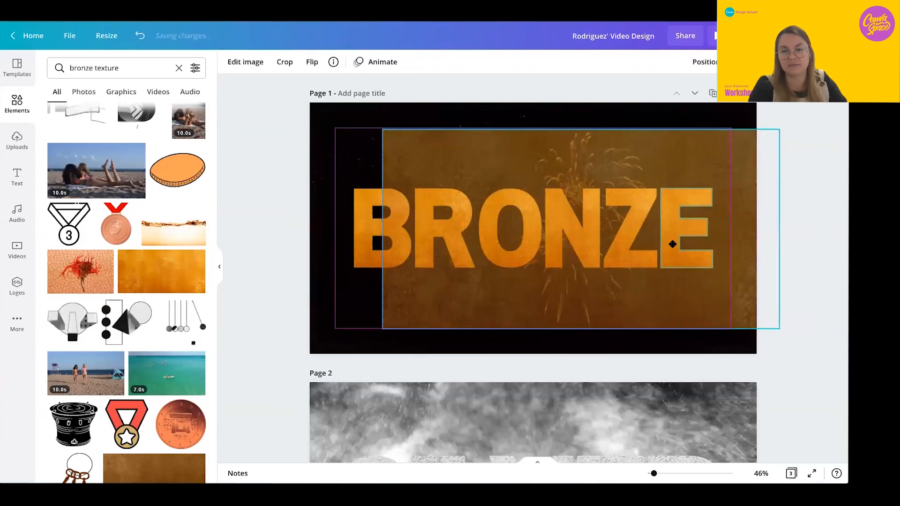
Add a fourth page with a subheading reading "Congratulations to all our Olympians", broken into two lines before "all"
scroll(461, 280, "down", 5)
scroll(462, 280, "down", 5)
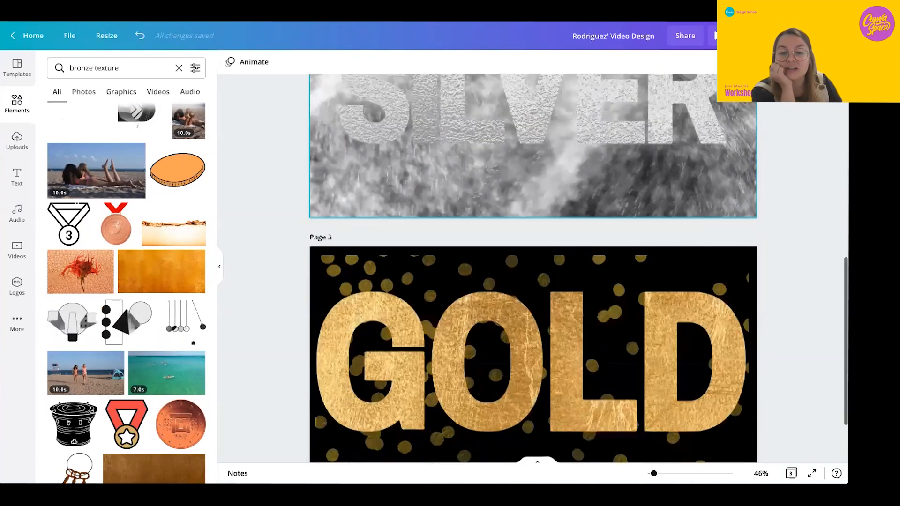
left_click(490, 441)
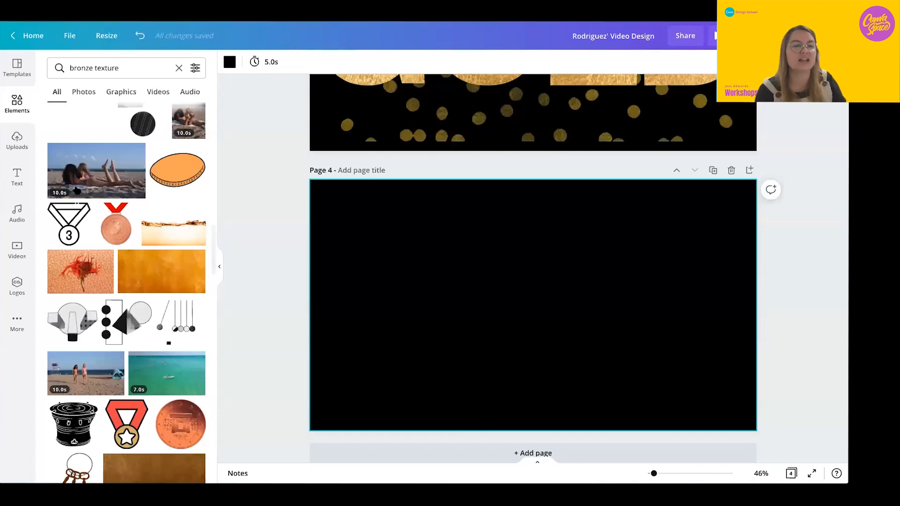
left_click(17, 177)
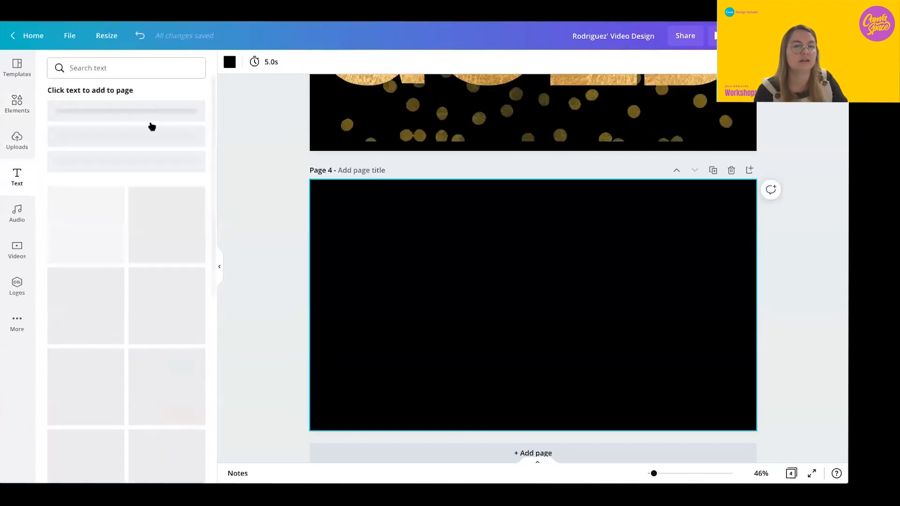
left_click(123, 148)
type("Congratulations to ")
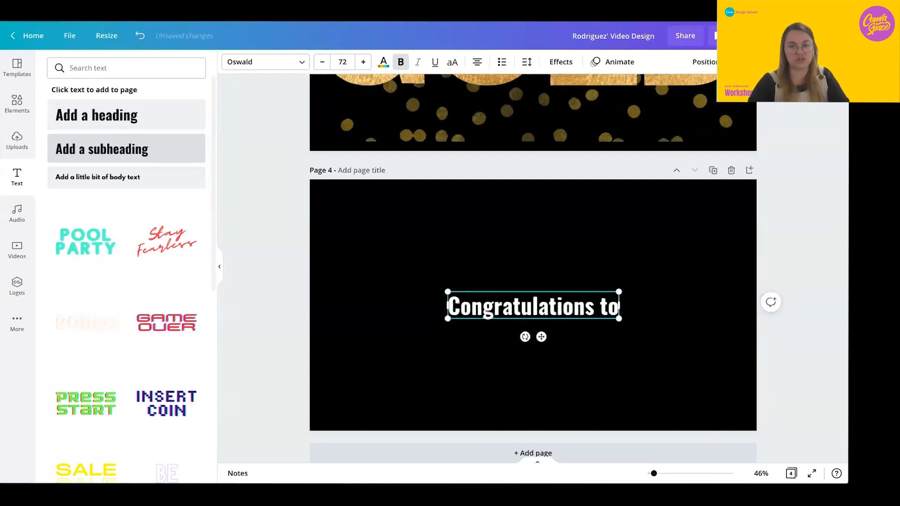
type("all ")
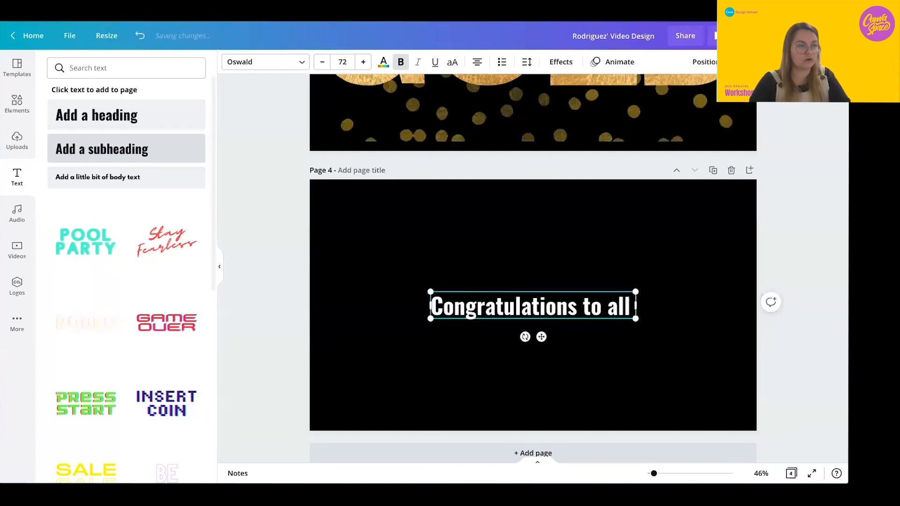
type("our Olympians")
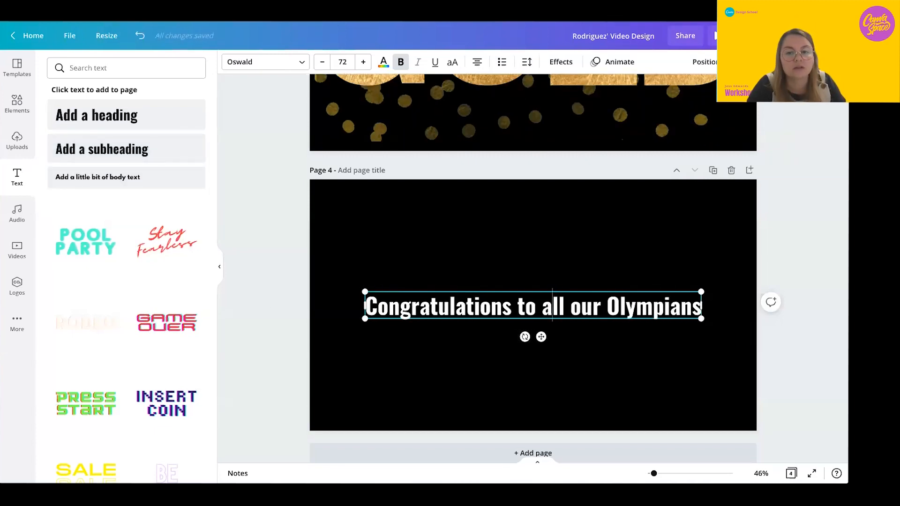
key("Return")
Set the font of both lines of the congratulations text to Anton
double_click(564, 315)
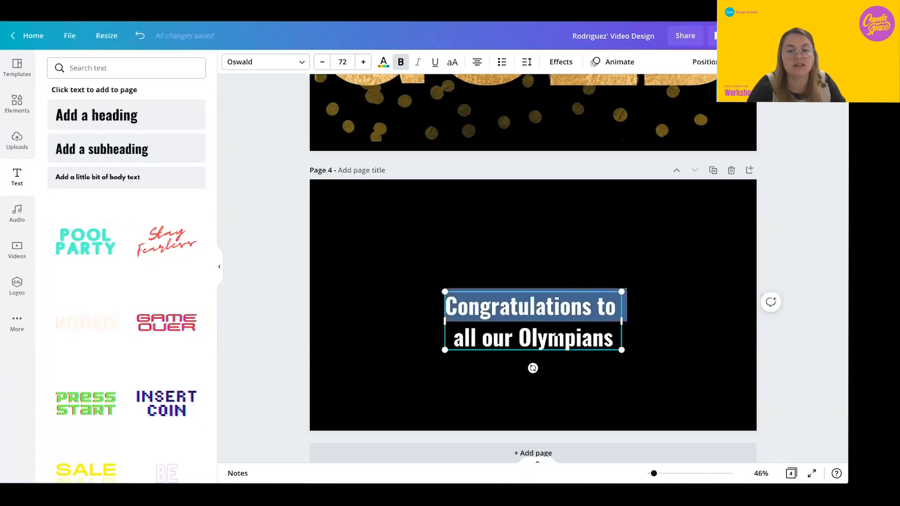
left_click_drag(558, 338, 615, 339)
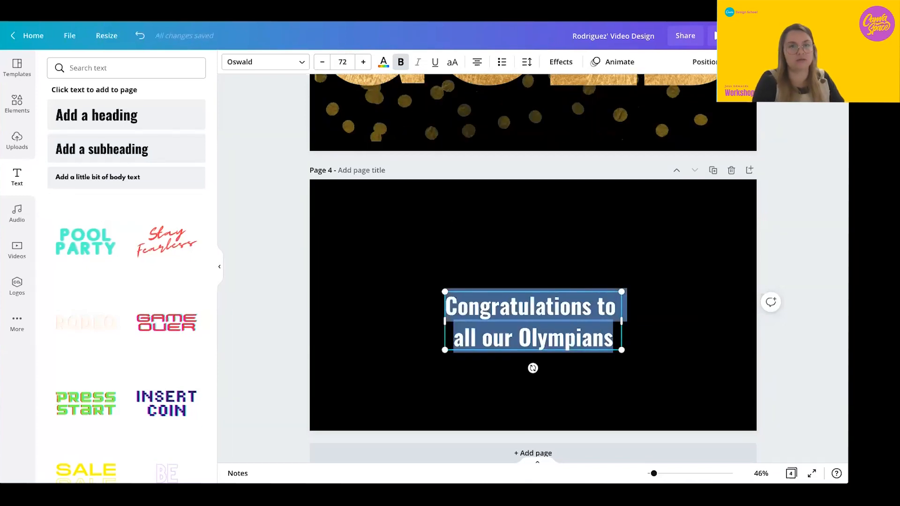
left_click(254, 64)
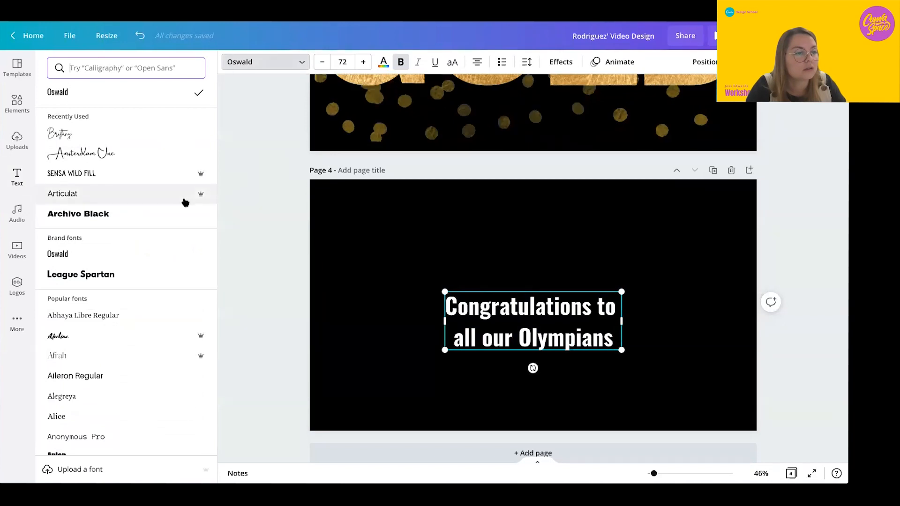
scroll(174, 197, "down", 1)
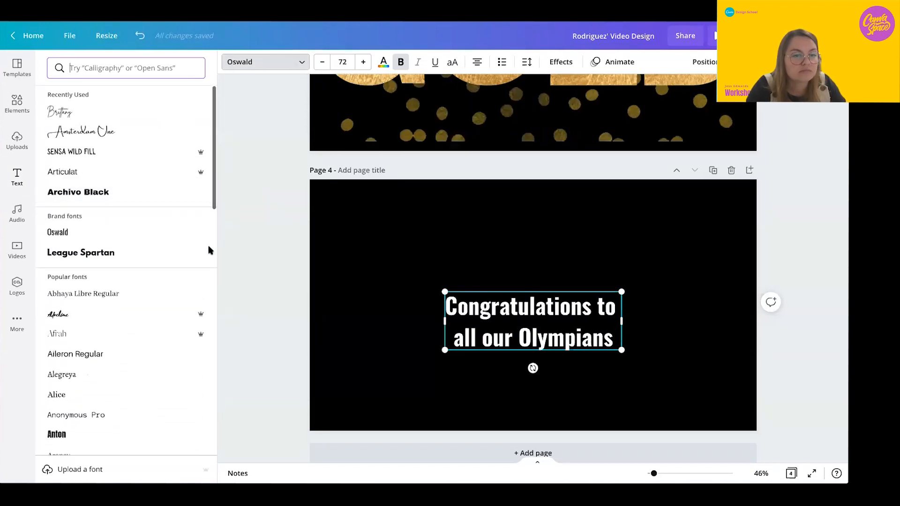
scroll(206, 253, "down", 3)
left_click(117, 366)
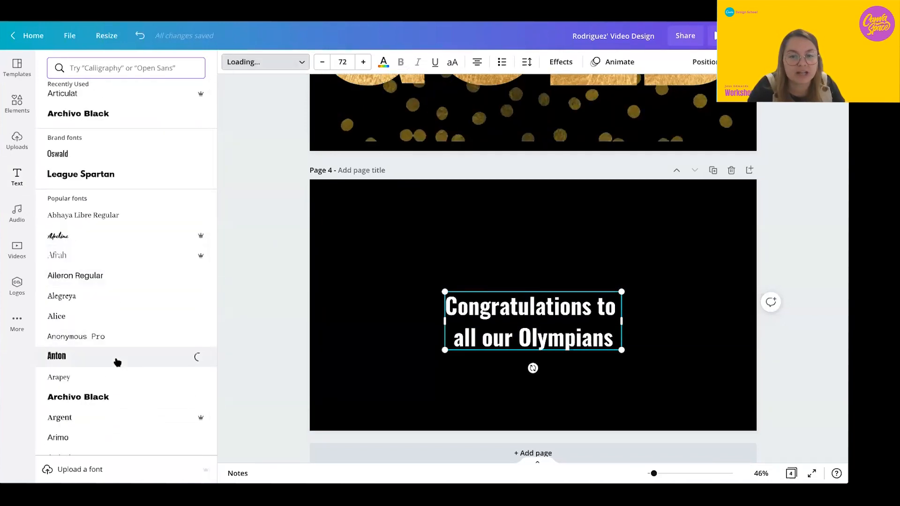
Enlarge the congratulations text to about size 131 and centre it on page 4
left_click_drag(448, 291, 358, 261)
left_click_drag(618, 348, 668, 366)
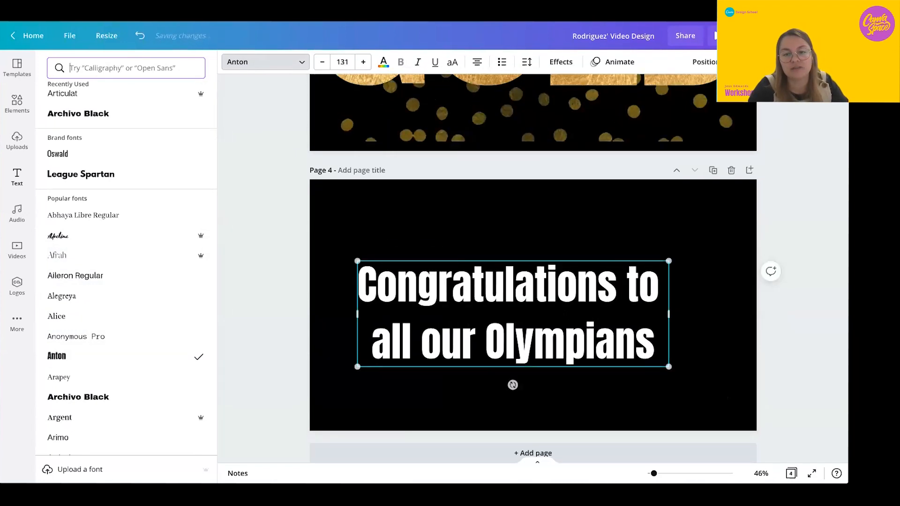
key("Escape")
key("Escape")
left_click_drag(518, 315, 538, 307)
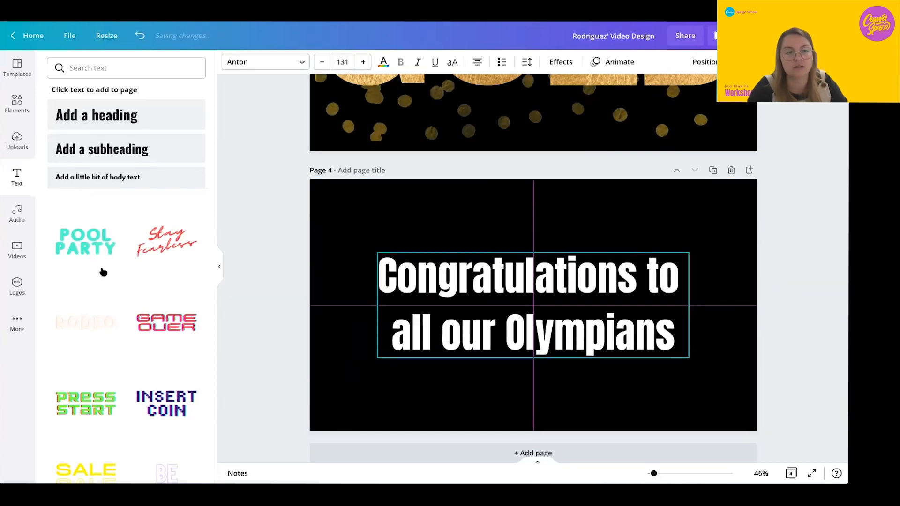
Search the video library for "olympic medal"
left_click(21, 254)
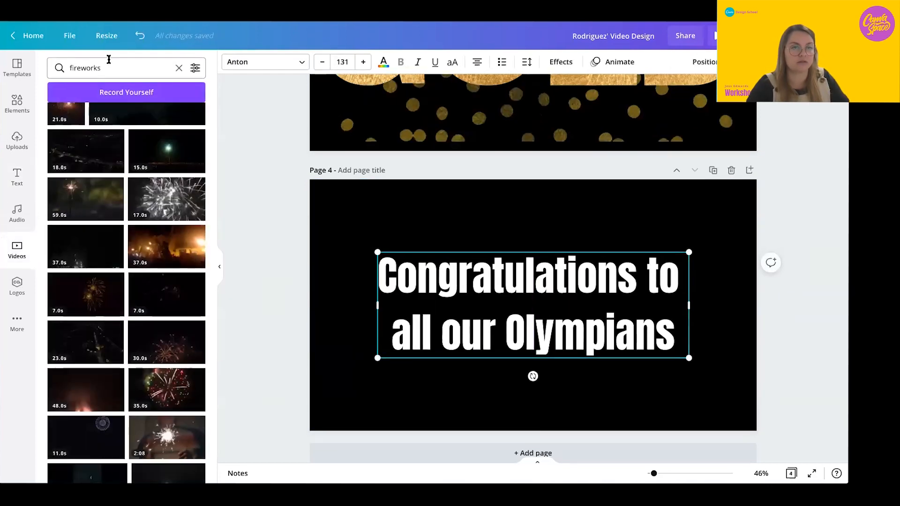
left_click(109, 61)
type("olymp")
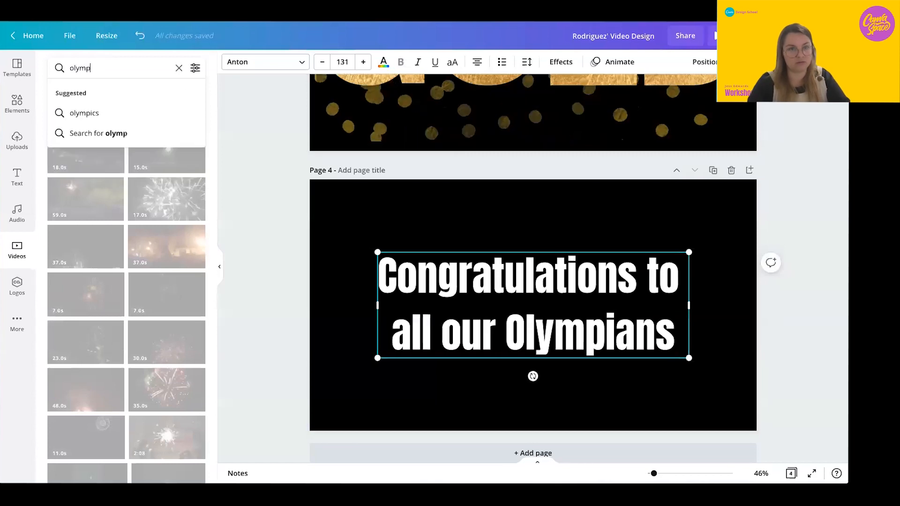
type("ic medal")
key("Return")
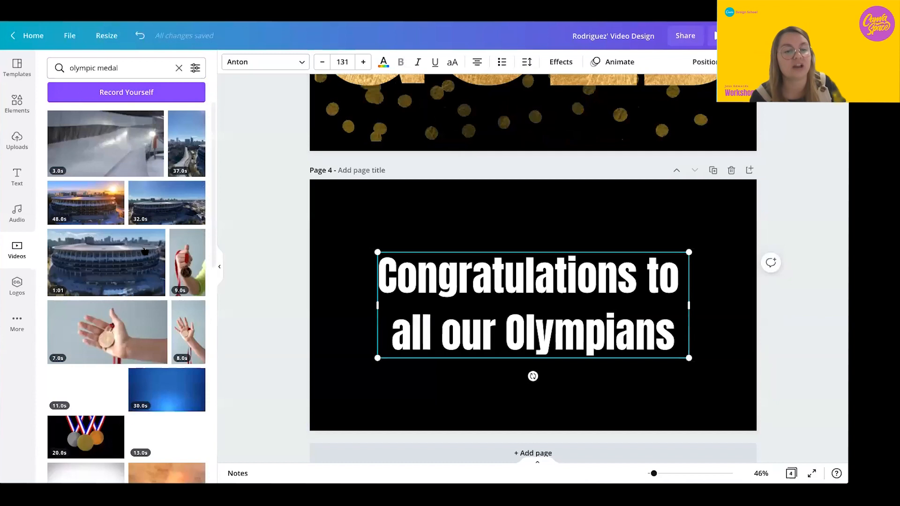
Add the clip of a silhouetted hand holding a medal against the sun and enlarge it to fill page 4
scroll(145, 252, "down", 6)
scroll(144, 251, "down", 8)
scroll(145, 252, "up", 2)
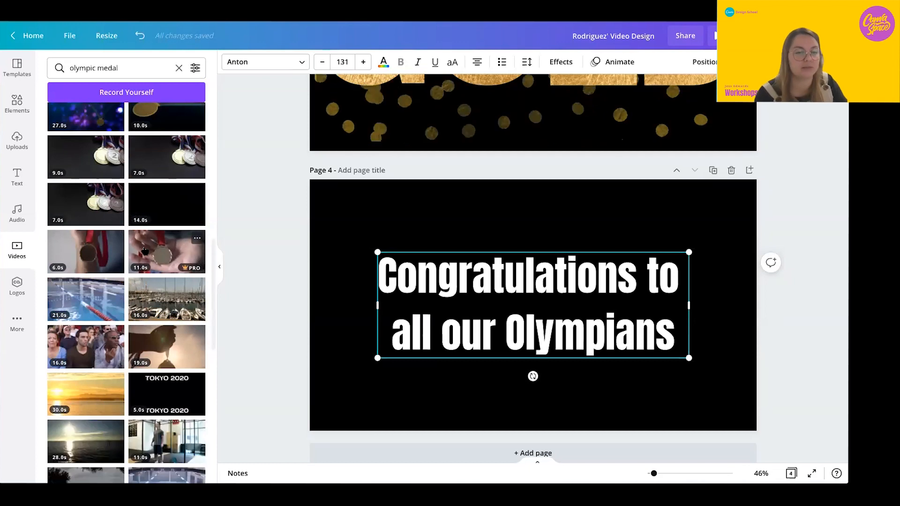
scroll(145, 251, "down", 1)
left_click(162, 324)
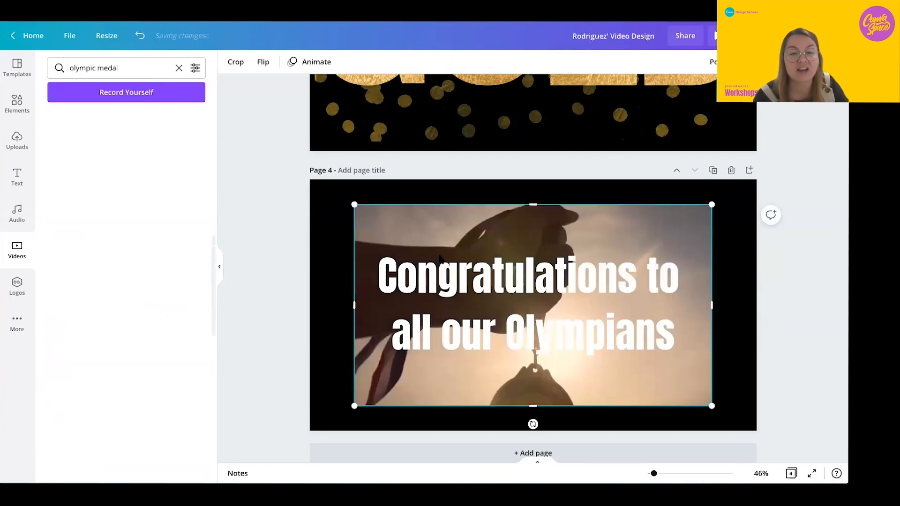
left_click_drag(354, 204, 308, 181)
left_click_drag(712, 407, 753, 437)
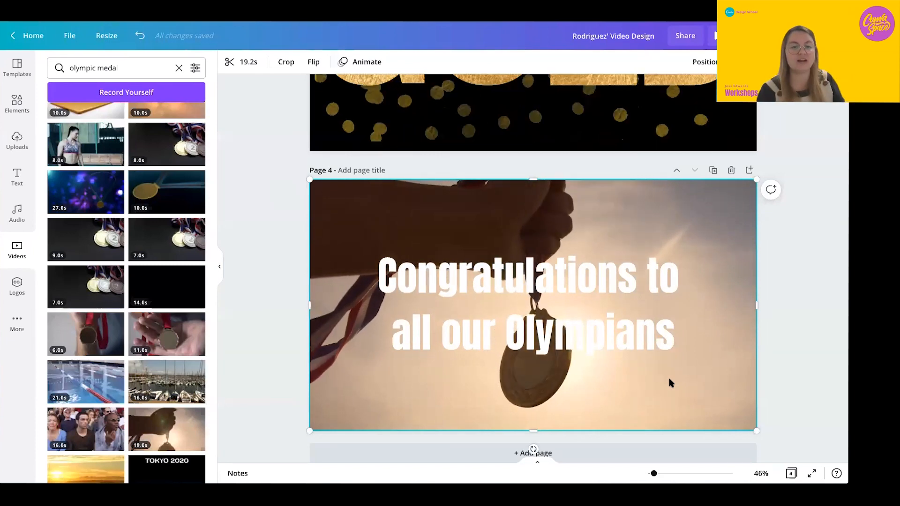
Search the elements for "rectangle" and add the solid square shape to page 4
left_click(19, 111)
left_click(94, 69)
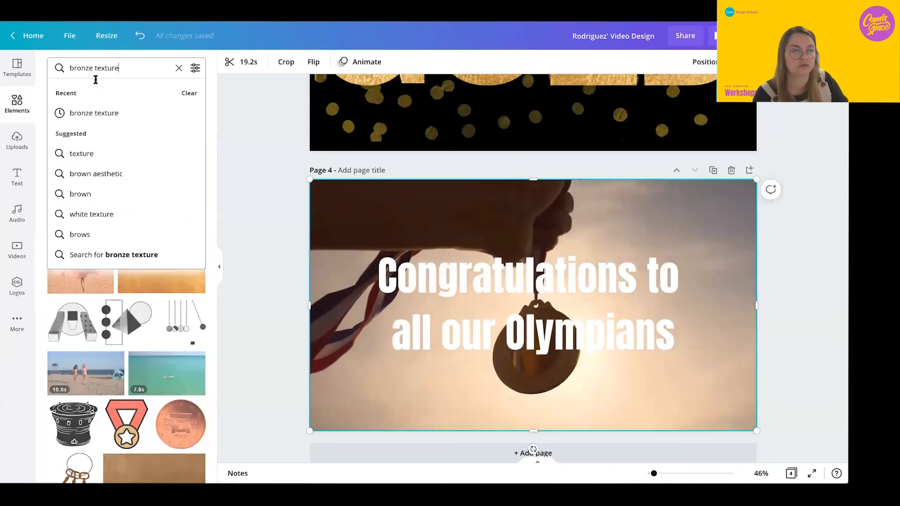
triple_click(94, 68)
type("rectangle")
key("Return")
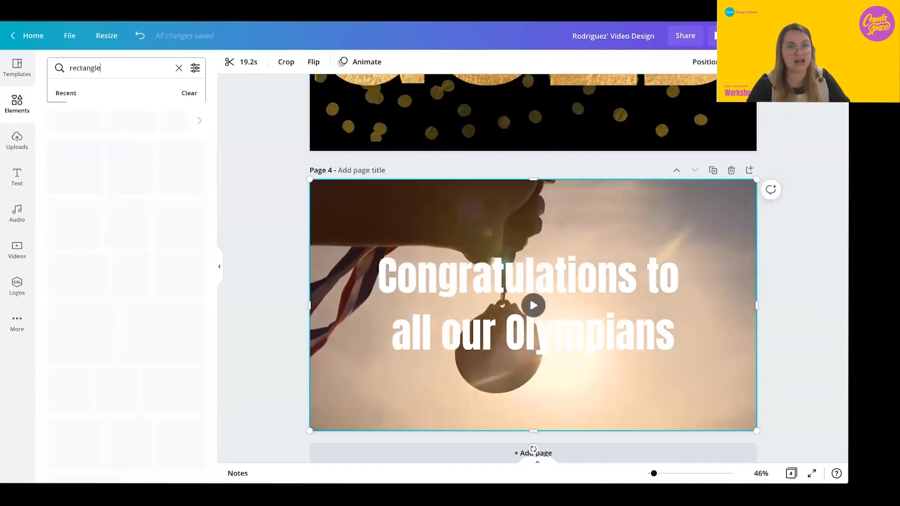
left_click(85, 179)
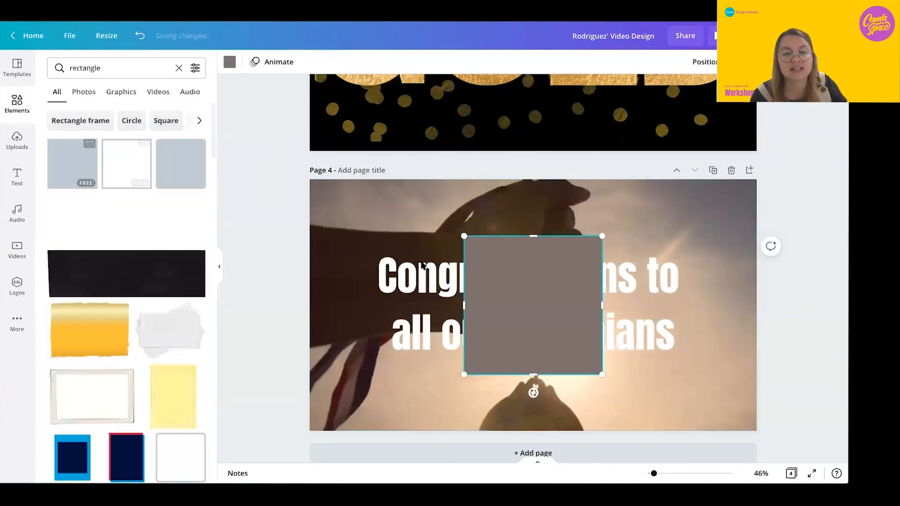
Stretch the shape into a rectangle about 1,483 wide and 572 high, centred over the congratulations text
left_click_drag(452, 300, 347, 303)
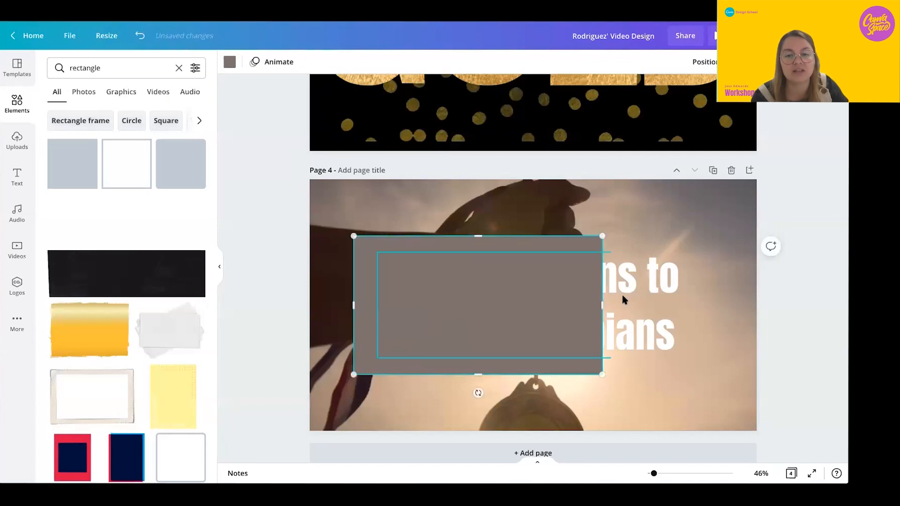
left_click_drag(602, 302, 697, 306)
mouse_move(526, 237)
left_mouse_down()
mouse_move(527, 273)
mouse_move(526, 241)
left_mouse_up()
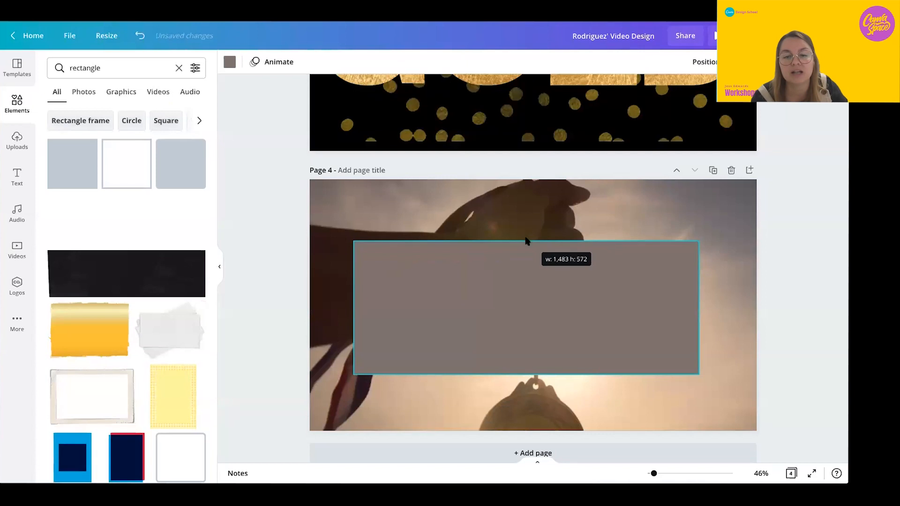
left_click_drag(530, 373, 532, 341)
Colour the rectangle black and send it backwards behind the congratulations text
left_click(229, 61)
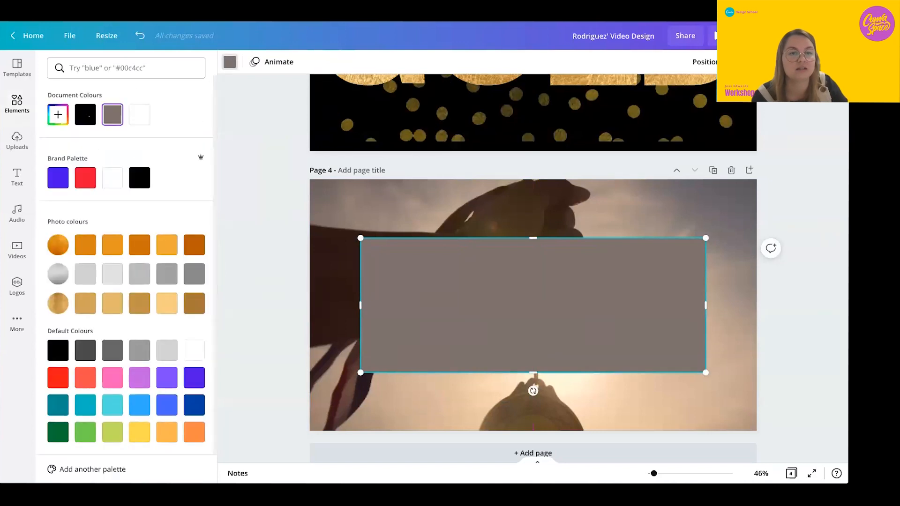
left_click(85, 115)
left_click(702, 64)
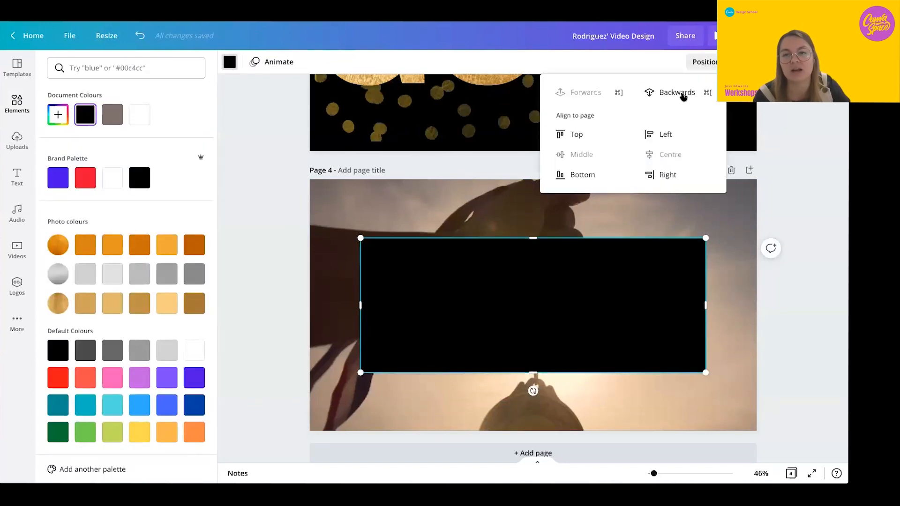
left_click(675, 93)
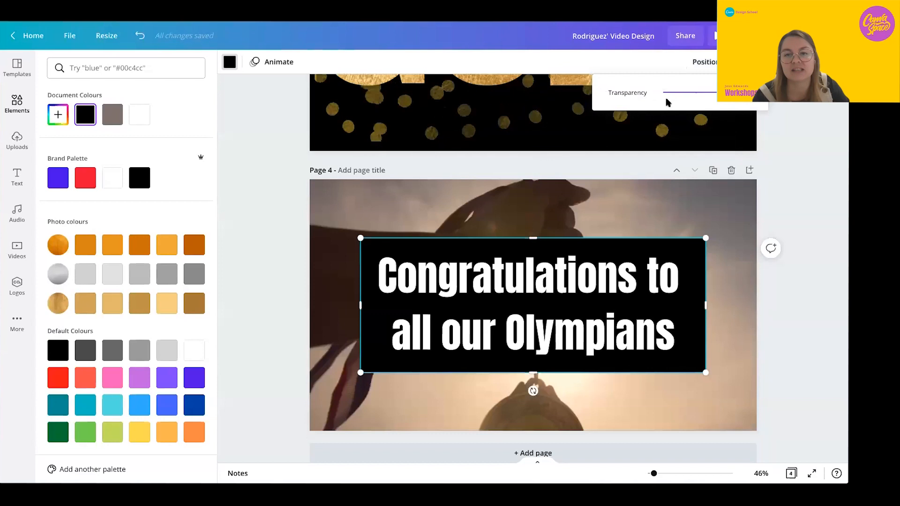
Lower the black rectangle's opacity until it is a faint tint with the medal video showing through
left_click_drag(686, 96, 683, 94)
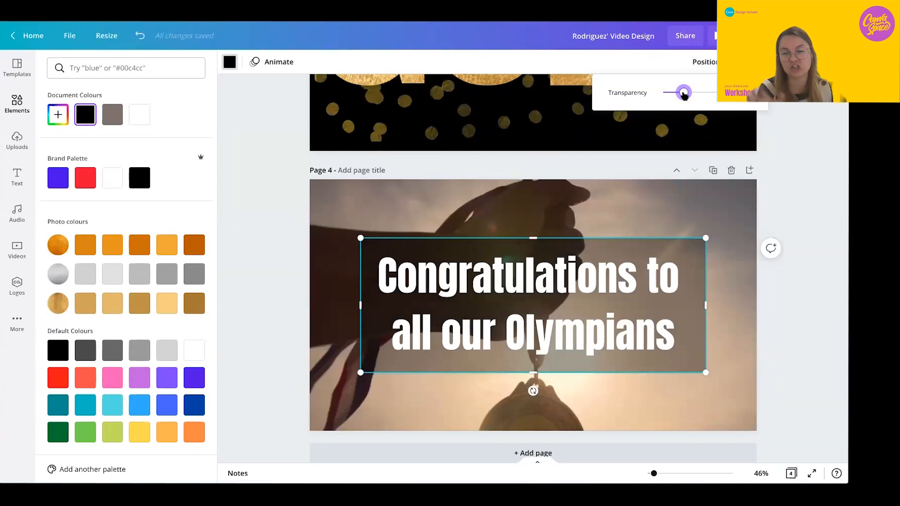
left_click_drag(680, 96, 678, 96)
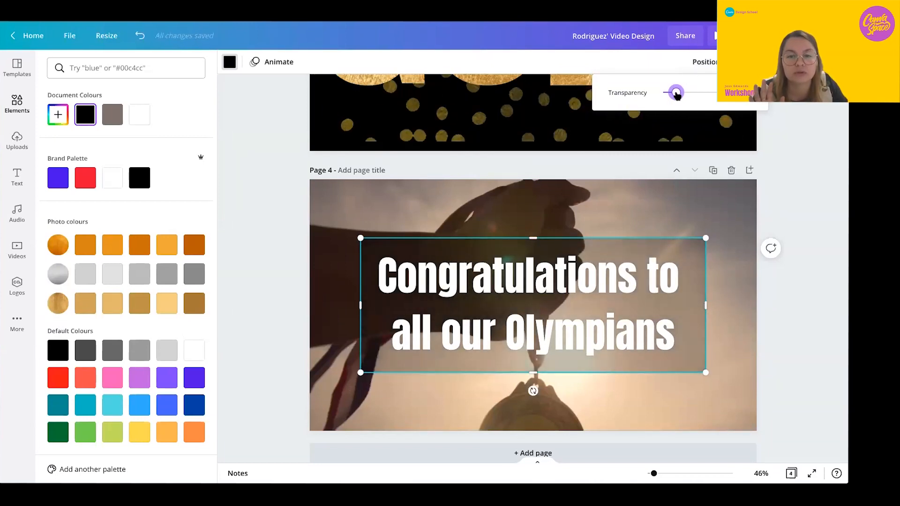
left_click(666, 208)
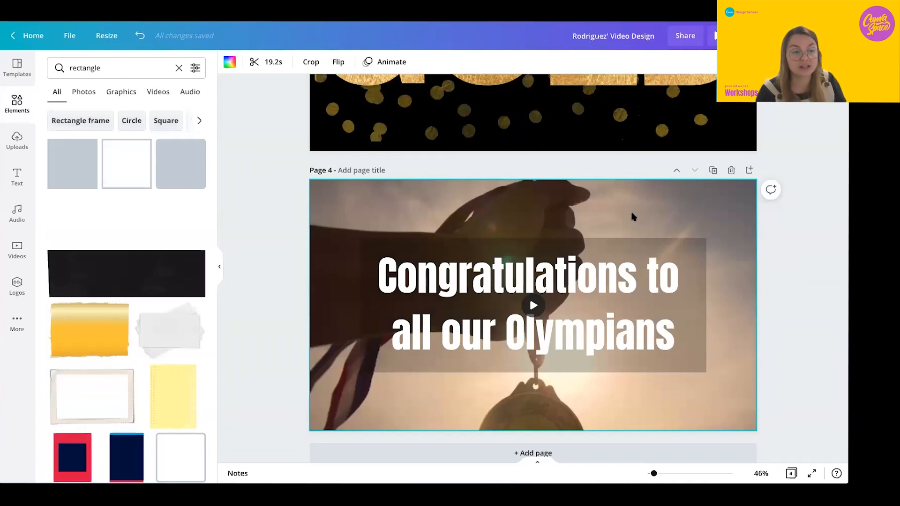
Trim the medal background video on page 4 to 4.0 seconds
scroll(611, 223, "down", 1)
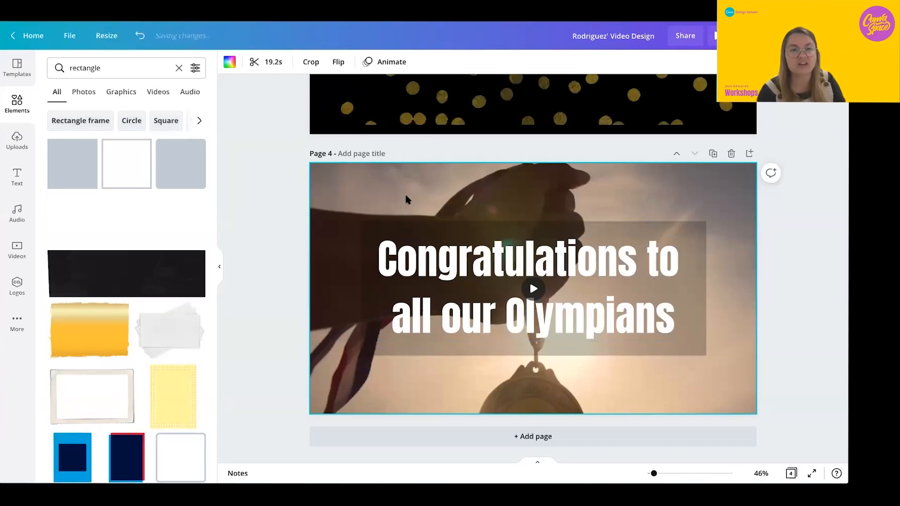
left_click(271, 65)
key("BackSpace")
key("BackSpace")
key("BackSpace")
key("BackSpace")
key("BackSpace")
type("4")
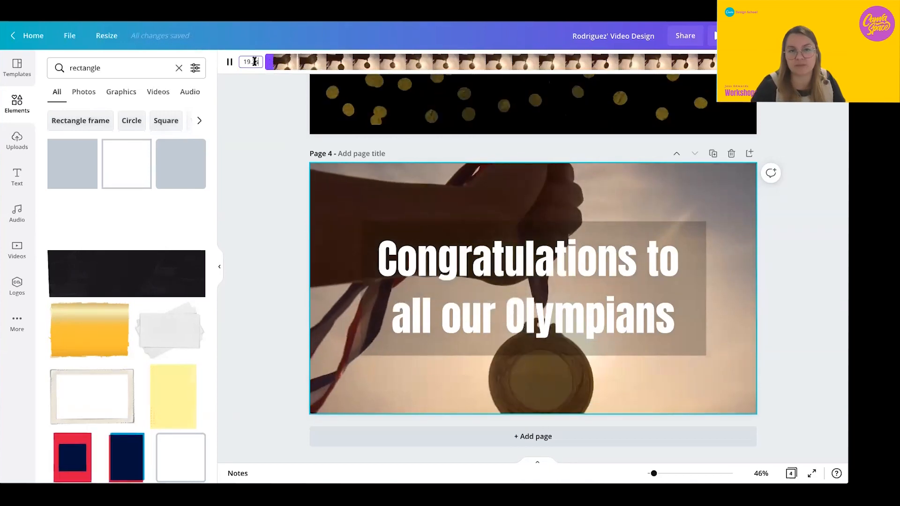
key("Return")
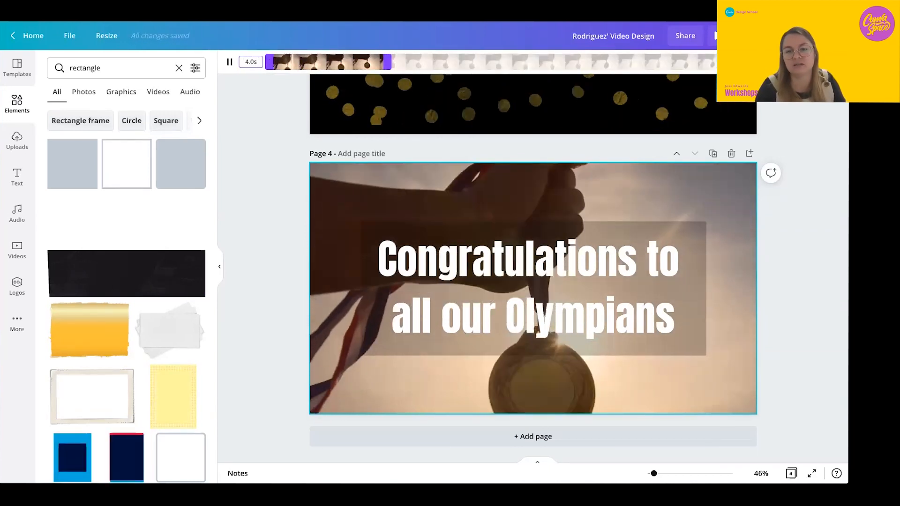
Trim the fireworks background video on the BRONZE page to 3.0 seconds
left_click(303, 304)
scroll(303, 304, "up", 15)
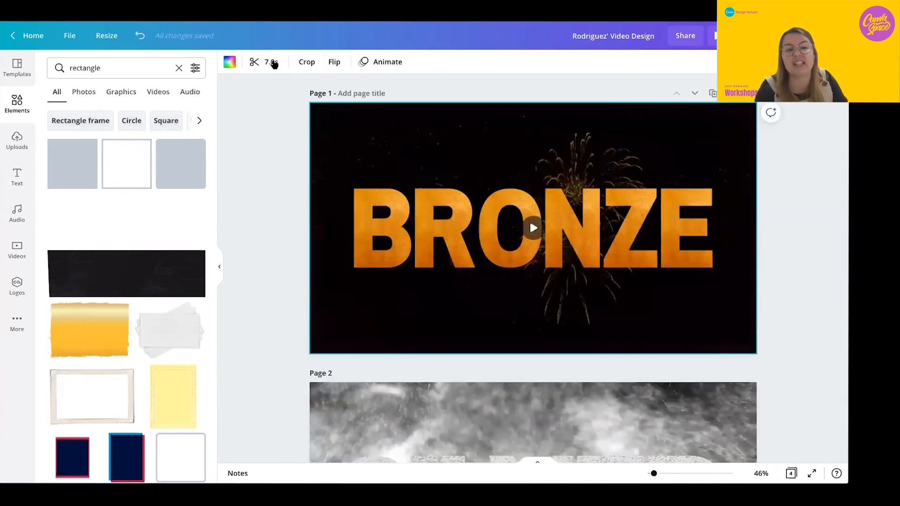
left_click(272, 63)
type("3")
key("Return")
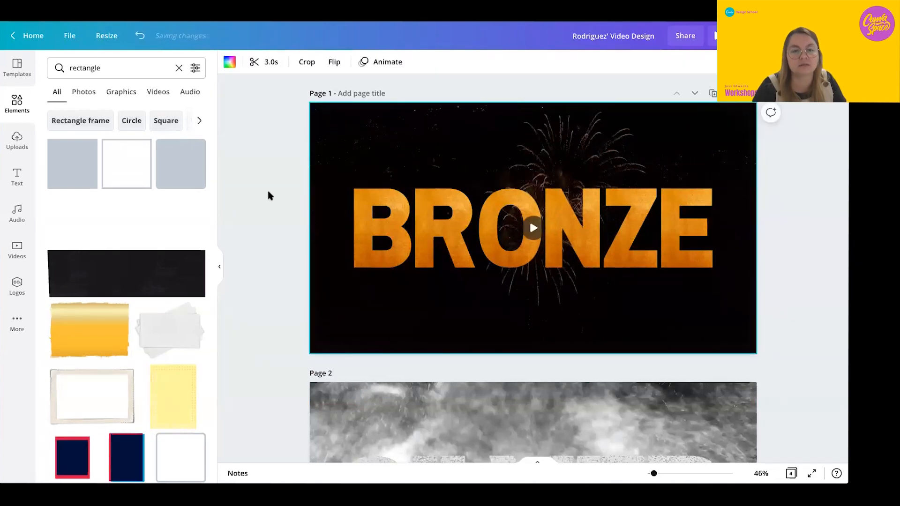
Set the timing of the GOLD page to 3 seconds
scroll(272, 195, "down", 5)
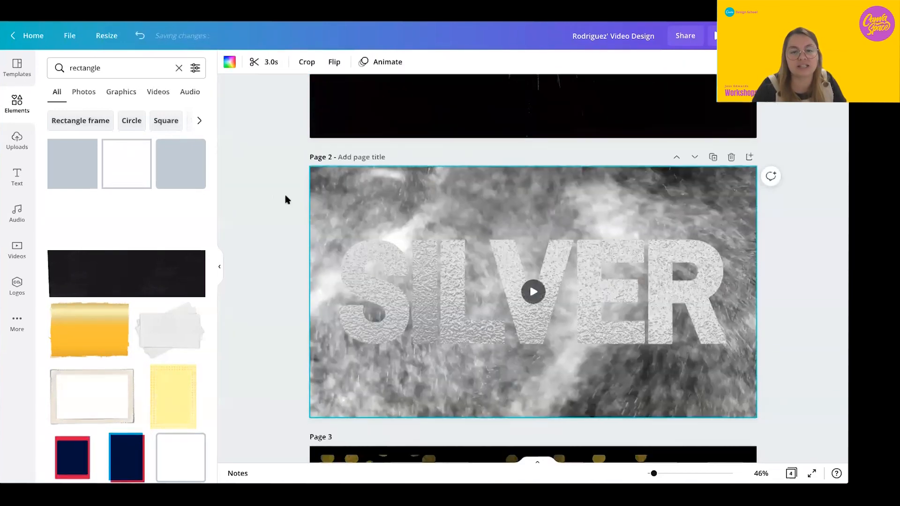
scroll(287, 199, "down", 4)
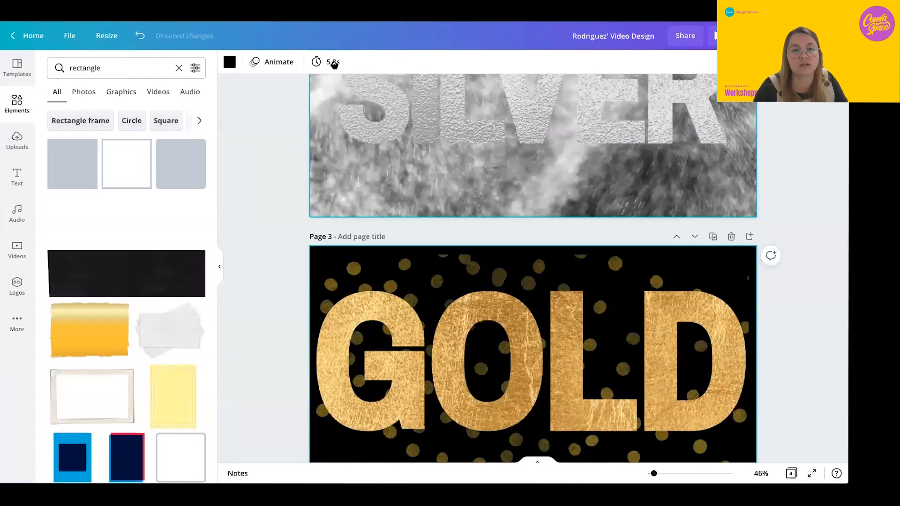
left_click(333, 63)
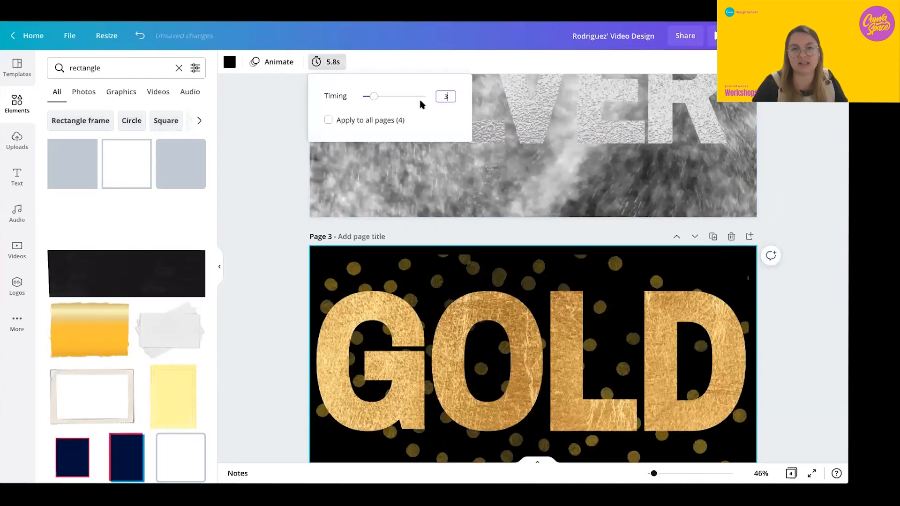
type("4")
key("Return")
left_click(278, 167)
scroll(280, 170, "down", 3)
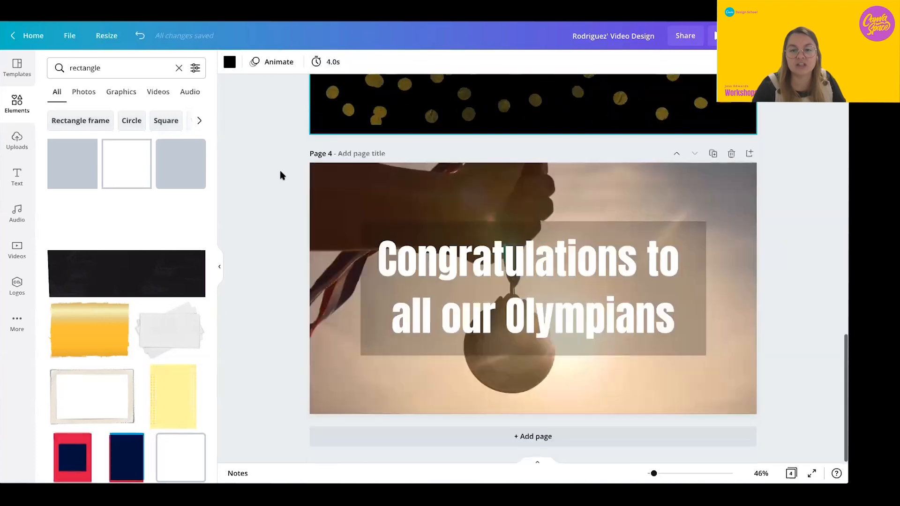
Play the whole video design from the BRONZE page in the preview and close it
scroll(280, 170, "up", 10)
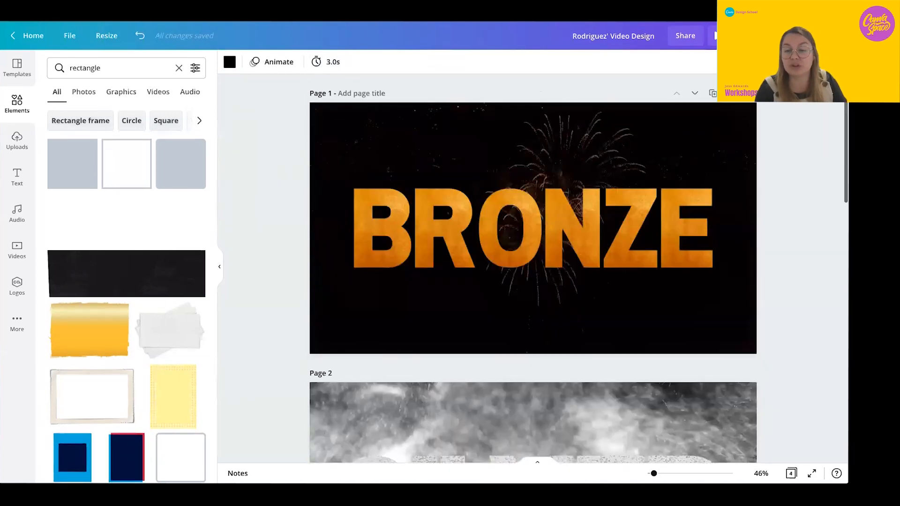
key("ctrl+alt+p")
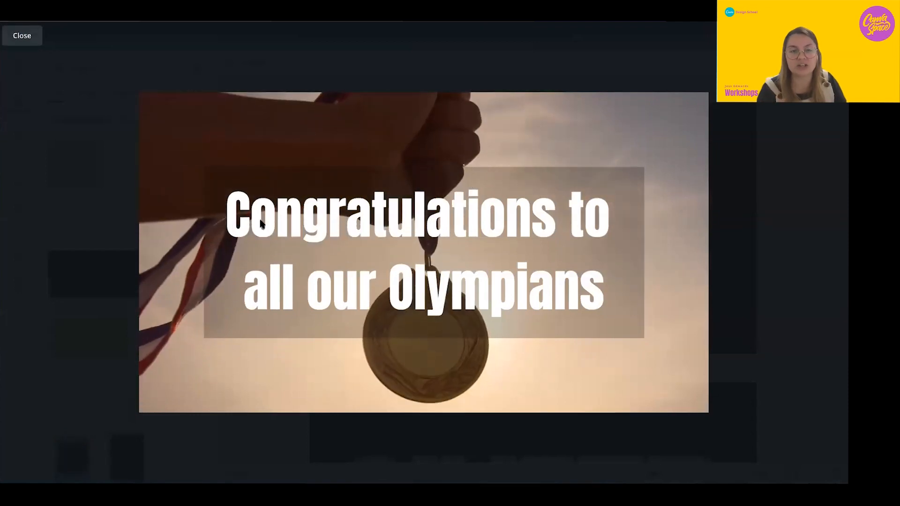
key("Escape")
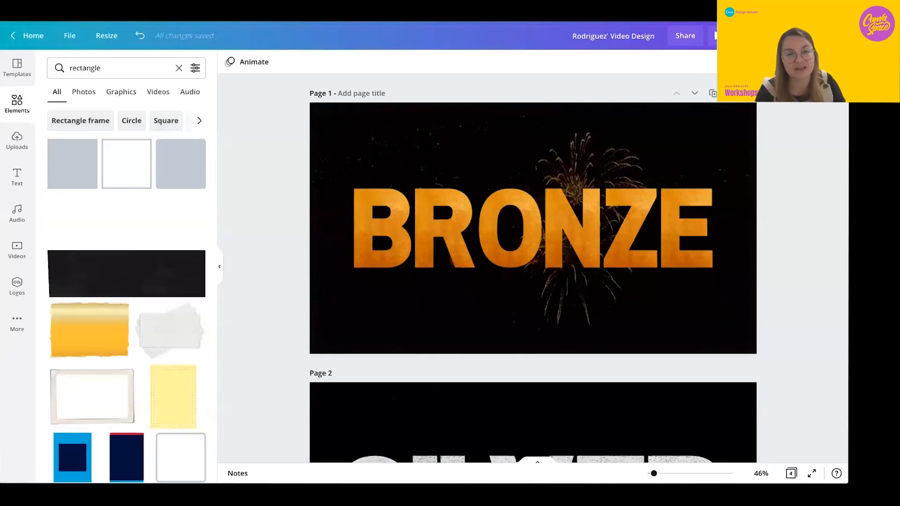
Apply the Rise page animation to the BRONZE page
left_click(530, 219)
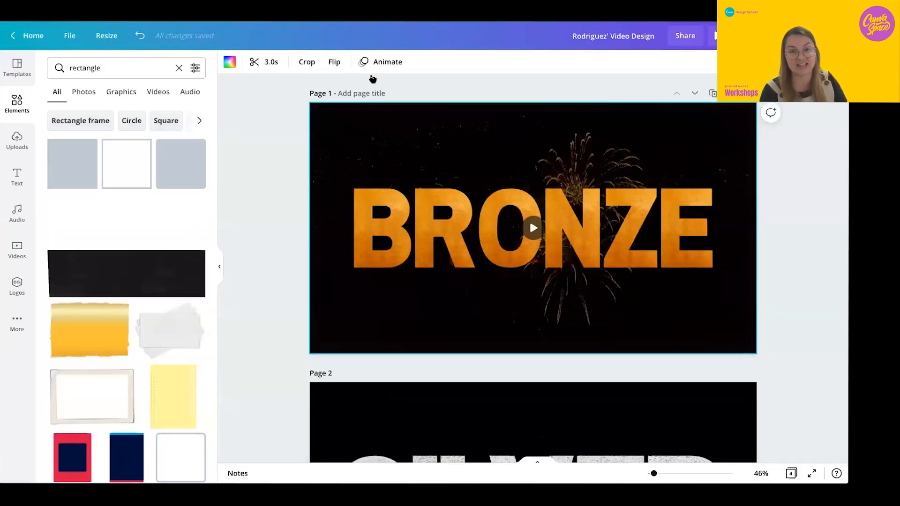
left_click(381, 62)
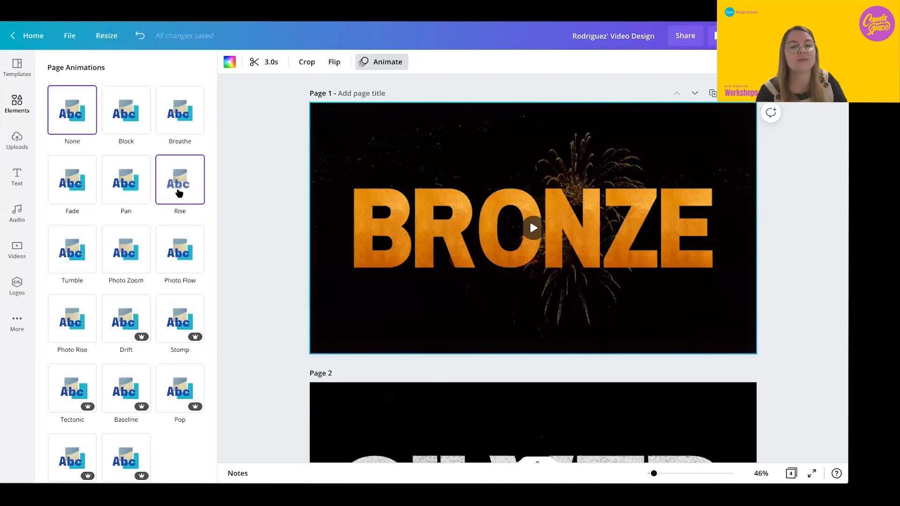
left_click(179, 193)
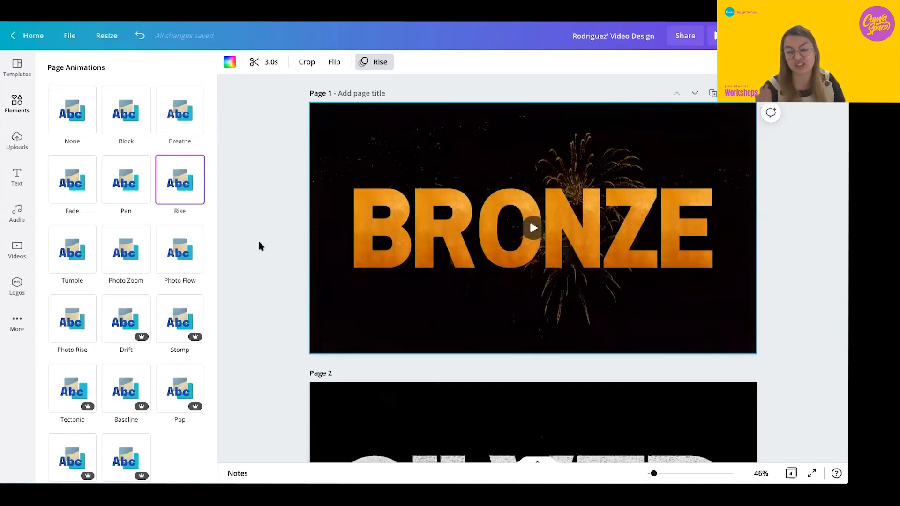
Apply the Rise page animation to the SILVER, GOLD and congratulations pages
scroll(258, 241, "down", 3)
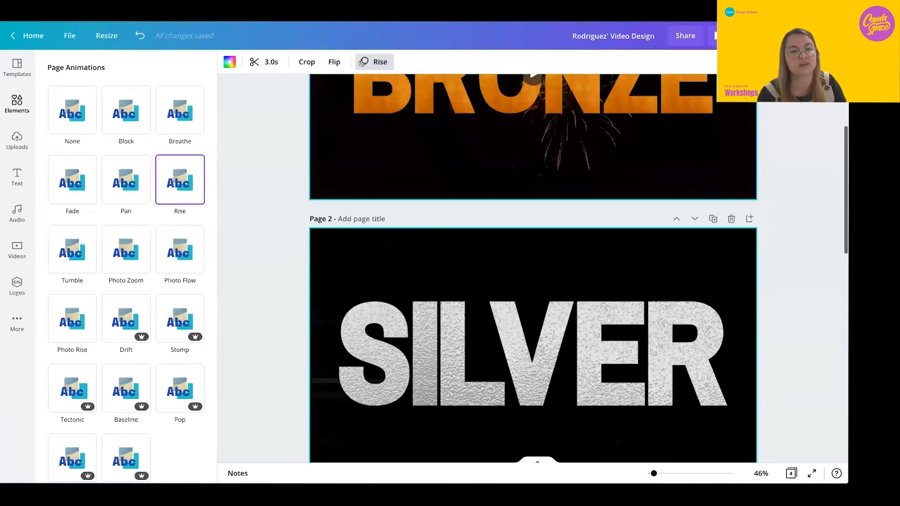
left_click(188, 192)
scroll(286, 256, "down", 3)
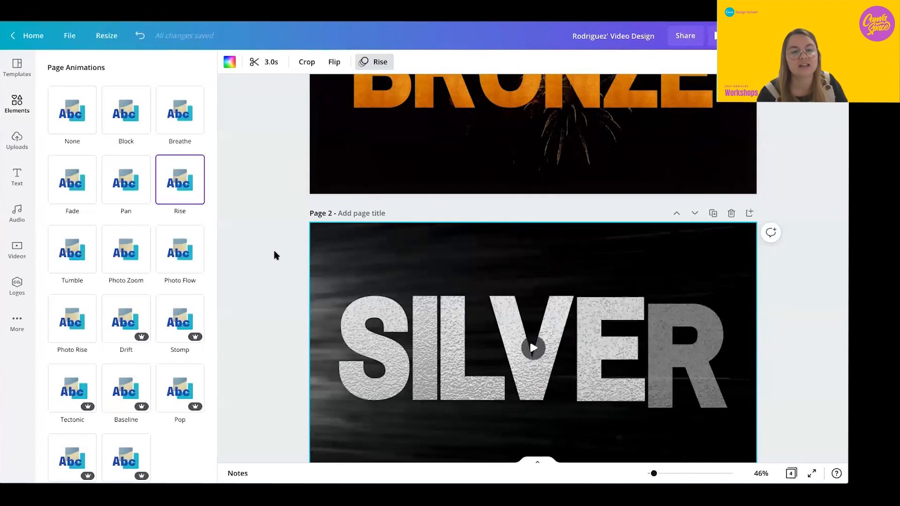
left_click(183, 193)
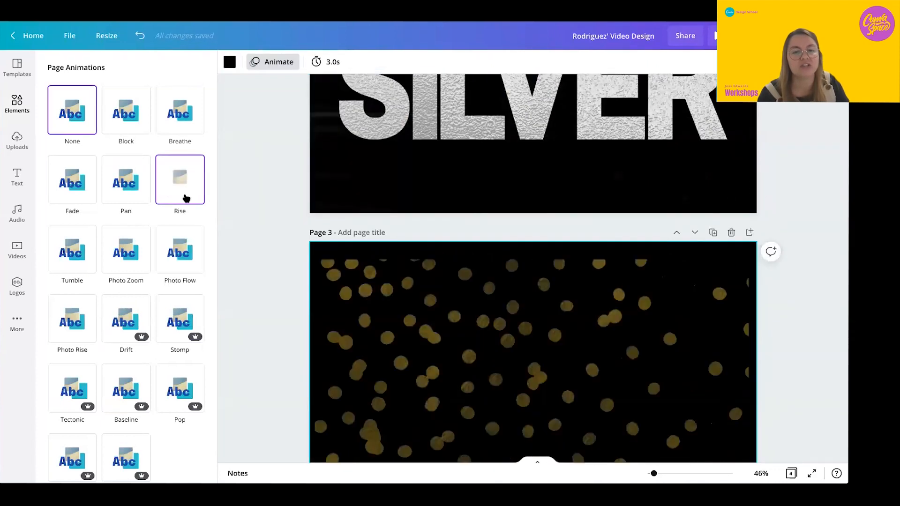
scroll(274, 258, "down", 5)
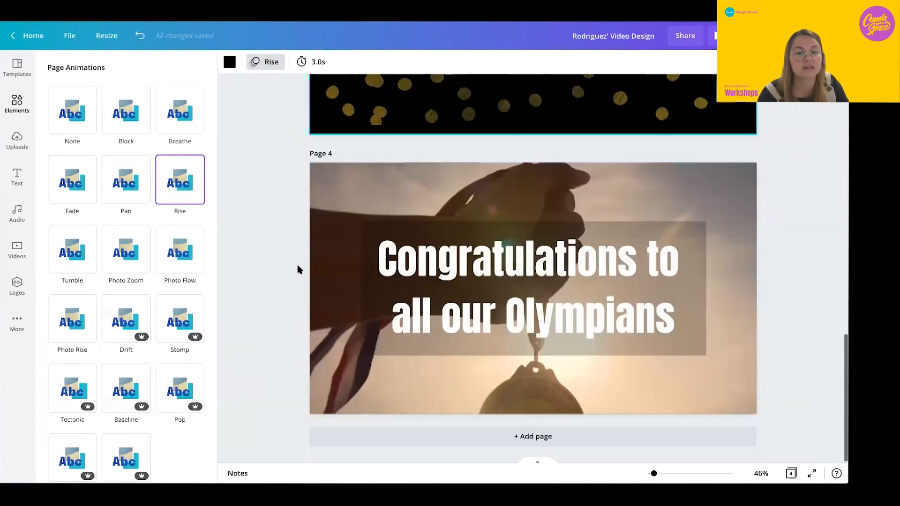
left_click(312, 269)
left_click(190, 192)
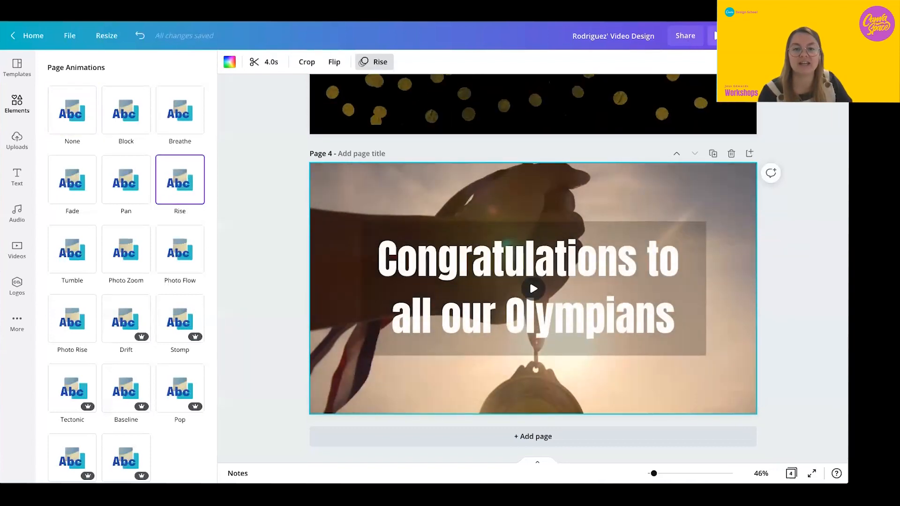
Preview the video design with its page animations and close the preview
left_click(716, 35)
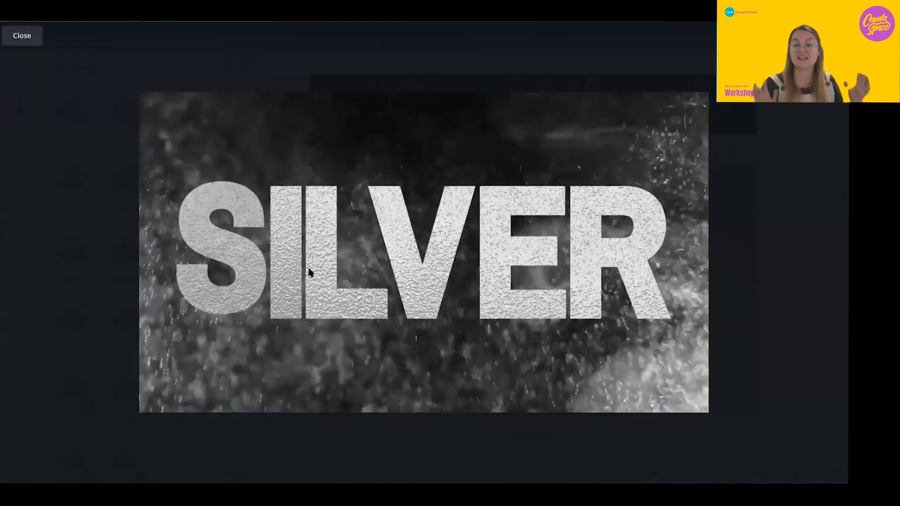
key("Escape")
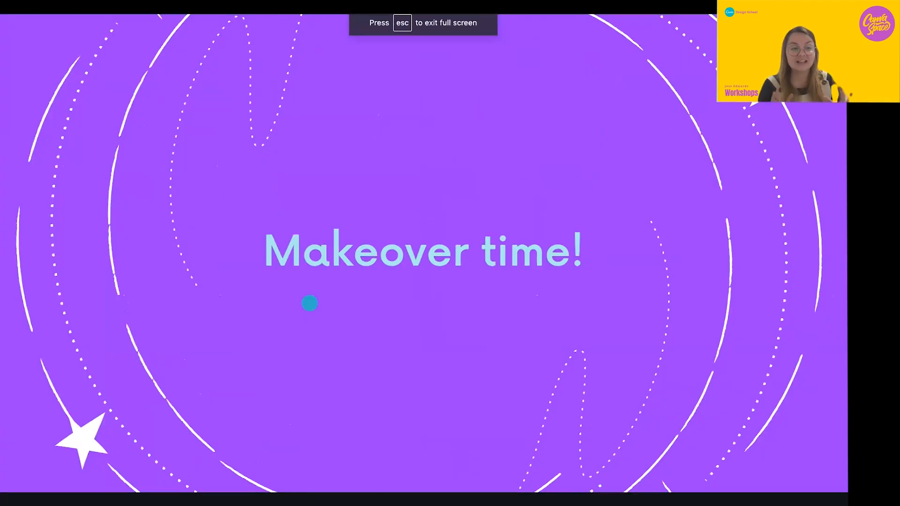
key("Right")
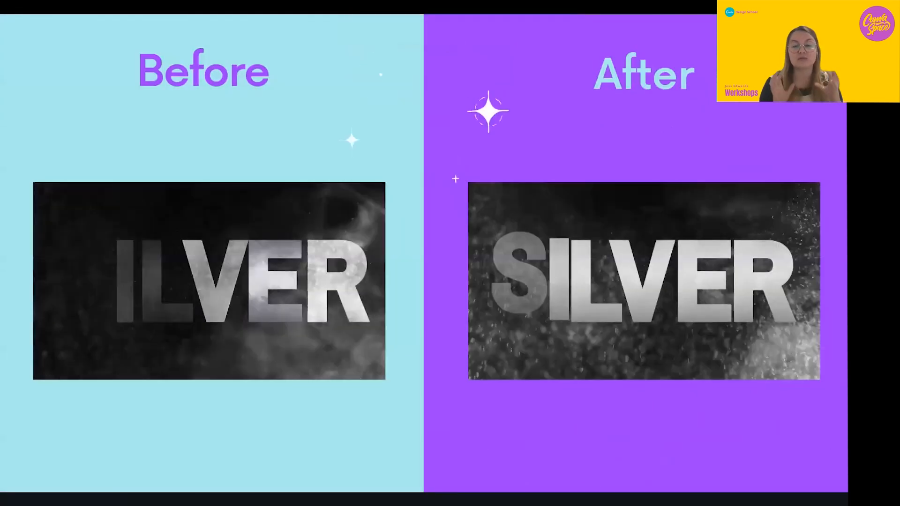
key("Right")
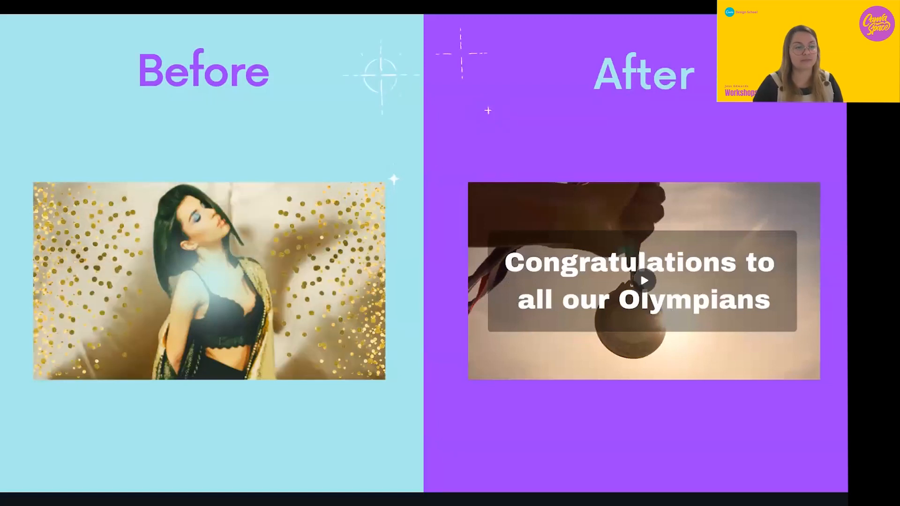
key("Right")
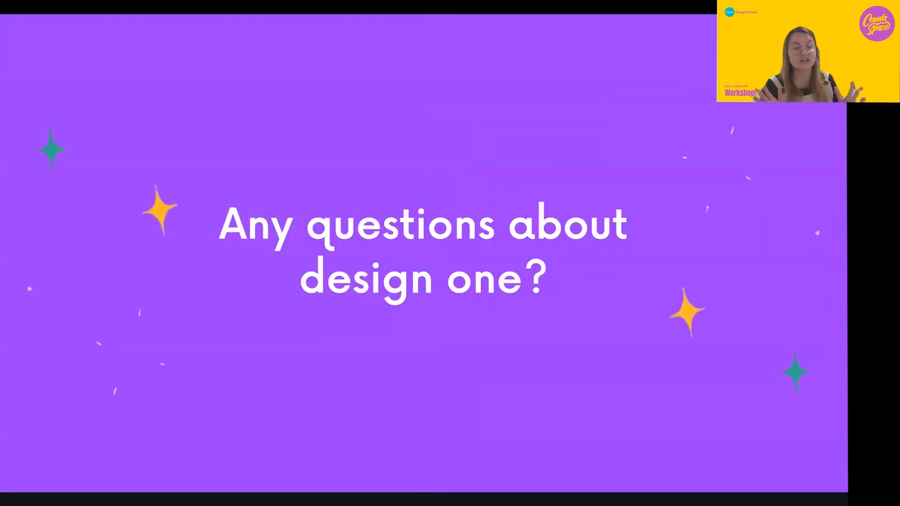
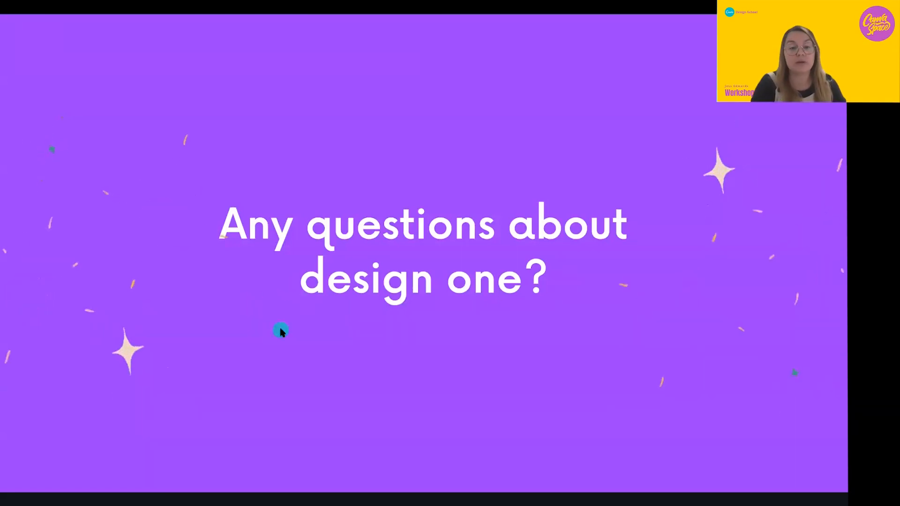
Switch back to the Canva video design and try to detach the medal video on page 4 from the background
key("alt+Tab")
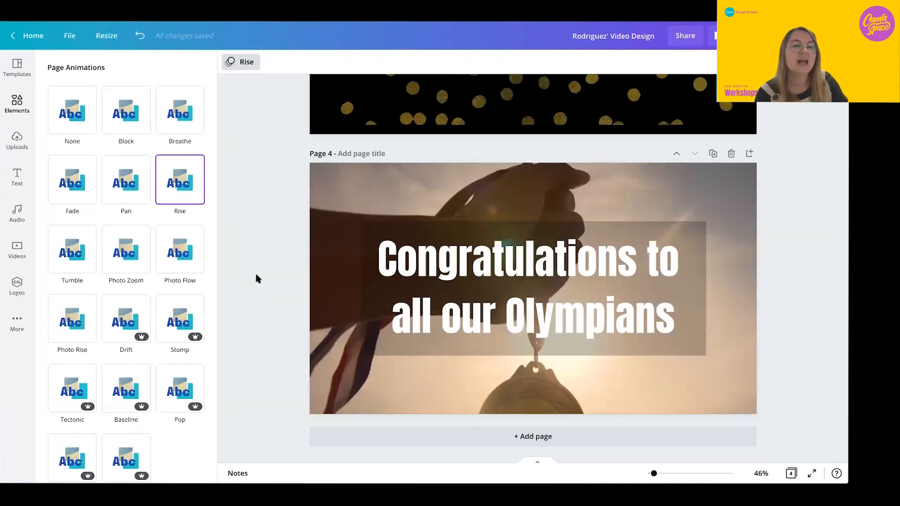
left_click(321, 235)
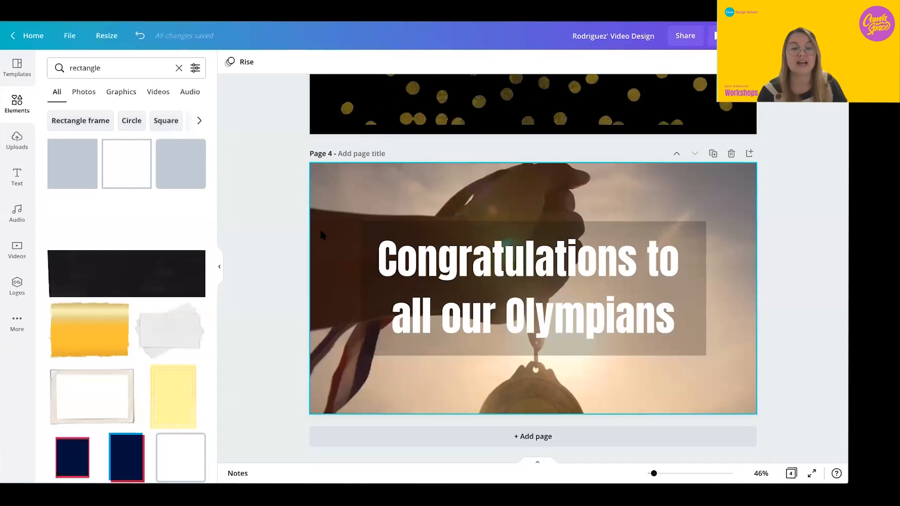
right_click(322, 234)
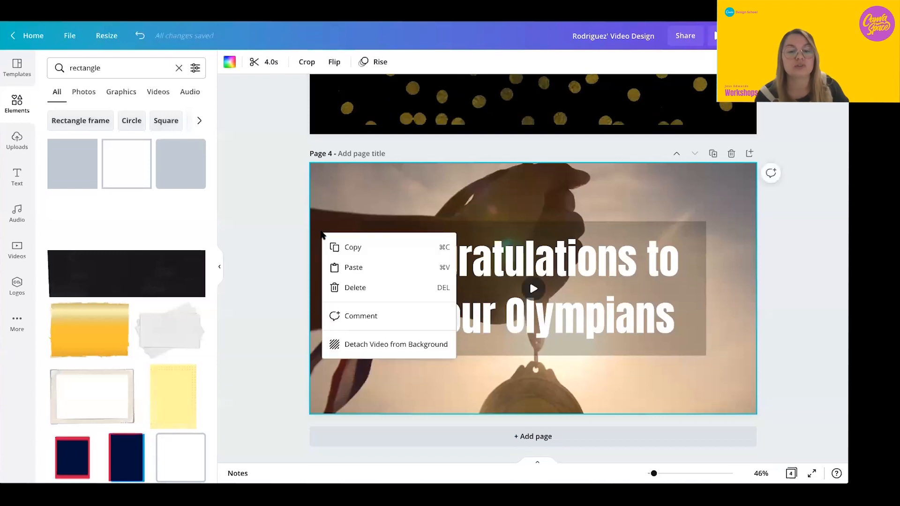
left_click(365, 346)
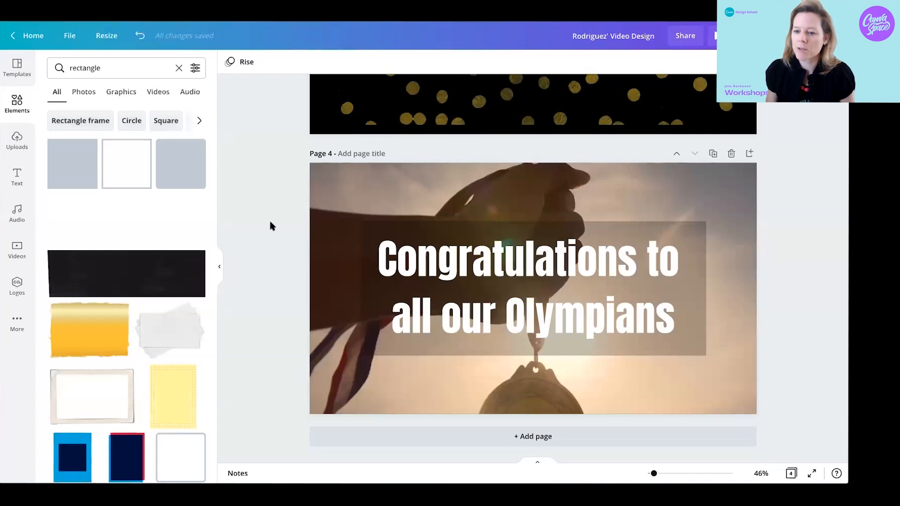
scroll(271, 226, "up", 5)
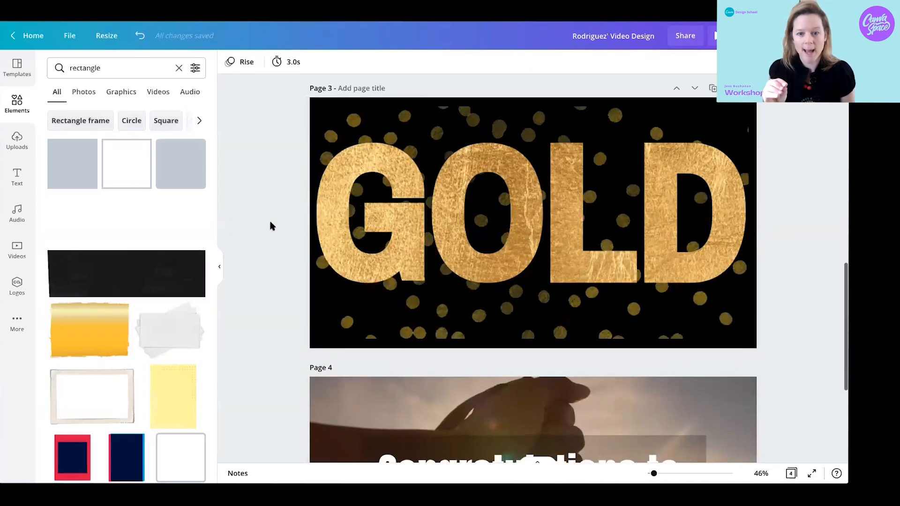
scroll(271, 226, "up", 1)
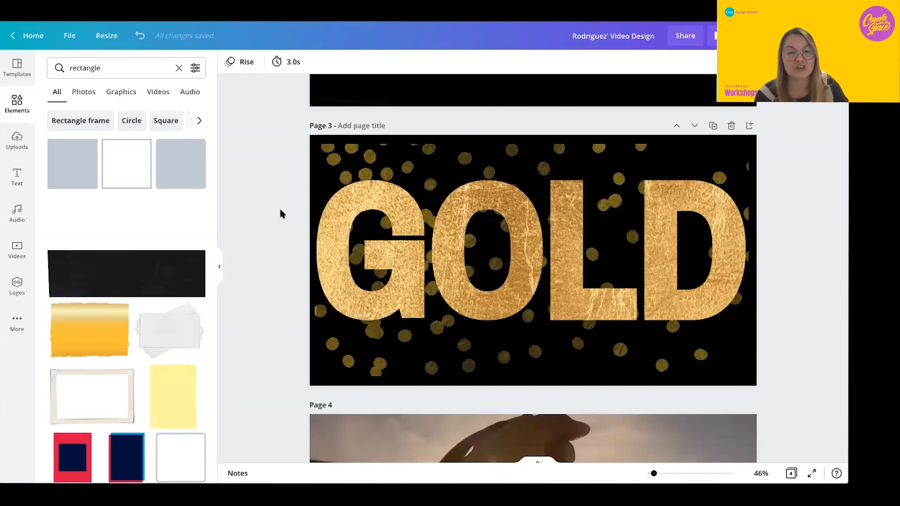
left_click_drag(282, 211, 773, 266)
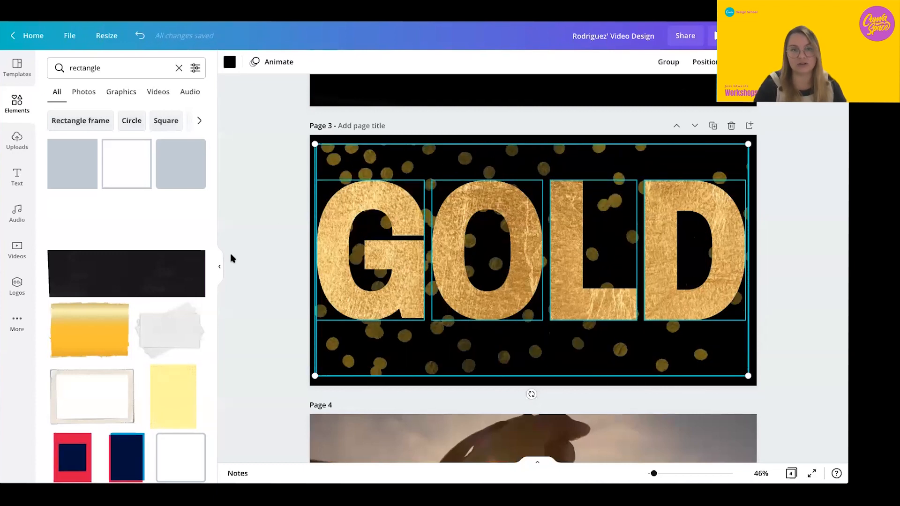
scroll(235, 281, "up", 1)
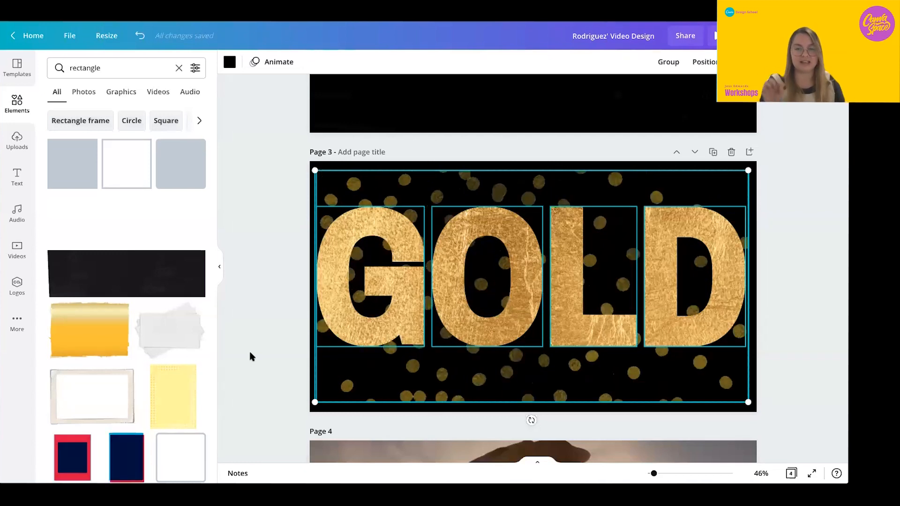
left_click(285, 287)
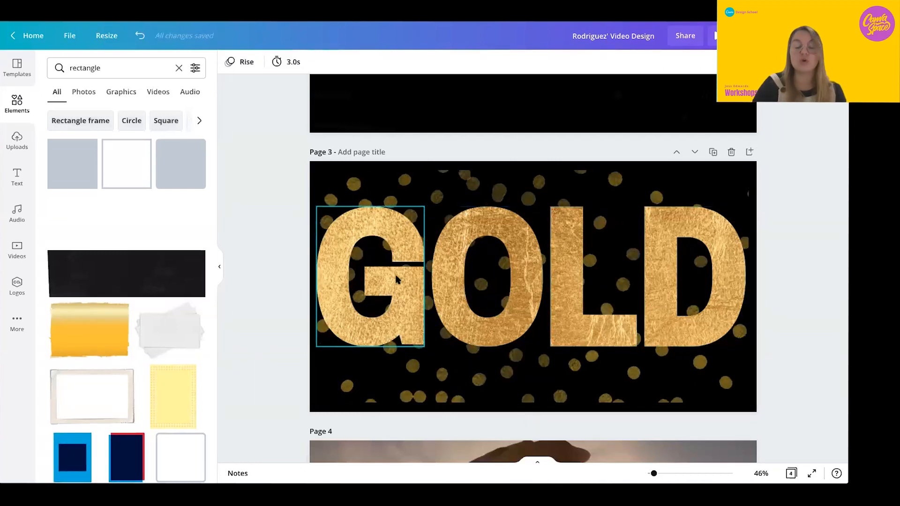
Select the four letters G, O, L and D on page 3 without the confetti and scale them down together slightly
left_click(396, 280)
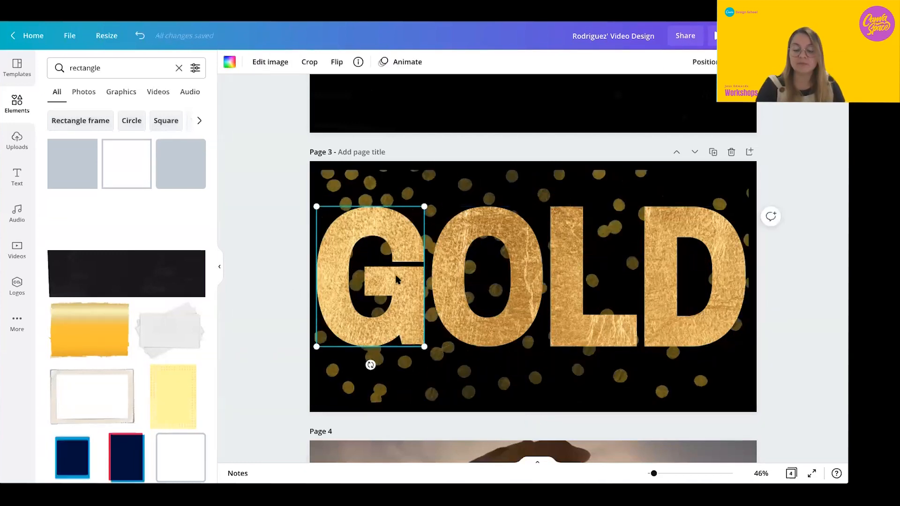
left_click(448, 259, "shift")
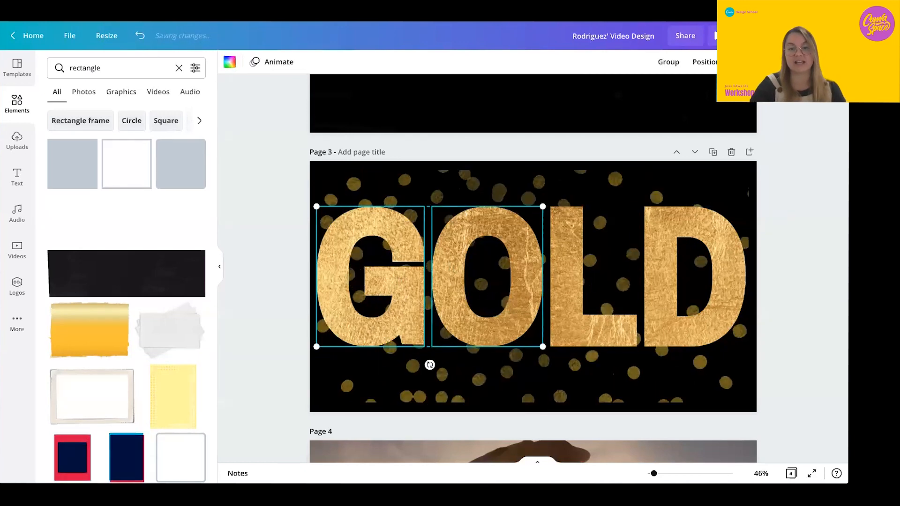
left_click(566, 287, "shift")
left_click(659, 286, "shift")
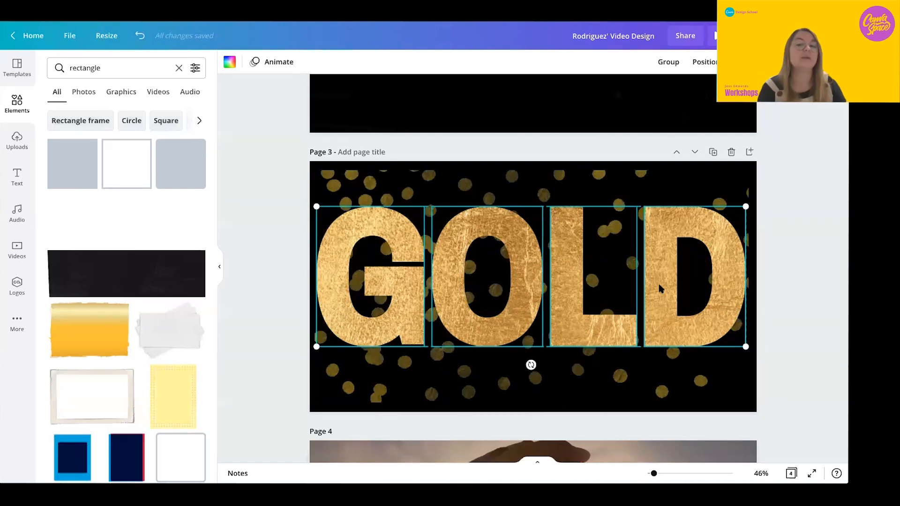
left_click_drag(746, 206, 702, 220)
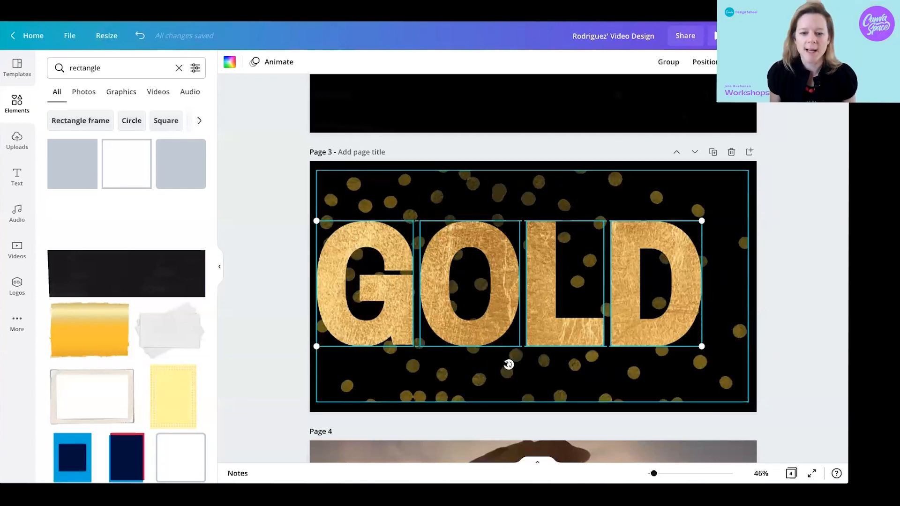
mouse_move(509, 365)
left_mouse_down()
mouse_move(526, 363)
mouse_move(548, 380)
mouse_move(479, 370)
mouse_move(507, 363)
mouse_move(530, 384)
mouse_move(509, 365)
left_mouse_up()
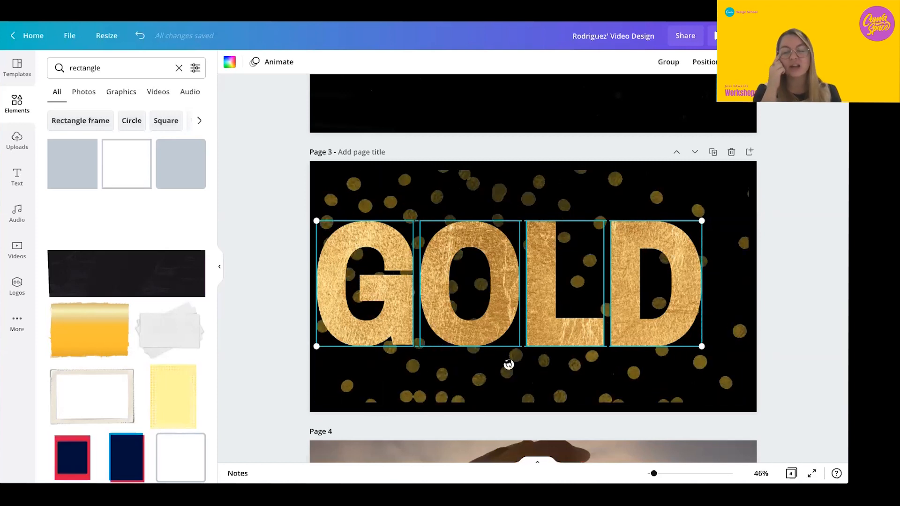
Rotate the four GOLD letters on page 3 together to about -36° and reposition them as one selection
left_click_drag(509, 365, 476, 344)
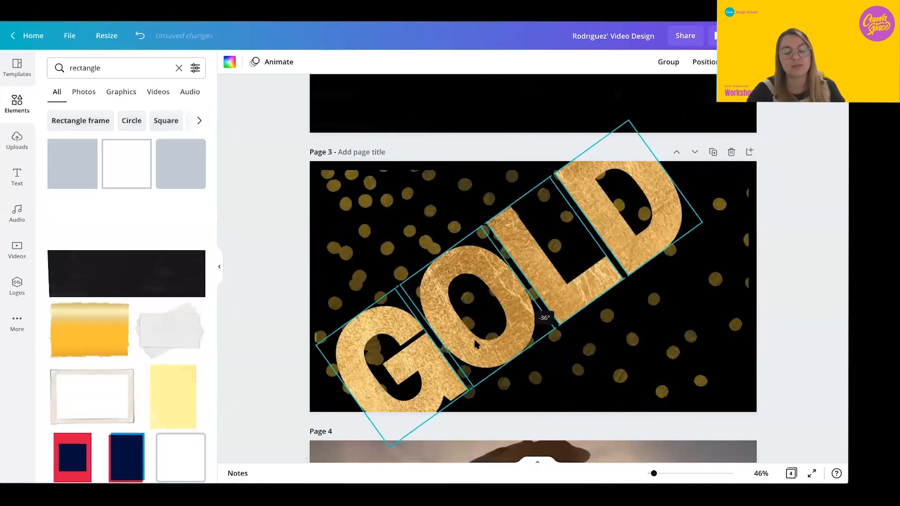
left_click_drag(545, 329, 633, 314)
left_click_drag(589, 243, 429, 171)
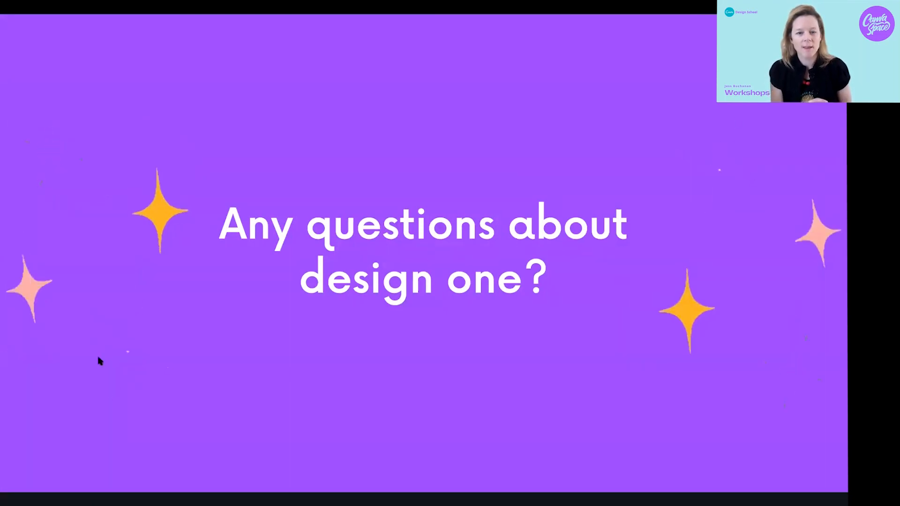
Advance the workshop slides past the questions slide and through the Instagram hashtags example design
left_click(424, 377)
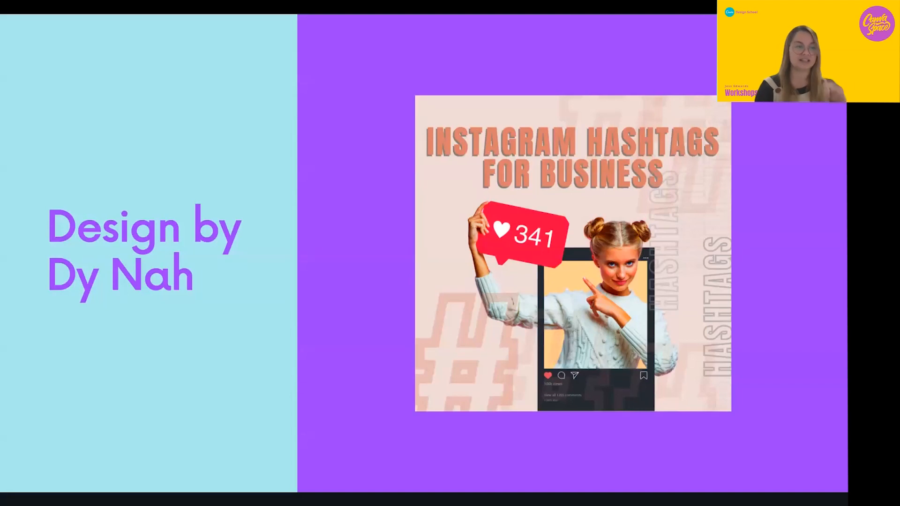
key("Right")
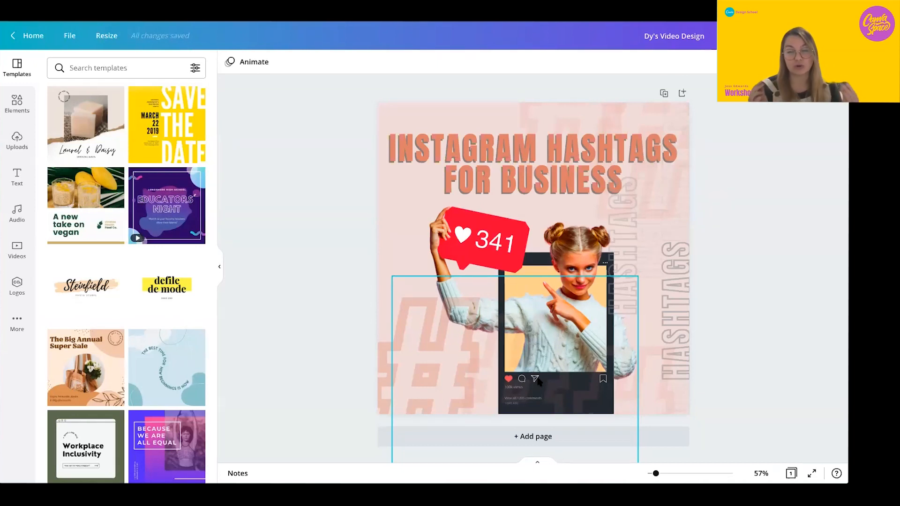
Set the saturation of the photo of the woman holding the like sign to 0 and close the image settings
left_click(420, 221)
left_click(235, 62)
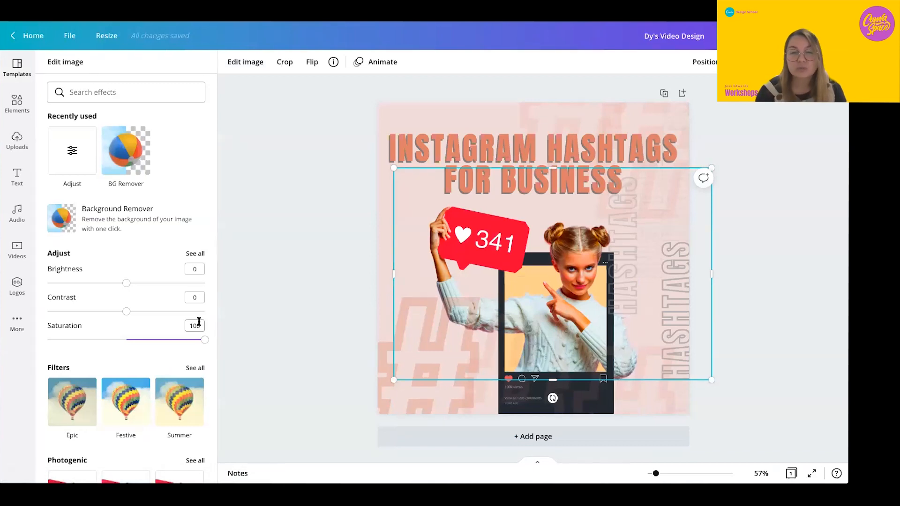
left_click(198, 322)
type("0")
key("Return")
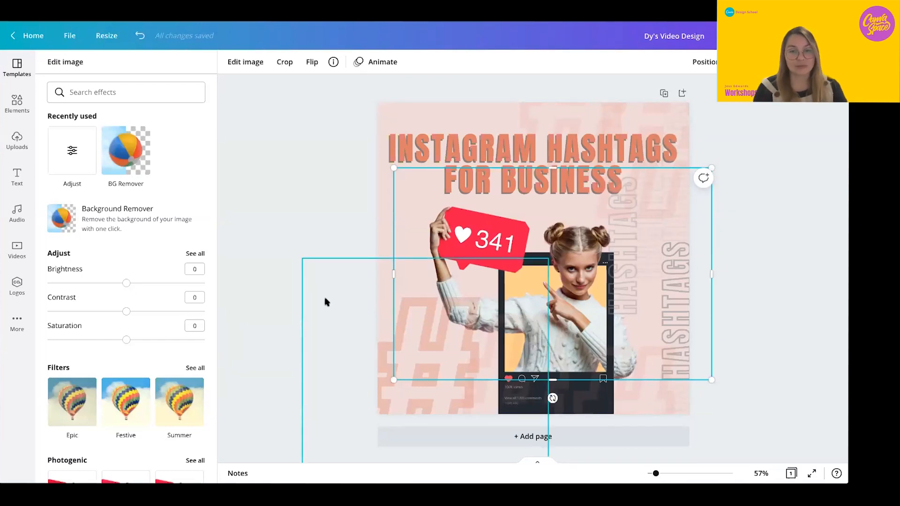
key("Escape")
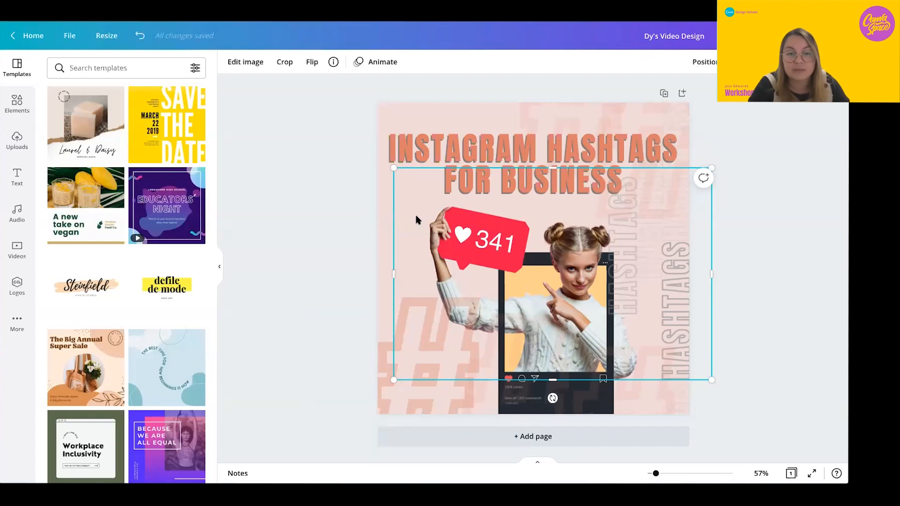
Add a second page, paste the photo of the woman with the like sign onto it and enlarge it beyond the page edges
left_click(483, 437)
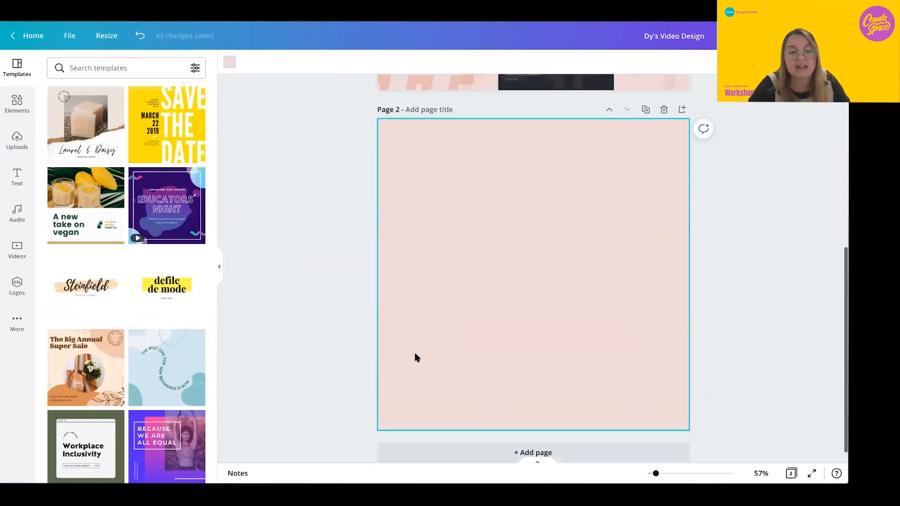
key("ctrl+v")
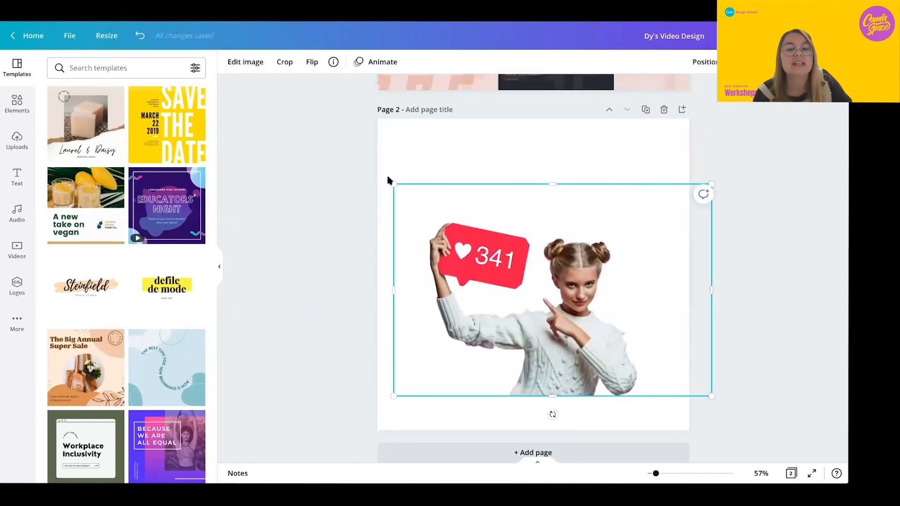
left_click_drag(387, 178, 202, 89)
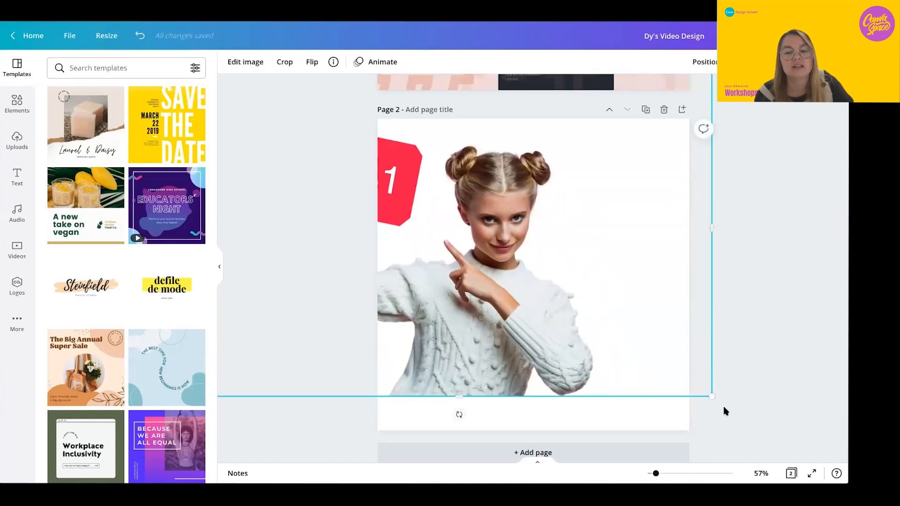
left_click_drag(713, 396, 726, 466)
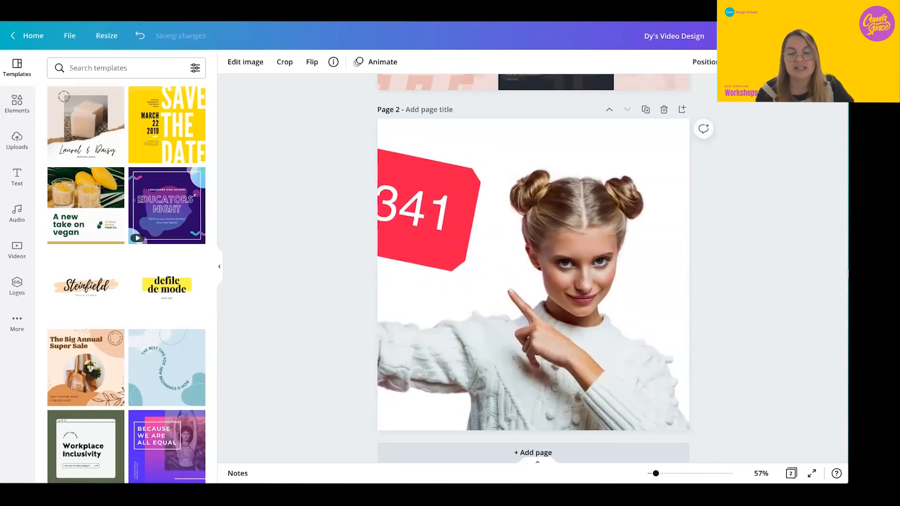
Enlarge and reposition the photo further so that the hand holding the 341 sign fills page 2
scroll(722, 328, "down", 5)
left_click_drag(662, 421, 691, 438)
left_click_drag(674, 395, 699, 402)
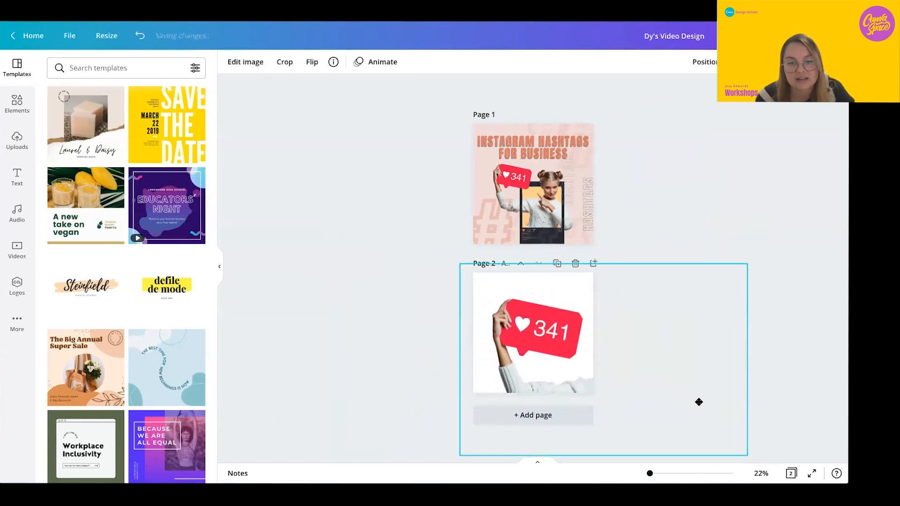
left_click_drag(462, 262, 444, 254)
left_click_drag(496, 302, 502, 307)
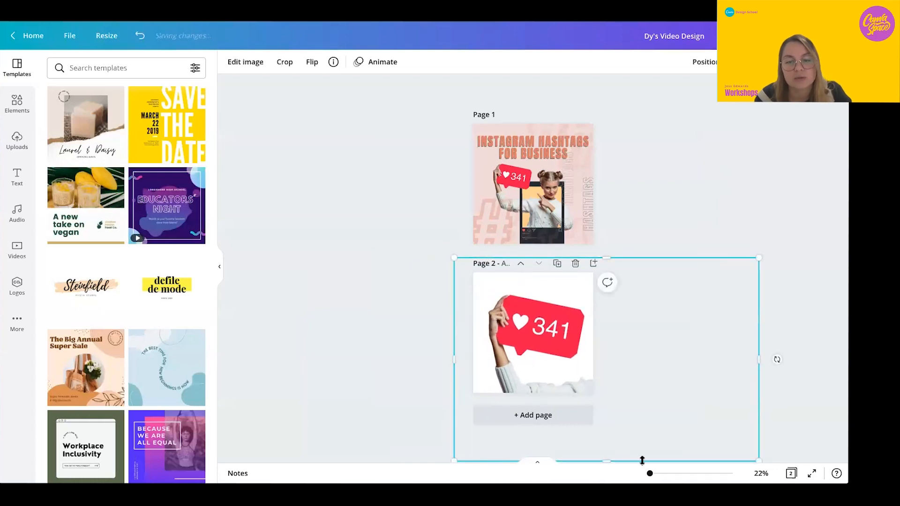
scroll(593, 394, "up", 5)
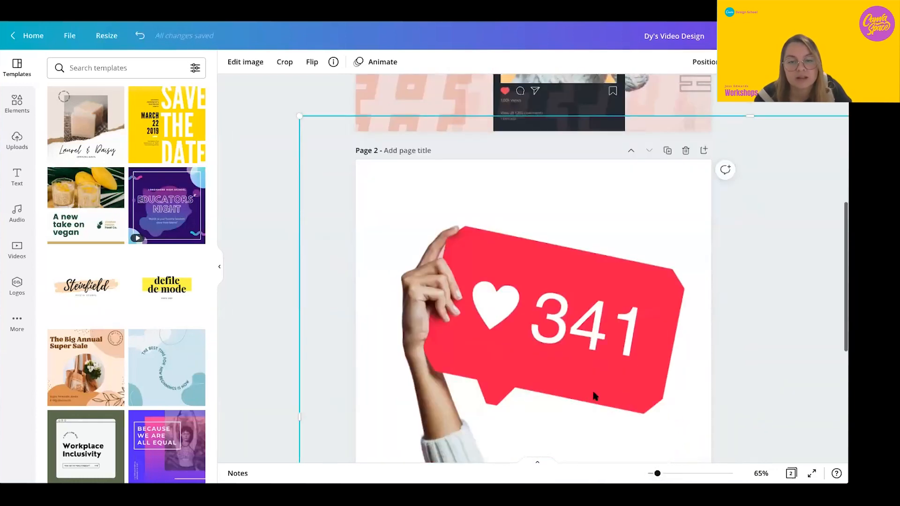
scroll(593, 397, "down", 2)
left_click(243, 312)
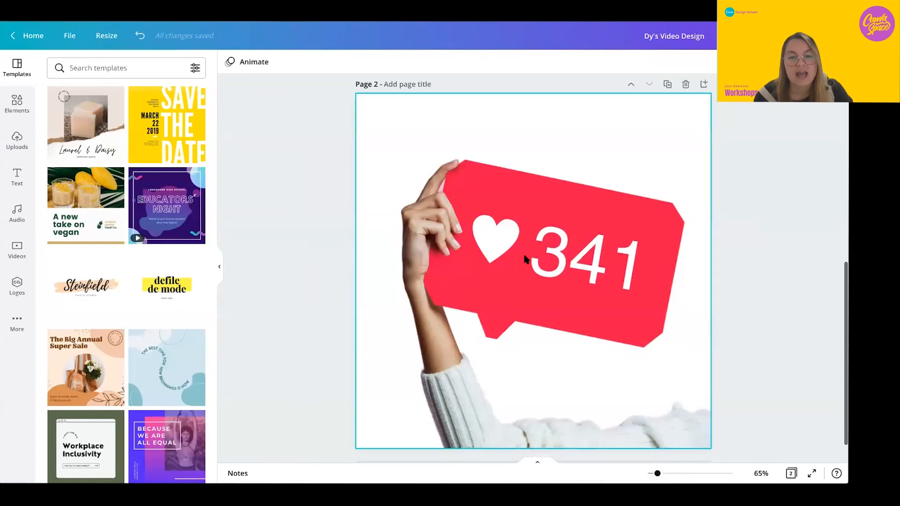
left_click(525, 259)
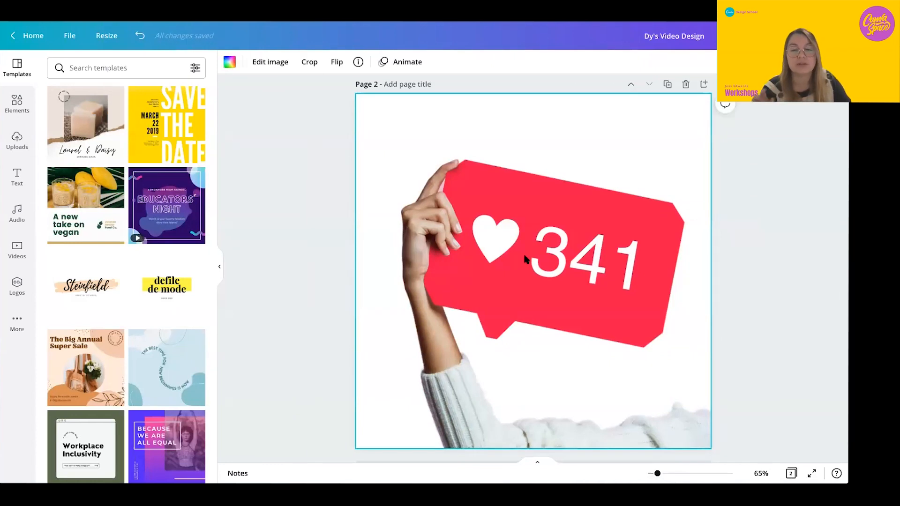
Add a square shape to page 2, tilt it to match the sign and resize it into a rectangle covering the number 341
left_click(7, 106)
left_click(94, 216)
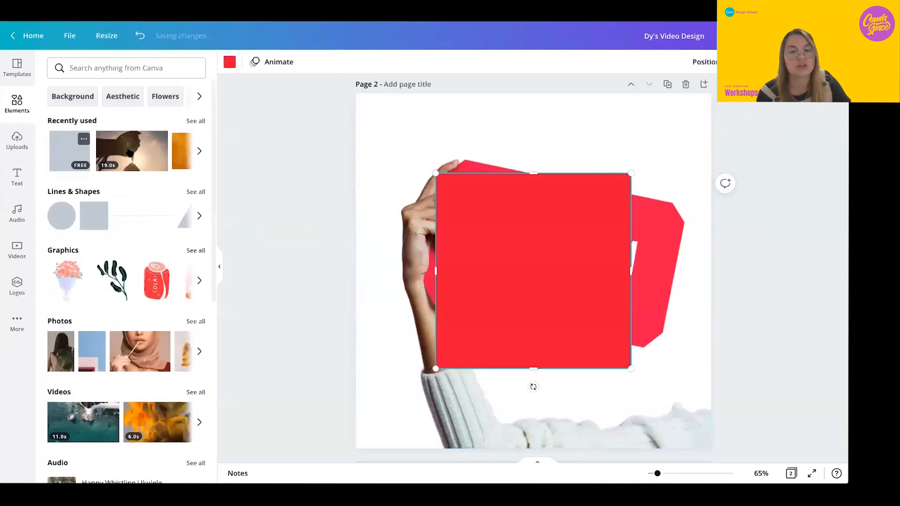
left_click_drag(533, 387, 505, 372)
left_click_drag(460, 155, 508, 231)
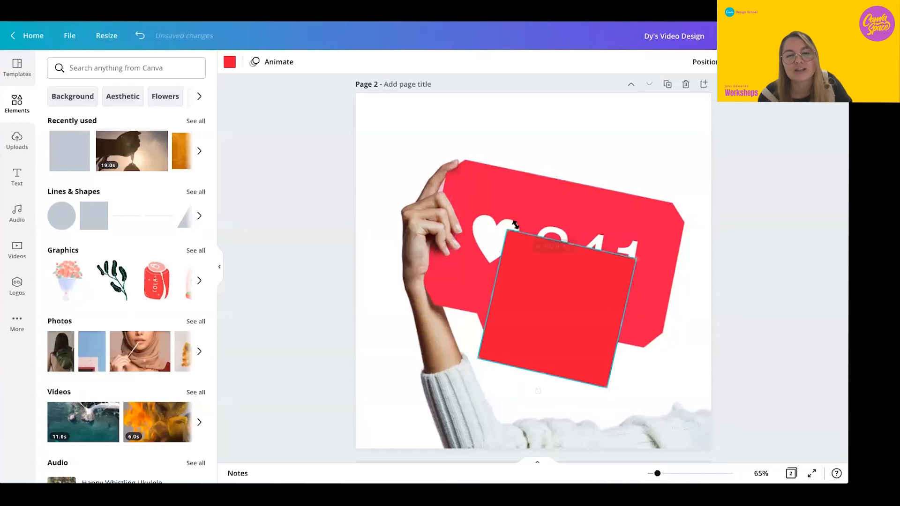
left_click_drag(577, 237, 606, 202)
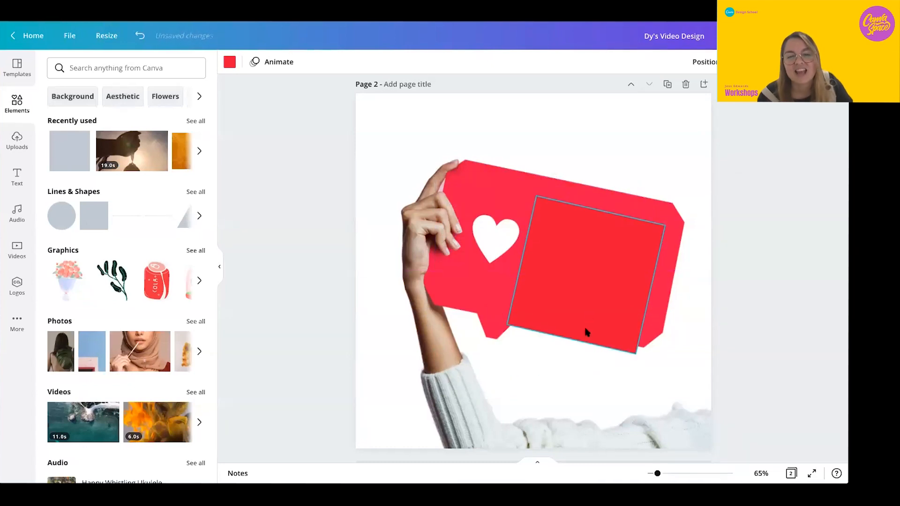
left_click_drag(572, 330, 580, 303)
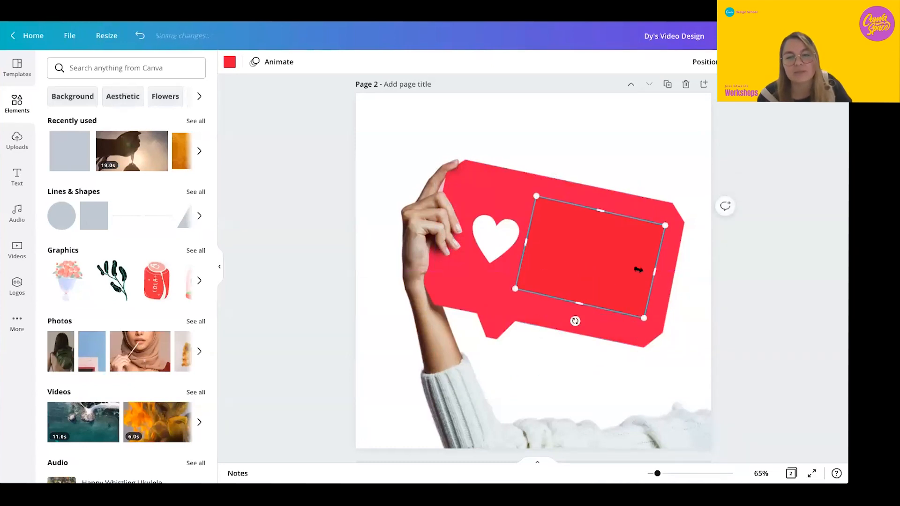
left_click_drag(657, 272, 662, 274)
left_click_drag(580, 318, 576, 325)
Try the coral, red and orange document colours on the rectangle covering the number
left_click(229, 62)
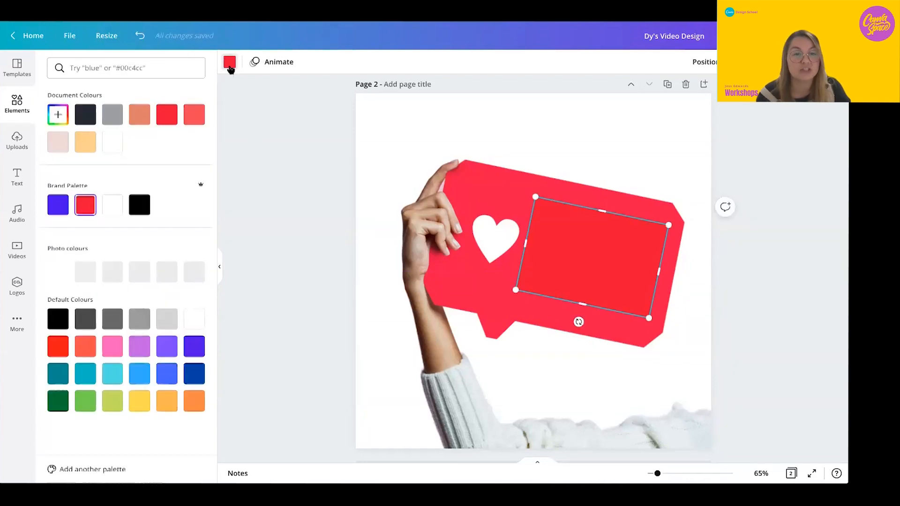
left_click(195, 119)
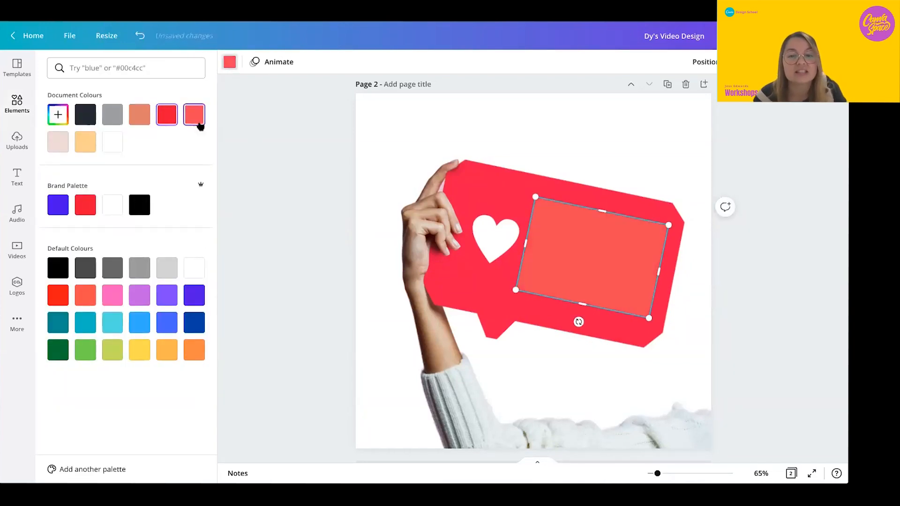
left_click(176, 119)
left_click(142, 120)
left_click(167, 121)
left_click(194, 120)
Give the rectangle a custom colour by hex code so that it matches the red of the sign
left_click(58, 115)
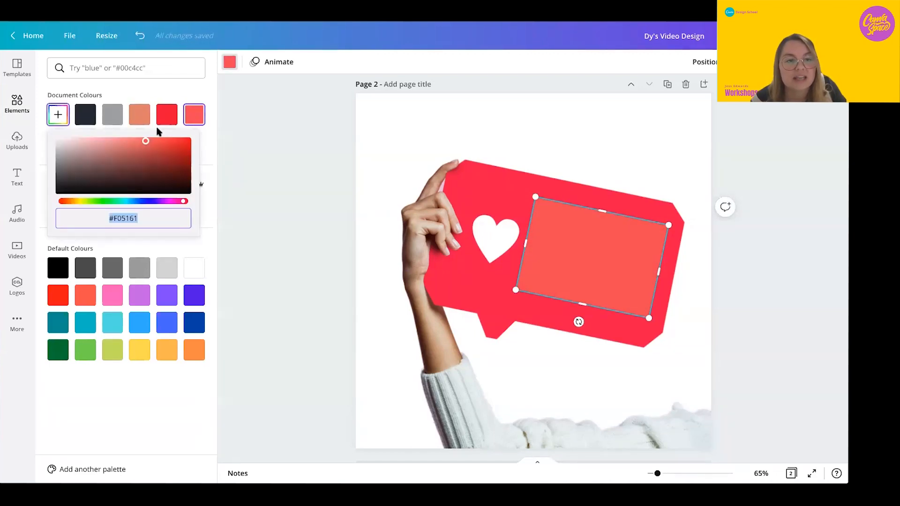
mouse_move(144, 140)
left_mouse_down()
mouse_move(173, 148)
mouse_move(142, 142)
mouse_move(152, 145)
left_mouse_up()
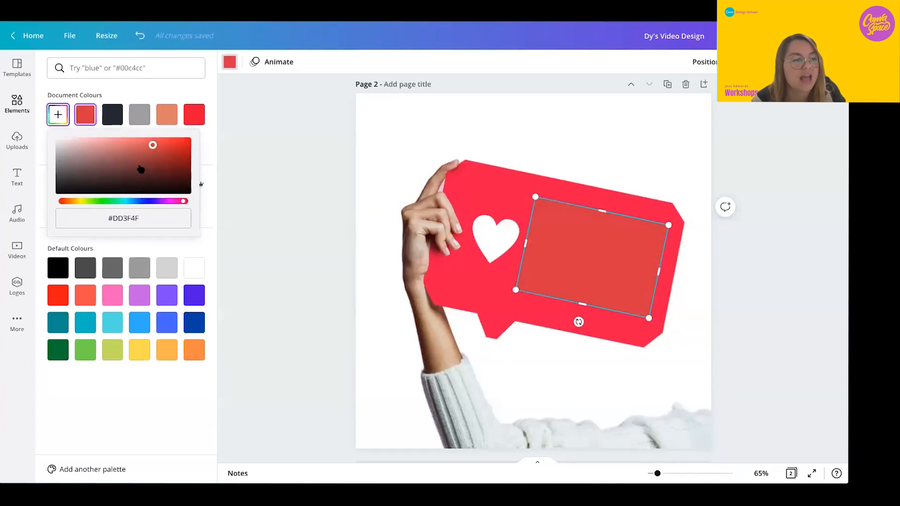
left_click(142, 216)
type("#F")
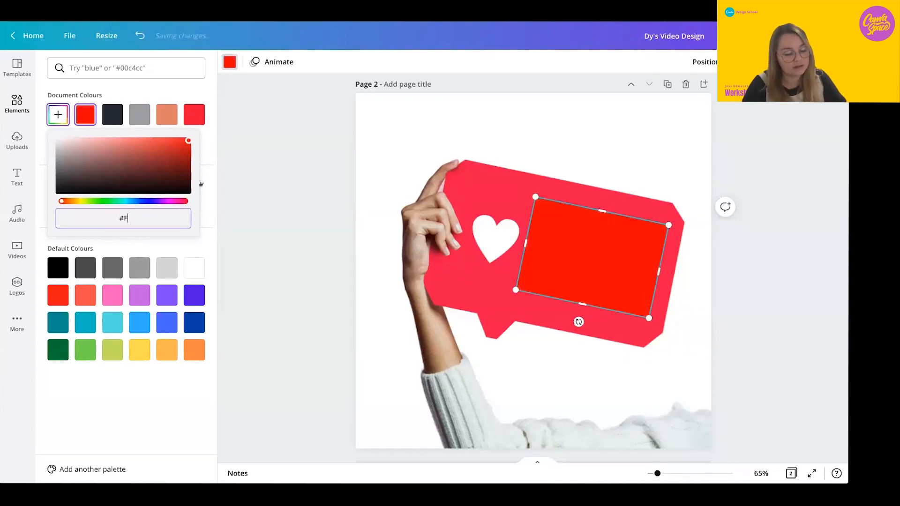
type("31646")
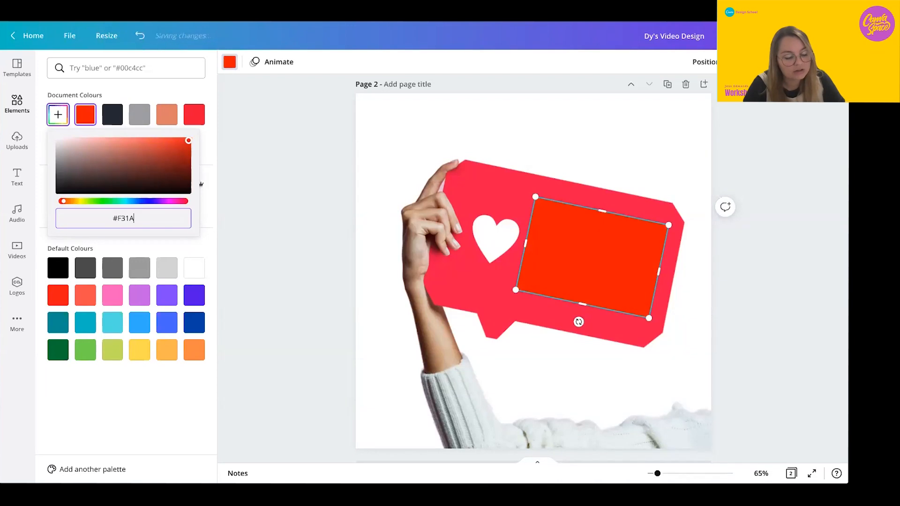
key("Return")
left_click(531, 367)
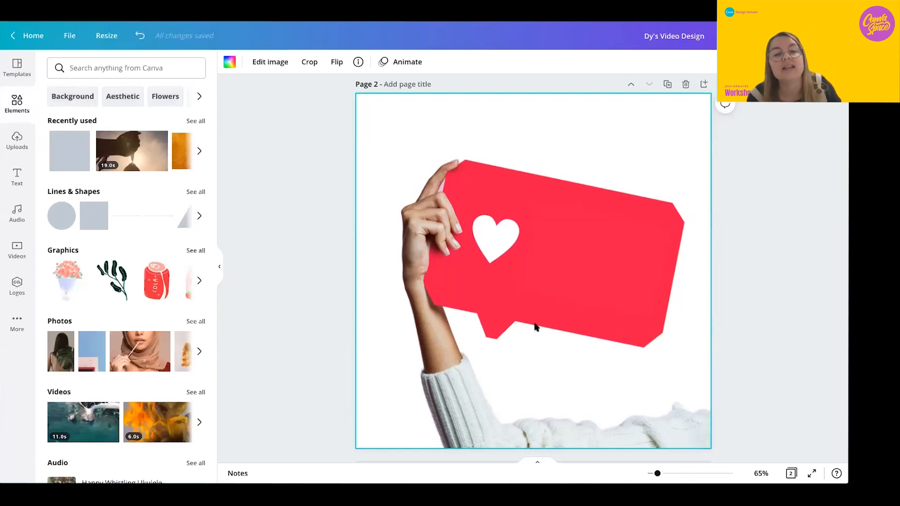
Move the red rectangle up off the number and add a subheading reading 341 to page 2
left_click_drag(582, 235, 601, 186)
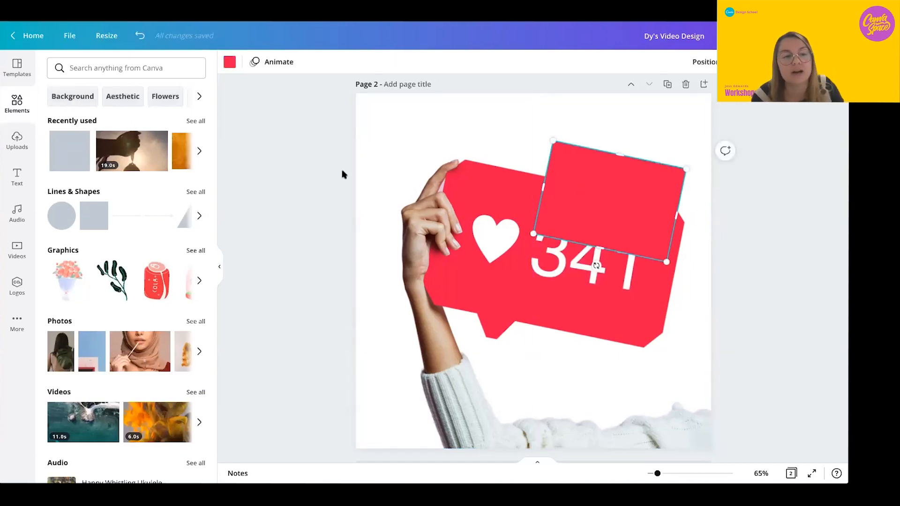
left_click(19, 177)
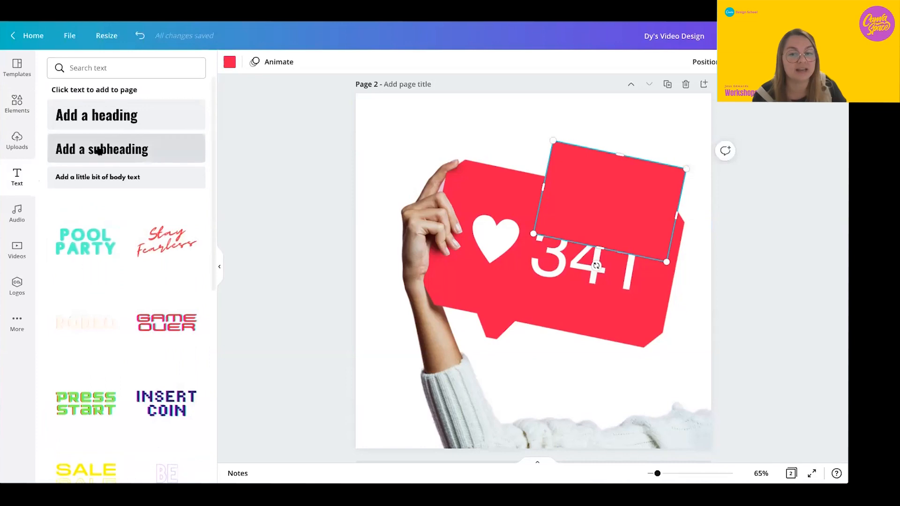
left_click(98, 149)
type("341")
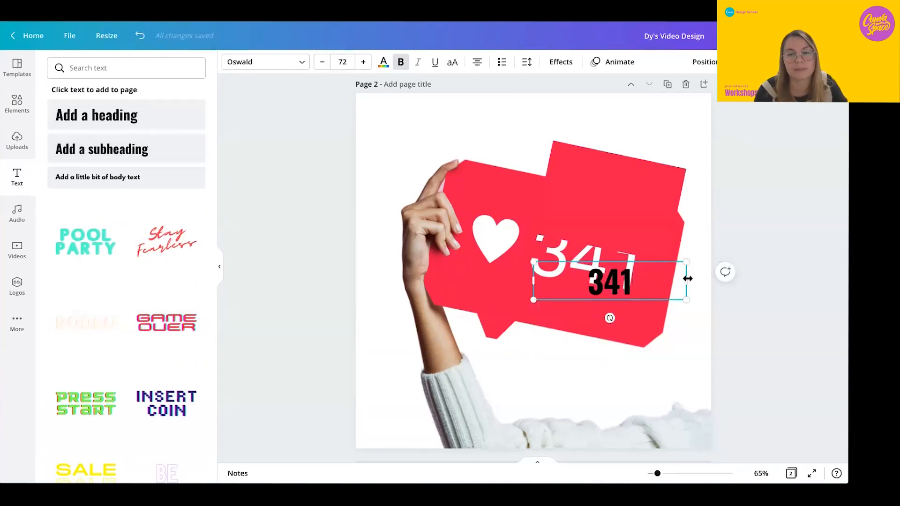
Enlarge the 341 text to size 113, tilted along the sign, and shift the red rectangle further up
left_click_drag(687, 274, 605, 280)
left_click_drag(570, 318, 641, 341)
left_click(599, 195)
left_click(570, 281)
Colour the new 341 text white and scale it up to size 161 just below the printed number
left_click(383, 63)
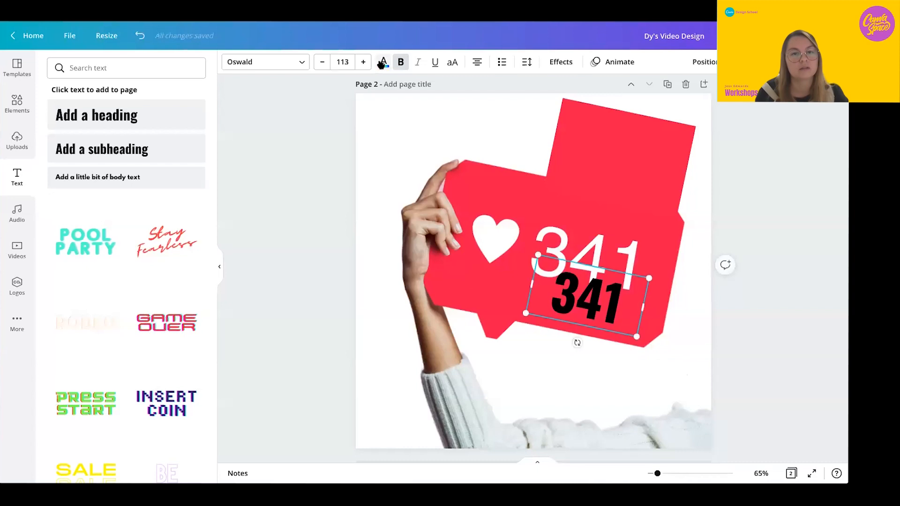
left_click(140, 142)
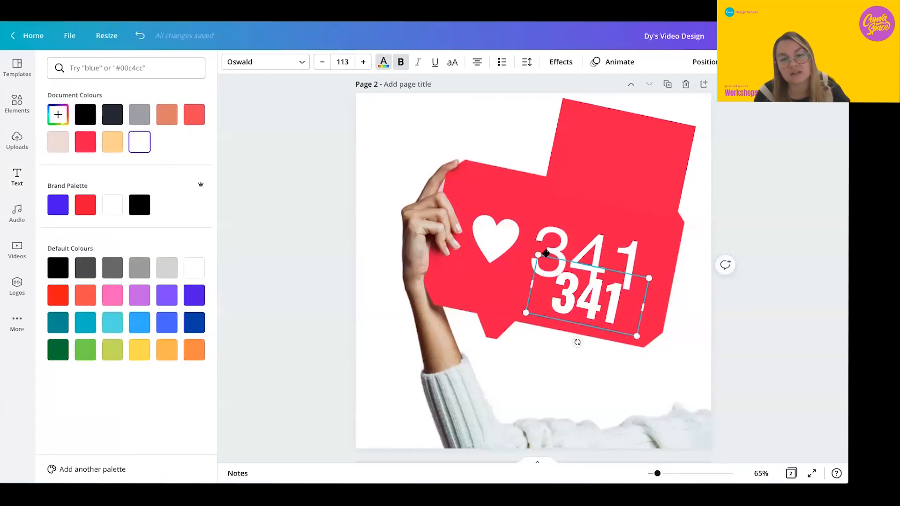
left_click_drag(557, 277, 542, 232)
left_click_drag(618, 293, 657, 317)
Change the font of the new 341 text to Articulat
left_click_drag(609, 293, 603, 342)
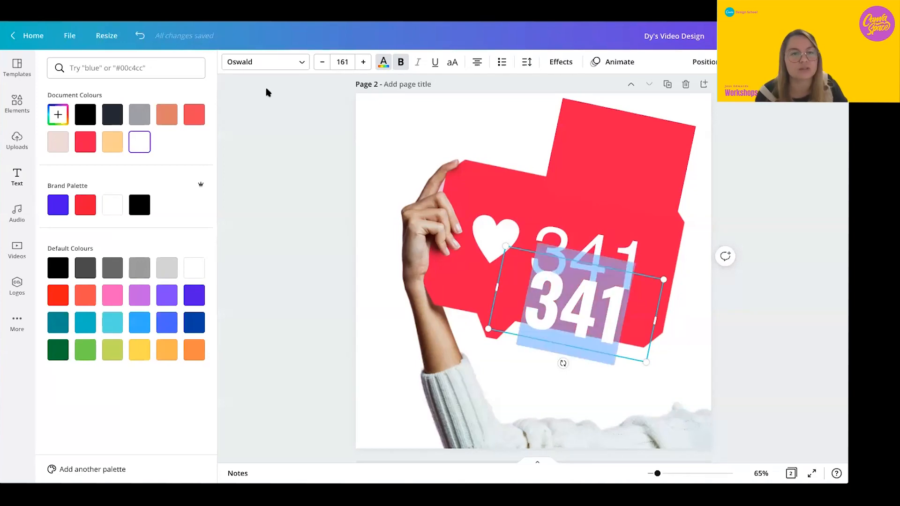
left_click(242, 68)
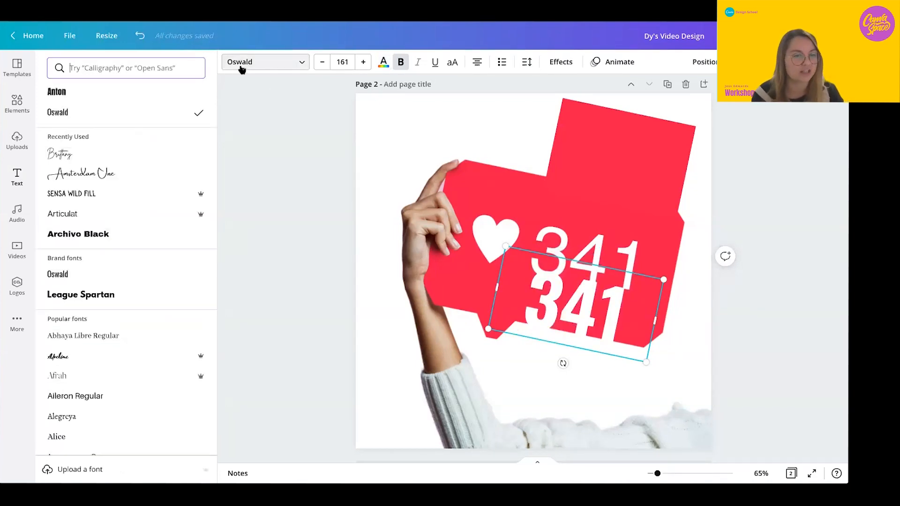
left_click(88, 213)
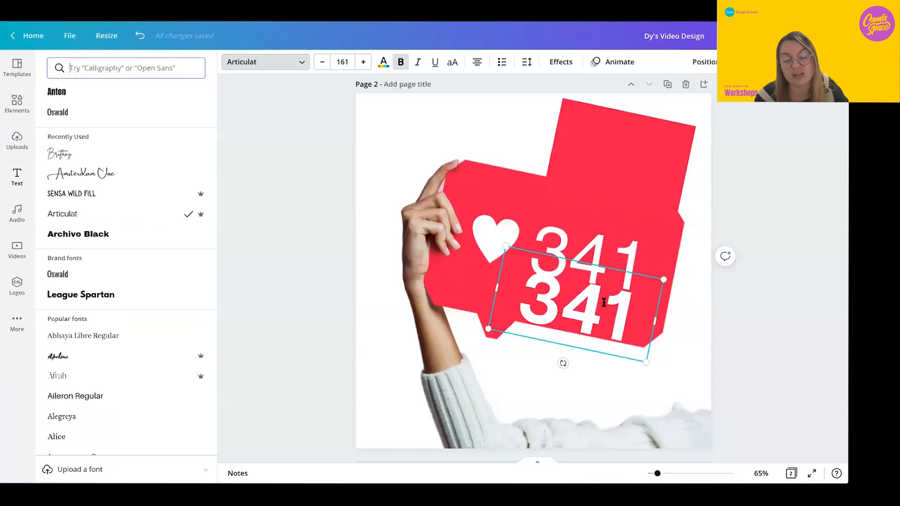
Shrink the new 341 text to size 160 and rotate it to 9° to match the sign's tilt
left_click_drag(648, 362, 646, 362)
left_click_drag(565, 364, 582, 361)
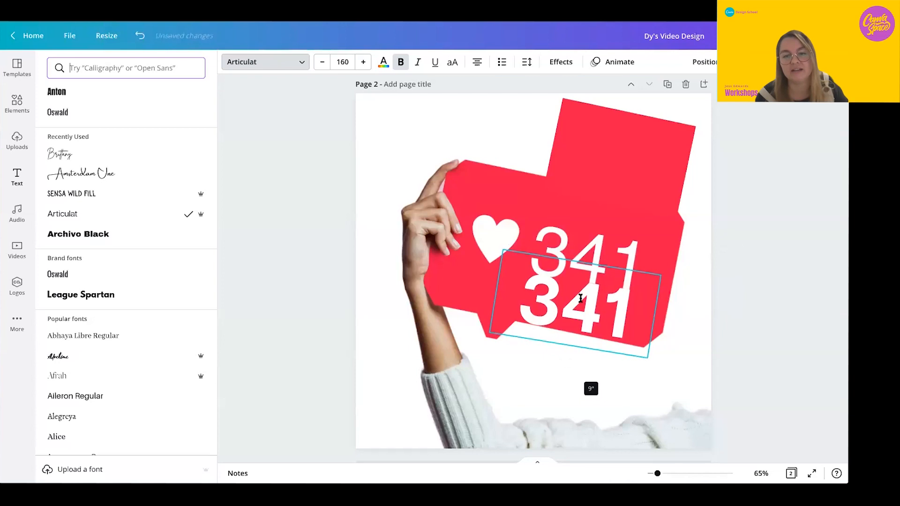
left_click(625, 379)
left_click(609, 356)
Move the new 341 text over the printed number and slide the red rectangle down behind it to hide the original
left_click_drag(597, 322, 603, 282)
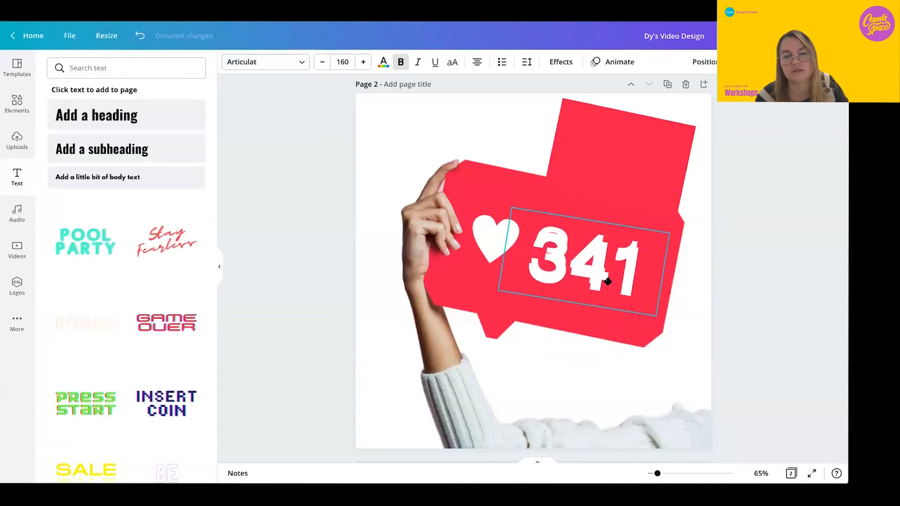
left_click_drag(646, 154, 617, 256)
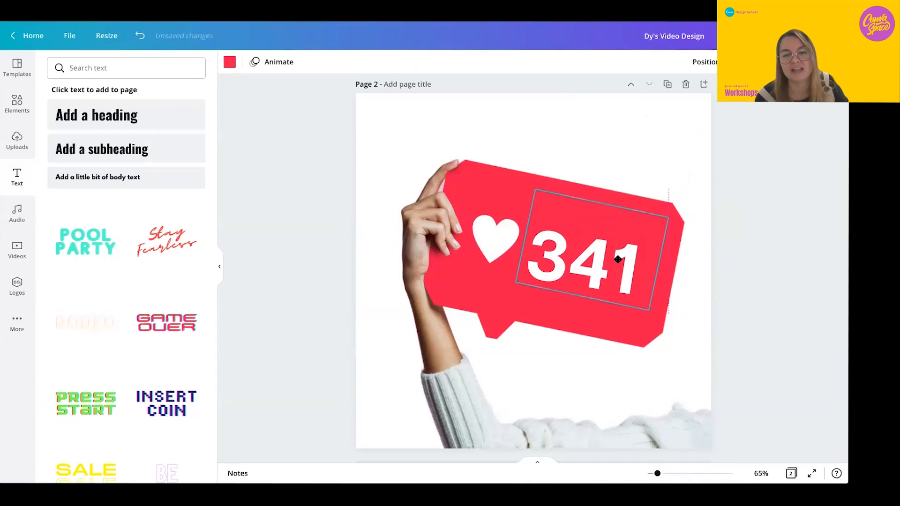
left_click(629, 131)
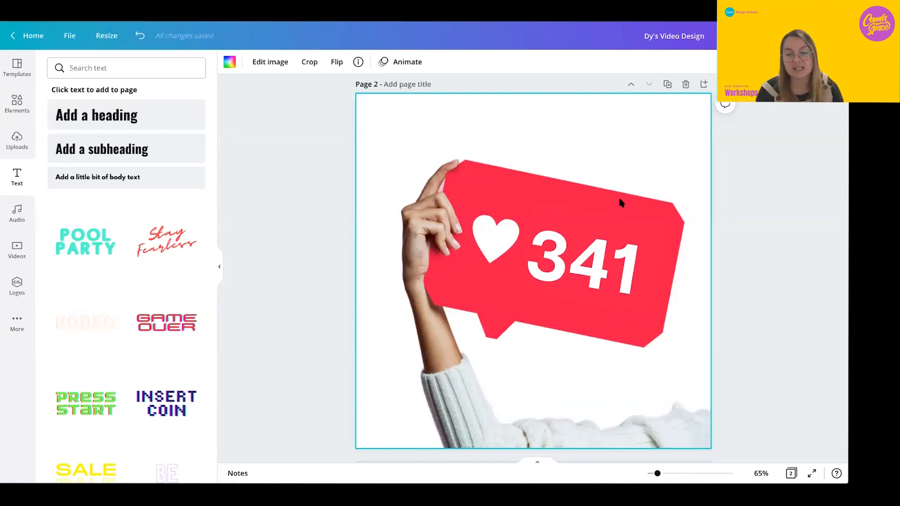
Duplicate page 2 and change the sign's number on the copy to 342
scroll(544, 221, "up", 2)
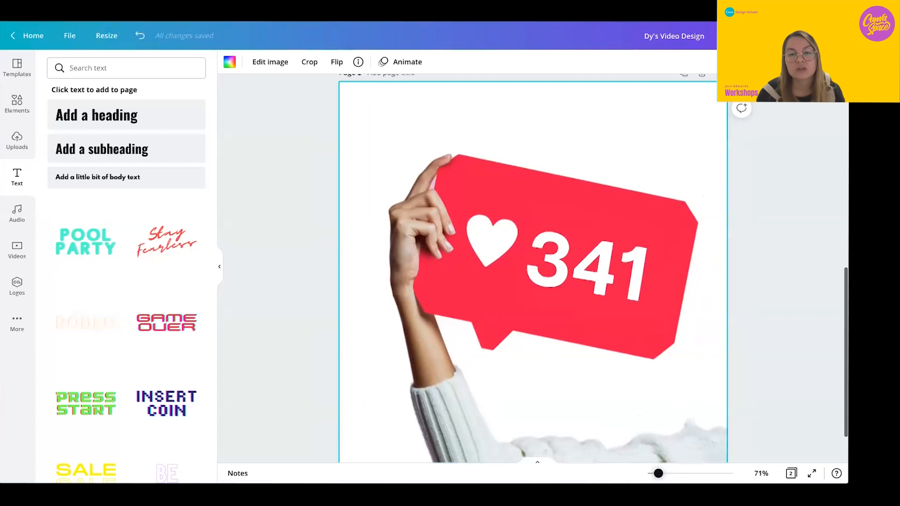
scroll(619, 366, "down", 3)
left_click(646, 109)
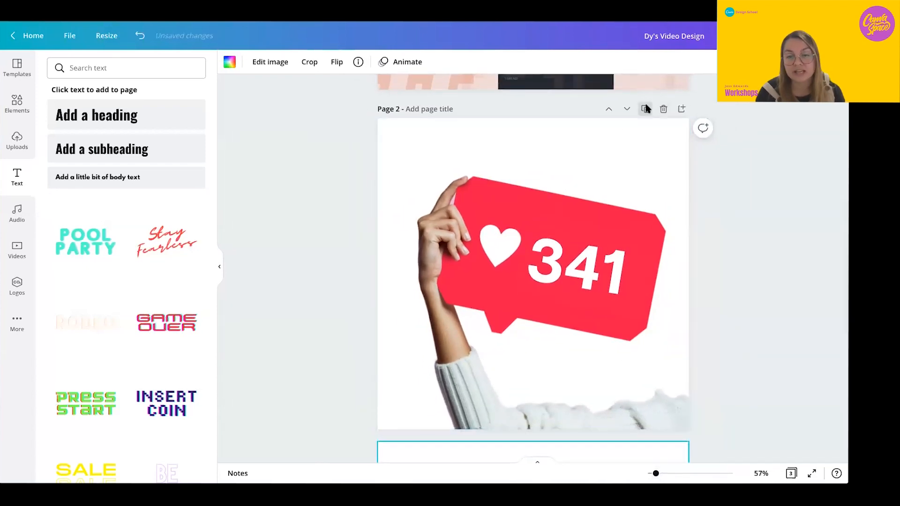
left_click(626, 292)
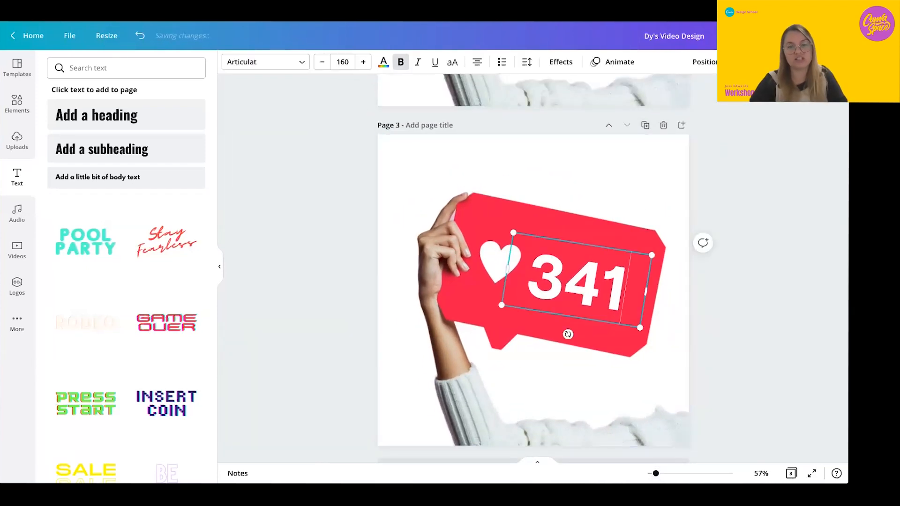
key("BackSpace")
type("2")
Duplicate page 3 and change the sign's number on the new page 4 to 343
left_click(645, 126)
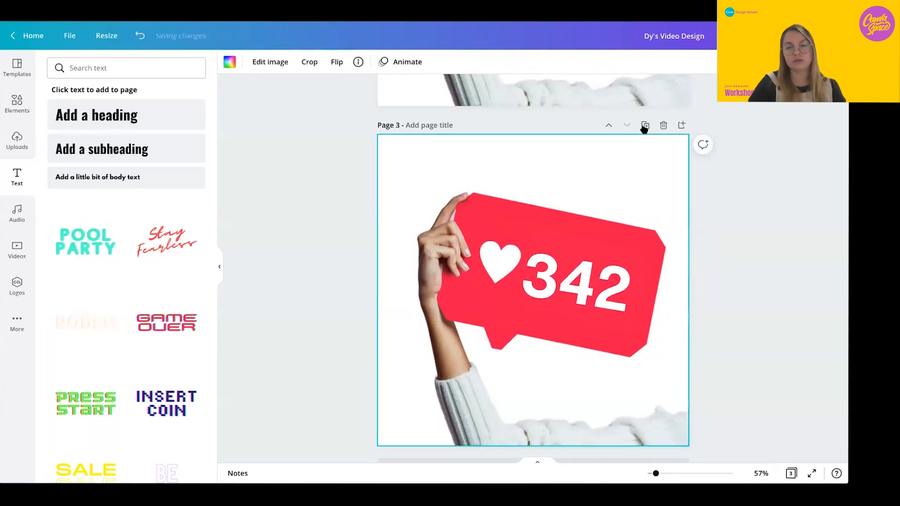
left_click(613, 293)
left_click(614, 293)
key("BackSpace")
type("343")
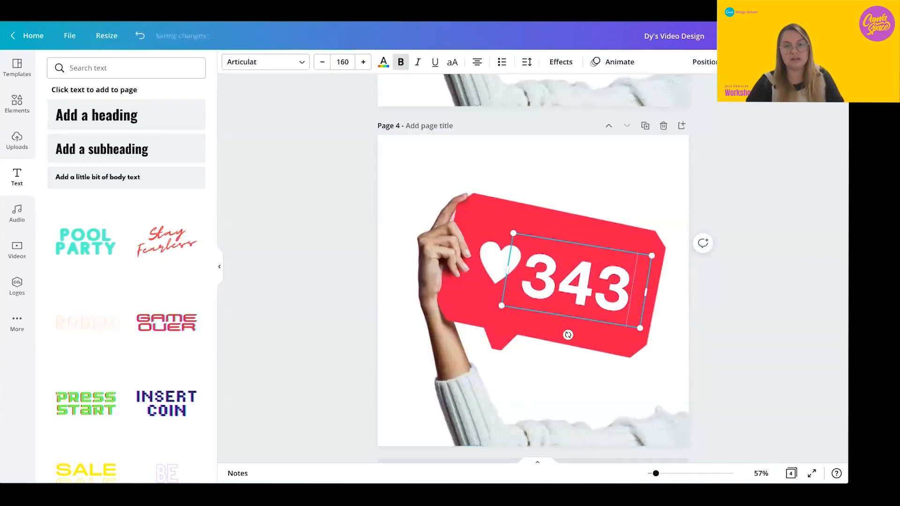
Duplicate page 4 to create a fifth page with the sign
left_click(640, 244)
left_click(645, 125)
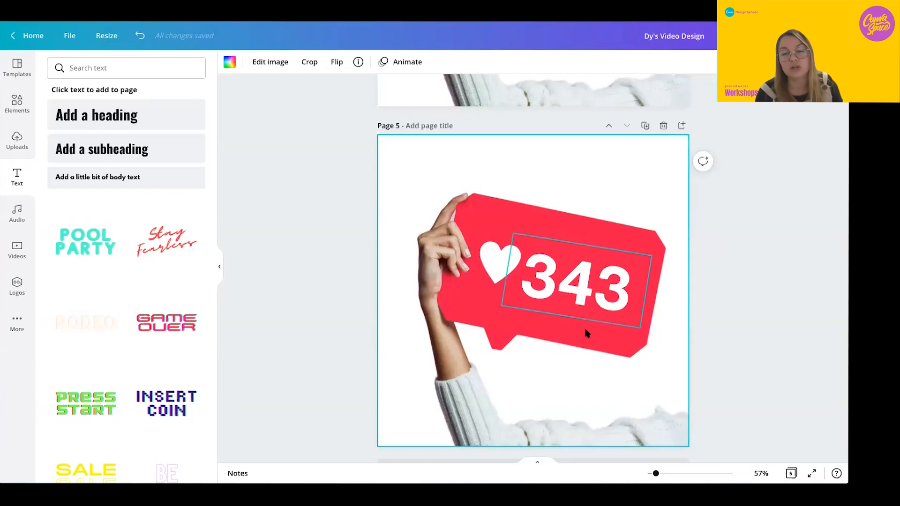
scroll(585, 332, "up", 6)
scroll(585, 332, "up", 7)
scroll(586, 324, "up", 6)
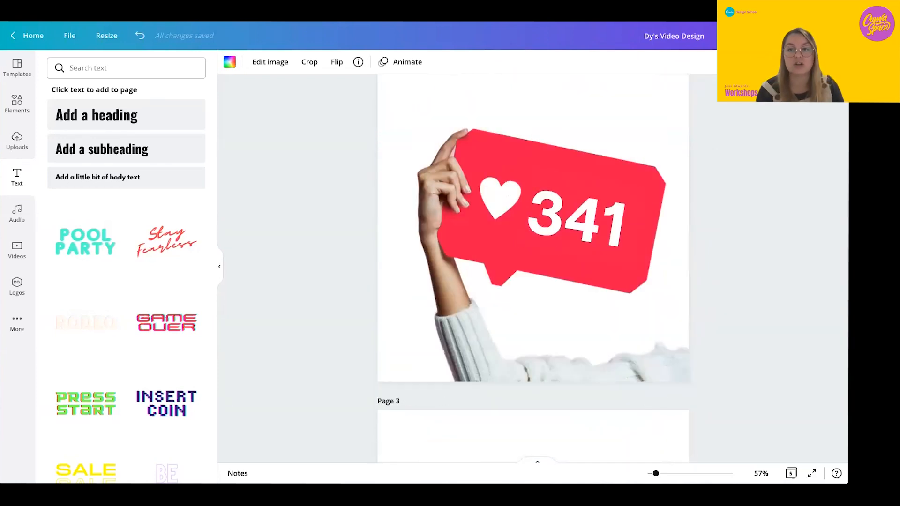
Configure the design's download as an MP4 video of pages 2 to 5 only, then close the download settings and return to page 1
left_click(818, 36)
left_click(755, 107)
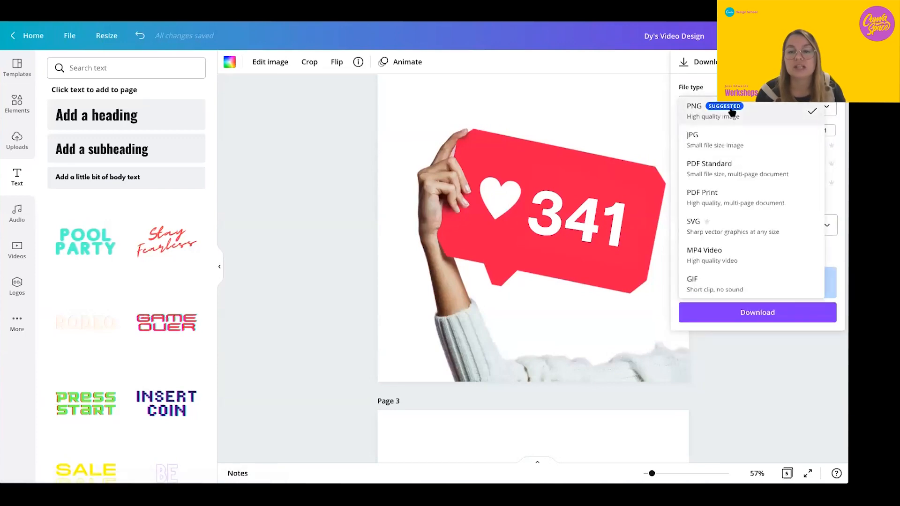
left_click(717, 255)
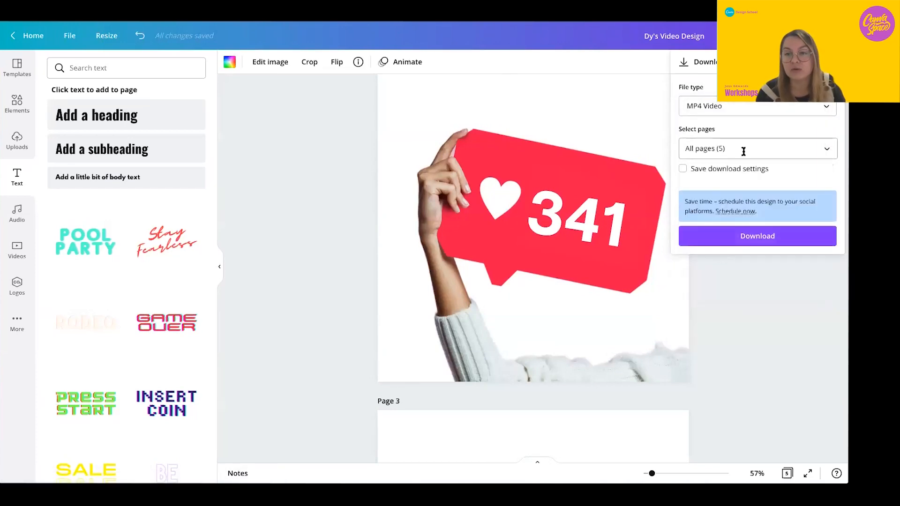
left_click(742, 150)
left_click(825, 206)
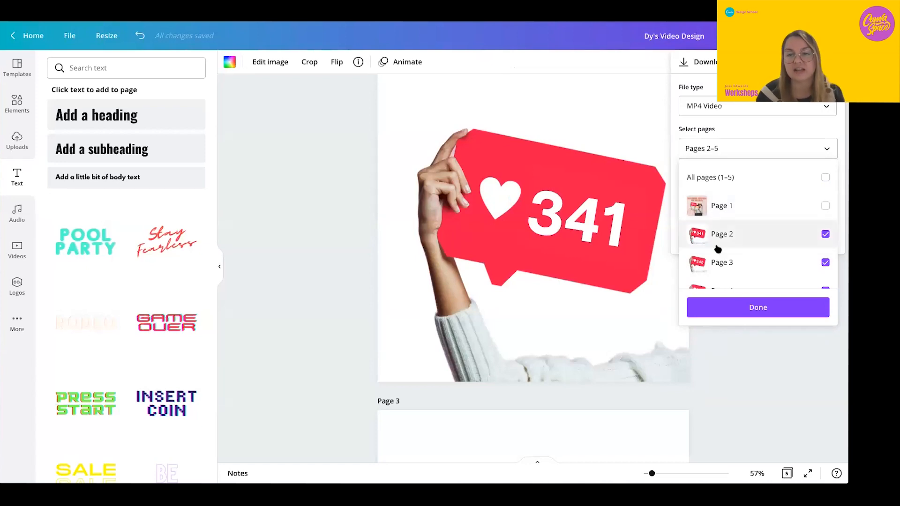
scroll(720, 244, "down", 2)
scroll(720, 255, "up", 2)
scroll(719, 255, "down", 2)
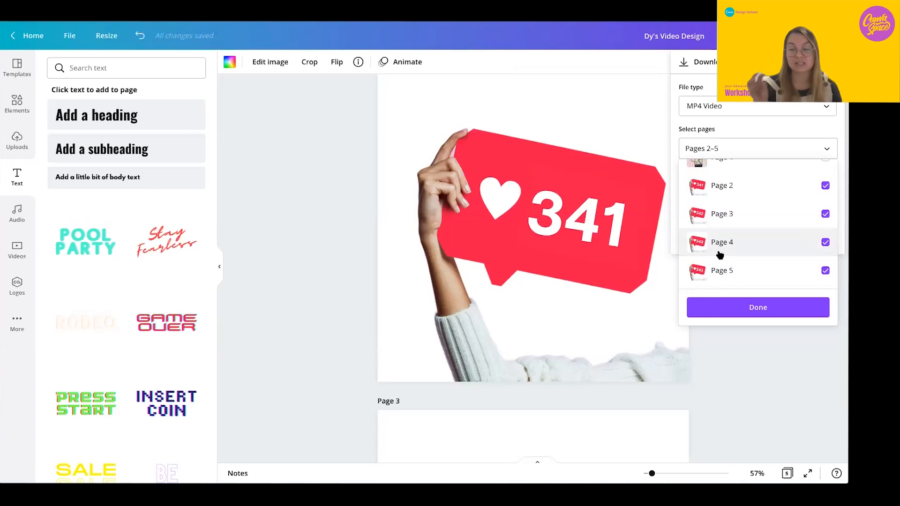
left_click(758, 307)
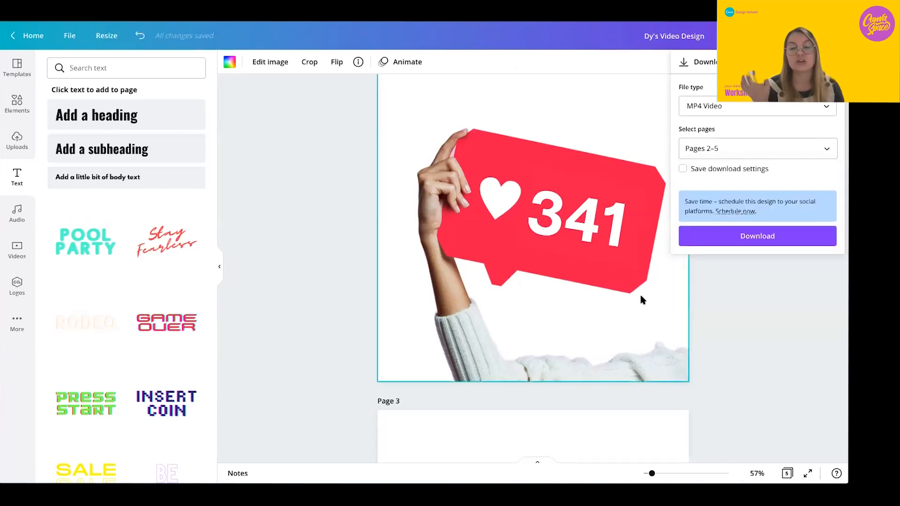
scroll(641, 295, "up", 5)
left_click(366, 242)
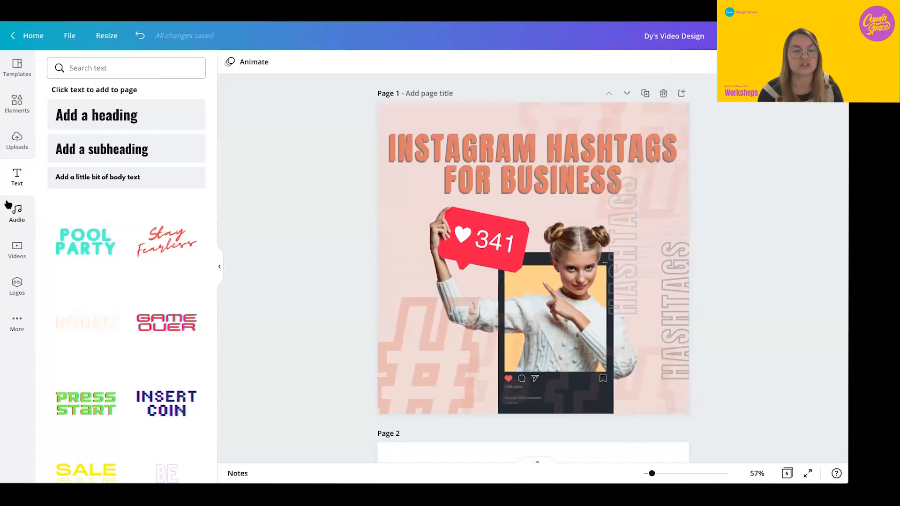
Add the uploaded 2.0 s video of the hand holding the red like-count sign to page 1
left_click(18, 141)
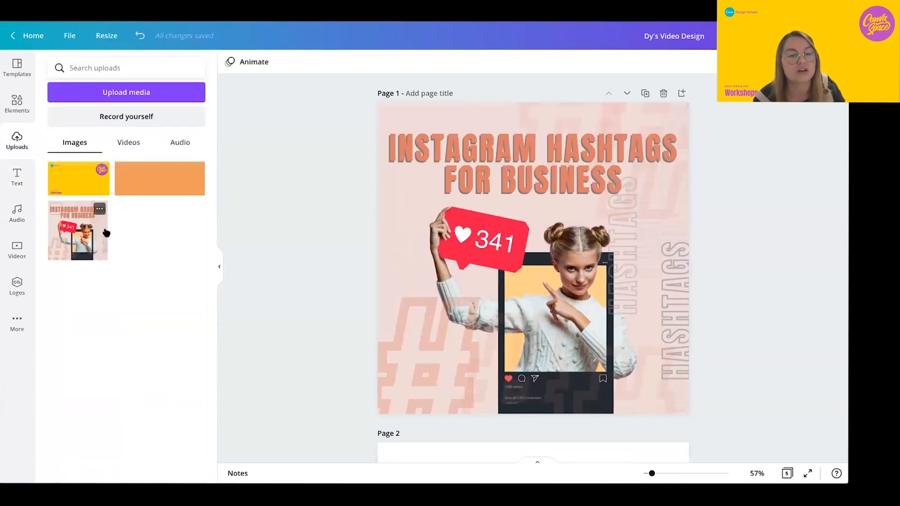
left_click(128, 145)
left_click(164, 267)
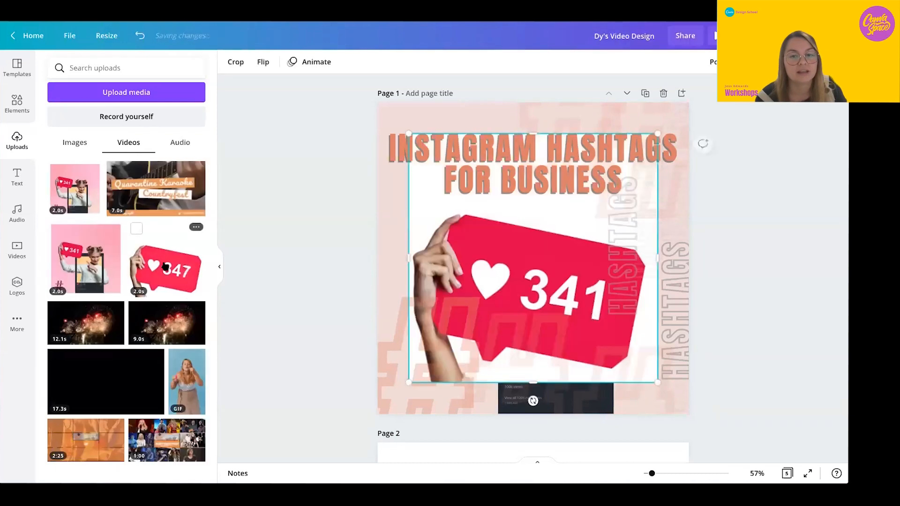
left_click(362, 310)
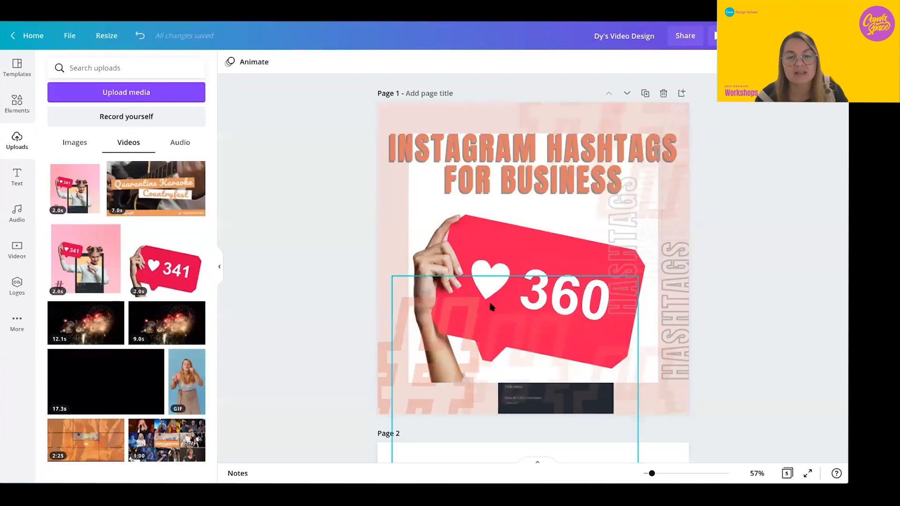
Make the like-count video semi-transparent and shrink it to roughly the size of the sign in the woman's photo
left_click(409, 217)
mouse_move(409, 134)
left_mouse_down()
mouse_move(467, 190)
mouse_move(429, 167)
mouse_move(419, 143)
left_mouse_up()
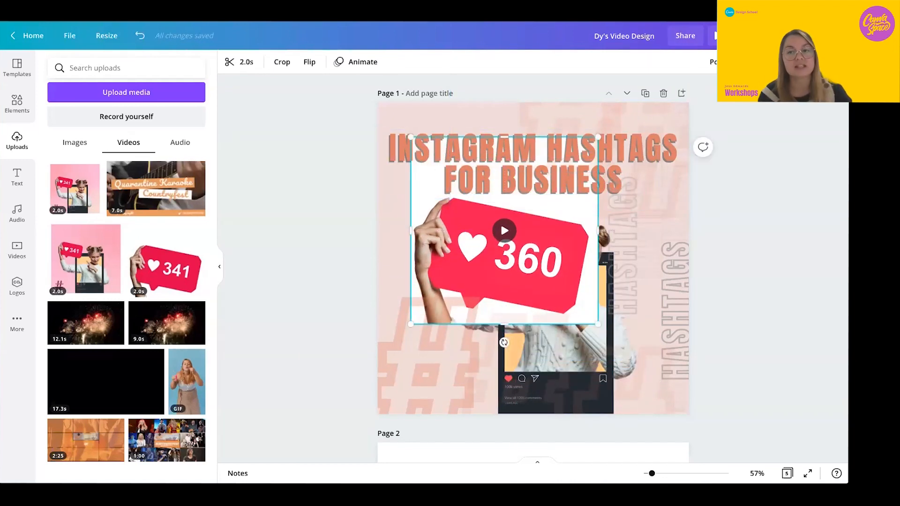
left_click(746, 61)
left_click_drag(716, 94, 706, 93)
left_click_drag(597, 324, 517, 250)
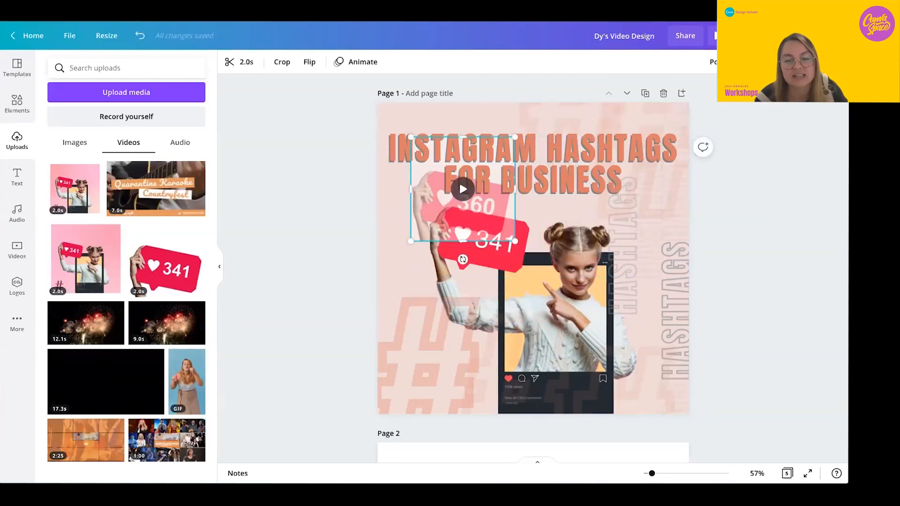
Align and scale the like-count video exactly over the sign in the woman's photo, and restore its full opacity
scroll(531, 276, "up", 5)
scroll(598, 438, "up", 2)
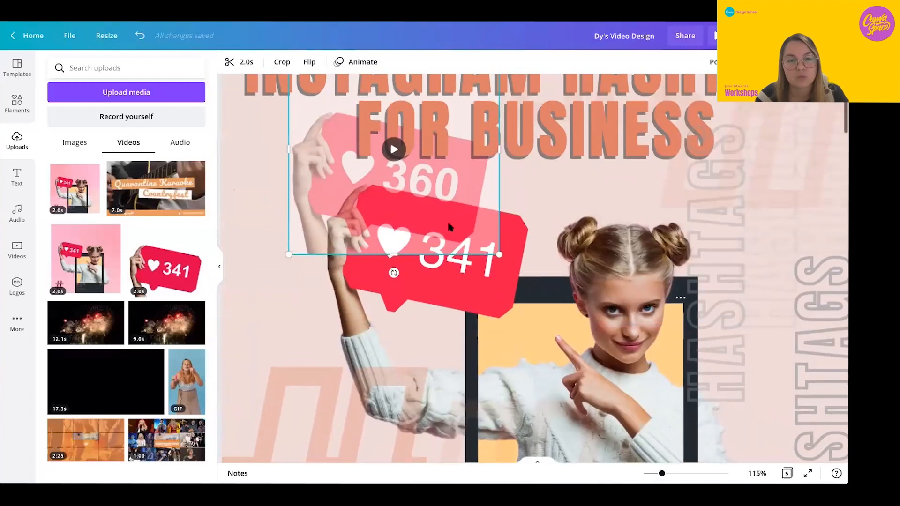
left_click_drag(430, 227, 467, 299)
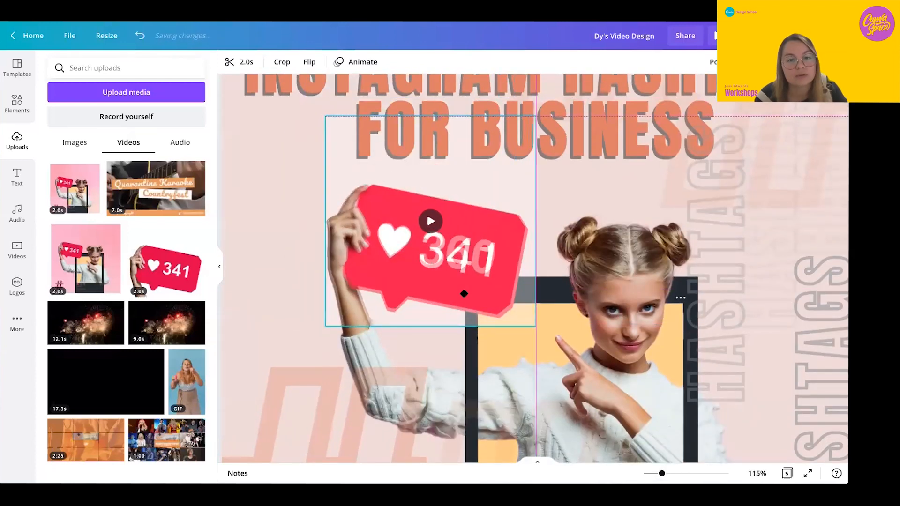
left_click_drag(536, 319, 535, 328)
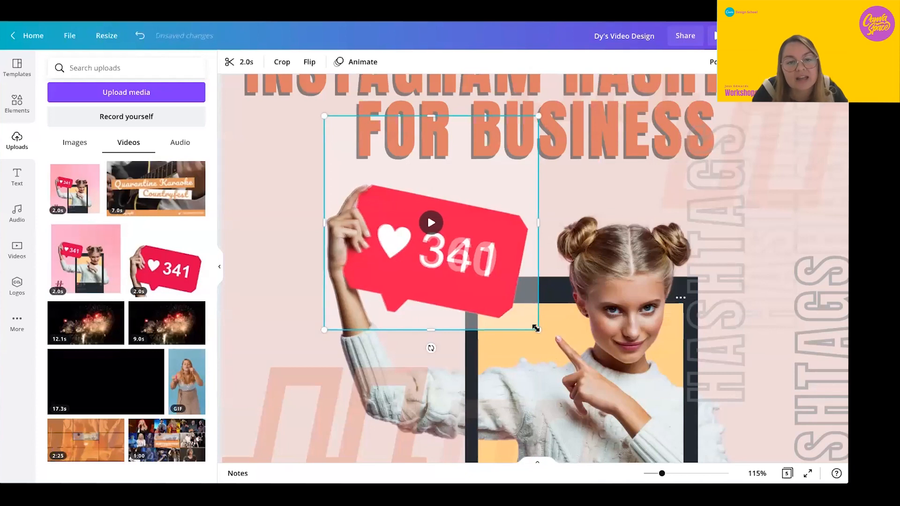
left_click_drag(538, 331, 539, 332)
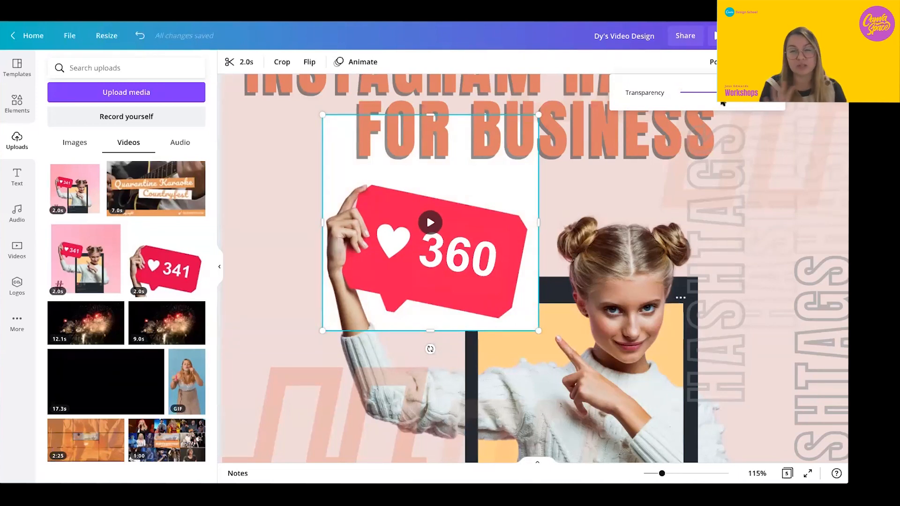
Crop all four sides of the like-count video tightly around the red sign so no white background covers the design
left_click_drag(430, 114, 430, 216)
left_click_drag(323, 264, 374, 266)
left_click_drag(539, 276, 507, 275)
left_click_drag(440, 328, 435, 293)
left_click(284, 268)
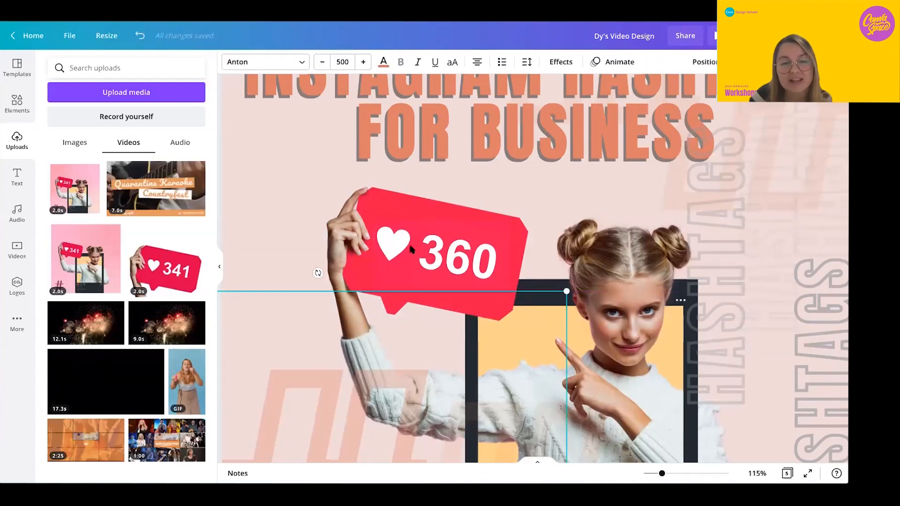
Try a saturation of 2 on the photo of the woman, then reset the saturation to 0
scroll(427, 253, "down", 3)
scroll(395, 189, "up", 3)
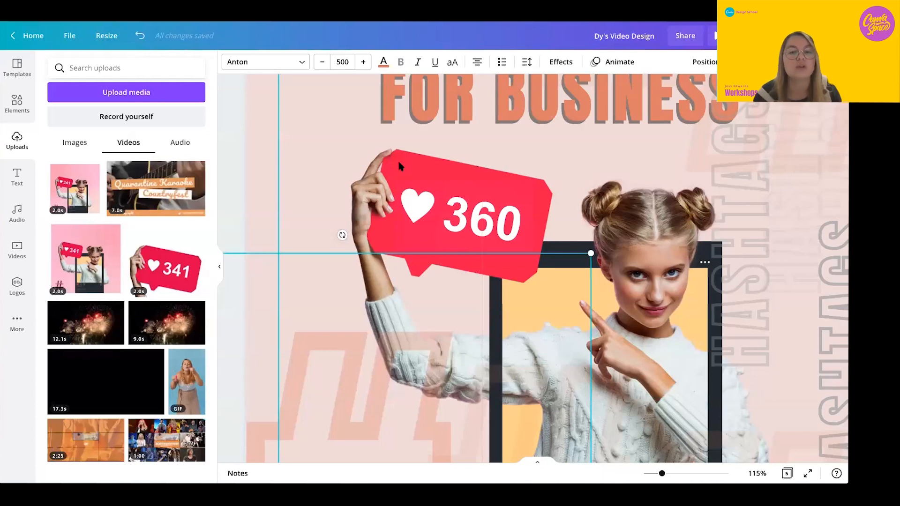
left_click(398, 163)
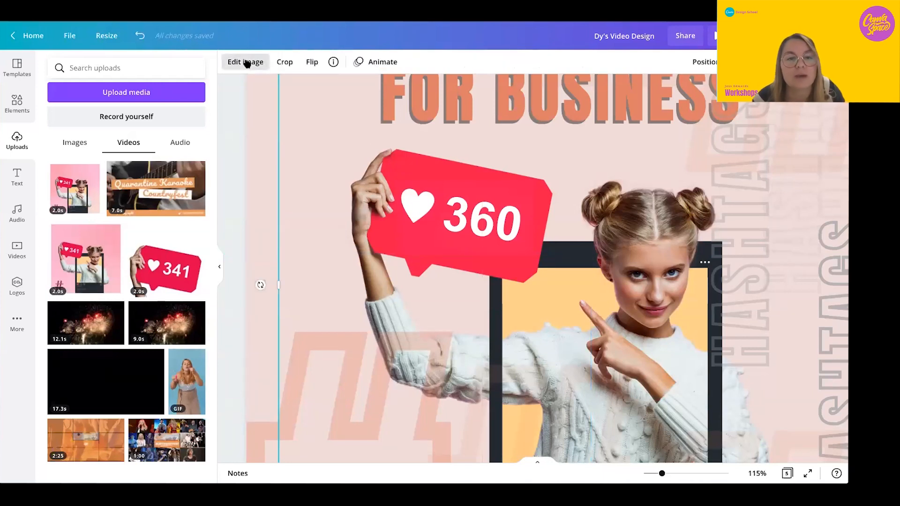
left_click(247, 63)
left_click_drag(126, 284, 127, 286)
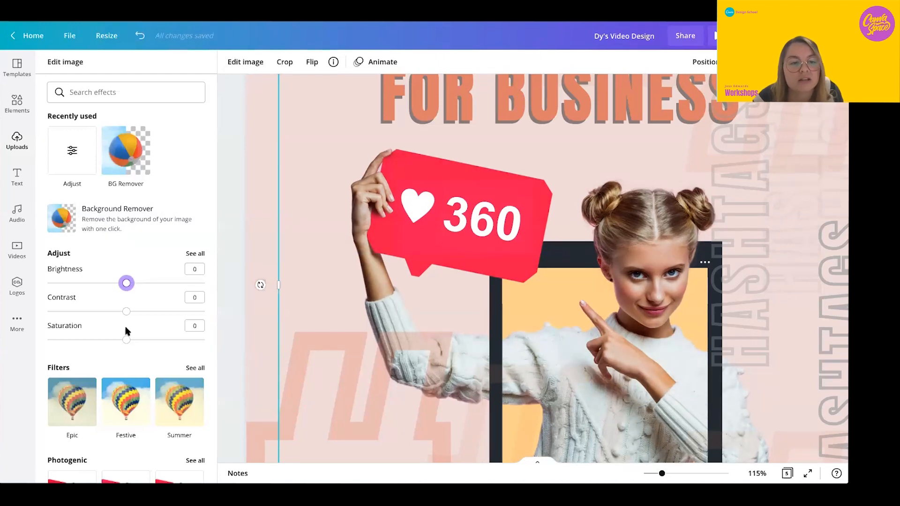
mouse_move(128, 343)
left_mouse_down()
mouse_move(119, 342)
mouse_move(129, 342)
left_mouse_up()
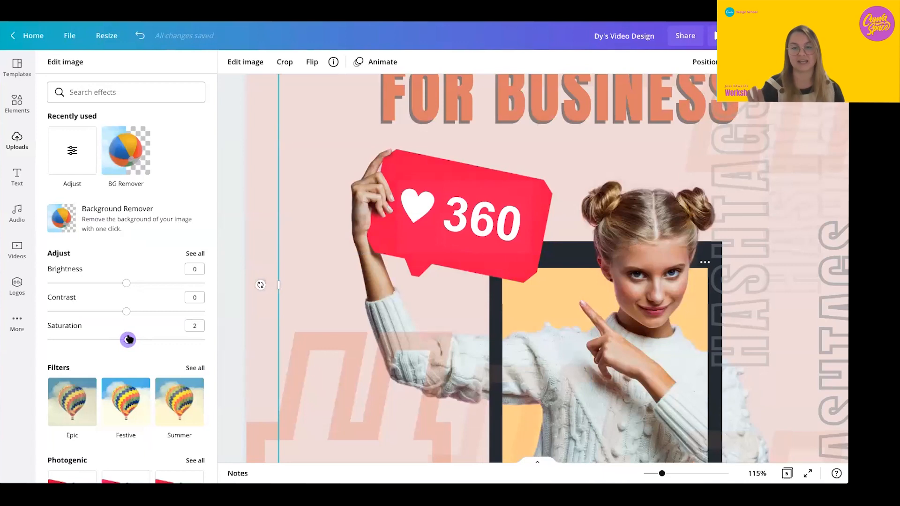
double_click(203, 321)
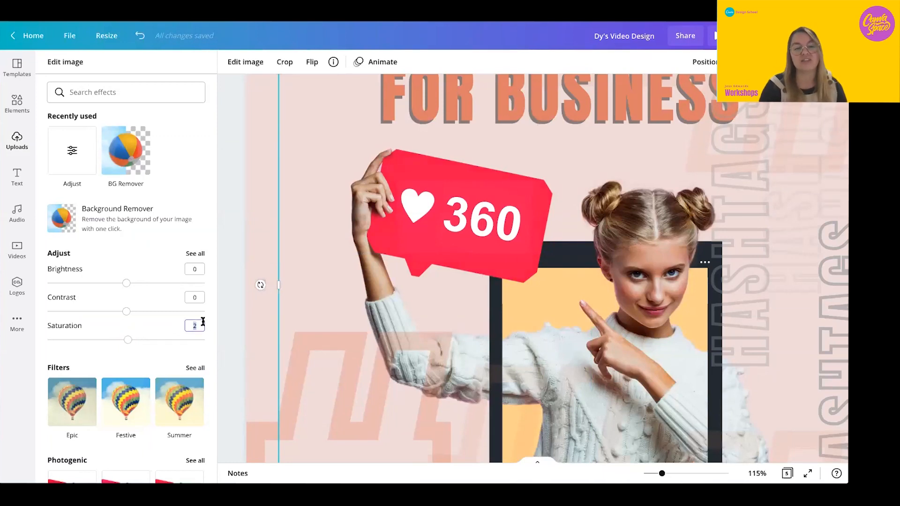
key("Return")
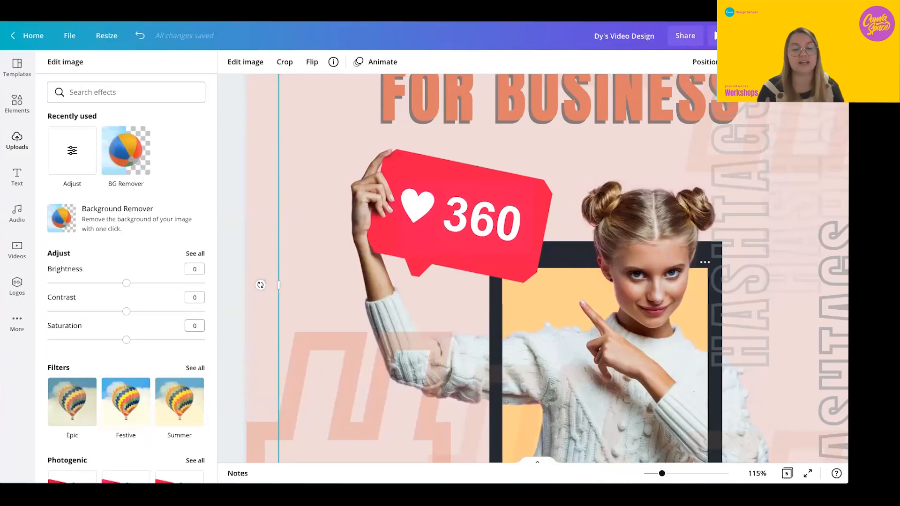
scroll(327, 318, "down", 5)
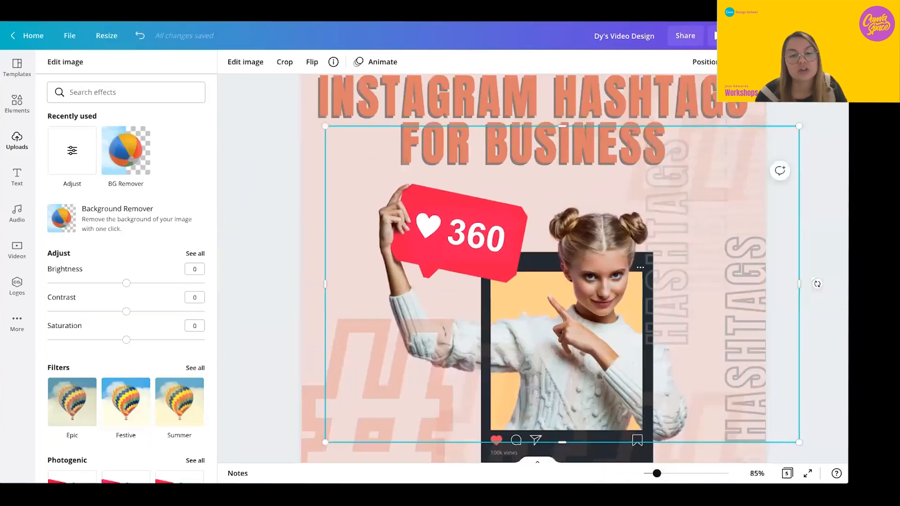
left_click(333, 317)
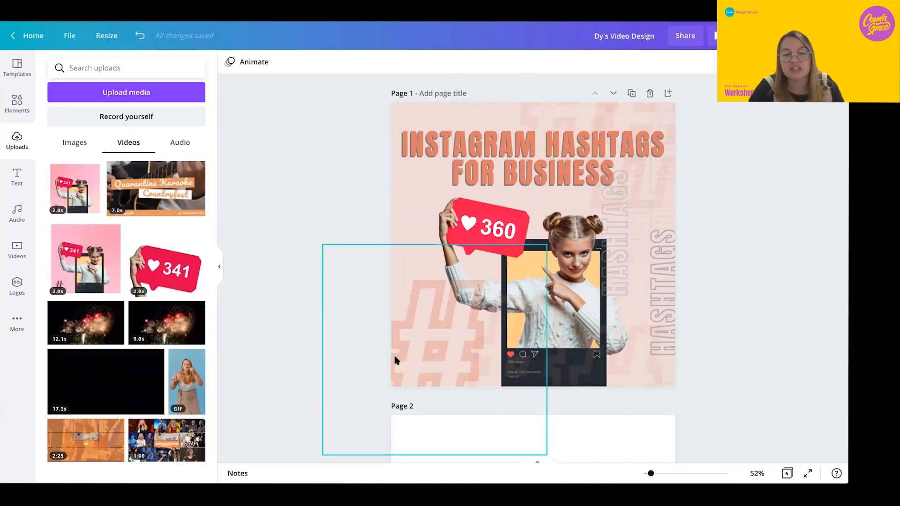
Delete the large hash symbols and the vertical HASHTAGS texts from the background of page 1
left_click_drag(394, 359, 676, 353)
left_click_drag(663, 290, 664, 450)
left_click_drag(615, 268, 576, 109)
key("Delete")
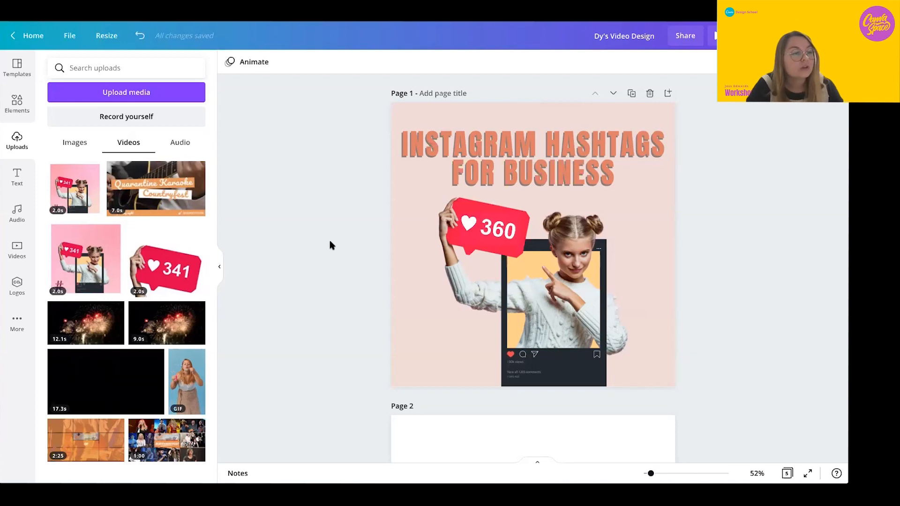
left_click(402, 266)
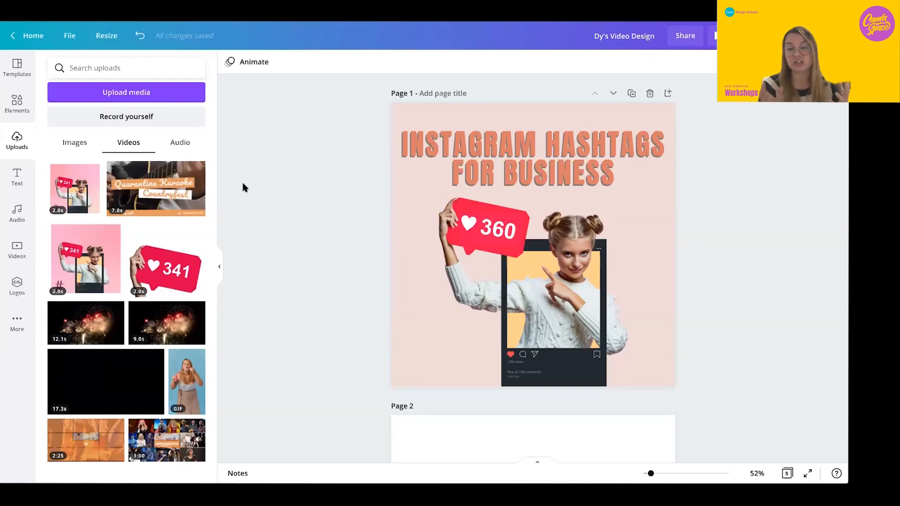
Search the elements library for "pink texture"
left_click(14, 101)
left_click(87, 68)
type("pink texur")
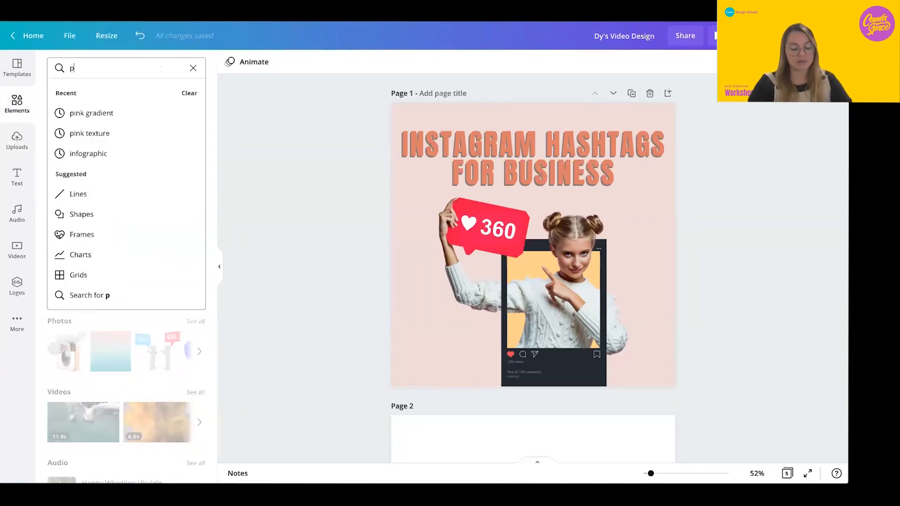
key("BackSpace")
type("ture")
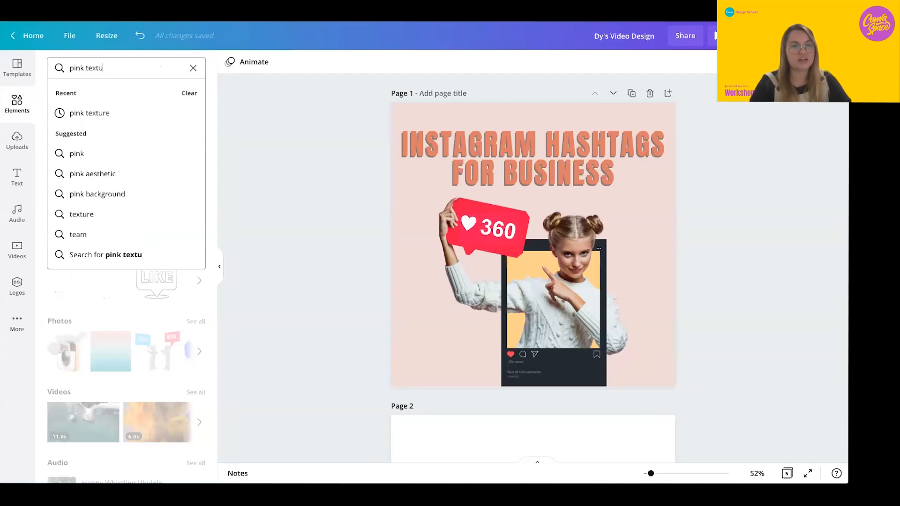
key("Return")
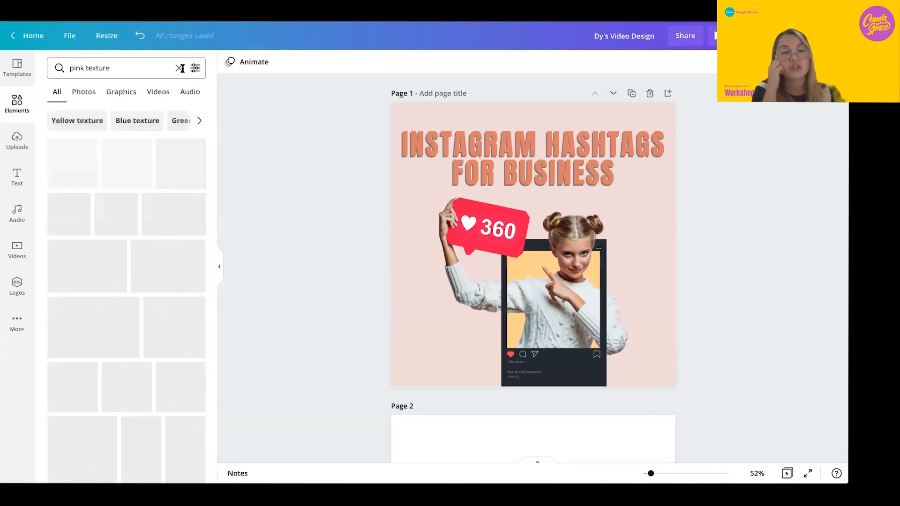
Filter the pink texture results to animated elements only
left_click(194, 70)
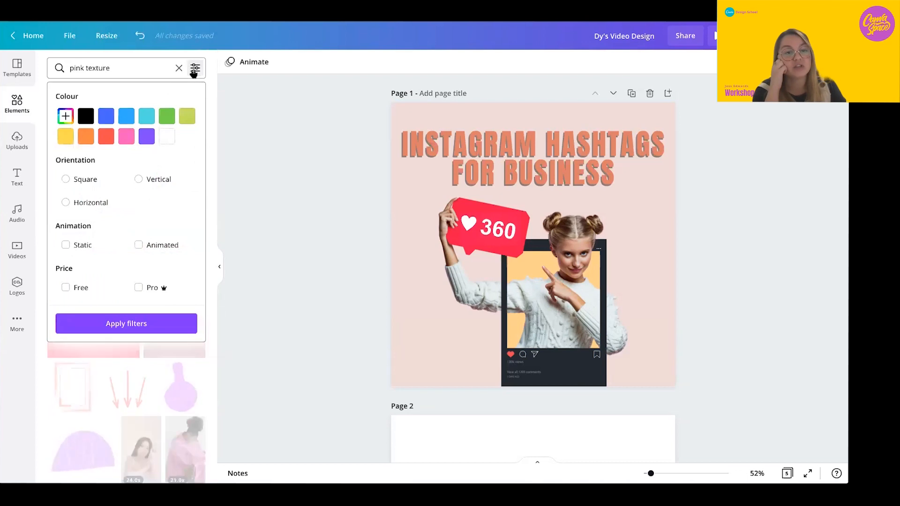
left_click(138, 246)
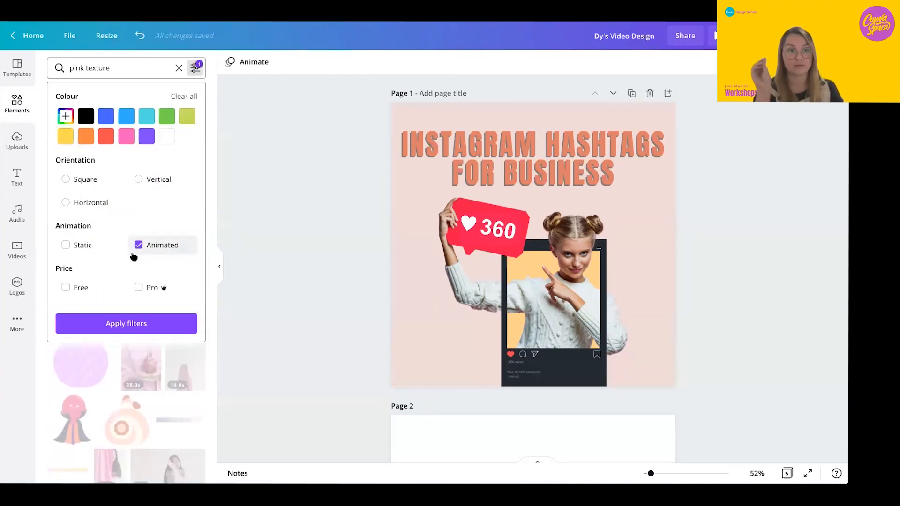
left_click(125, 324)
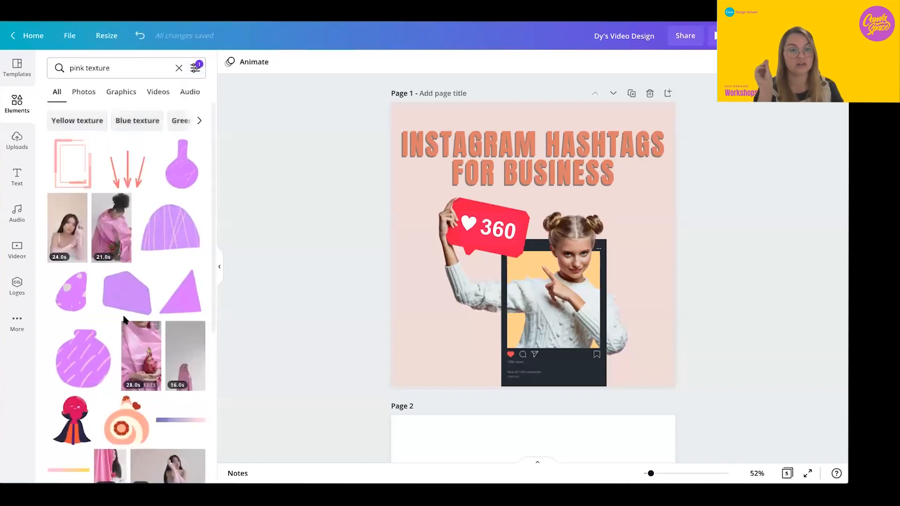
Add the animated pink gradient blob with the rounded, indented outline from the pink texture graphics to page 1
scroll(126, 322, "down", 5)
scroll(124, 322, "down", 6)
scroll(124, 321, "up", 9)
scroll(123, 318, "up", 2)
left_click(121, 92)
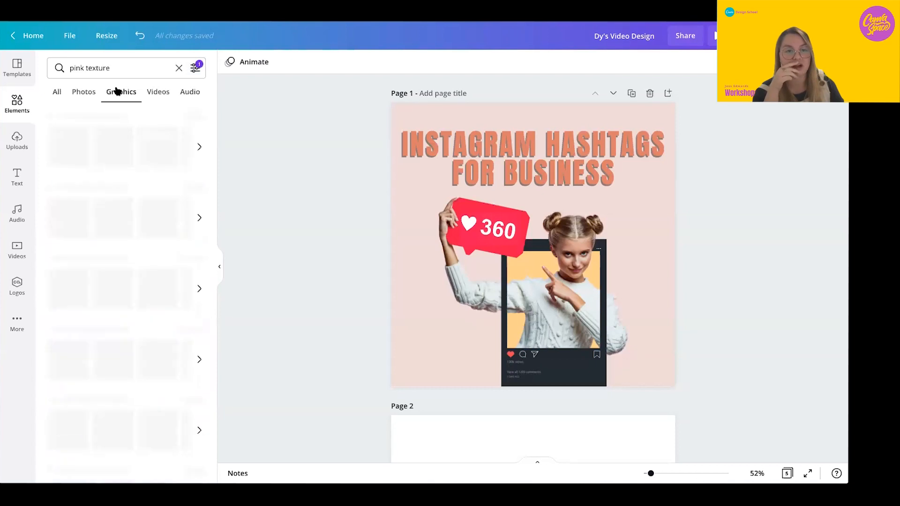
scroll(146, 221, "down", 7)
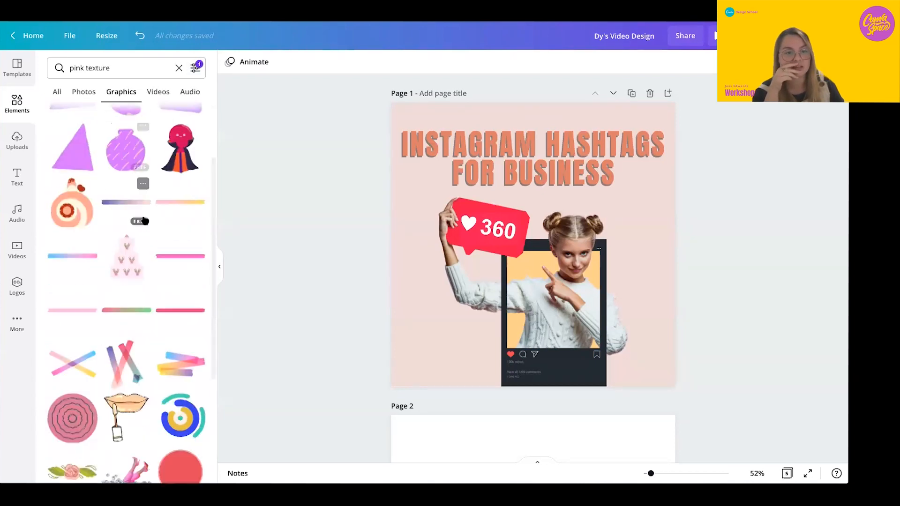
scroll(146, 221, "down", 10)
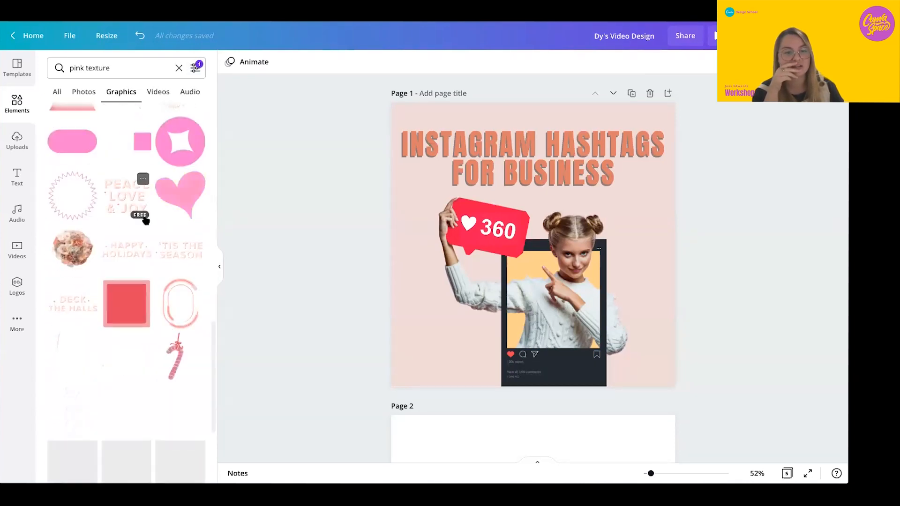
scroll(146, 220, "down", 10)
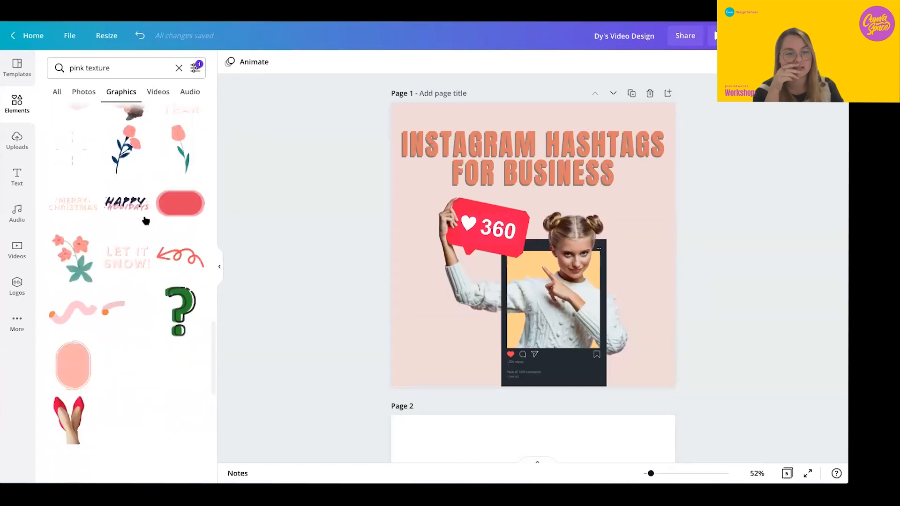
scroll(146, 221, "down", 5)
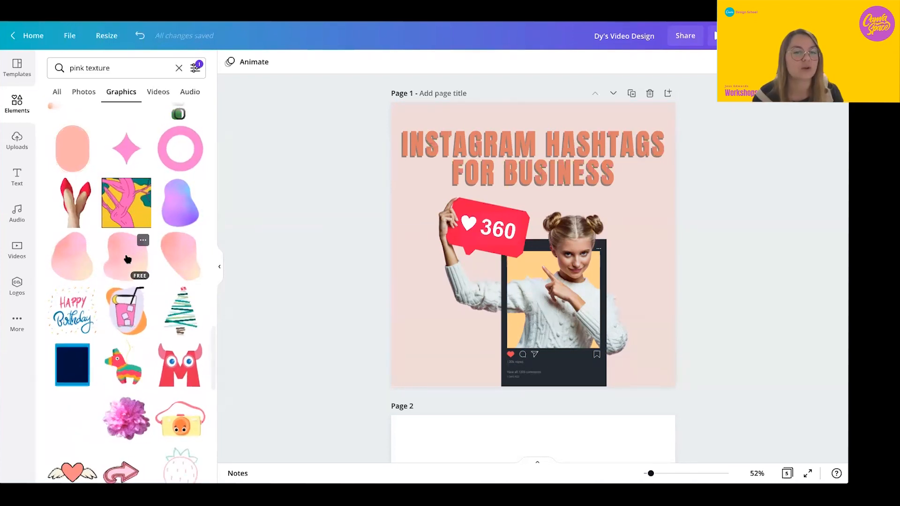
left_click(127, 260)
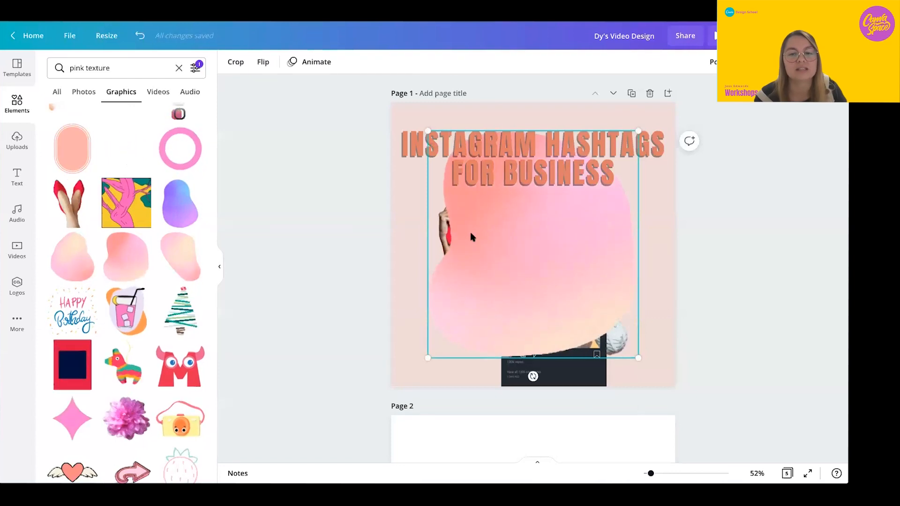
Enlarge the gradient blob past the page edges until it covers all of page 1
left_click_drag(424, 135, 331, 68)
left_click_drag(638, 357, 737, 453)
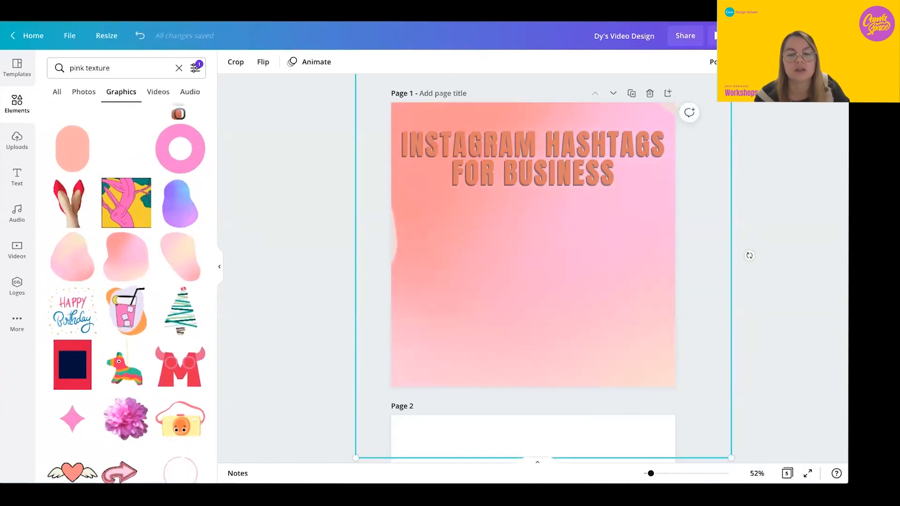
scroll(749, 255, "down", 3)
scroll(438, 297, "down", 1)
left_click_drag(449, 82, 413, 61)
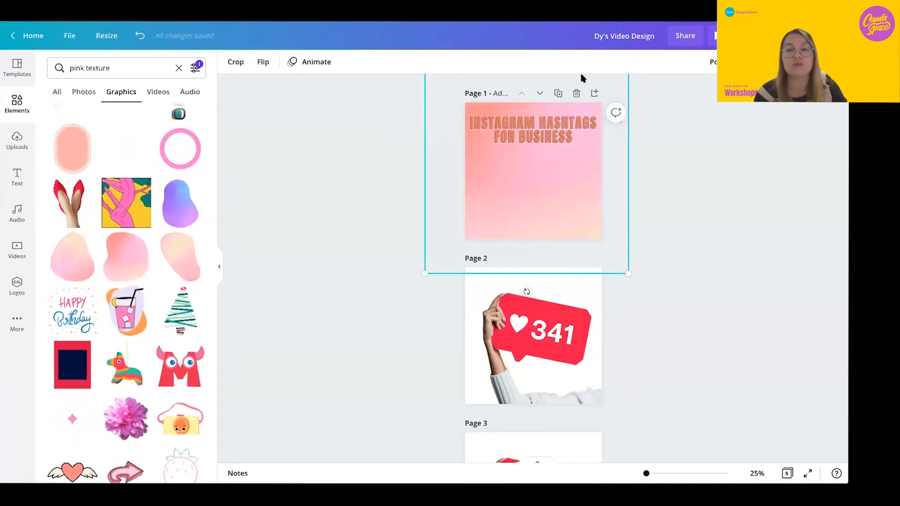
Move the gradient blob backwards in the layer order, behind the woman's photo, the likes sign and the post frame
left_click(713, 61)
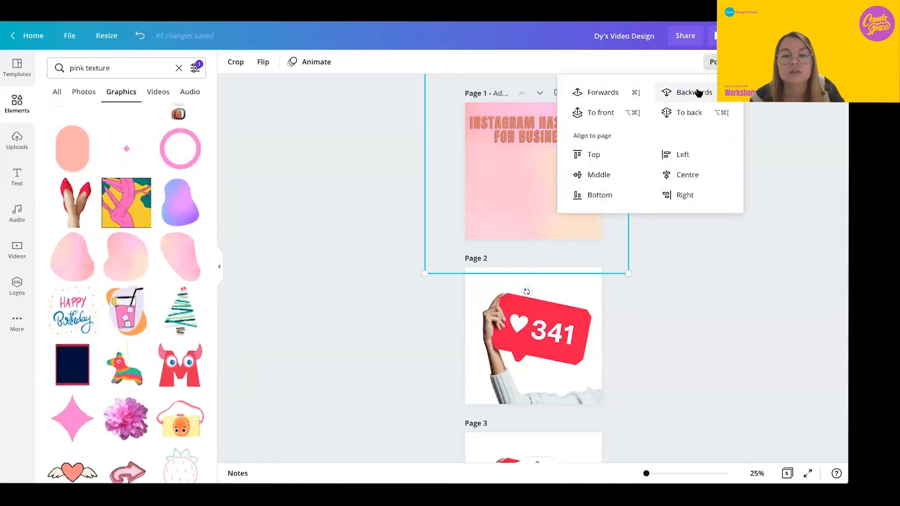
left_click(698, 92)
left_click(698, 93)
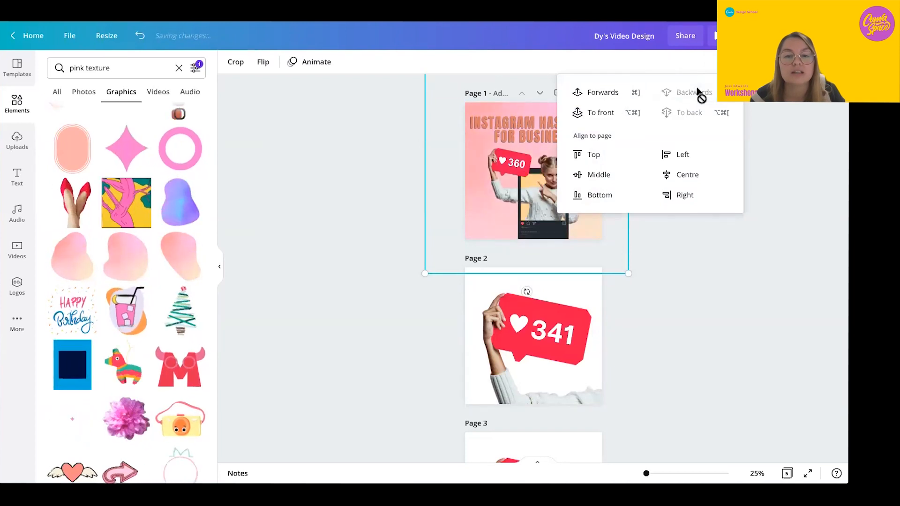
left_click(392, 168)
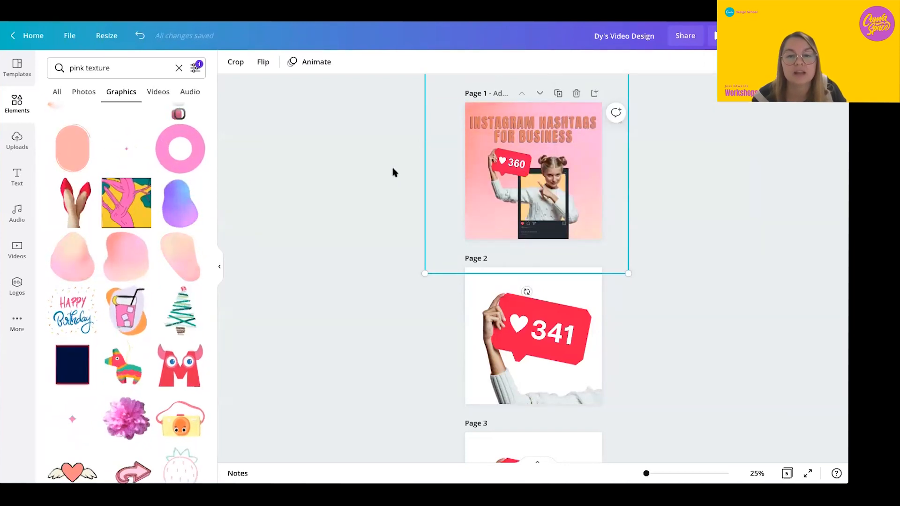
Crop the gradient blob's left and bottom sides to straight edges just inside the page
left_click(452, 200)
left_click(470, 208)
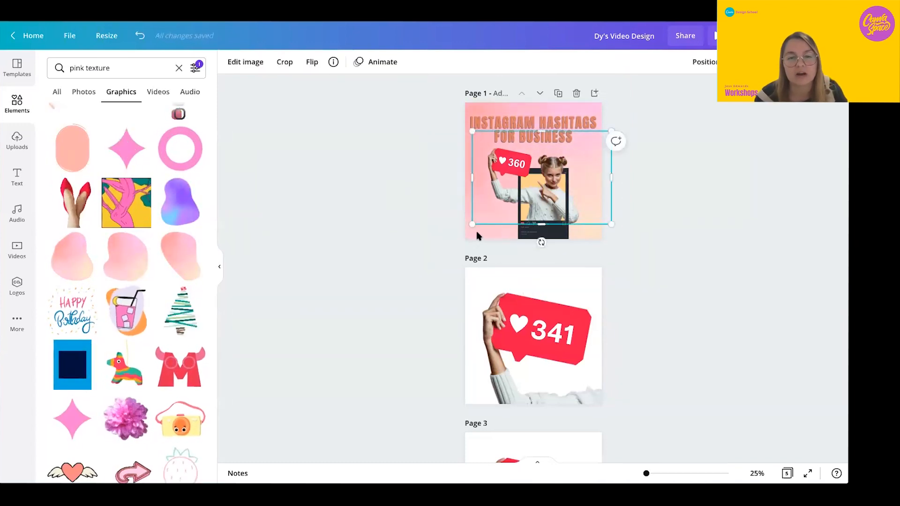
left_click(539, 238)
double_click(439, 268)
left_click_drag(426, 270, 474, 230)
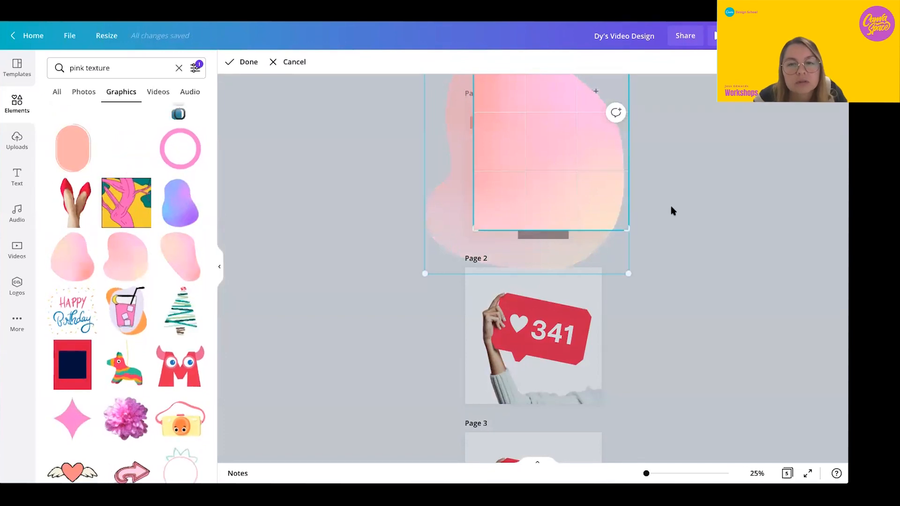
left_click(671, 207)
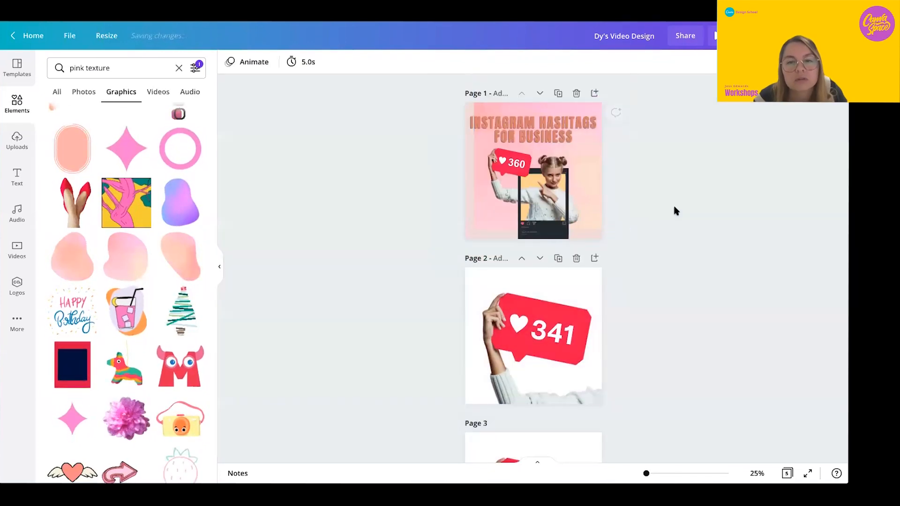
Crop the gradient blob's top and right sides so it forms a near-square panel inside page 1
left_click(483, 108)
double_click(484, 107)
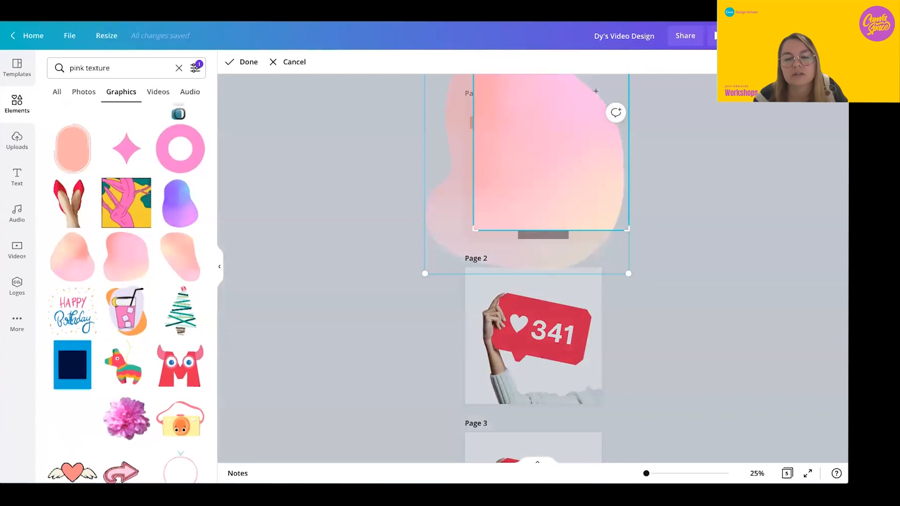
key("ctrl+minus")
left_click_drag(567, 81, 558, 107)
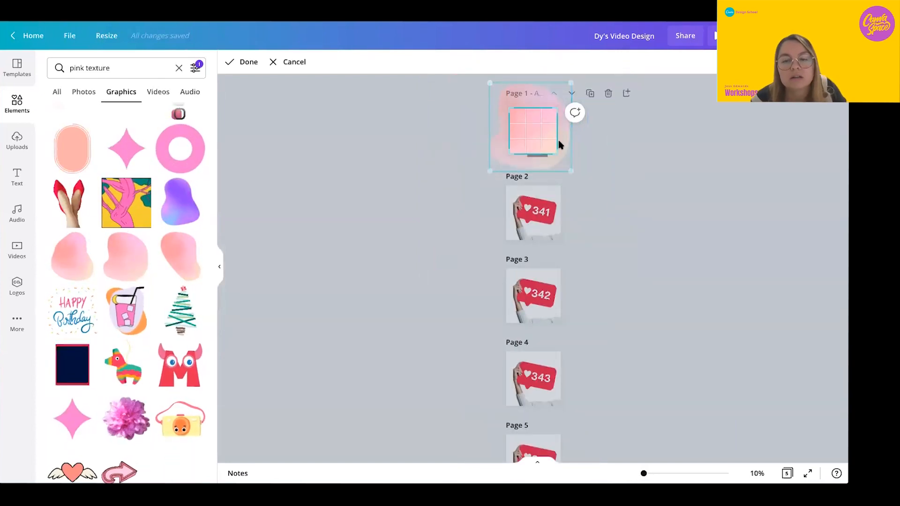
key("ctrl+alt+0")
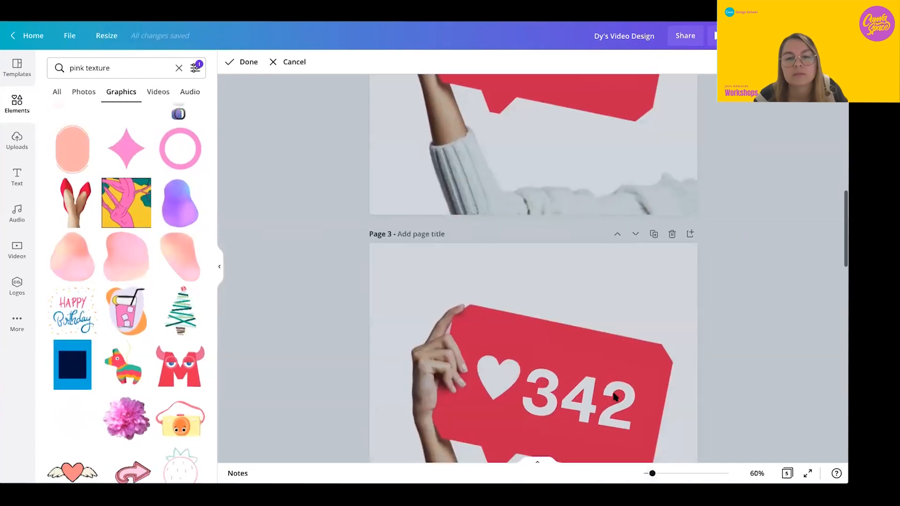
scroll(614, 393, "up", 9)
left_click(614, 386)
scroll(614, 385, "up", 3)
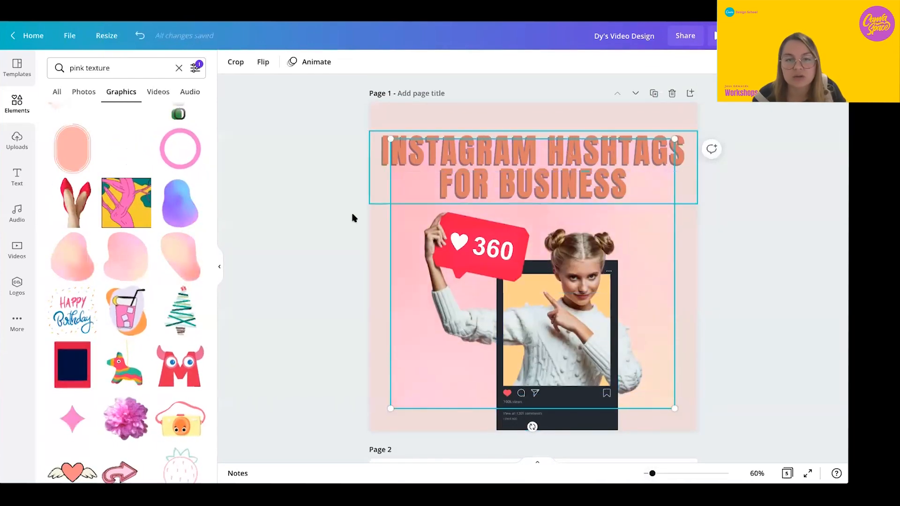
Remove the flat pink background of page 1 and extend the gradient panel's crop slightly upwards for an even border
left_click(381, 229)
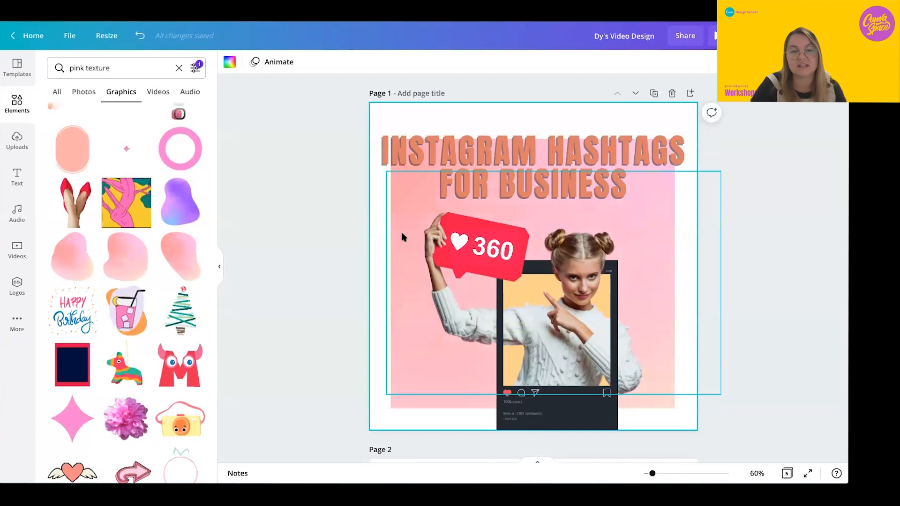
double_click(513, 231)
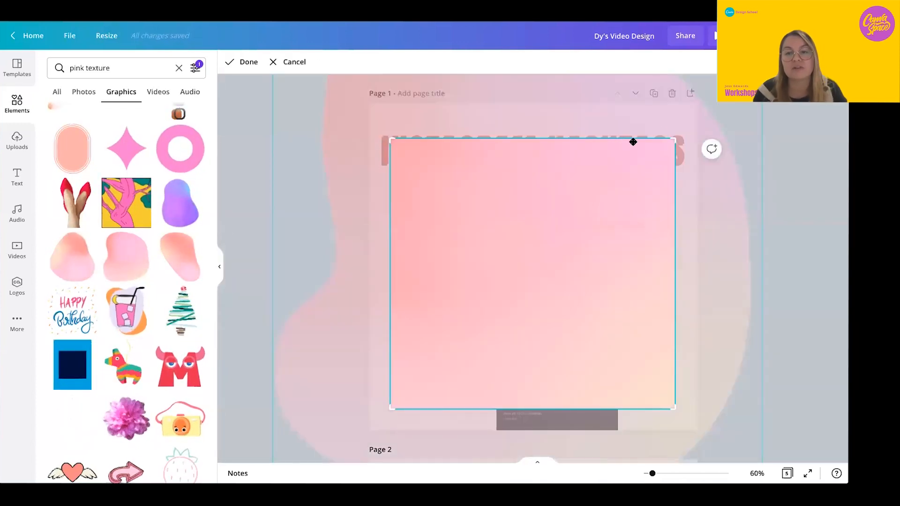
left_click_drag(671, 128, 676, 123)
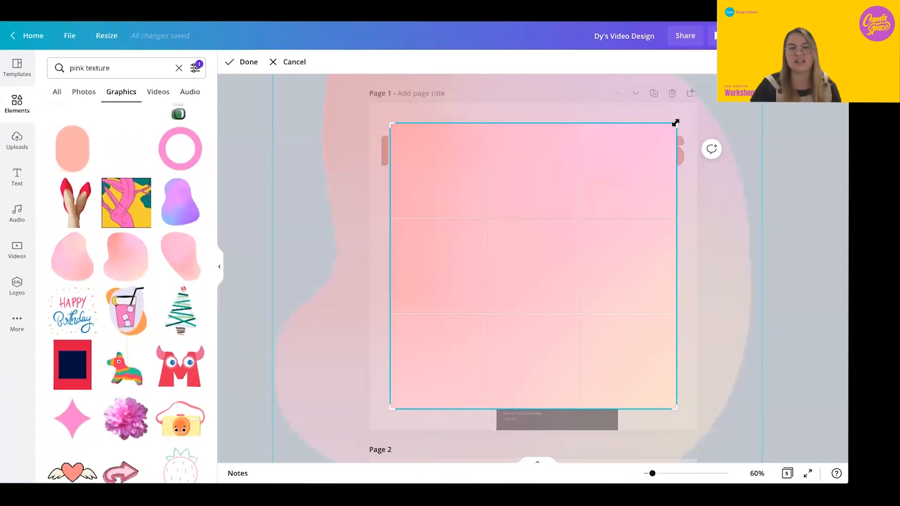
key("Return")
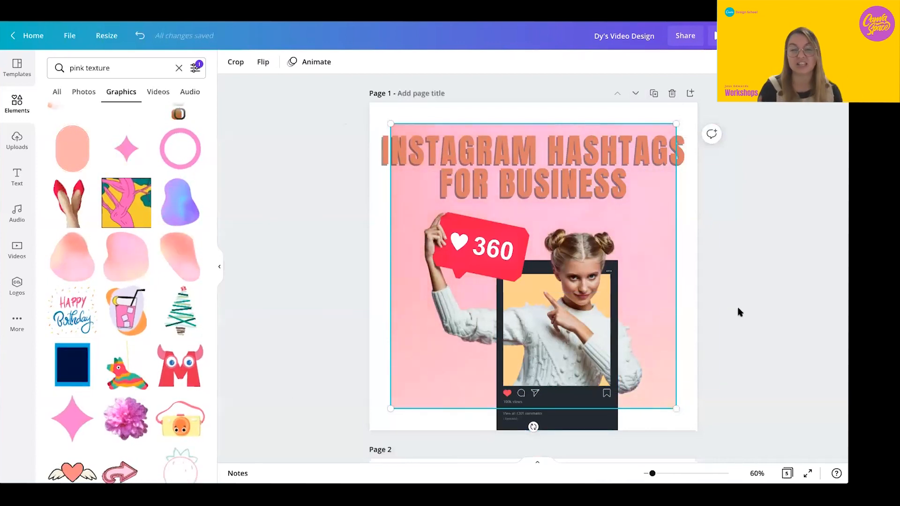
left_click(334, 279)
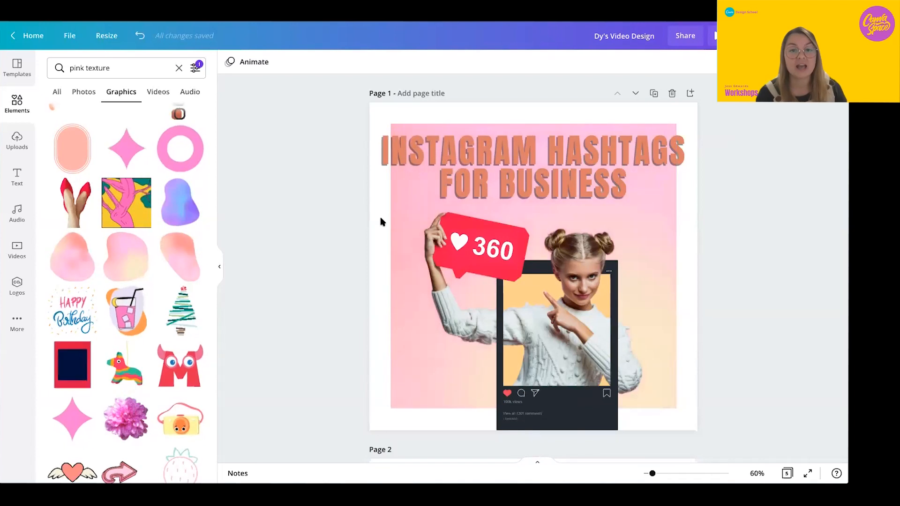
Recolour the INSTAGRAM HASHTAGS FOR BUSINESS title white
left_click(498, 162)
left_click(498, 163)
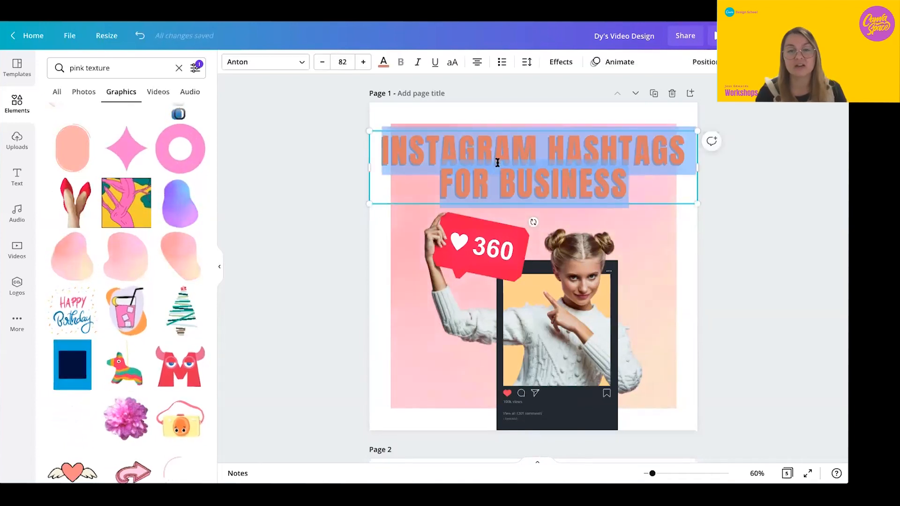
left_click(334, 222)
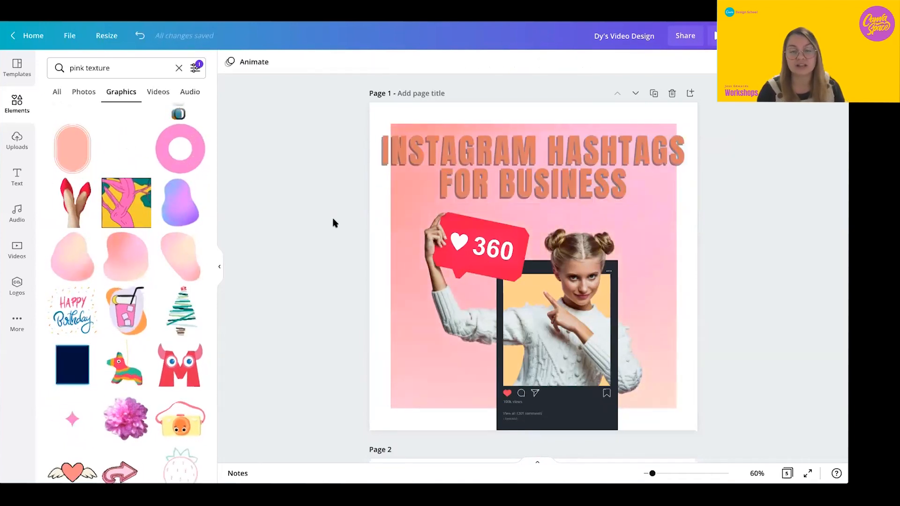
left_click(470, 181)
left_click(470, 181)
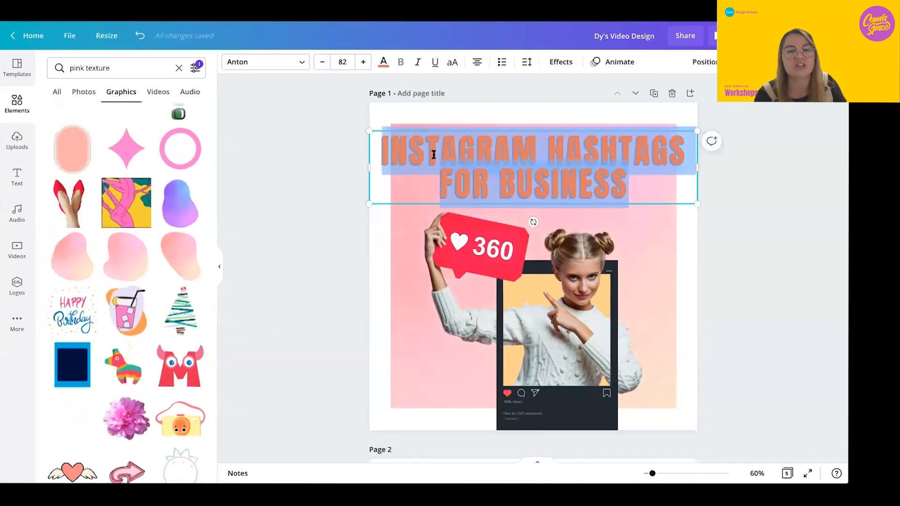
left_click(91, 118)
left_click(86, 142)
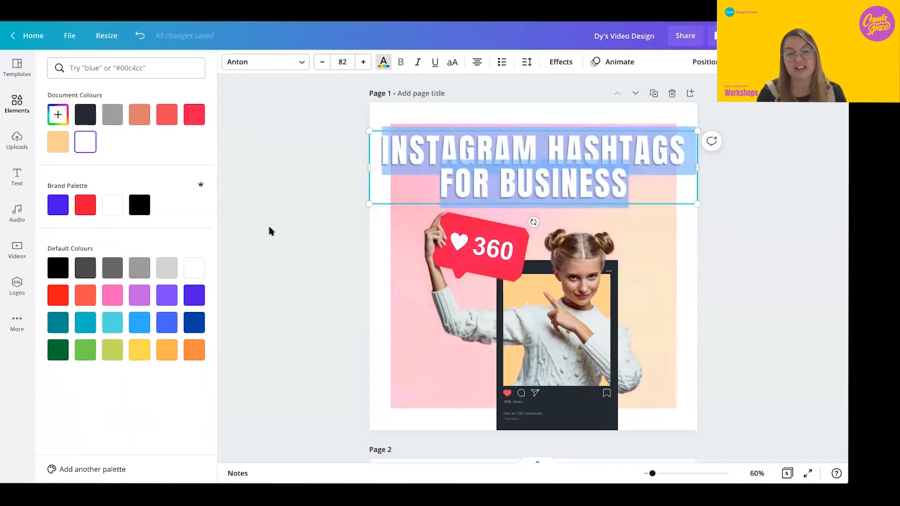
left_click(272, 229)
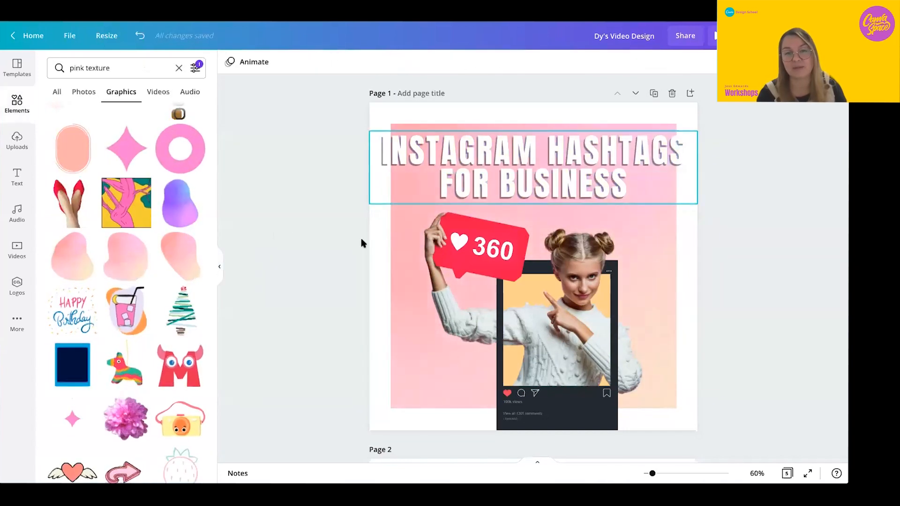
Replace the title's Shadow effect with the Lift effect
left_click(521, 150)
left_click(521, 152)
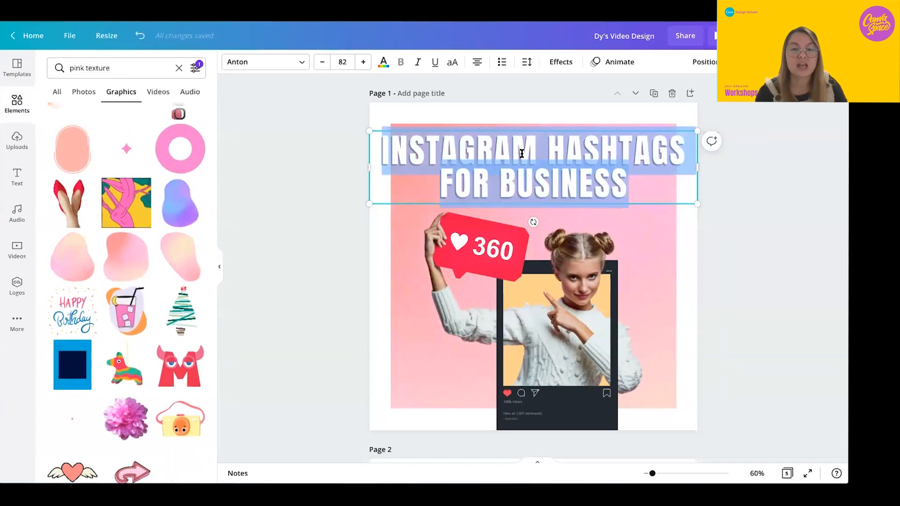
left_click(562, 64)
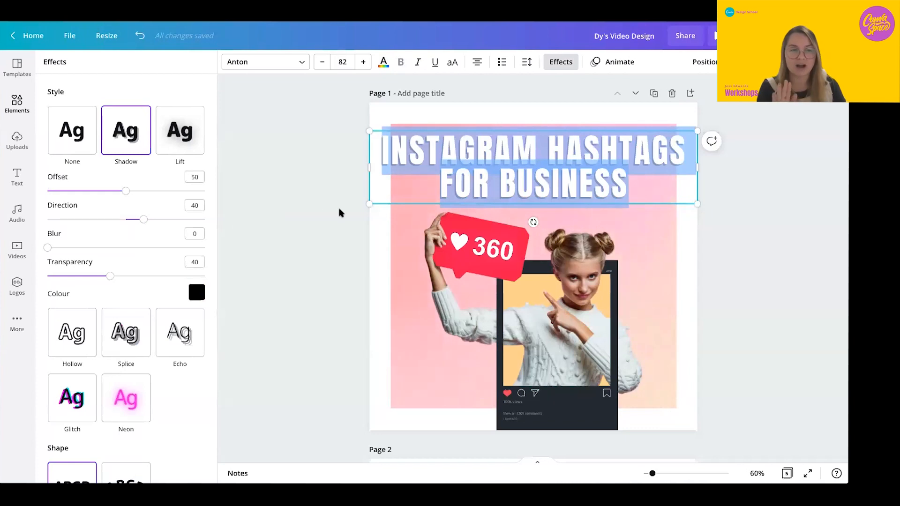
left_click(193, 144)
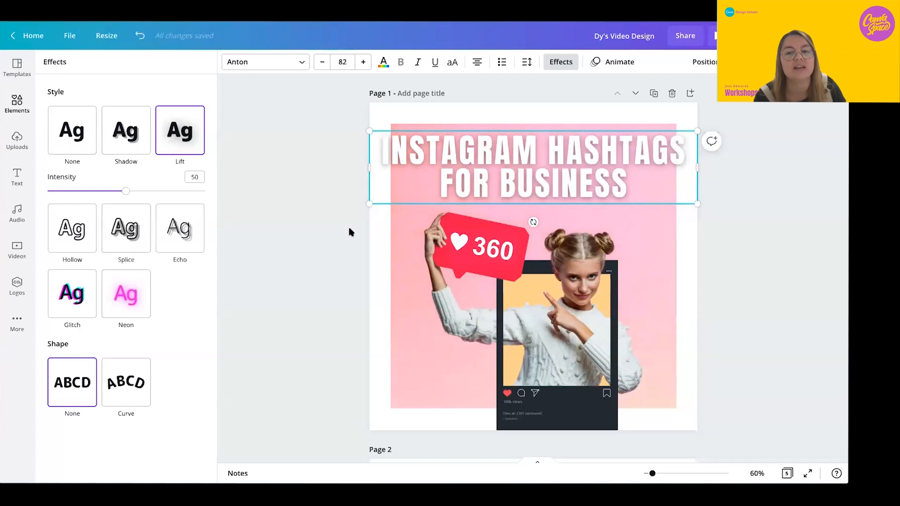
Search the fonts for "sensa" and set the title's font to Sensa Wild Fill
double_click(477, 157)
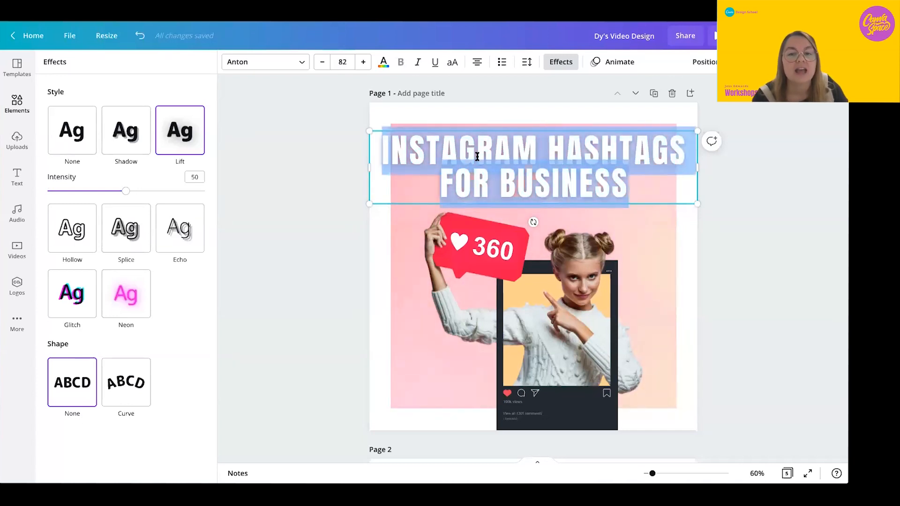
left_click(276, 69)
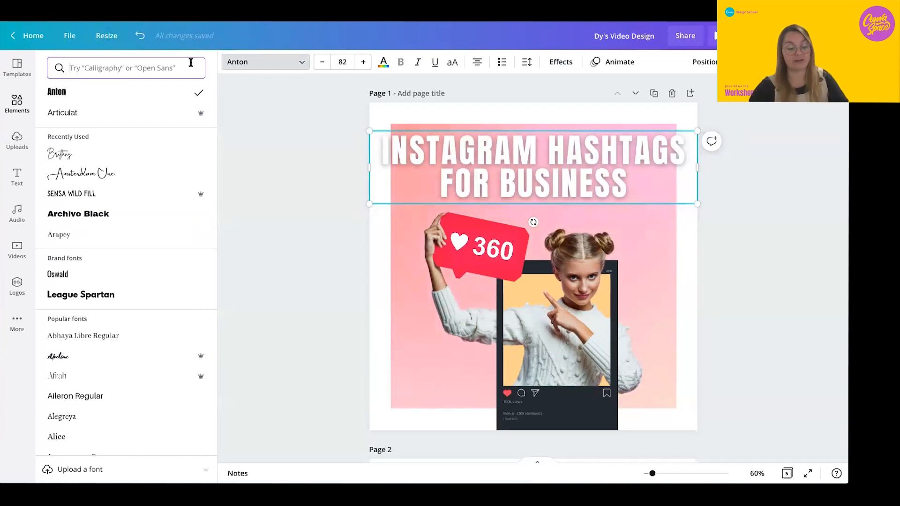
type("sensa")
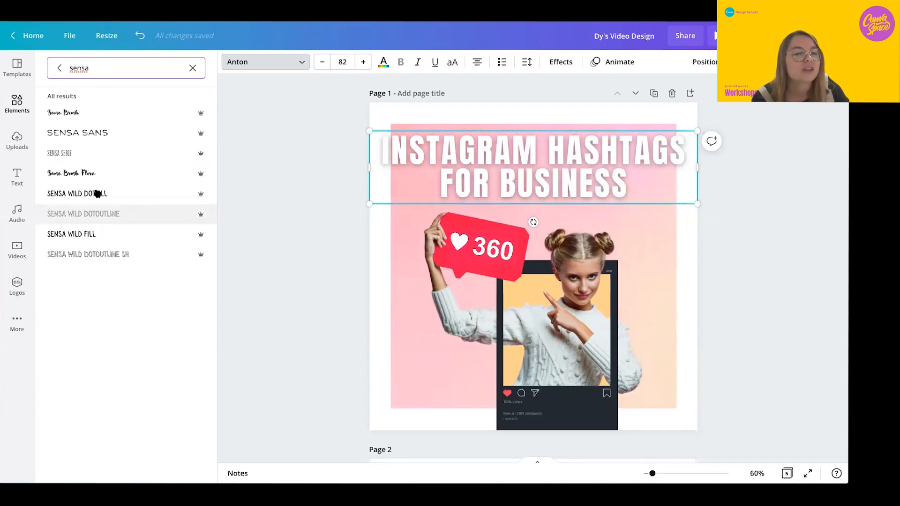
left_click(89, 234)
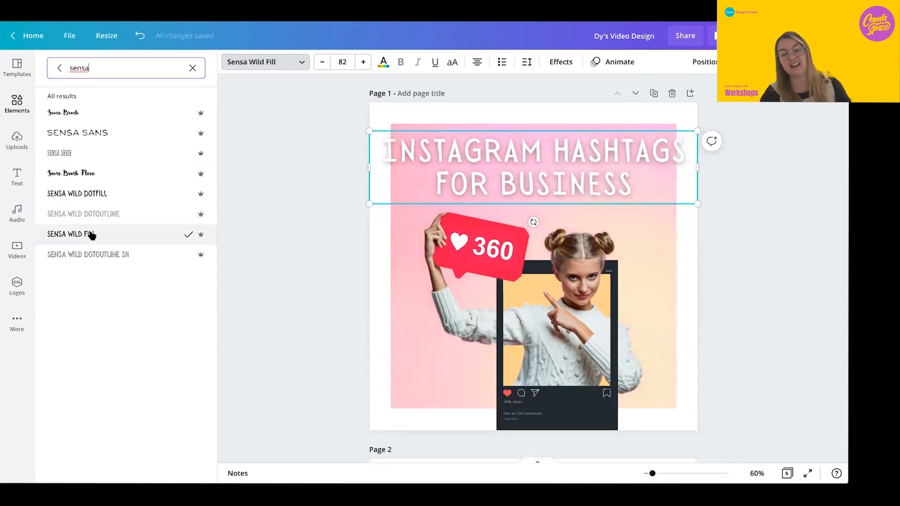
Search the fonts for "amsterdam" and try Amsterdam Three on the title
double_click(79, 67)
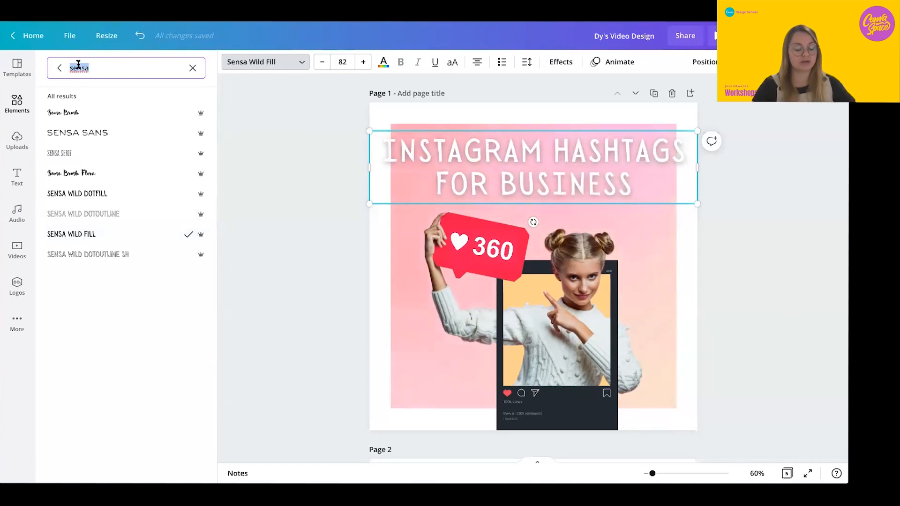
type("amsterdam")
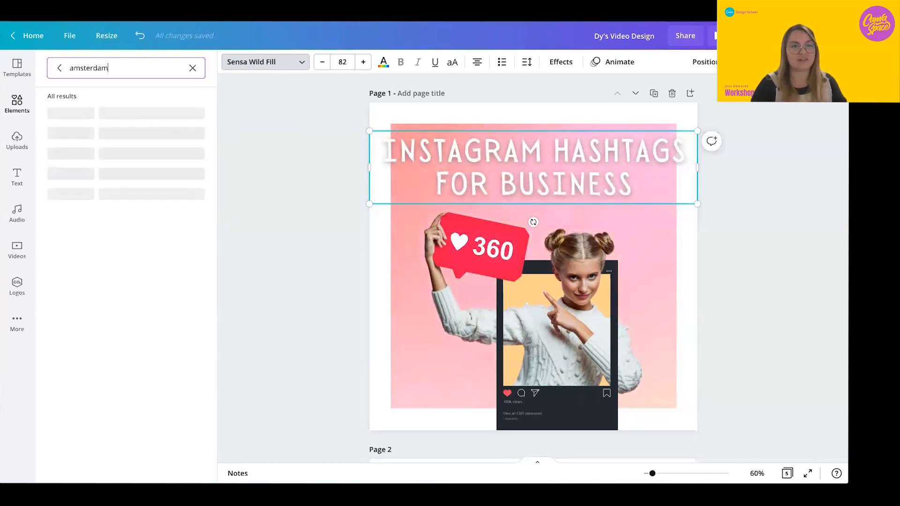
left_click(74, 133)
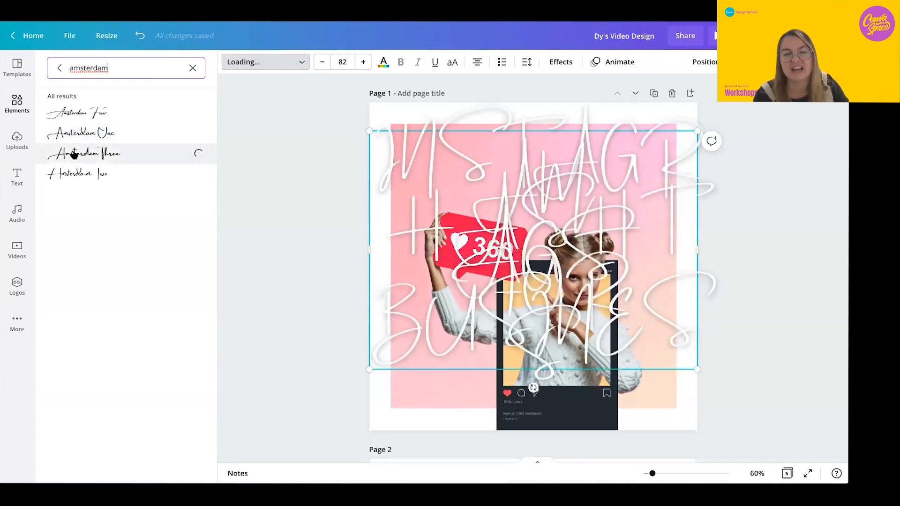
Set the title's font to Brittany and retype its text in title case as "Instagram Hashtags for Business"
double_click(83, 70)
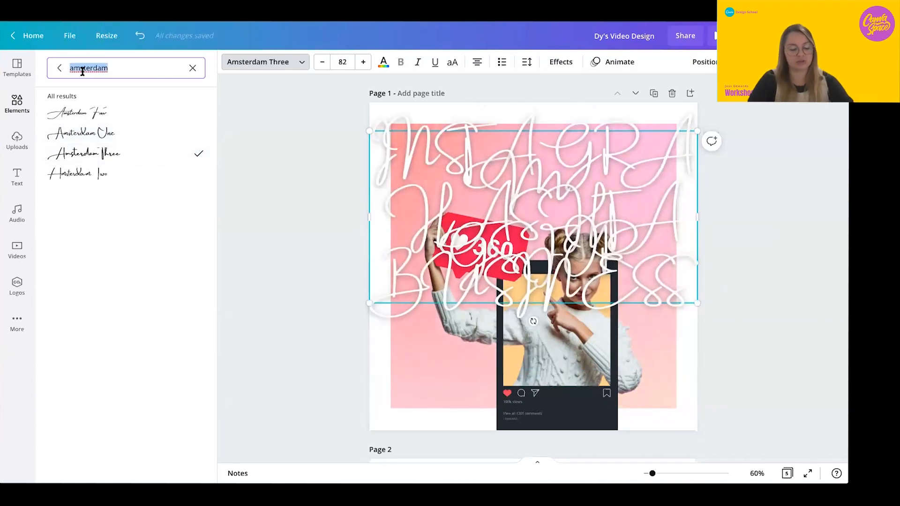
type("brittany")
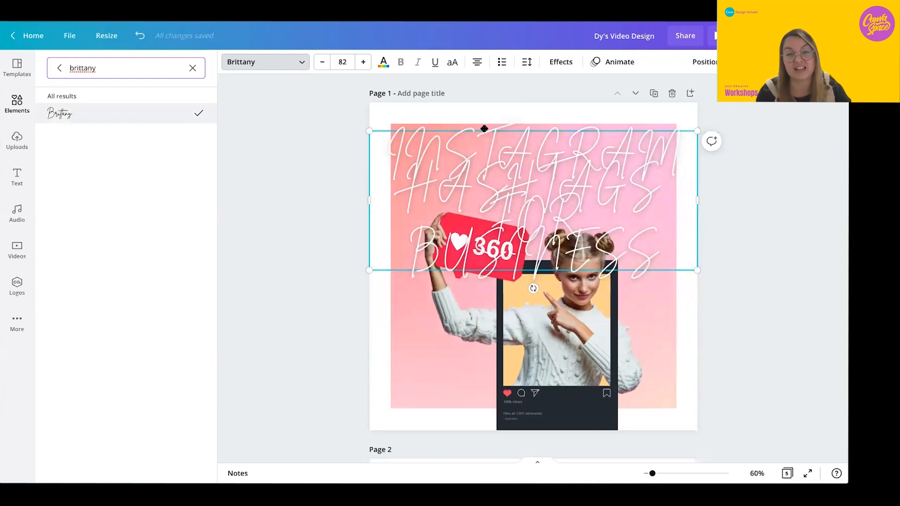
double_click(472, 168)
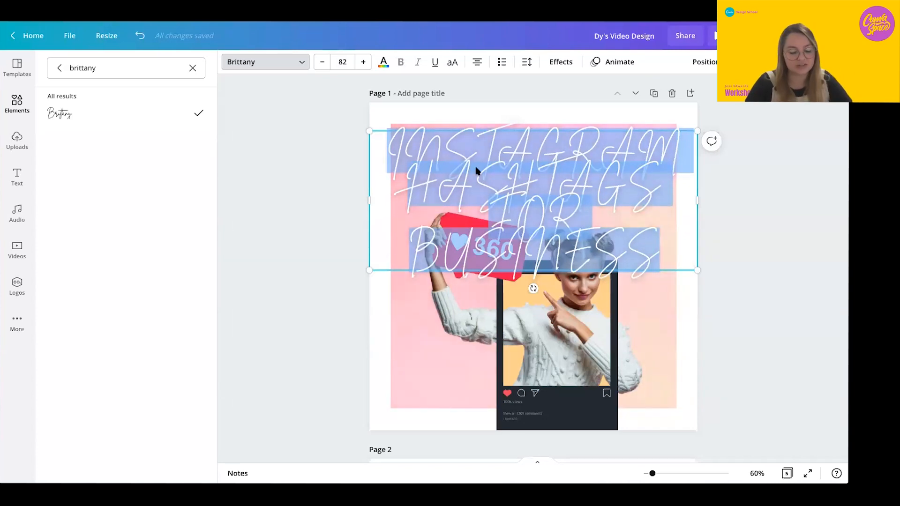
type("Instagram Hashtags for N")
type("usiness")
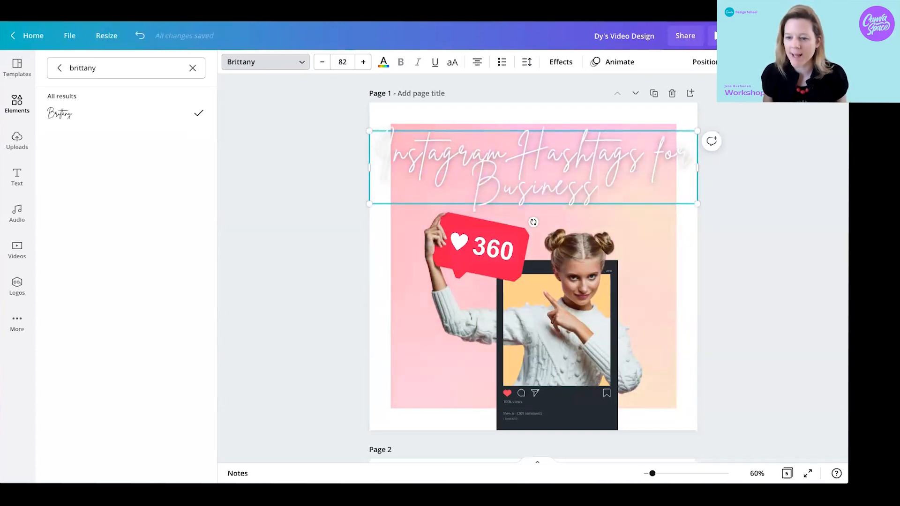
Narrow the title's text box so "for" wraps to the second line, and centre it at the top of the gradient panel
left_click_drag(681, 167, 664, 169)
left_click(639, 217)
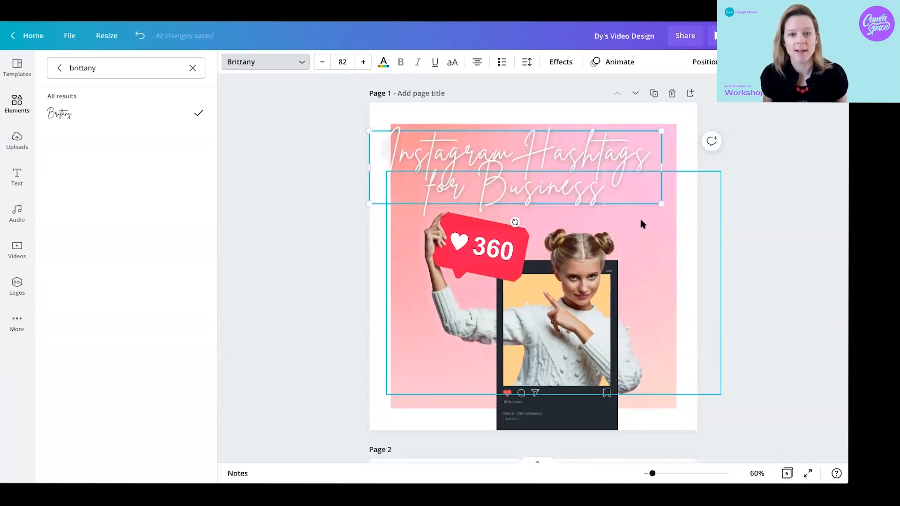
left_click(551, 159)
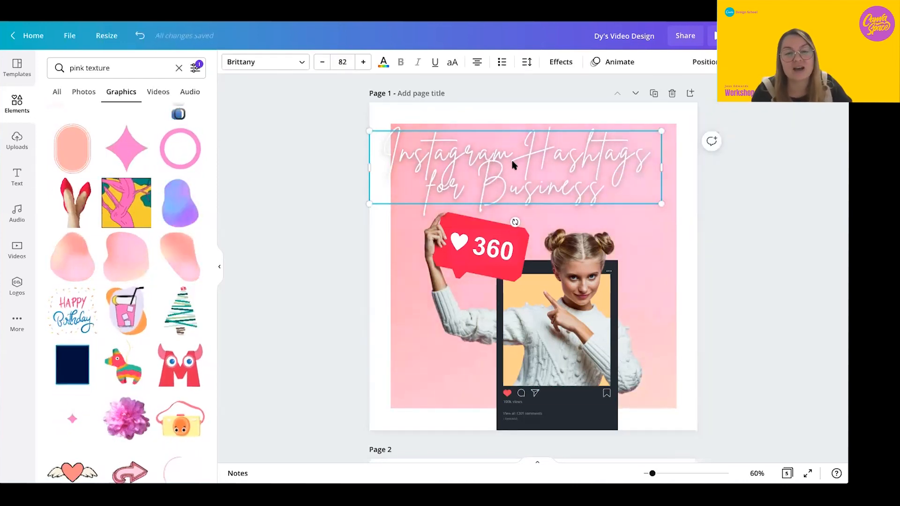
left_click_drag(518, 165, 534, 157)
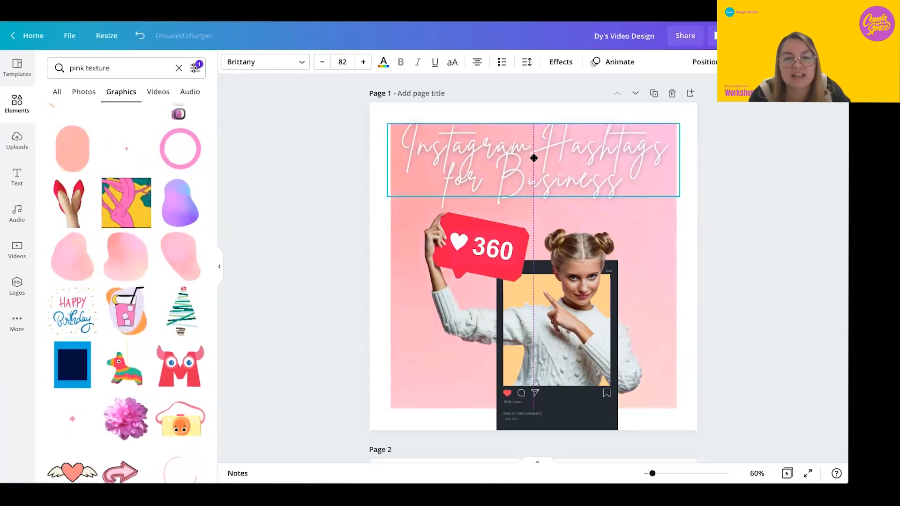
left_click(533, 156)
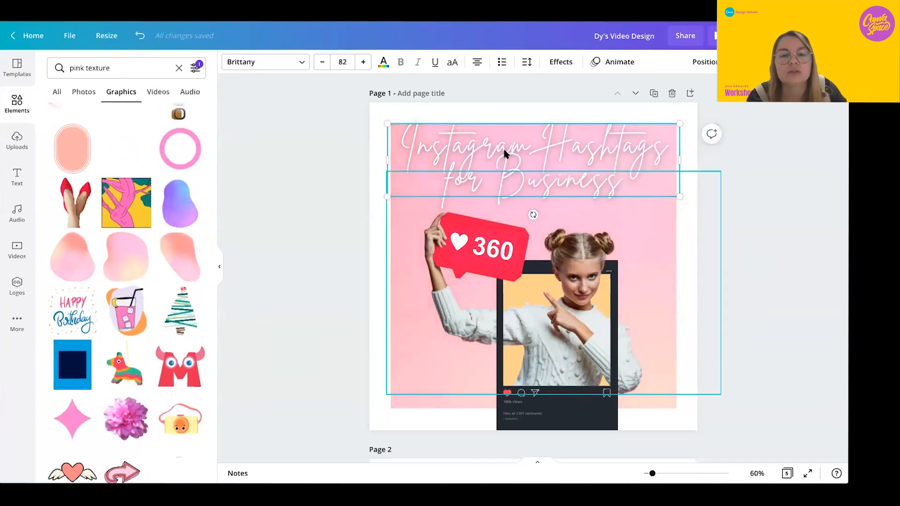
Enlarge the title to font size 91.8 and recentre it horizontally near the top of the page
left_click(649, 228)
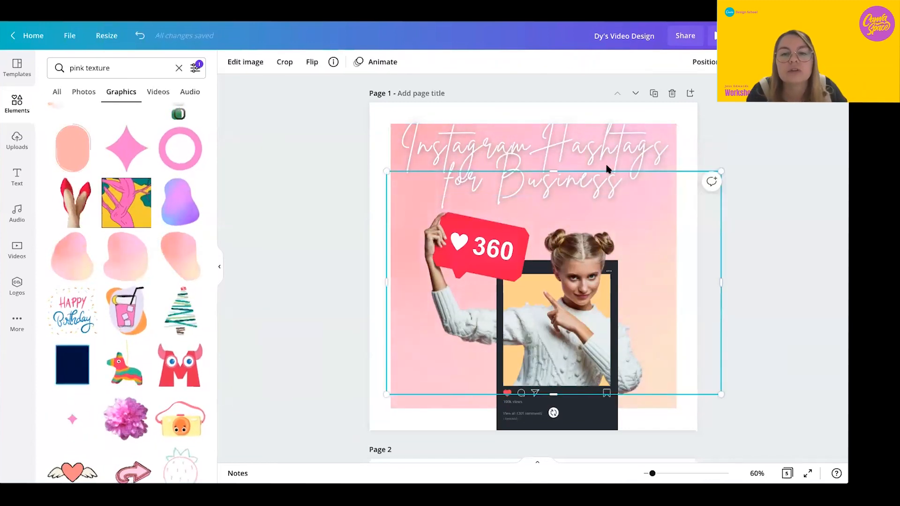
left_click(575, 143)
left_click_drag(692, 202, 720, 221)
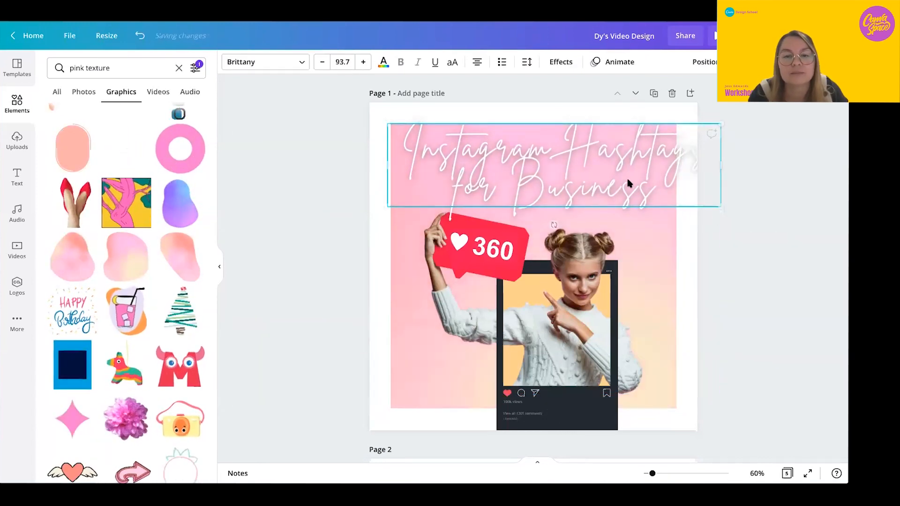
left_click_drag(623, 183, 611, 183)
left_click_drag(367, 205, 374, 205)
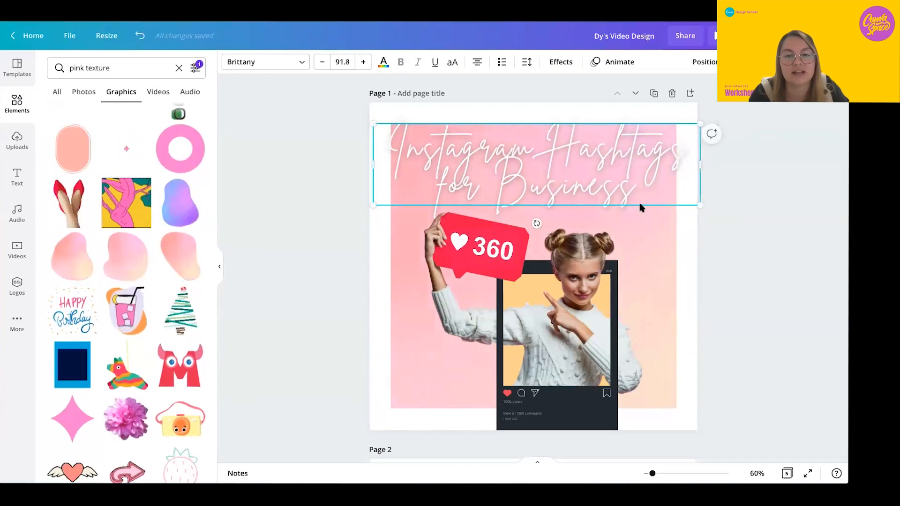
left_click(605, 185)
left_click_drag(568, 148, 565, 155)
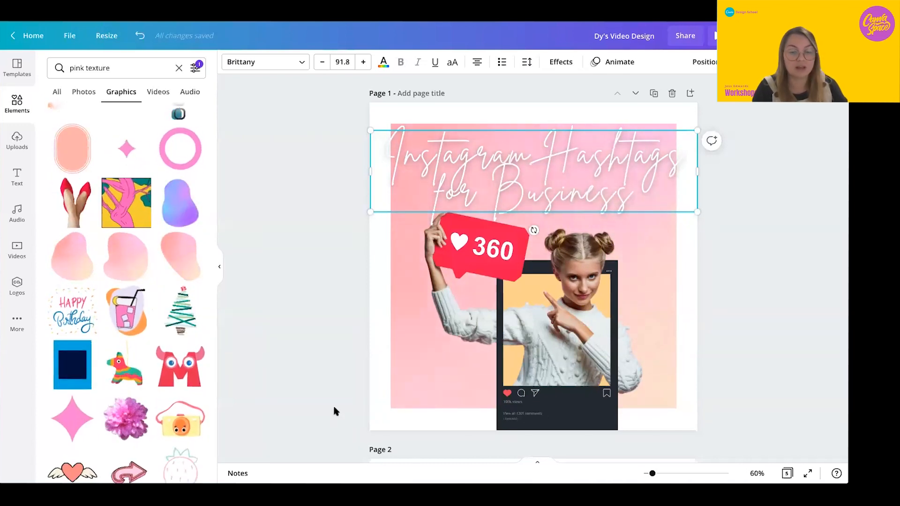
left_click(511, 323)
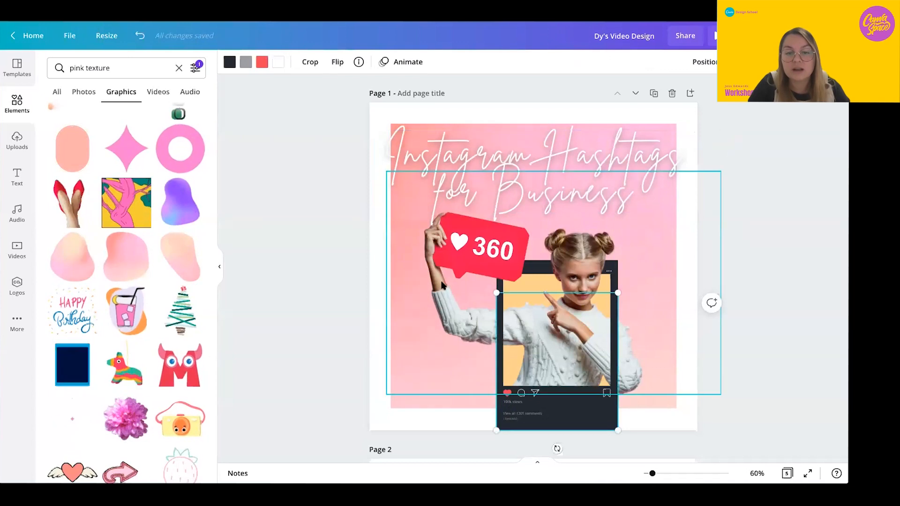
left_click_drag(358, 295, 443, 379)
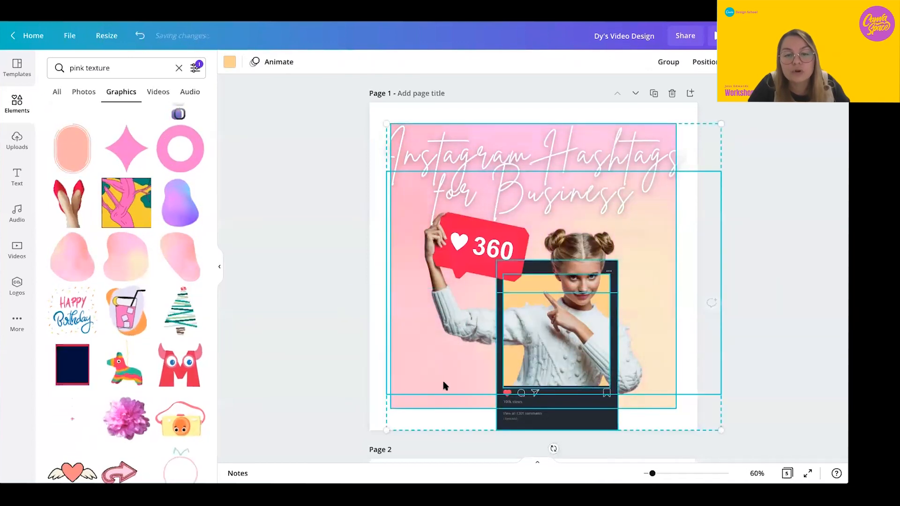
left_click(396, 348, "shift")
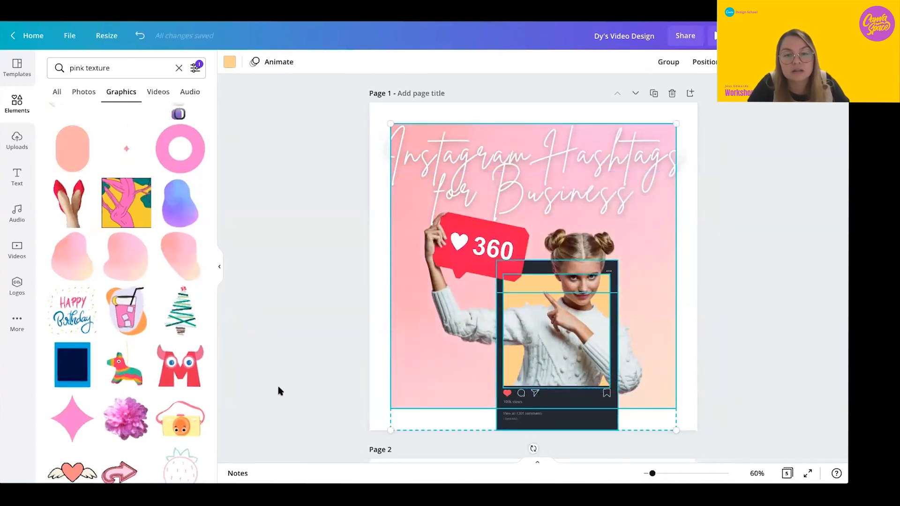
left_click(350, 333)
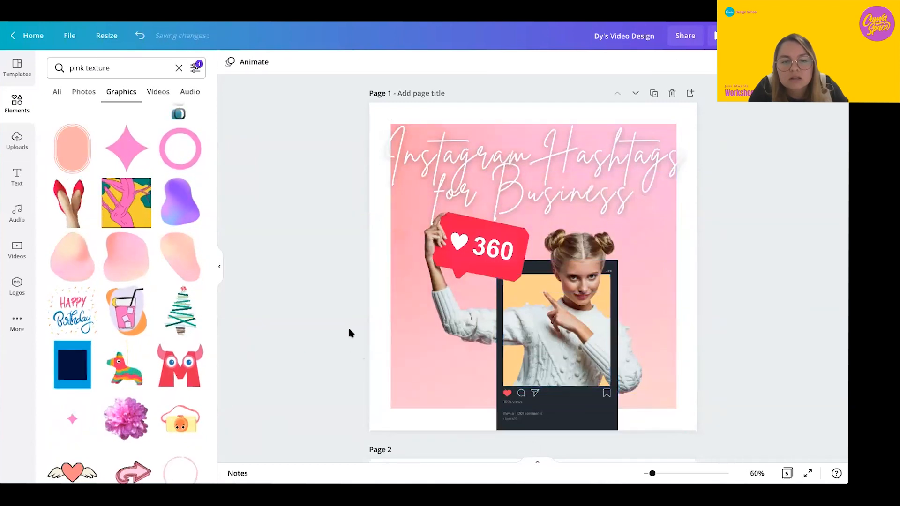
left_click_drag(350, 333, 466, 356)
Move the woman, phone frame and likes counter up together so the frame ends at the gradient panel's lower edge
left_click_drag(335, 251, 533, 408)
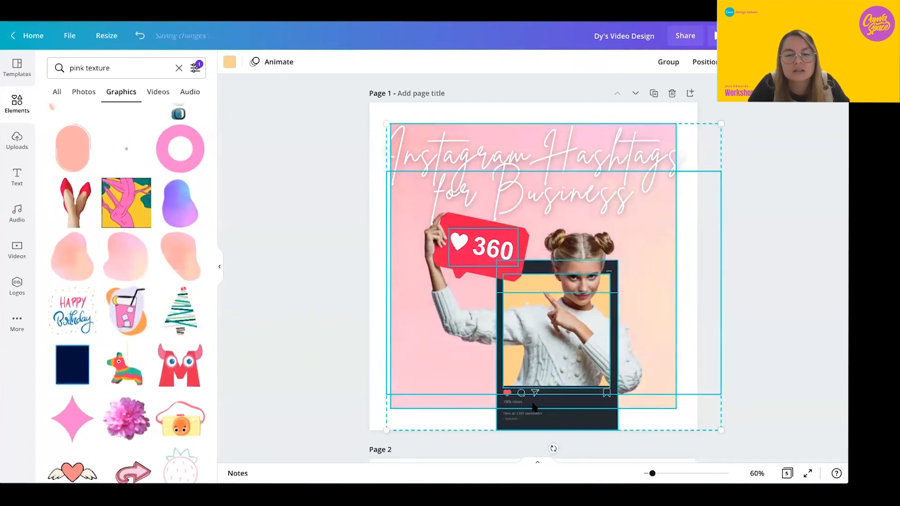
left_click(459, 131, "shift")
left_click_drag(530, 321, 524, 309)
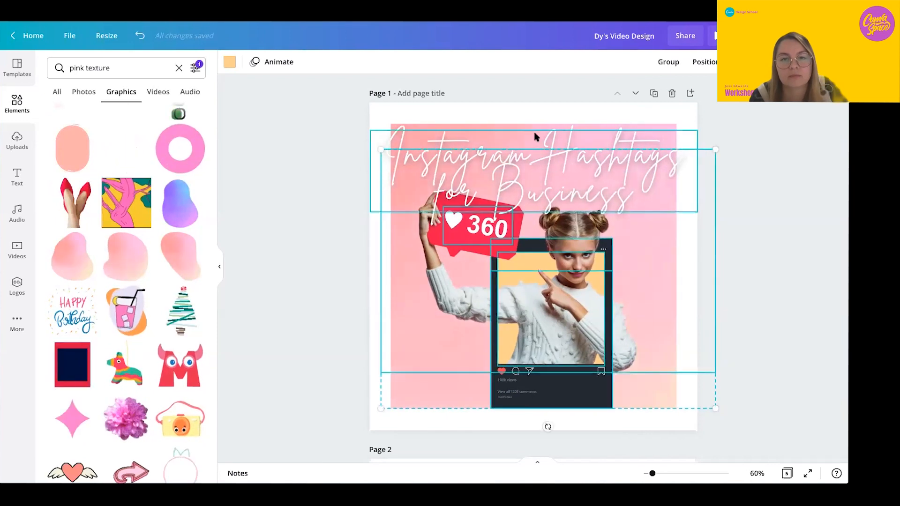
Shrink the title to font size 82.6 and centre it at the top edge of the gradient panel
left_click(595, 177)
left_click_drag(697, 211, 665, 204)
left_click_drag(543, 151, 541, 142)
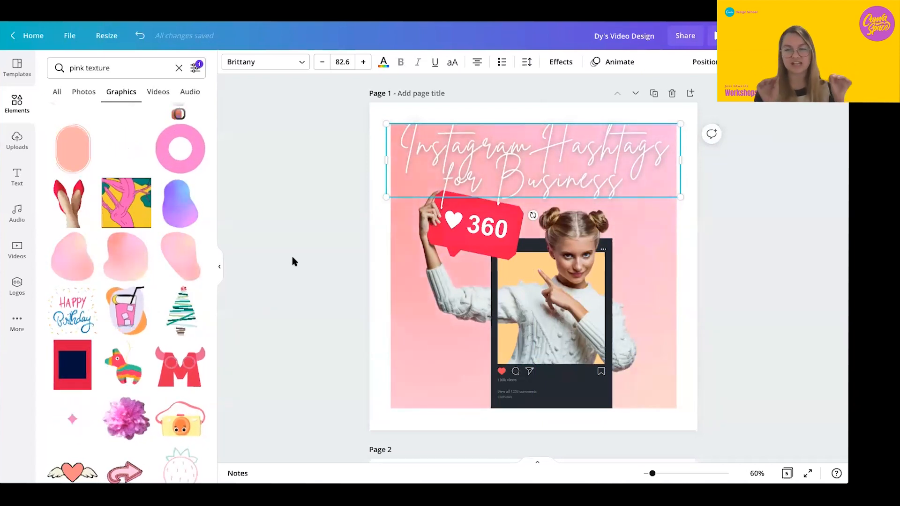
Search the elements for "#" with the Animated filter applied
left_click(101, 70)
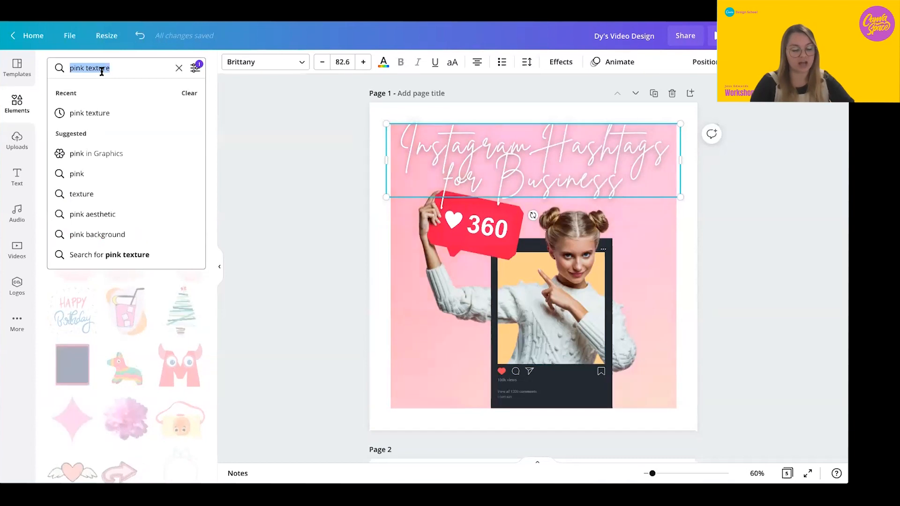
type("#")
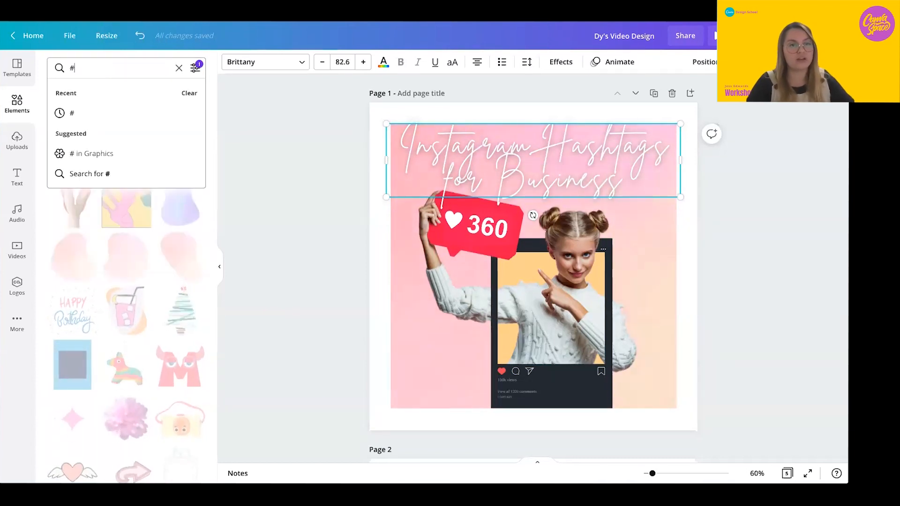
key("Return")
left_click(196, 70)
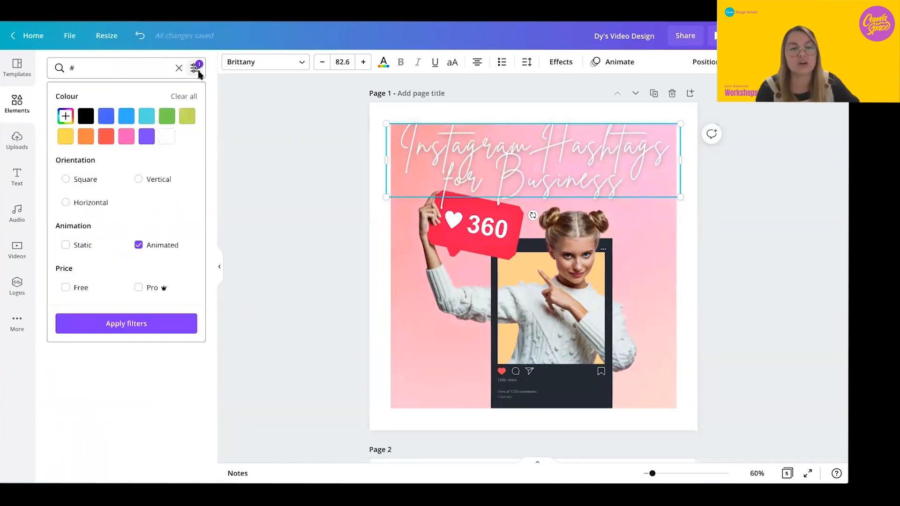
left_click(136, 324)
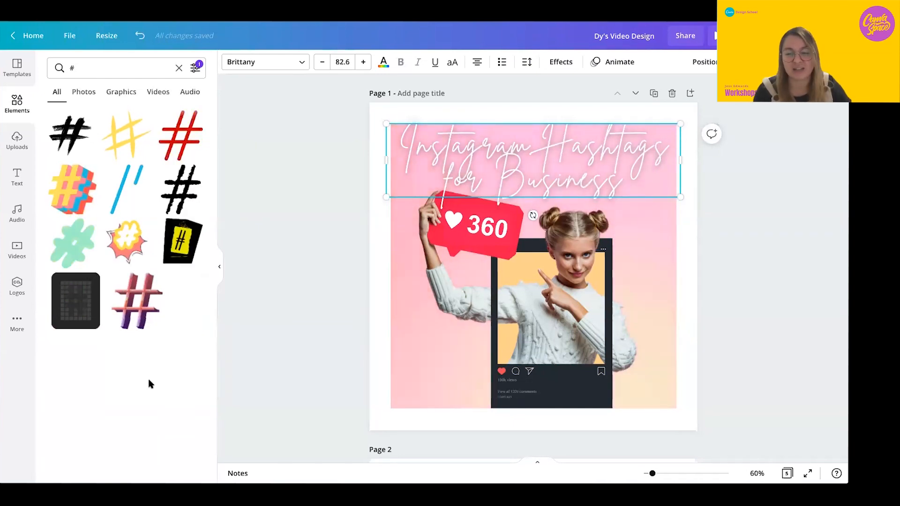
Add the animated pink-and-purple 3D hashtag, scale it down, and place it in the gradient panel's lower-left corner
left_click(141, 305)
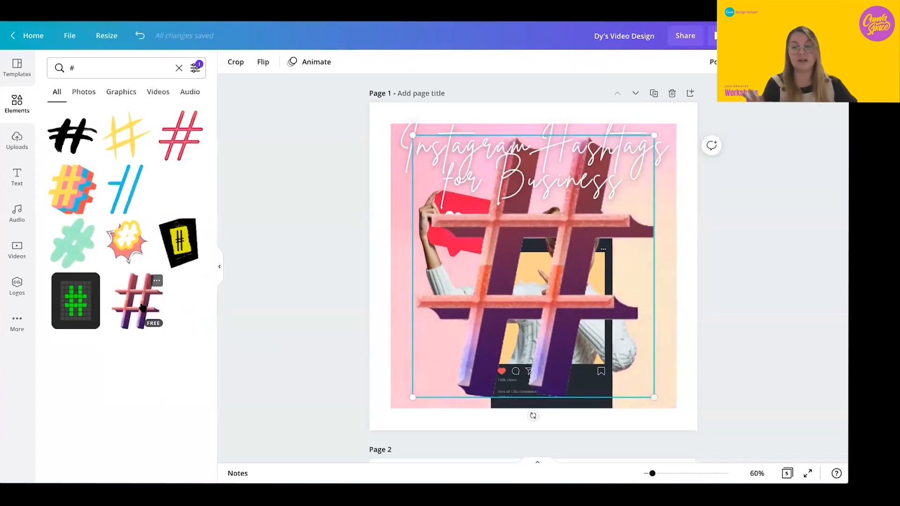
left_click_drag(654, 135, 571, 226)
left_click_drag(468, 350, 460, 352)
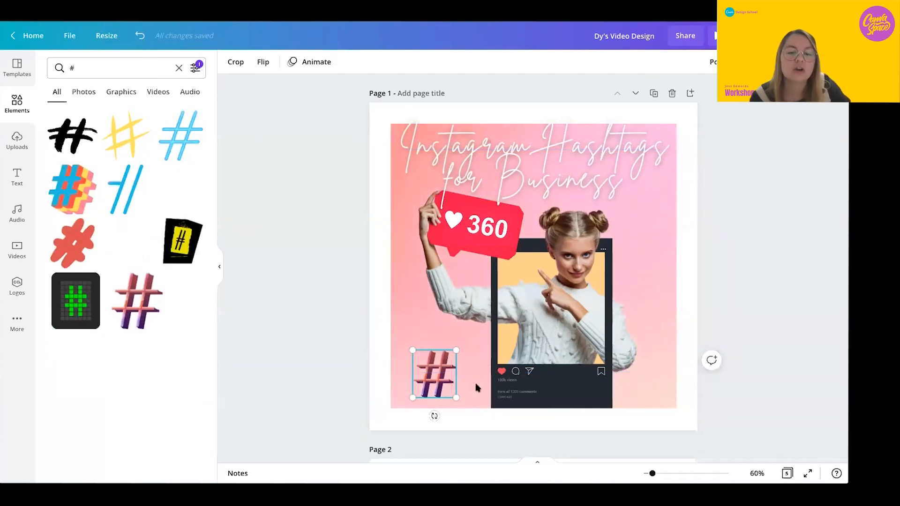
left_click_drag(624, 378, 424, 379)
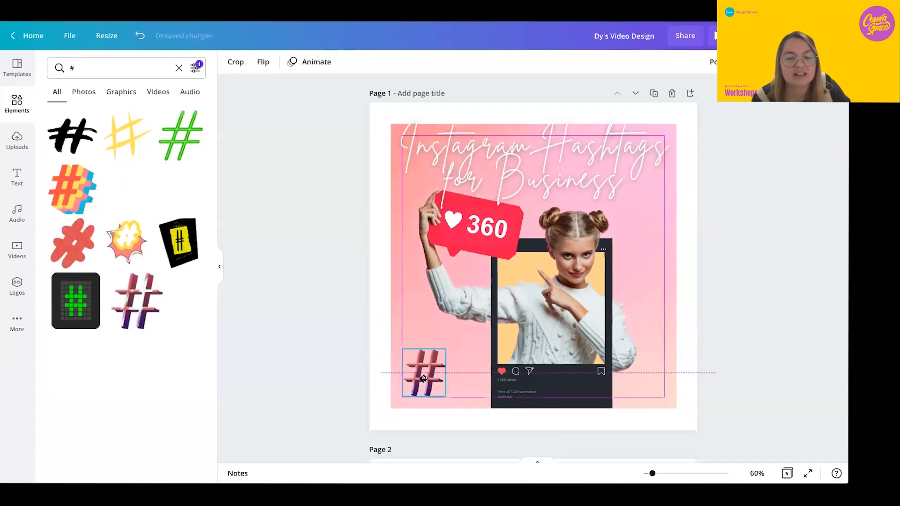
left_click(331, 378)
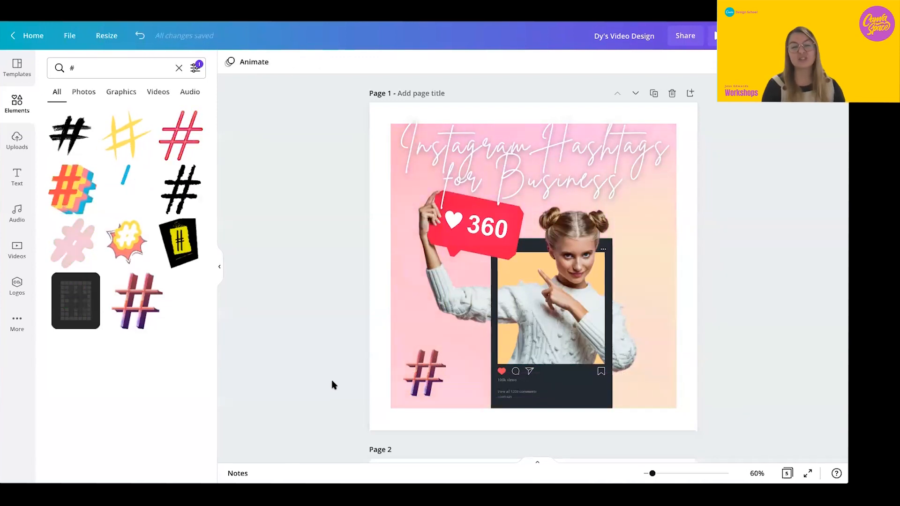
Increase the title's line spacing to 1.23
double_click(525, 125)
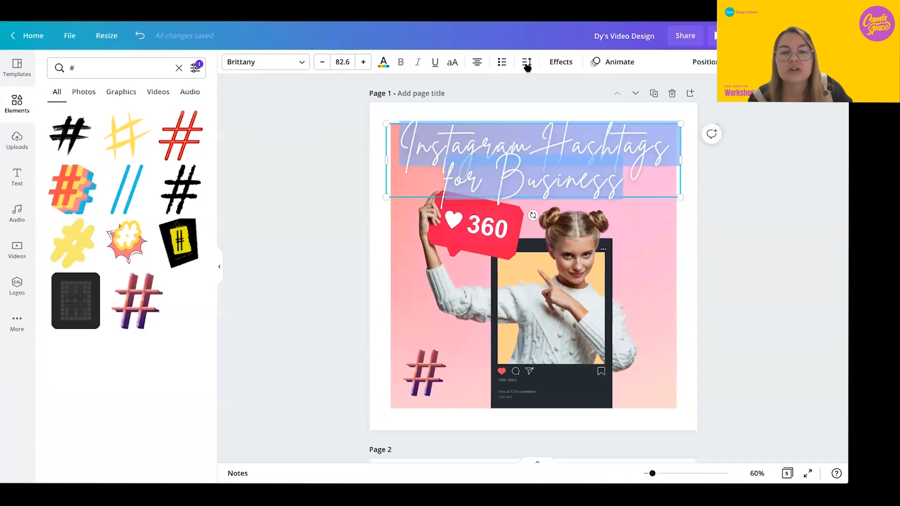
left_click(527, 65)
left_click_drag(605, 116, 615, 118)
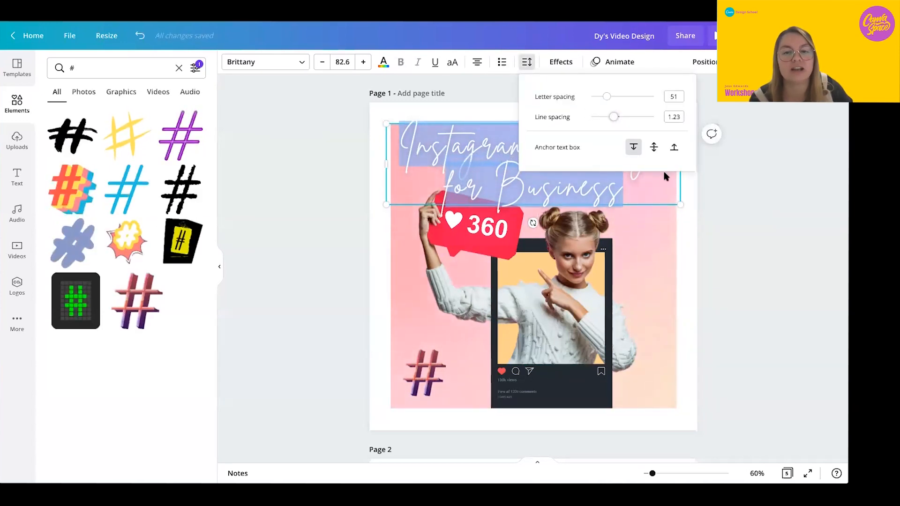
key("Escape")
left_click(697, 214)
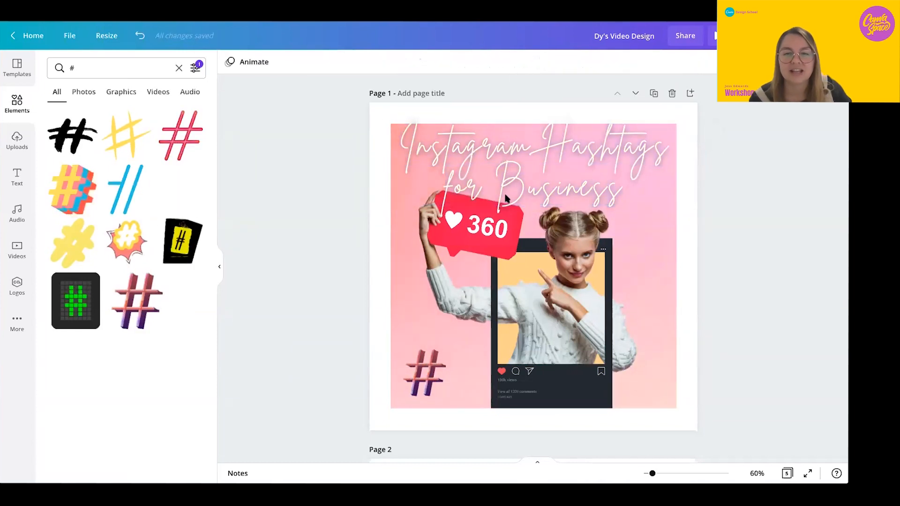
Group the likes counter, woman photo and phone frame on page 1, undoing any accidental shift of the group
left_click(380, 177)
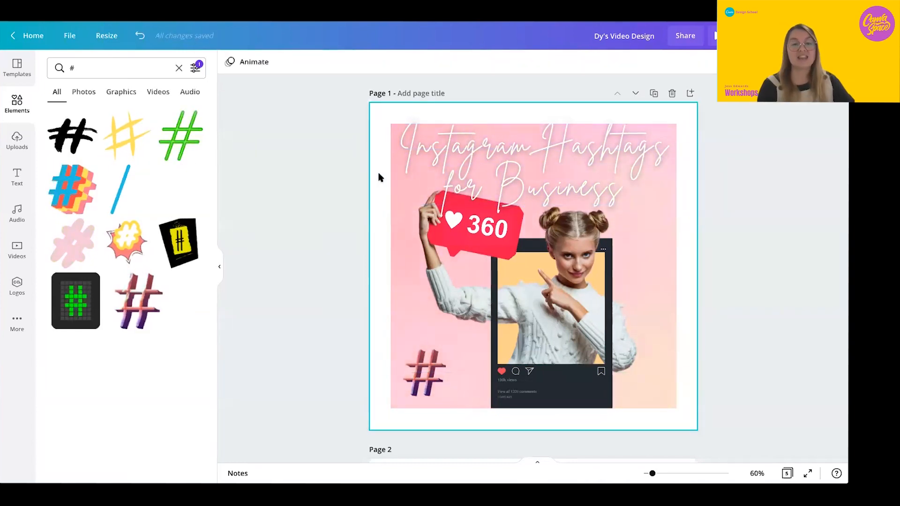
left_click(267, 62)
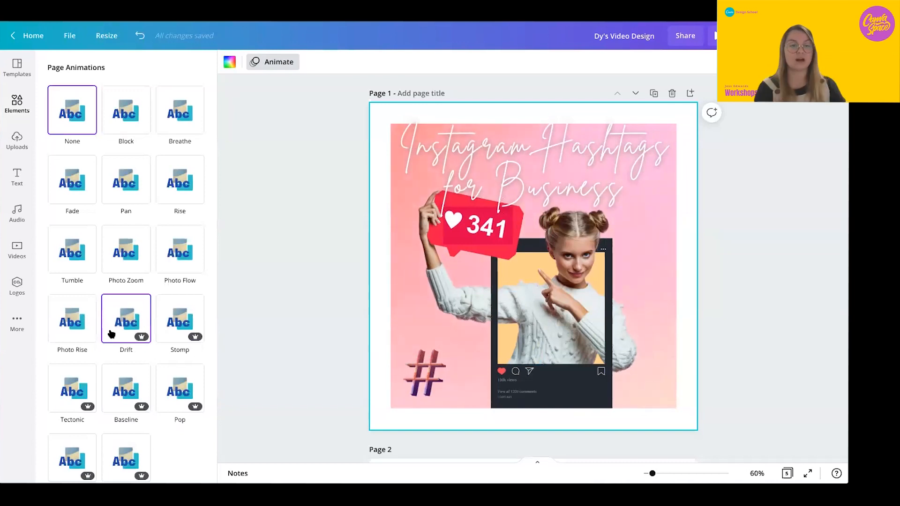
left_click_drag(336, 218, 421, 384)
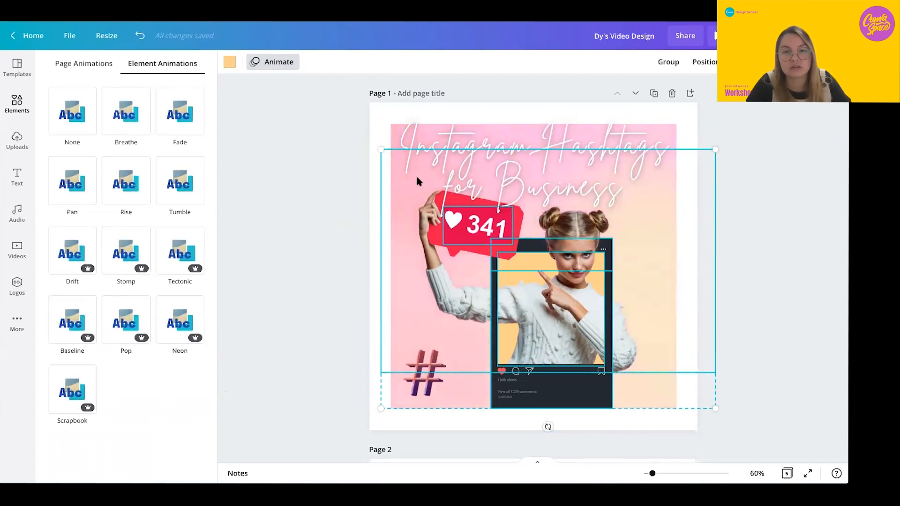
right_click(553, 303)
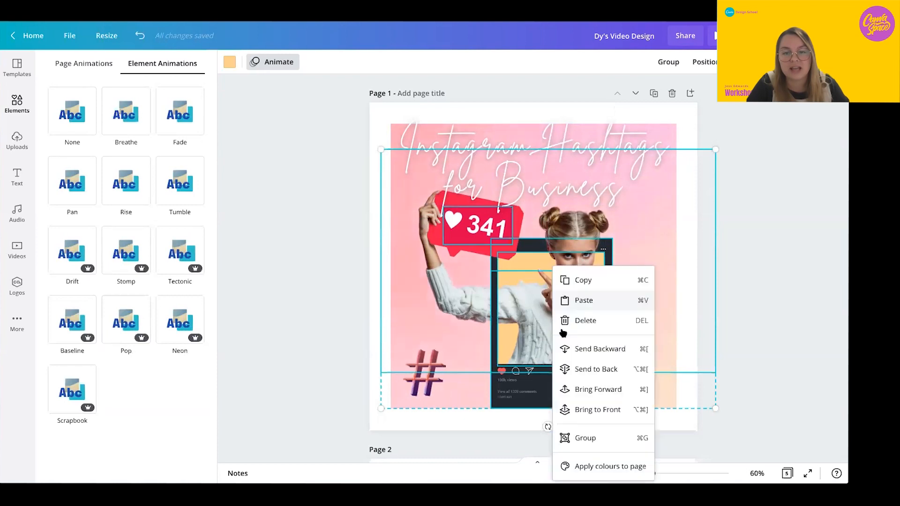
left_click(587, 439)
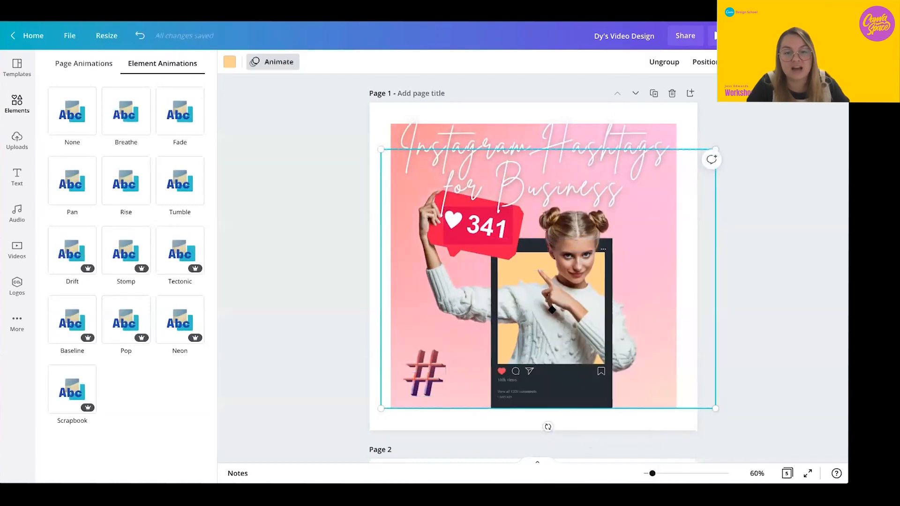
mouse_move(560, 333)
left_mouse_down()
mouse_move(559, 322)
mouse_move(559, 343)
left_mouse_up()
key("ctrl+z")
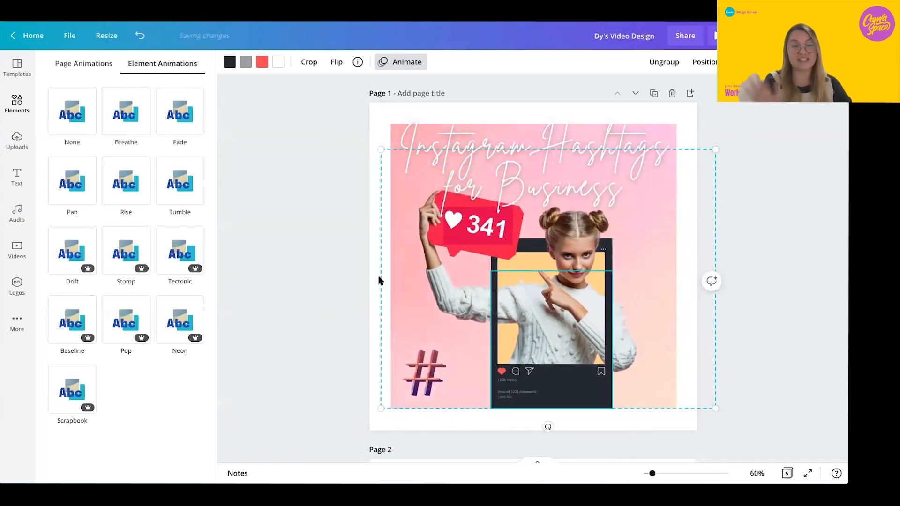
Preview the Tectonic, Rise and Breathe element animations on the phone frame inside the group
left_click(175, 244)
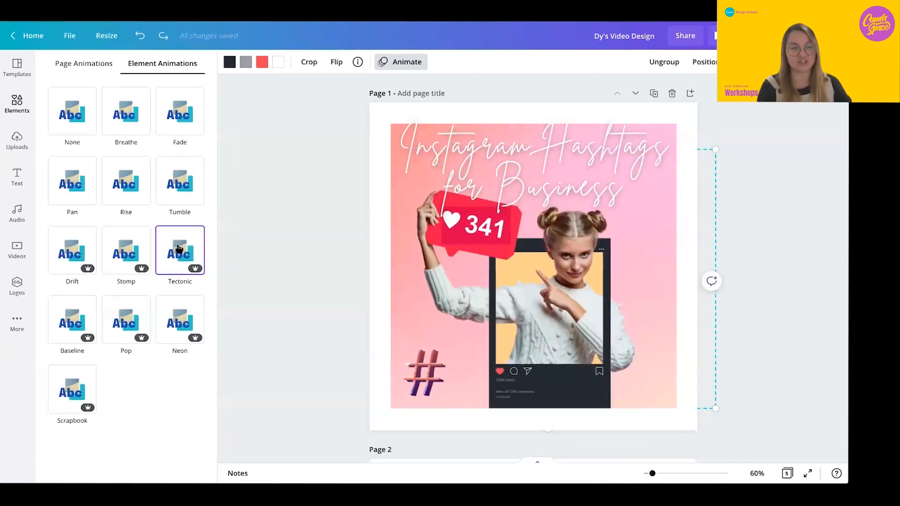
left_click(111, 178)
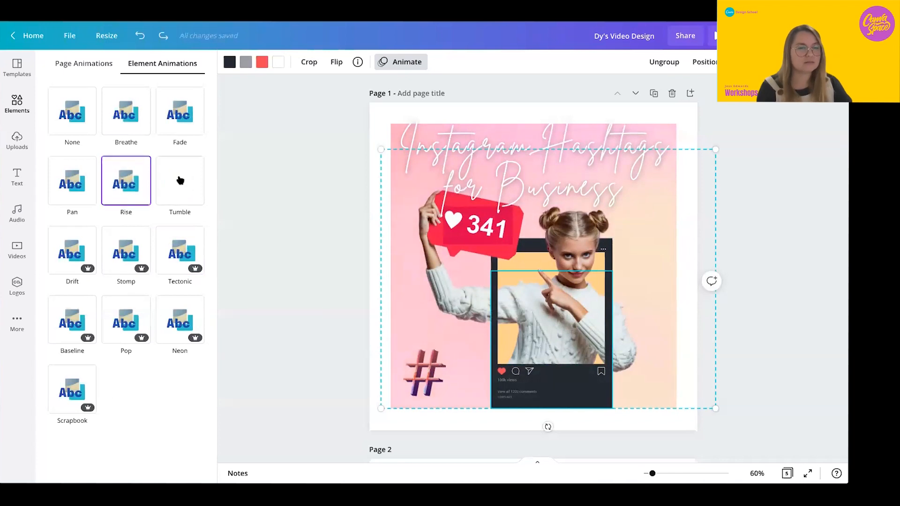
left_click(134, 115)
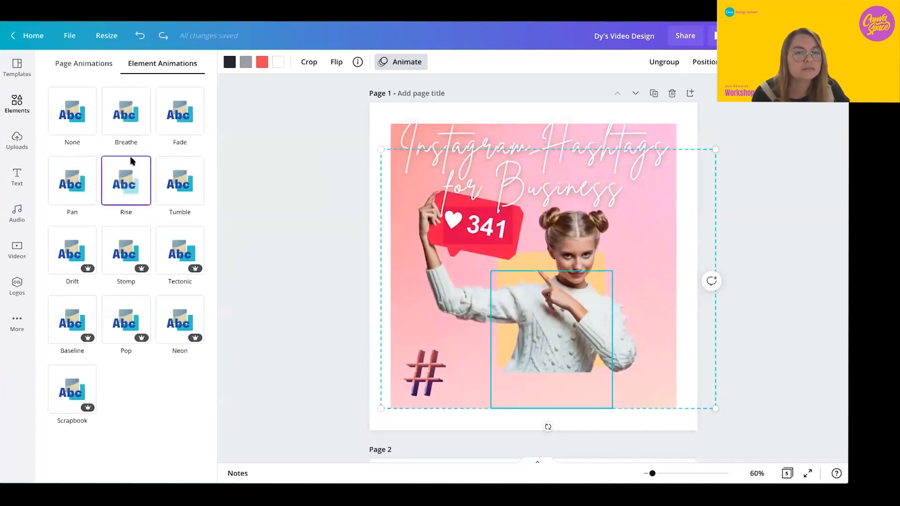
Apply the Block page animation to page 1
left_click(355, 145)
left_click(378, 128)
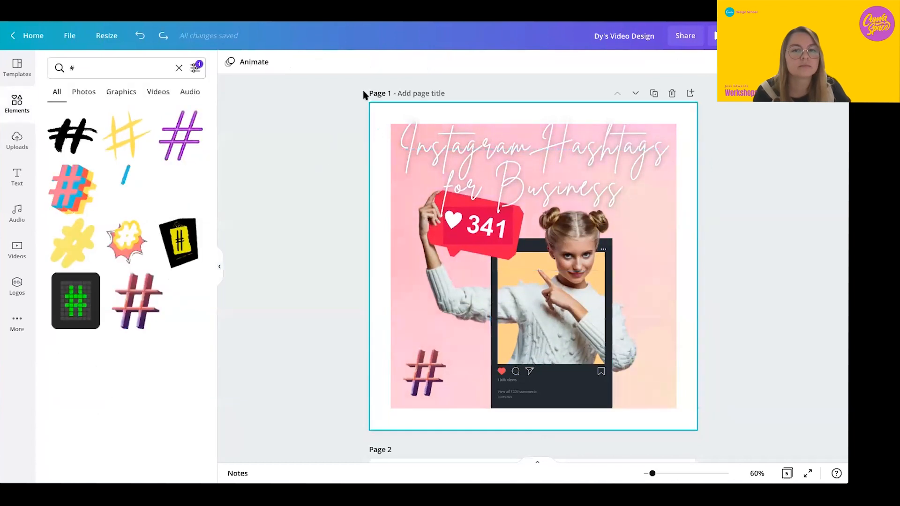
left_click(272, 63)
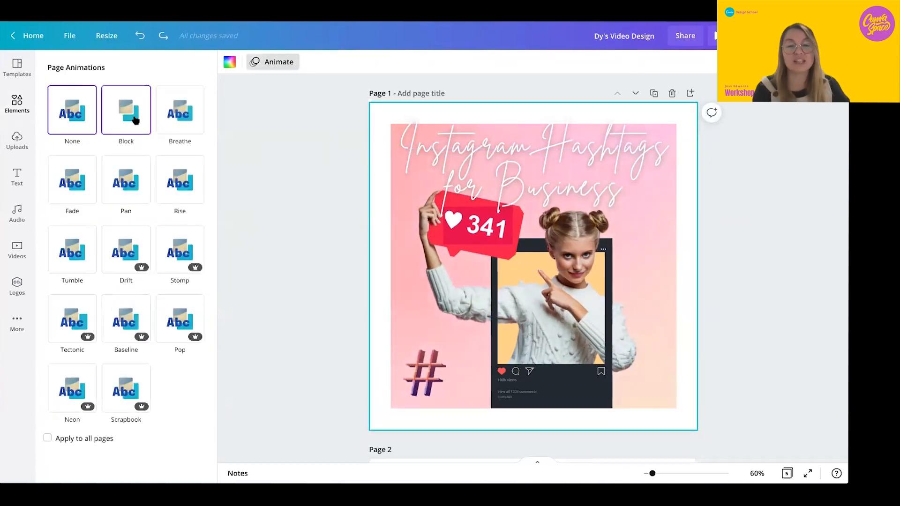
left_click(136, 121)
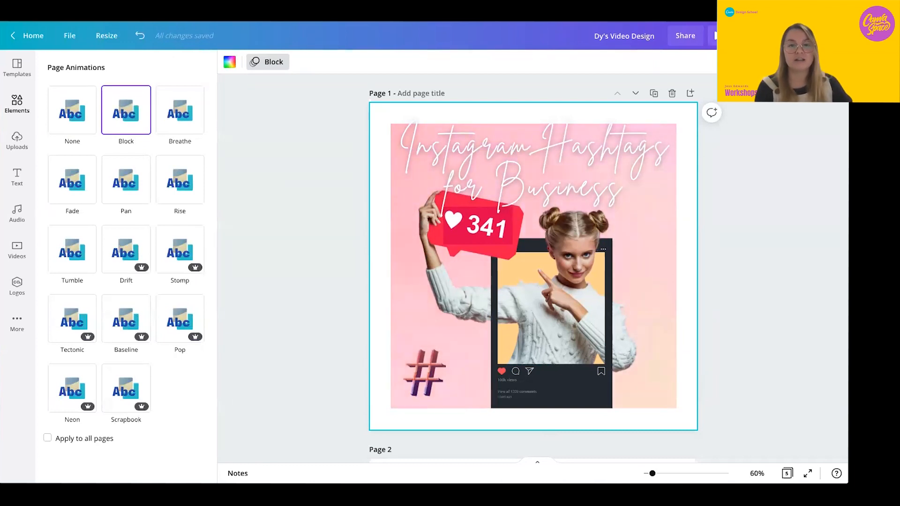
Preview the video, close the preview, and delete all the leftover likes-counter pages after page 1
left_click(716, 35)
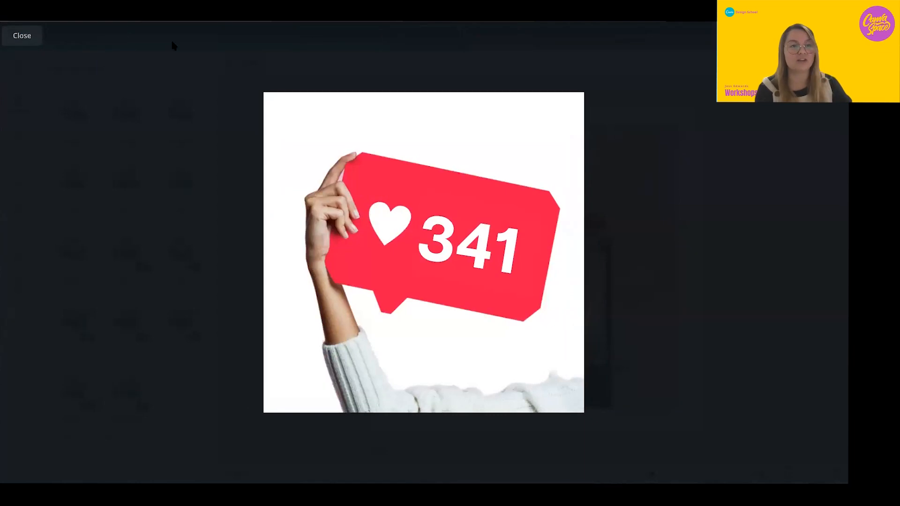
key("Escape")
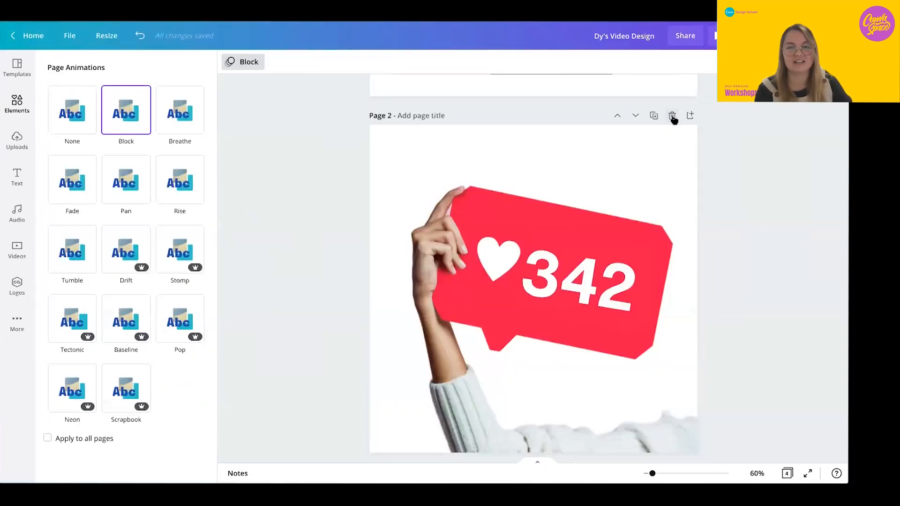
left_click(674, 118)
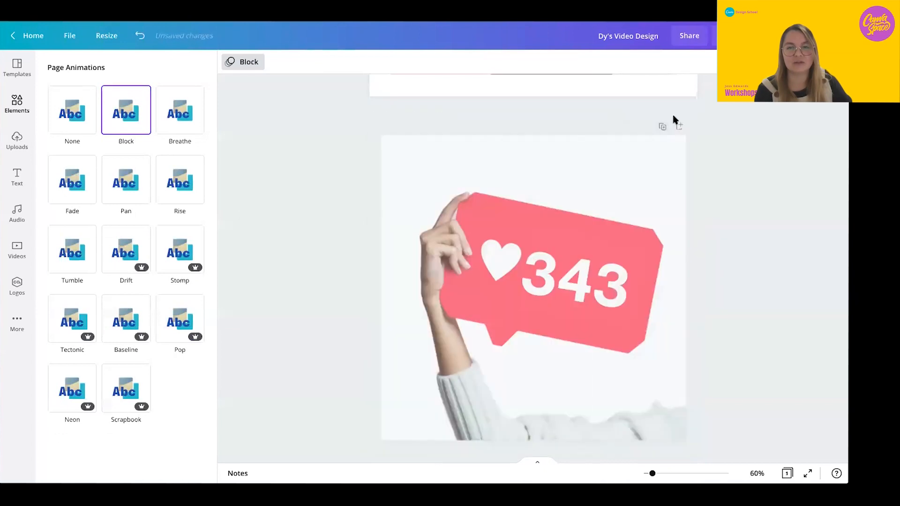
left_click(721, 198)
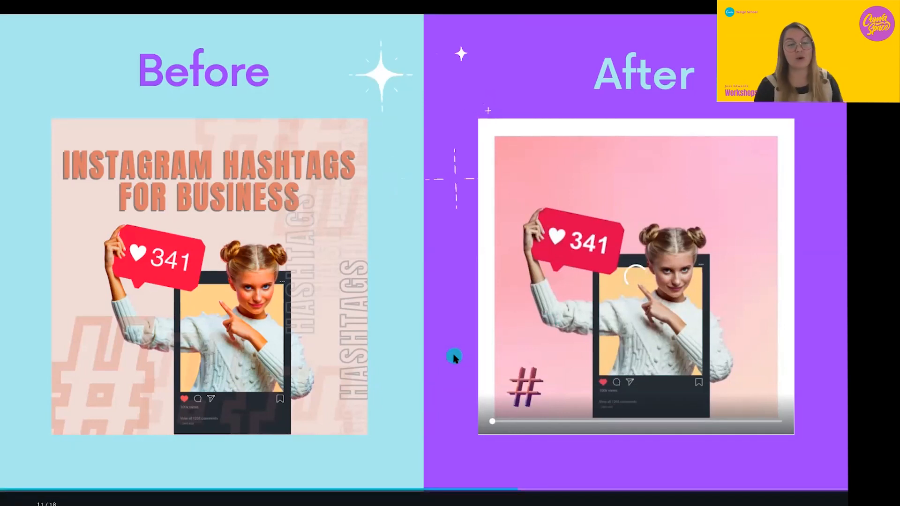
key("Right")
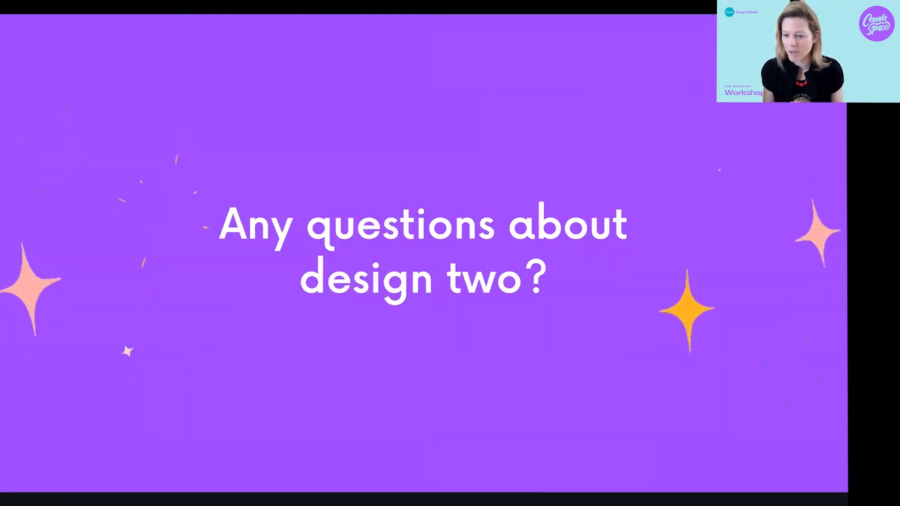
key("XF86AudioLowerVolume")
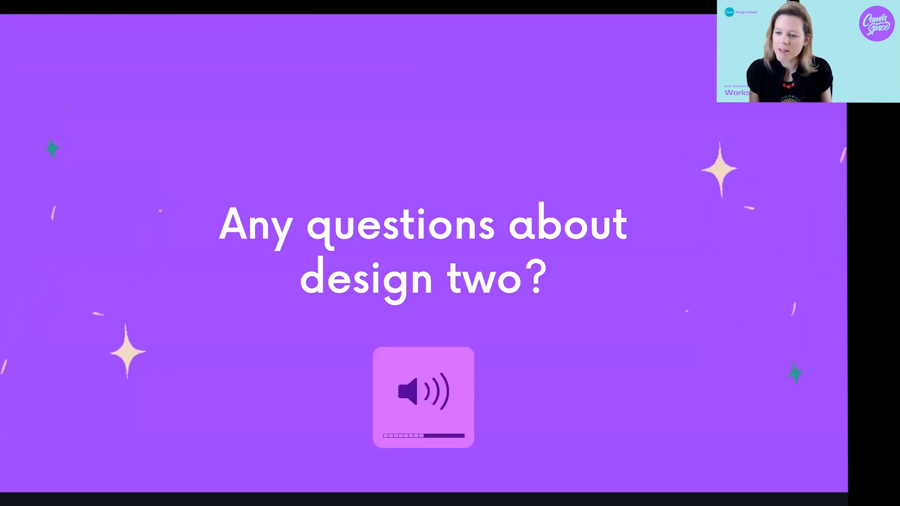
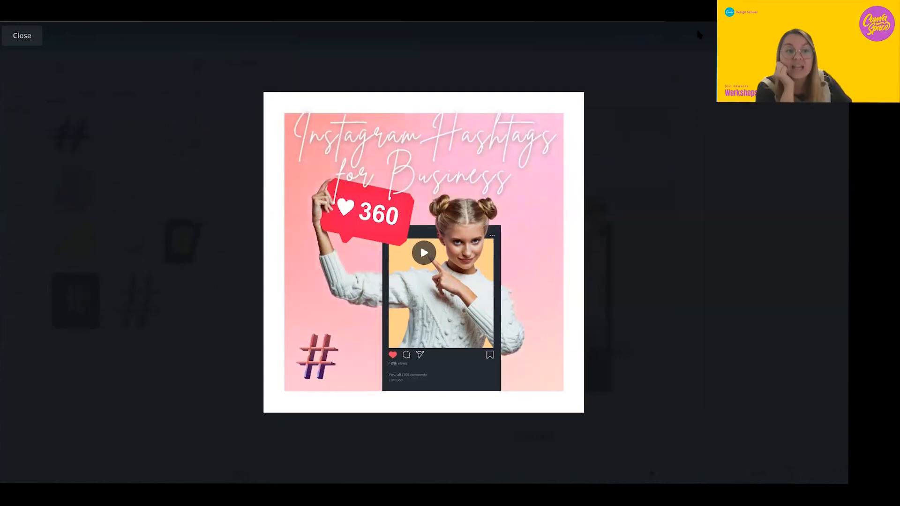
Close the preview, add a blank second page, try a 0.1 s duration and set it to 2.0 s
left_click(20, 37)
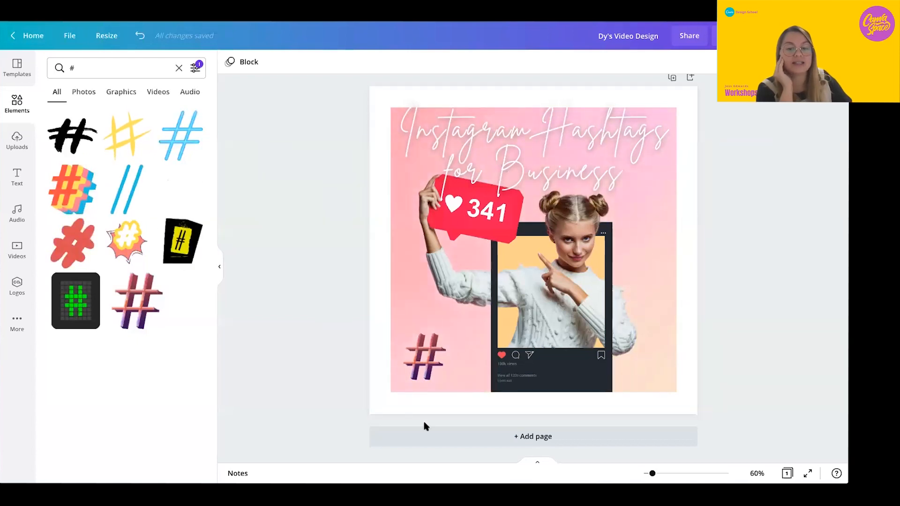
left_click(411, 418)
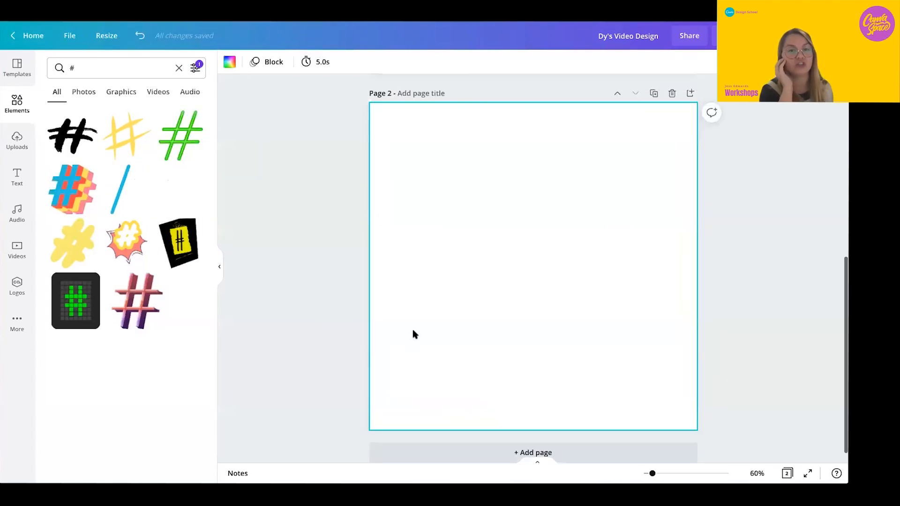
left_click(322, 64)
type("0.1s")
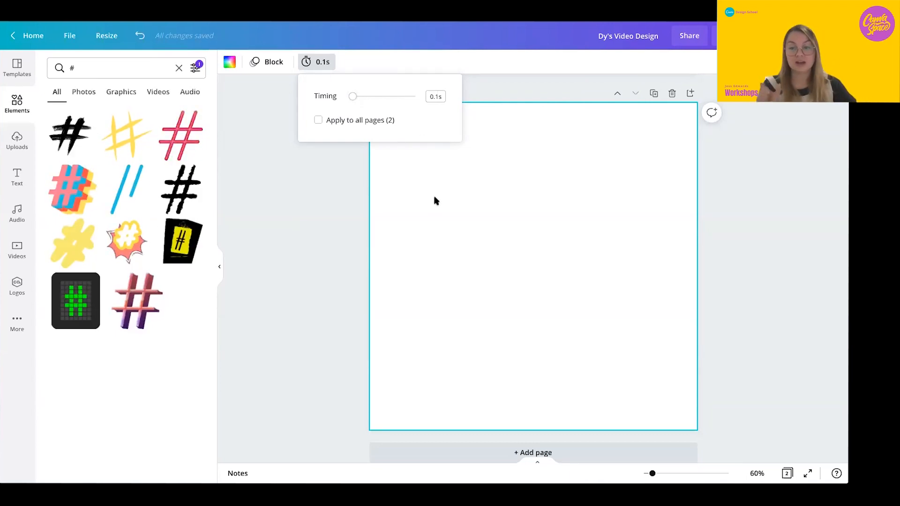
Check the clip length of the likes counter on page 1 and compare it with the blank second page
left_click(478, 193)
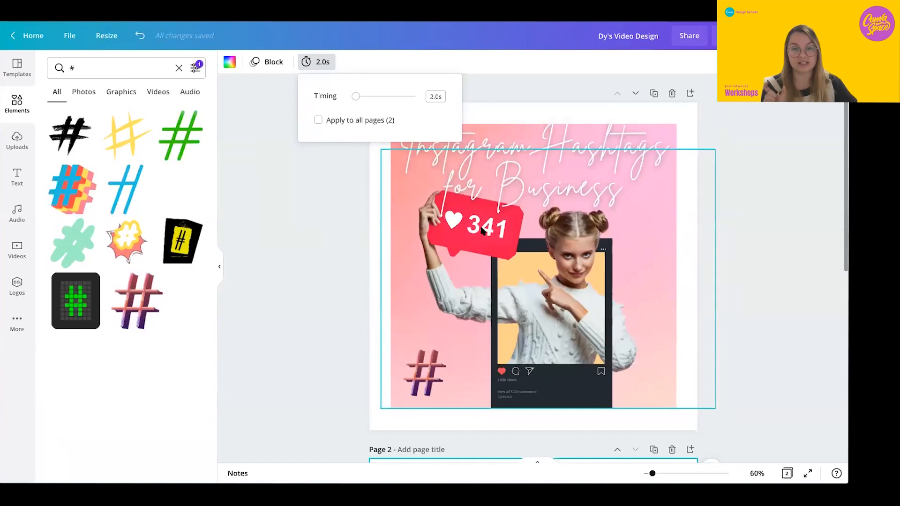
left_click(478, 192)
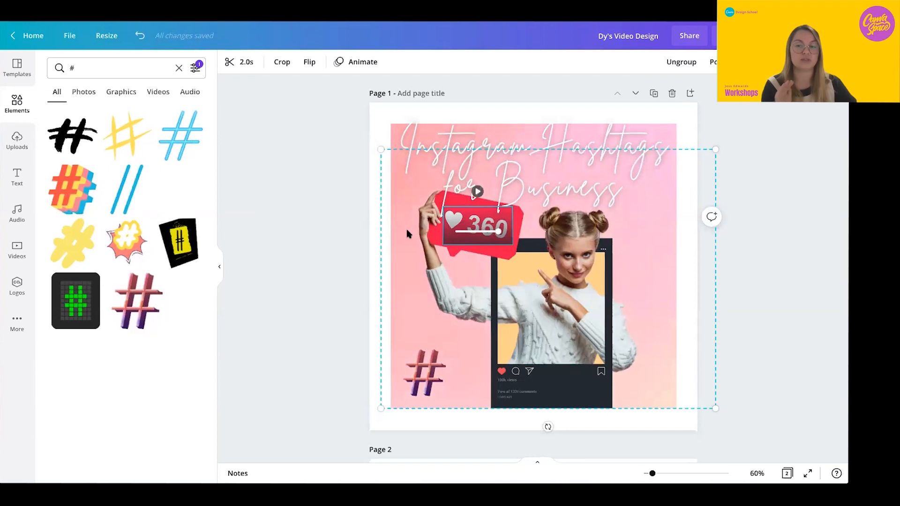
scroll(384, 288, "down", 5)
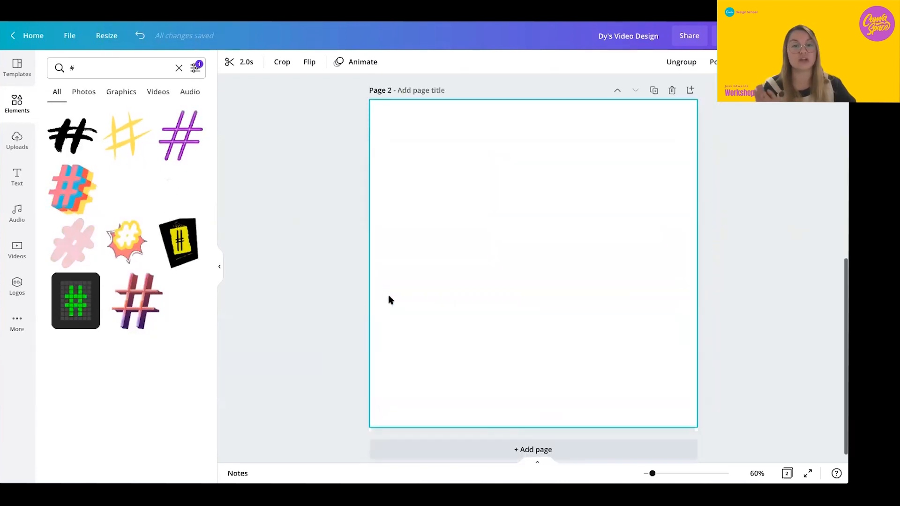
scroll(393, 296, "up", 5)
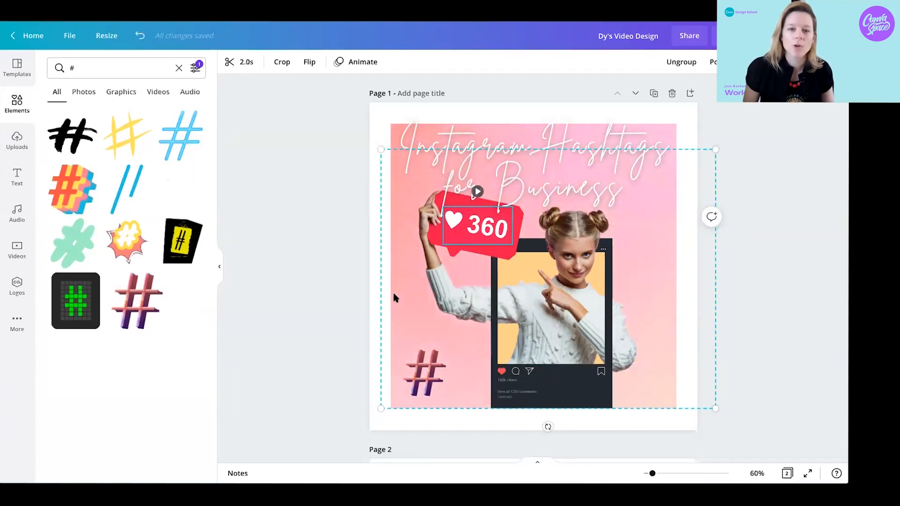
left_click(393, 295)
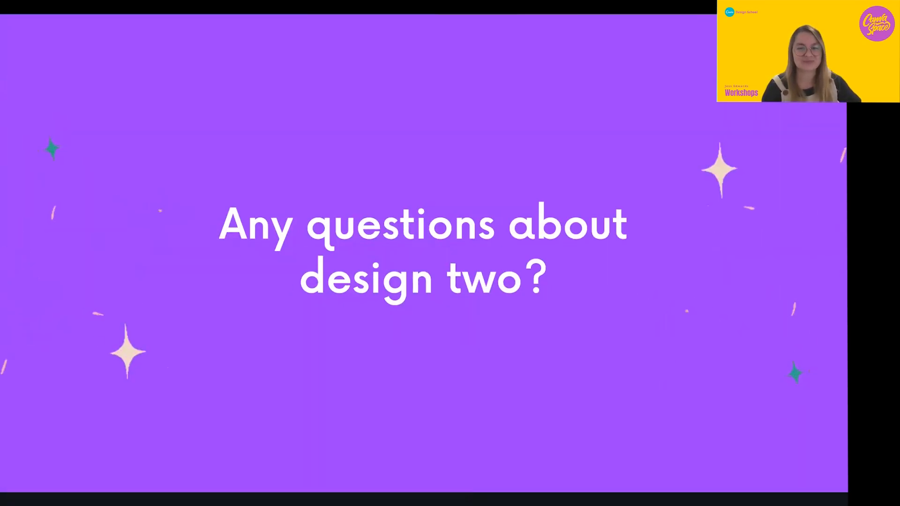
left_click(592, 341)
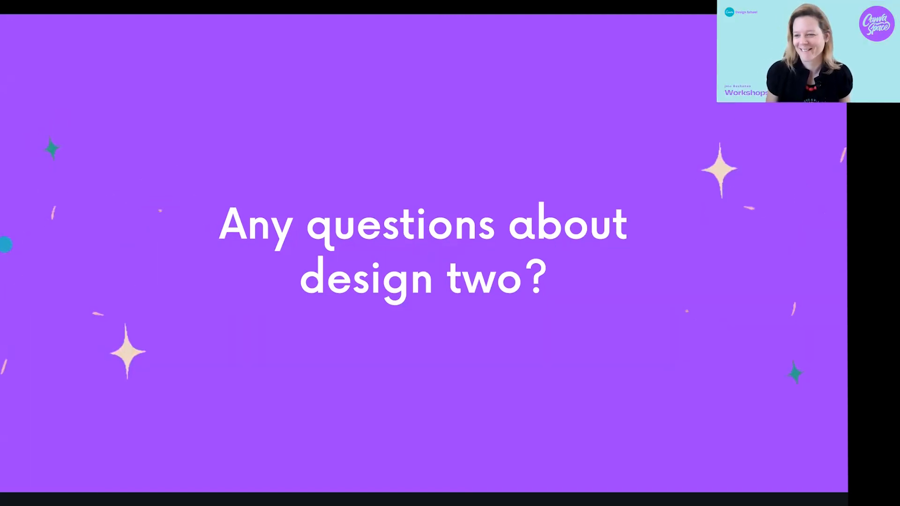
left_click(216, 299)
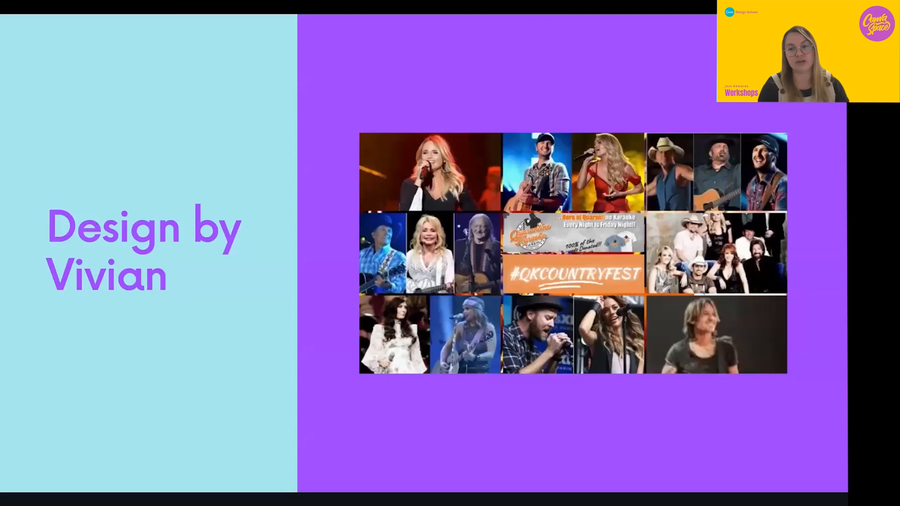
key("Right")
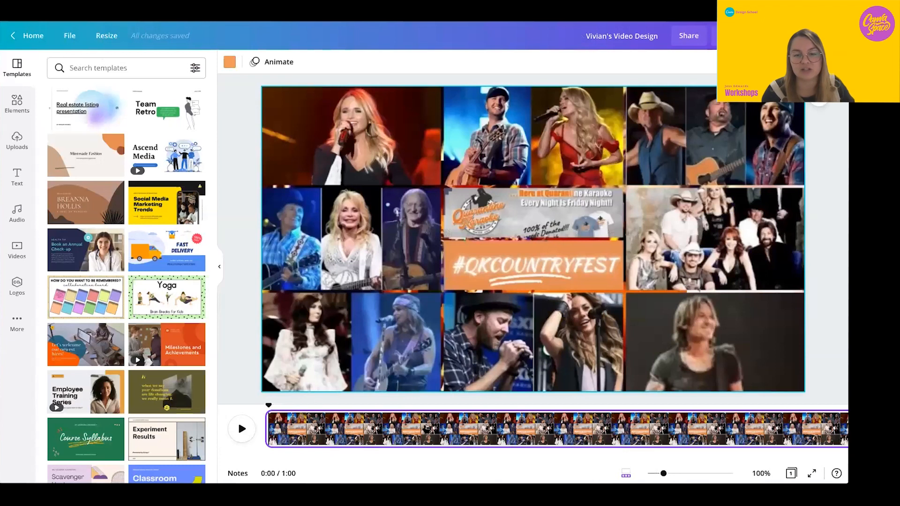
Scrub the #QKCOUNTRYFEST video design to 7.2 s and return the playhead to the start
left_click_drag(268, 405, 355, 405)
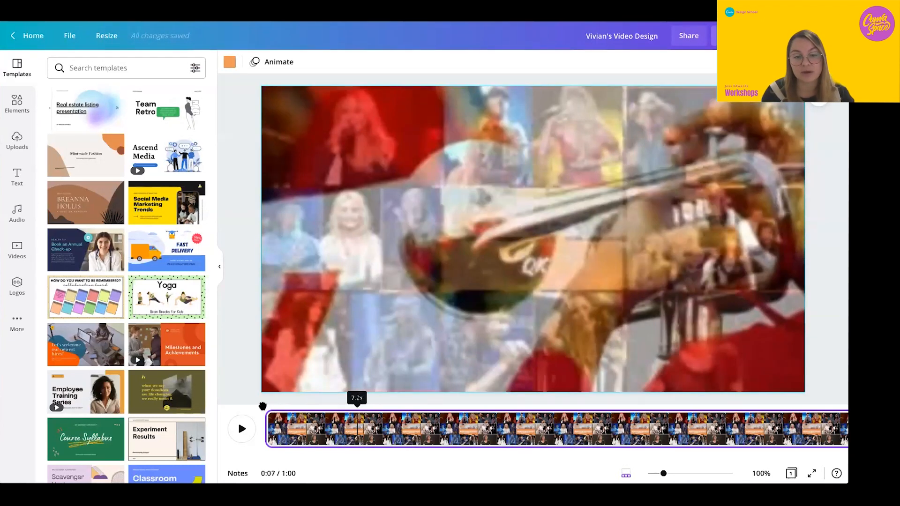
left_click(262, 406)
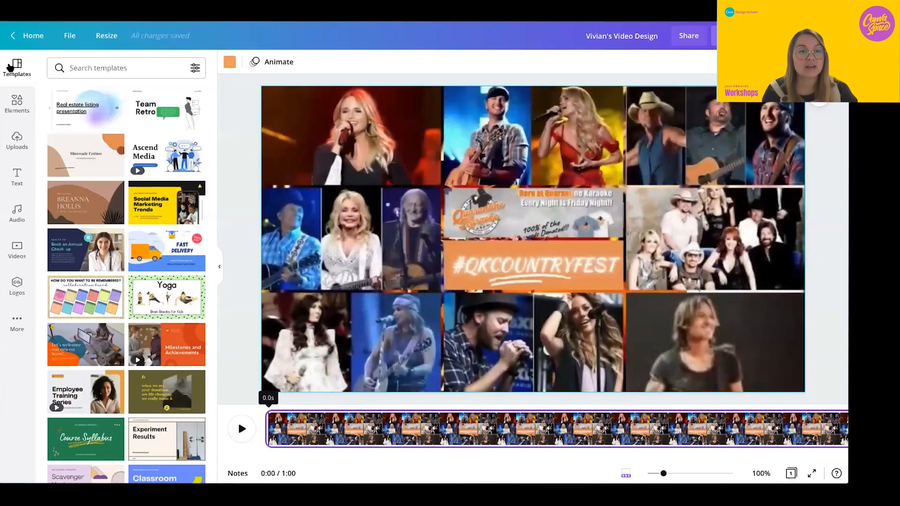
Search the template library for "video"
scroll(110, 157, "down", 2)
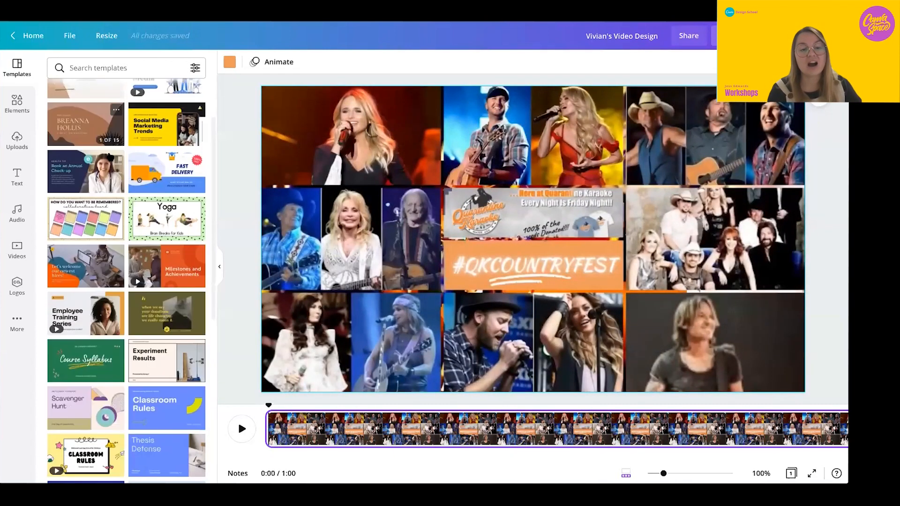
scroll(110, 157, "down", 1)
scroll(110, 157, "down", 5)
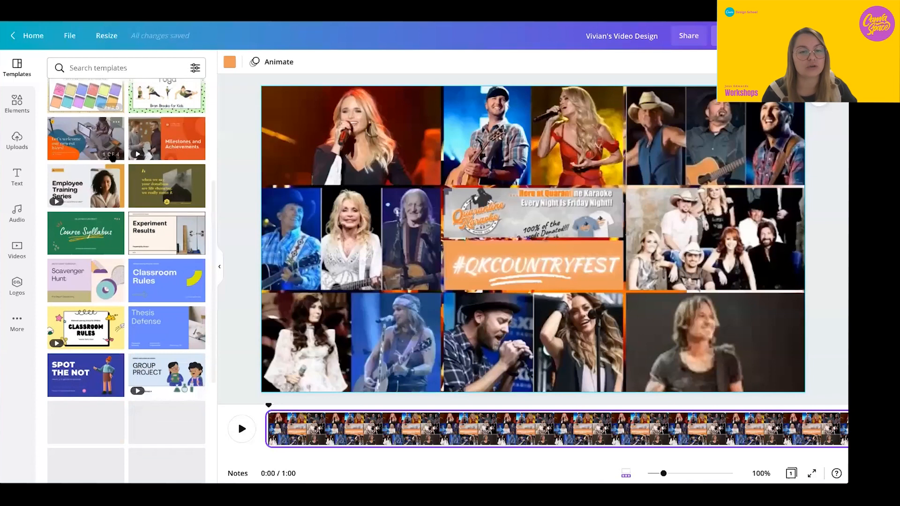
scroll(112, 157, "down", 10)
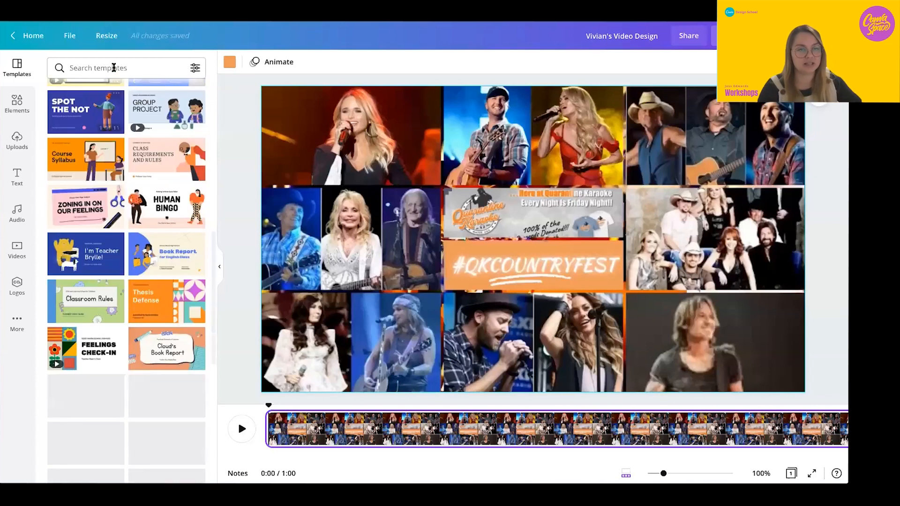
left_click(117, 68)
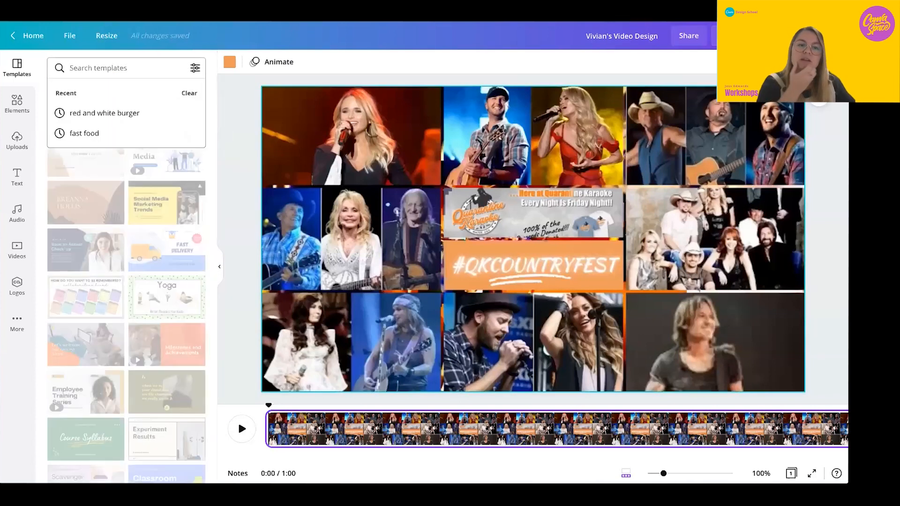
type("video")
key("Return")
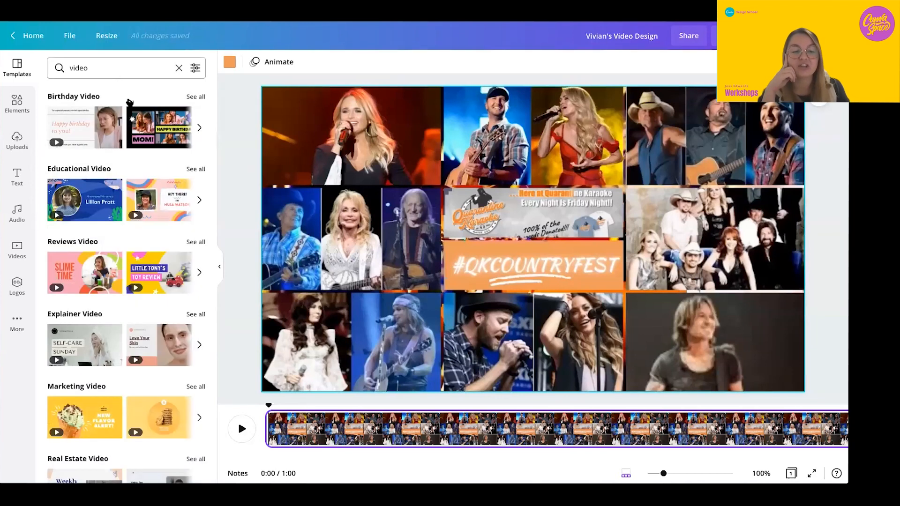
Browse the video template categories down to the full list of results for a design suited to the country fest promo
scroll(212, 205, "down", 2)
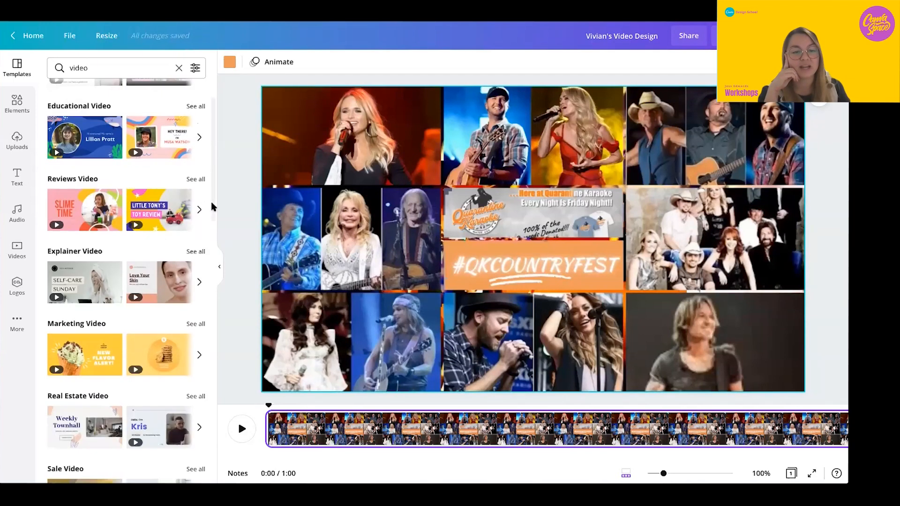
scroll(212, 205, "down", 4)
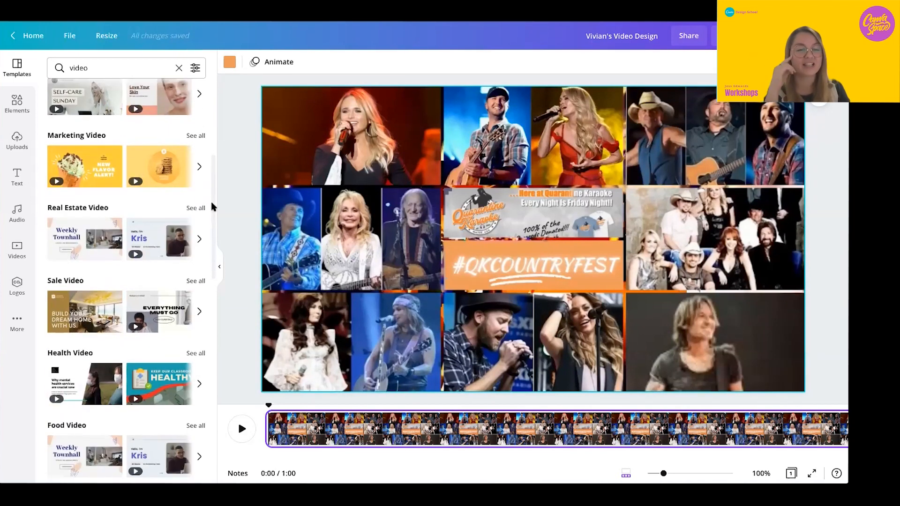
scroll(212, 205, "down", 3)
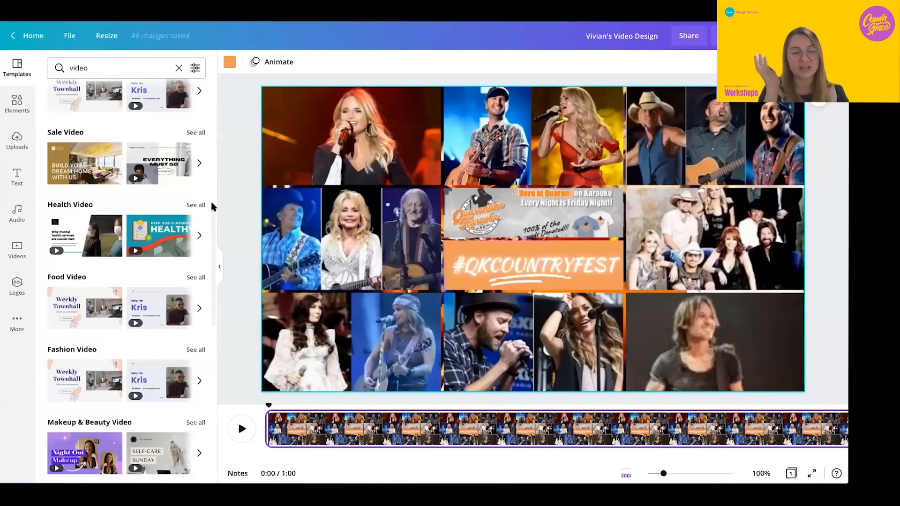
scroll(212, 206, "down", 2)
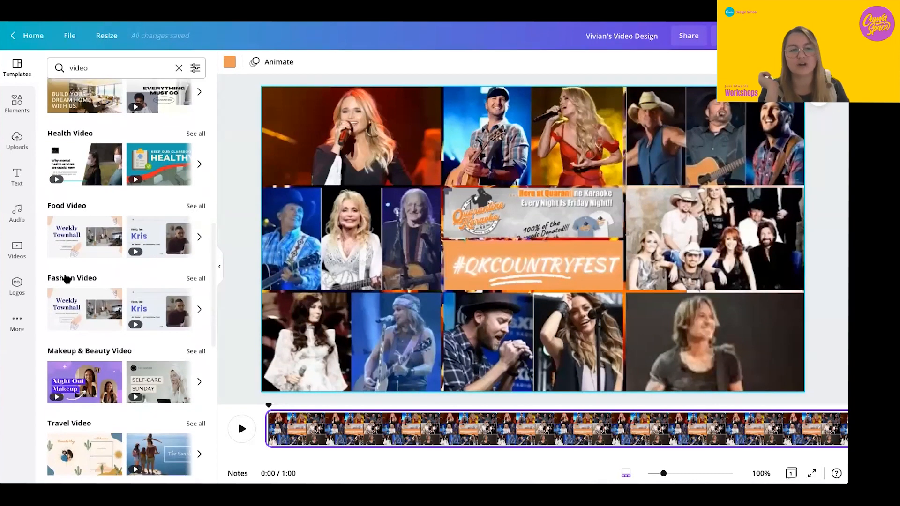
scroll(112, 352, "down", 7)
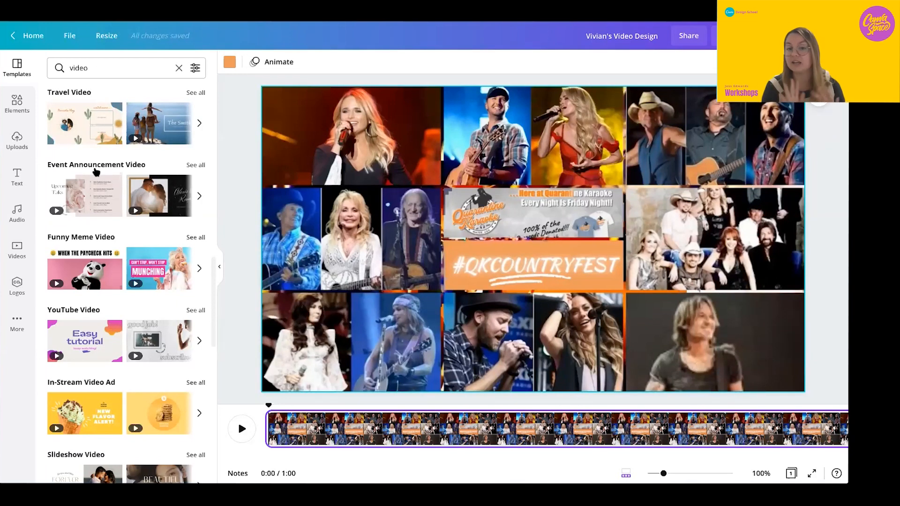
scroll(96, 172, "down", 9)
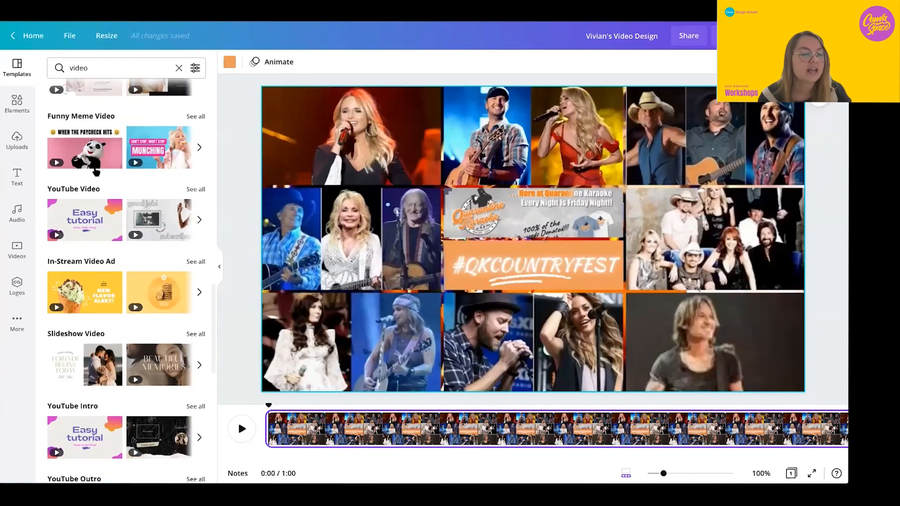
scroll(96, 172, "down", 5)
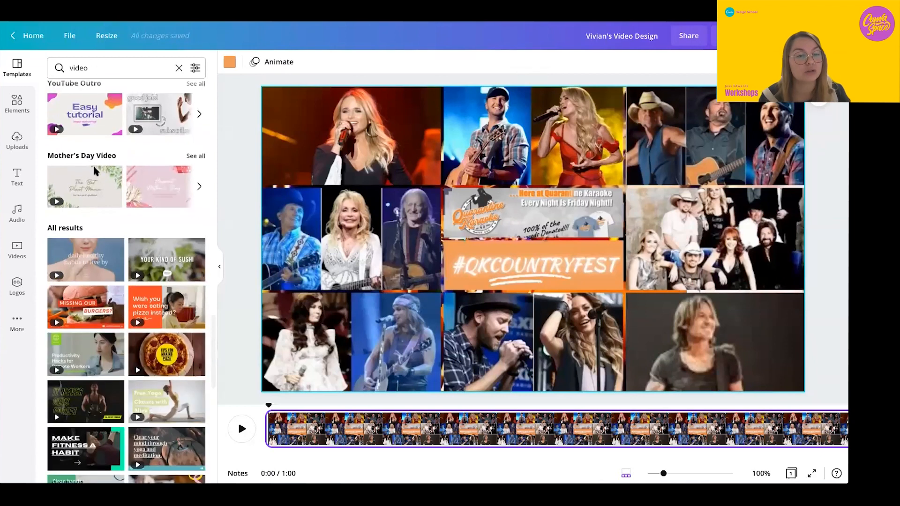
scroll(96, 172, "down", 1)
mouse_move(96, 172)
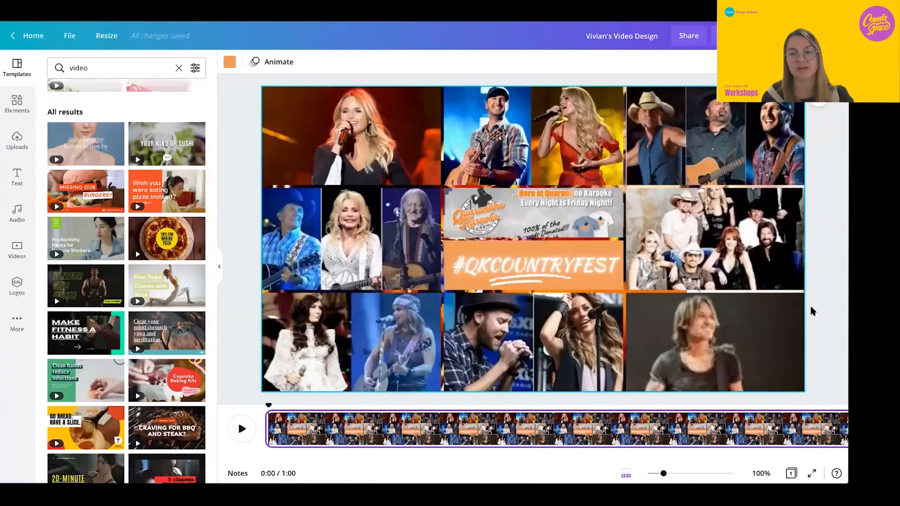
Add a page after the collage clip, apply the "Missing our burgers?" template to it, and compare it with the original clip
scroll(769, 424, "right", 2)
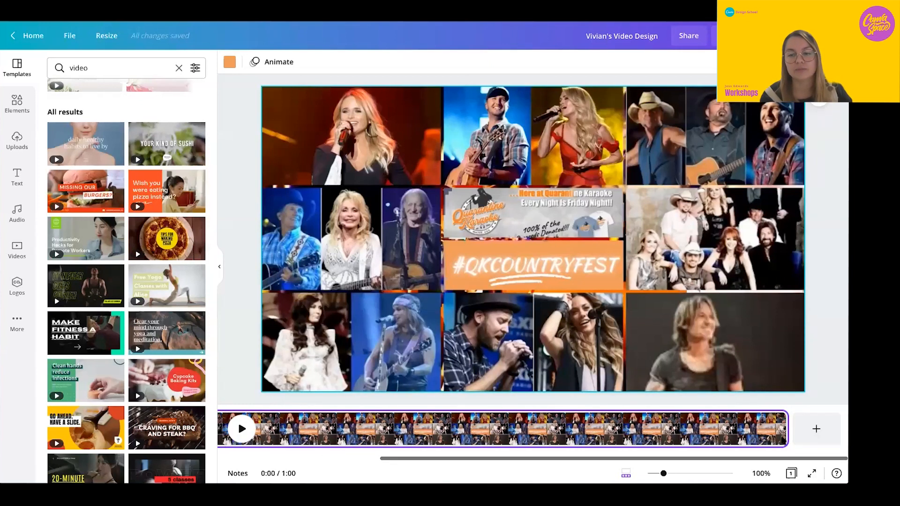
left_click(816, 430)
left_click(61, 199)
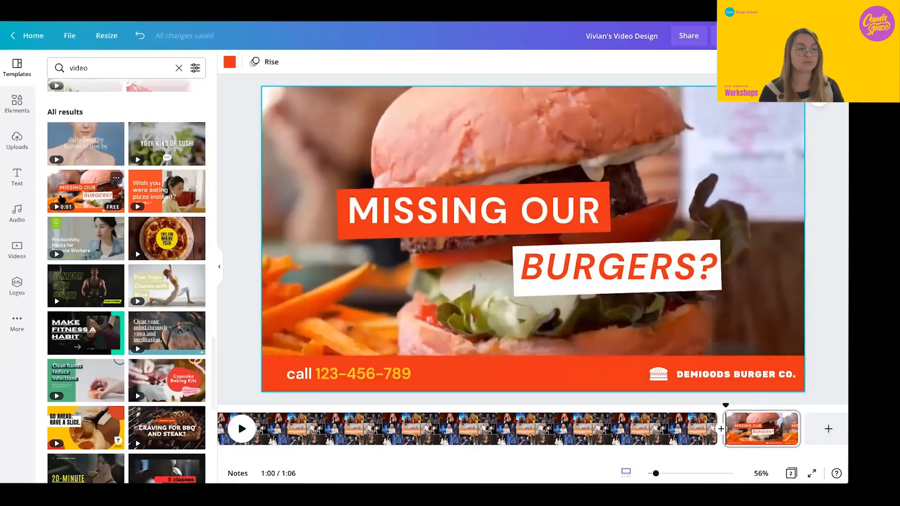
left_click(483, 429)
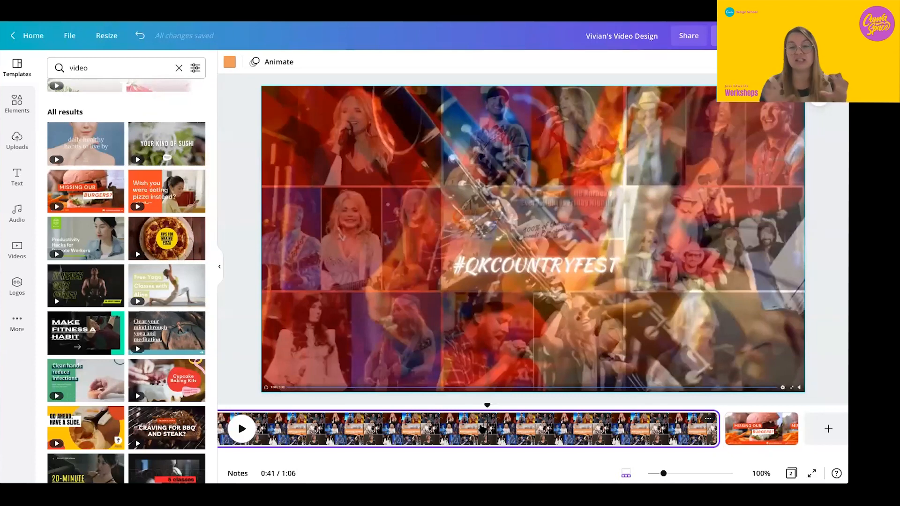
left_click(753, 435)
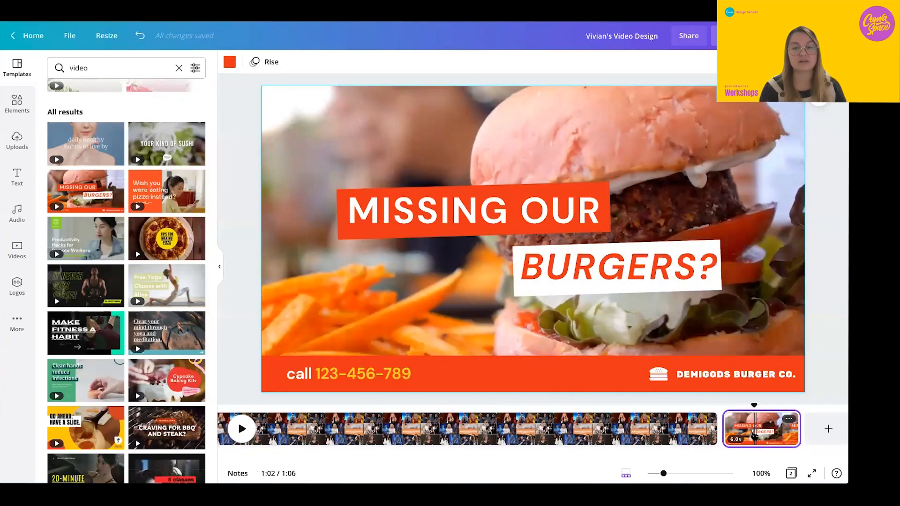
Replace the "MISSING OUR" heading on the burger template page with "QUARANTINE KARAOKE"
left_click(435, 222)
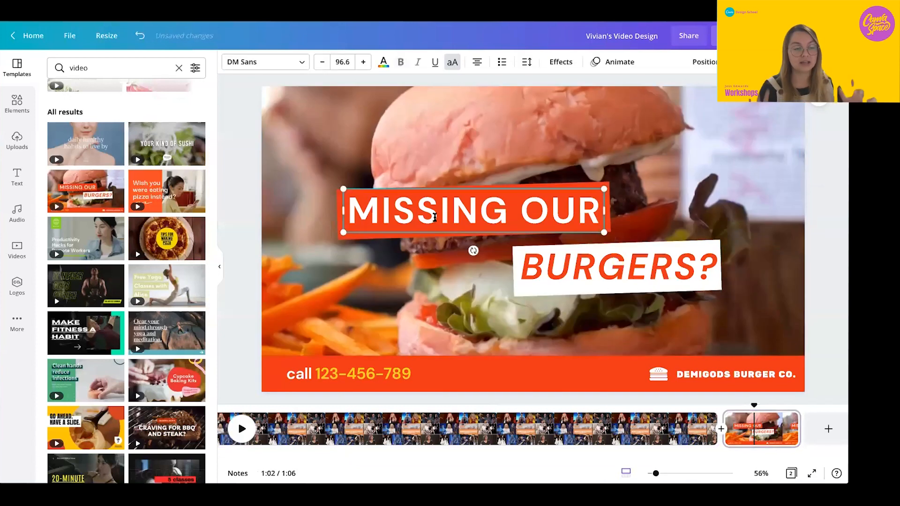
left_click(435, 217)
type("QUAERANT")
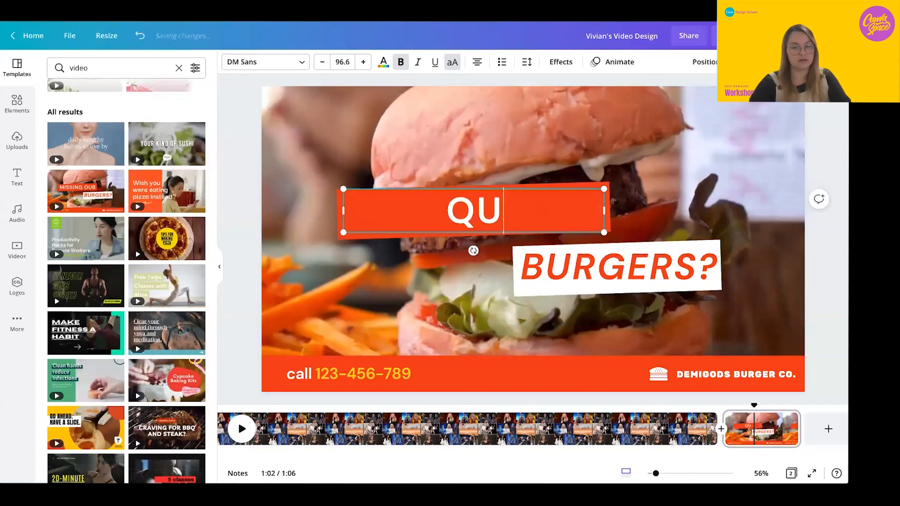
key("BackSpace")
key("BackSpace")
key("BackSpace")
key("BackSpace")
key("BackSpace")
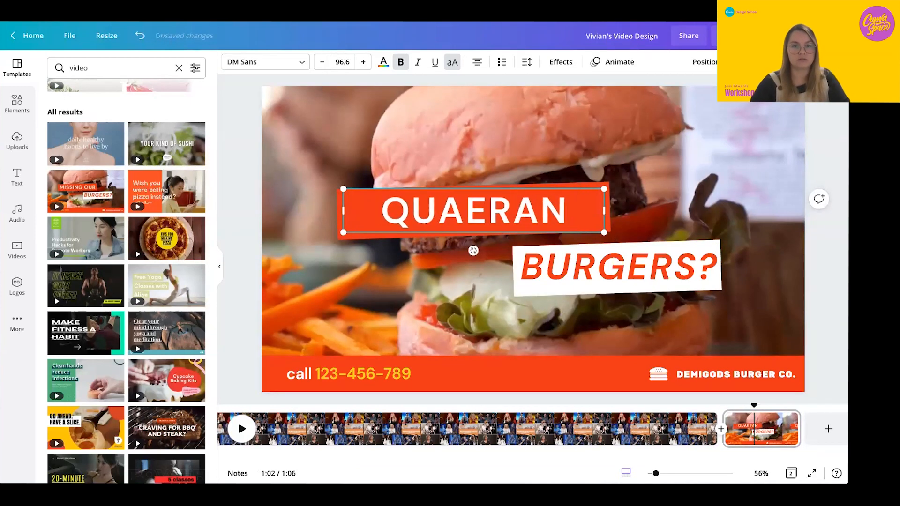
type("RA")
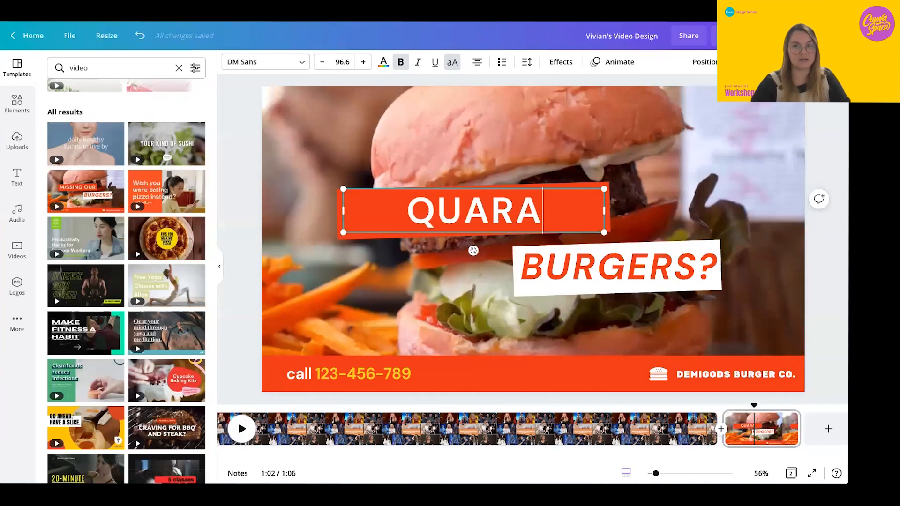
type("NTINE KARAOKE")
Replace the "BURGERS?" text with "COUNTRYFEST" and widen its text box to about 1,023 so it fits on one line
left_click(634, 260)
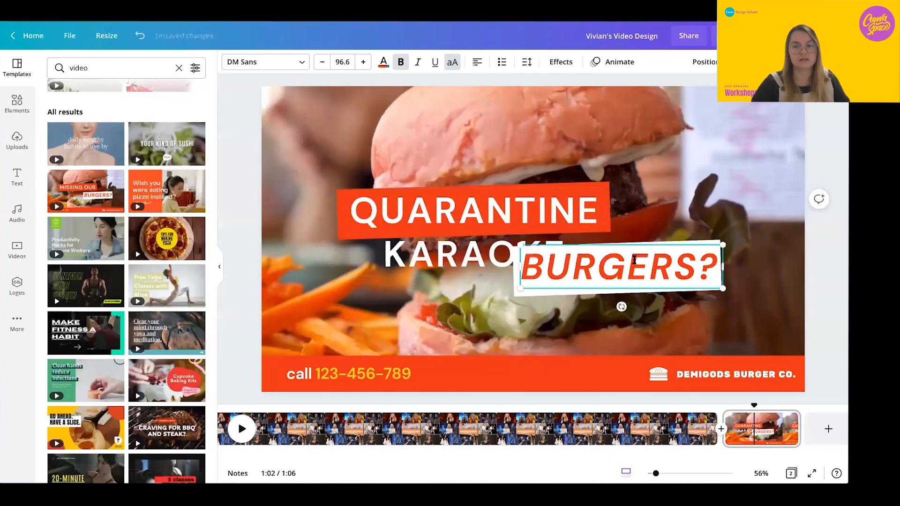
left_click(634, 260)
type("COUNTRY")
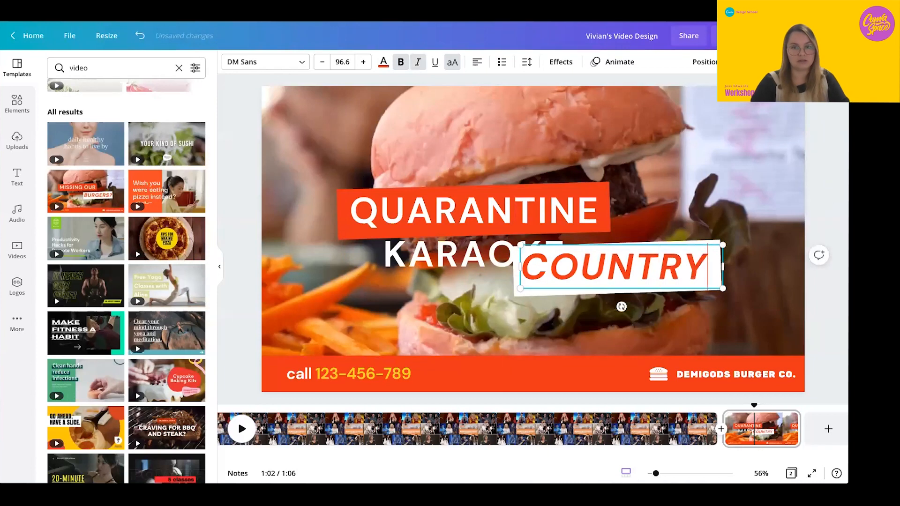
key("Return")
type("FEST")
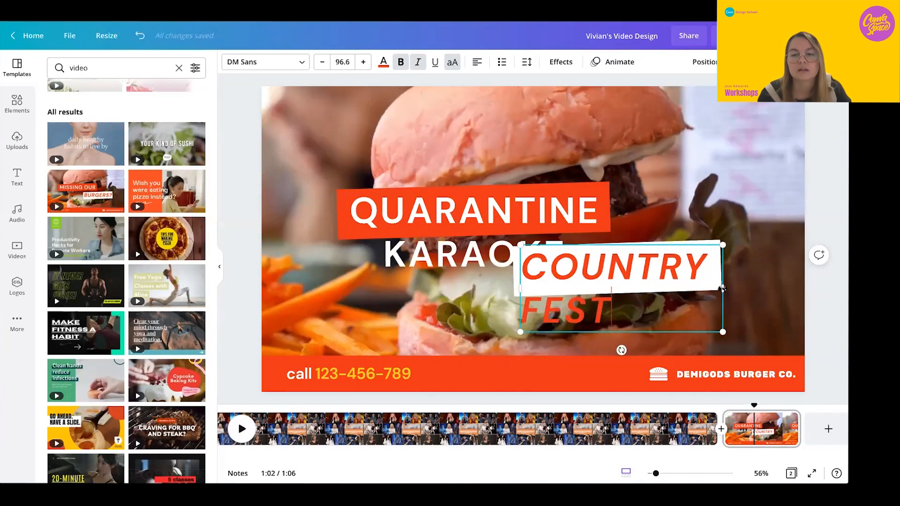
left_click_drag(724, 288, 810, 288)
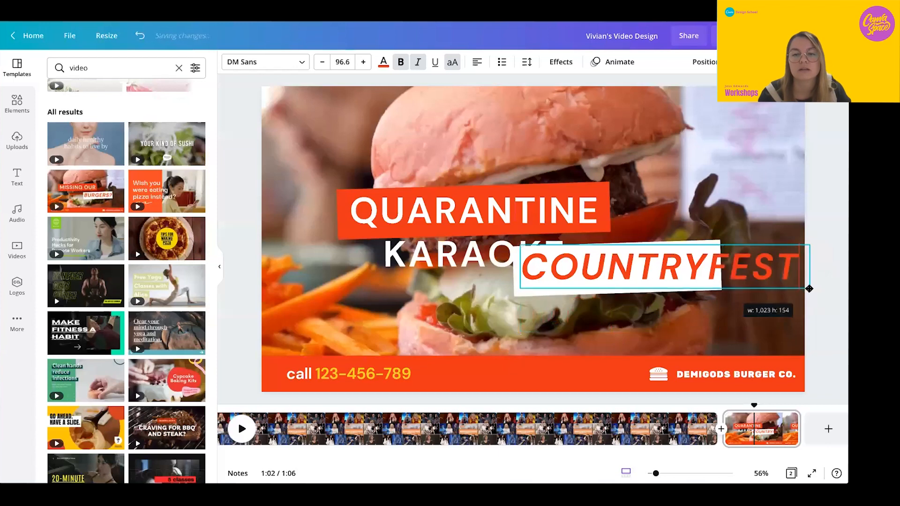
Widen the QUARANTINE KARAOKE text box to fit one line and undo the last reduction of its text size
left_click(577, 229)
left_click_drag(604, 233, 746, 226)
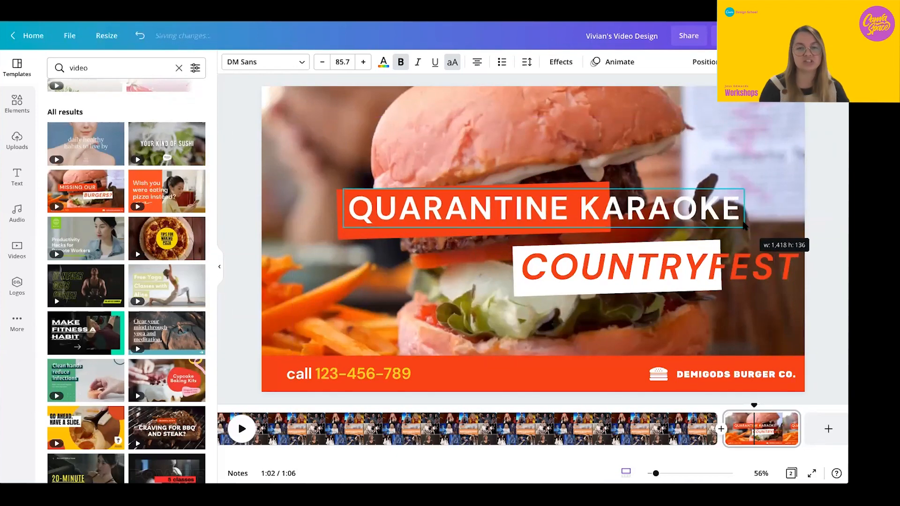
left_click_drag(691, 218, 691, 219)
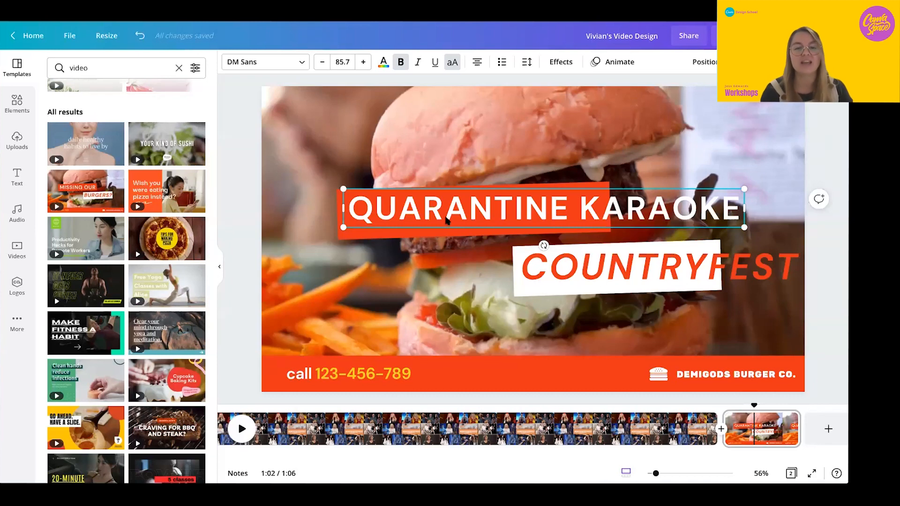
key("ctrl+z")
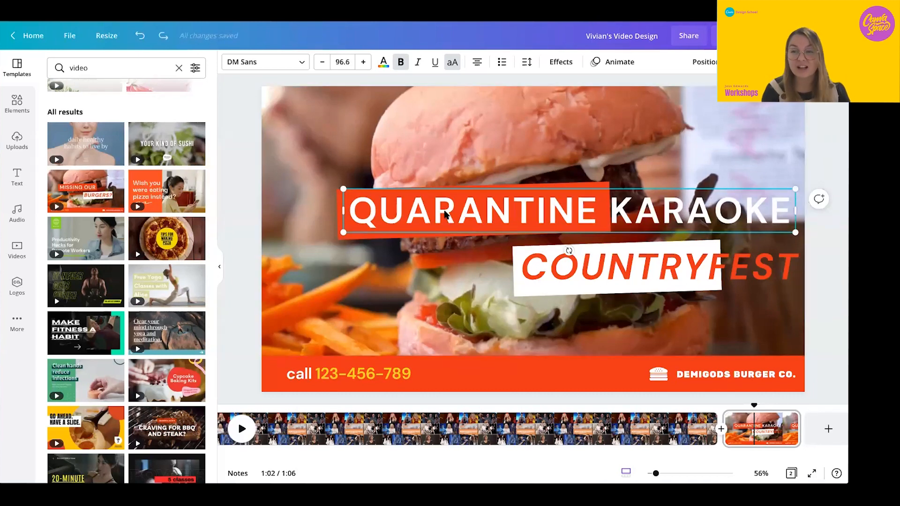
Extend the orange bar behind QUARANTINE KARAOKE to about 1,618 wide and rotate the heading to -2° to match its tilt
left_click(361, 249)
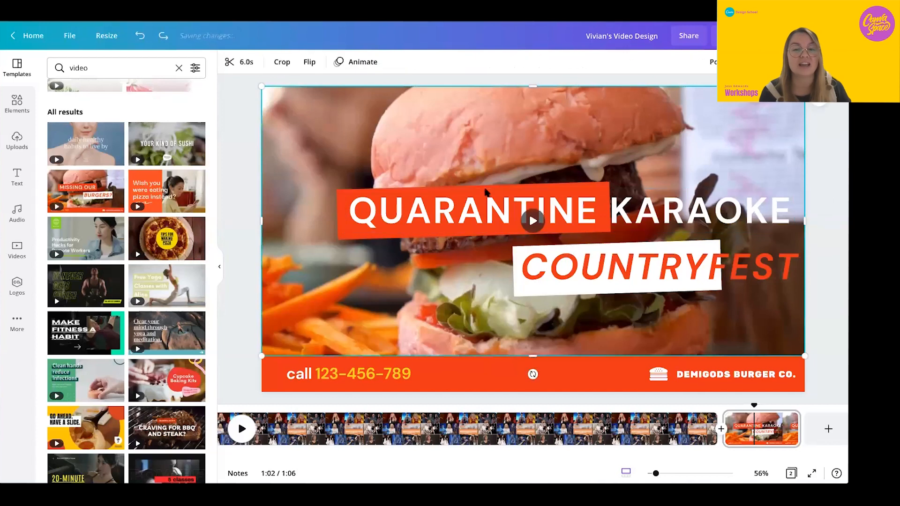
left_click(353, 237)
left_click_drag(610, 211, 796, 205)
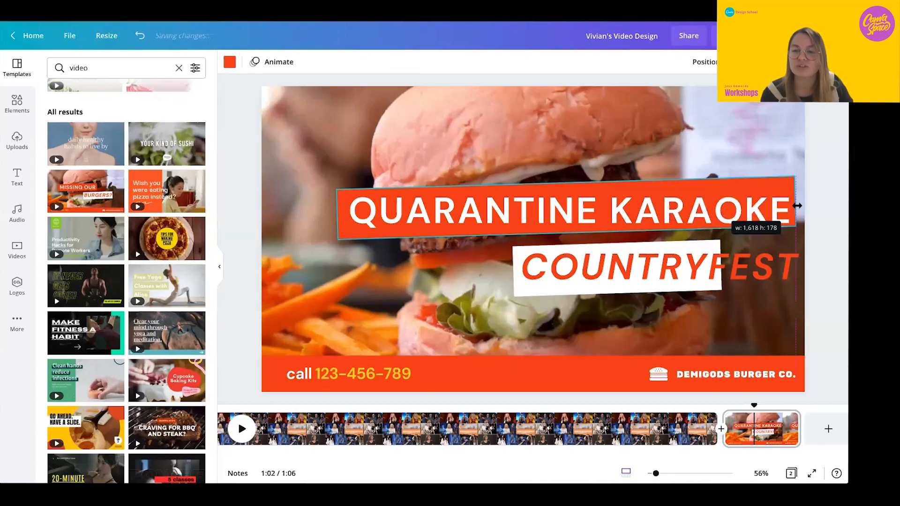
left_click(639, 211)
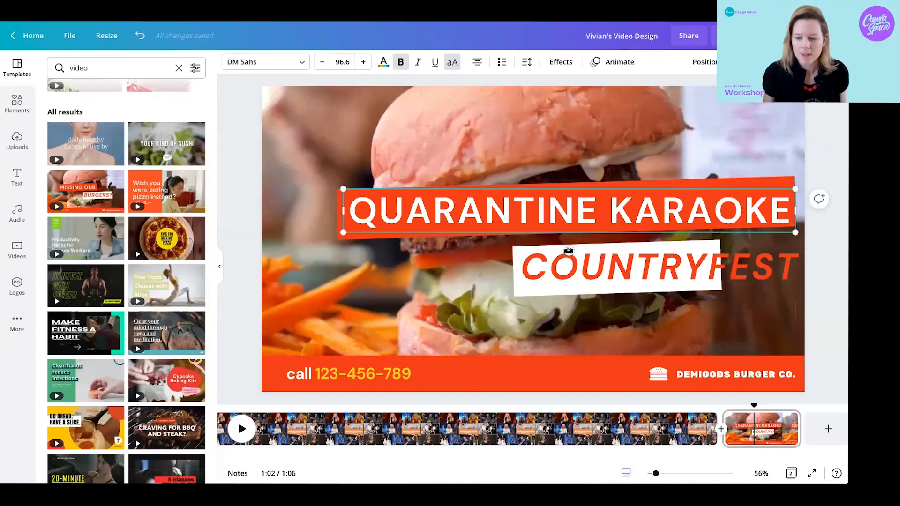
left_click_drag(568, 251, 569, 252)
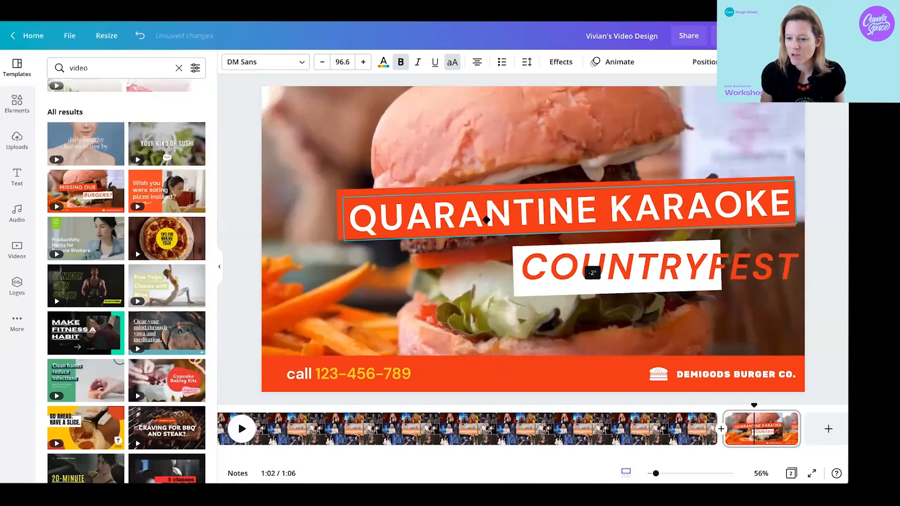
Tilt the COUNTRYFEST text and its white box slightly clockwise together, and extend the white box to cover the whole word
left_click(554, 276)
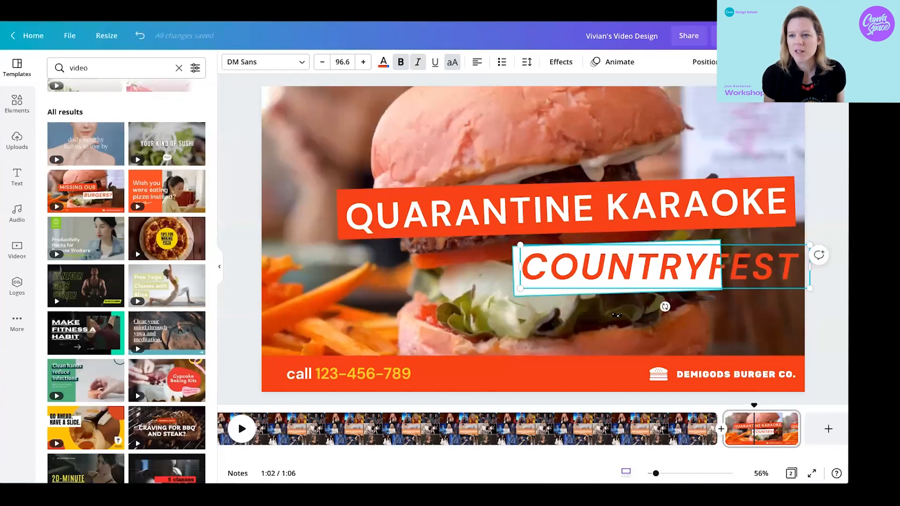
key("Tab")
left_click_drag(617, 315, 664, 307)
left_click(659, 284)
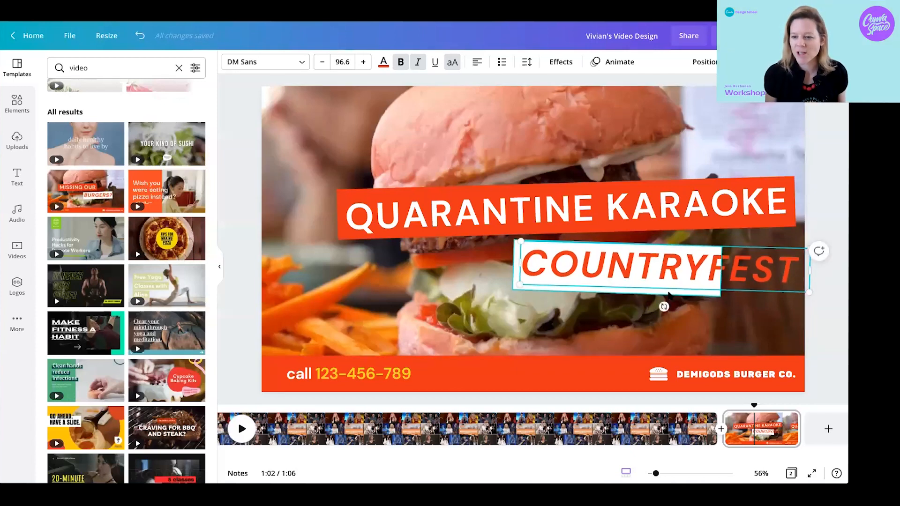
left_click_drag(719, 277, 805, 283)
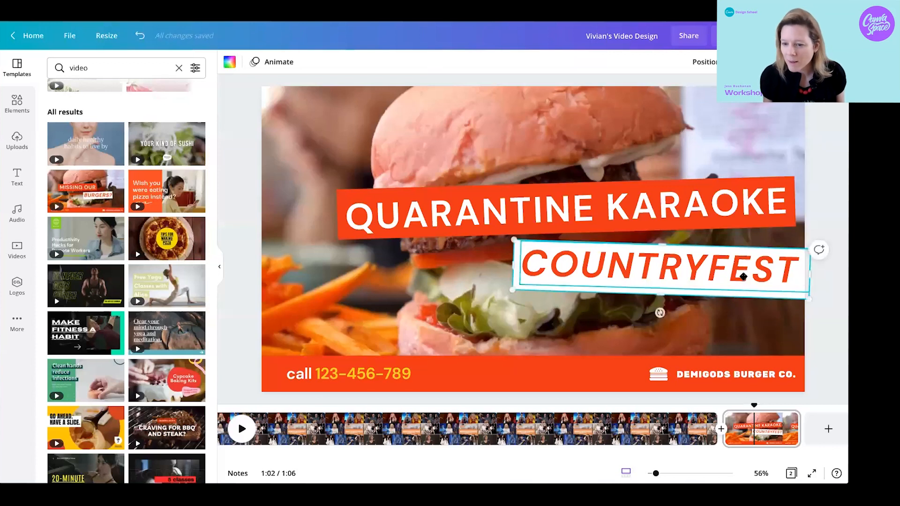
Shift the QUARANTINE KARAOKE heading with its orange bar and COUNTRYFEST with its white box left to sit centered within the frame
left_click(745, 277)
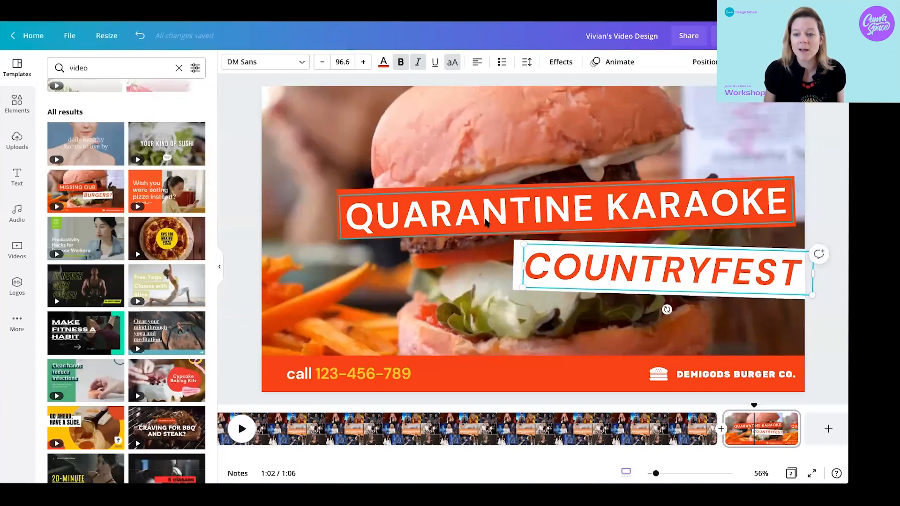
left_click(403, 200)
left_click(406, 201, "shift")
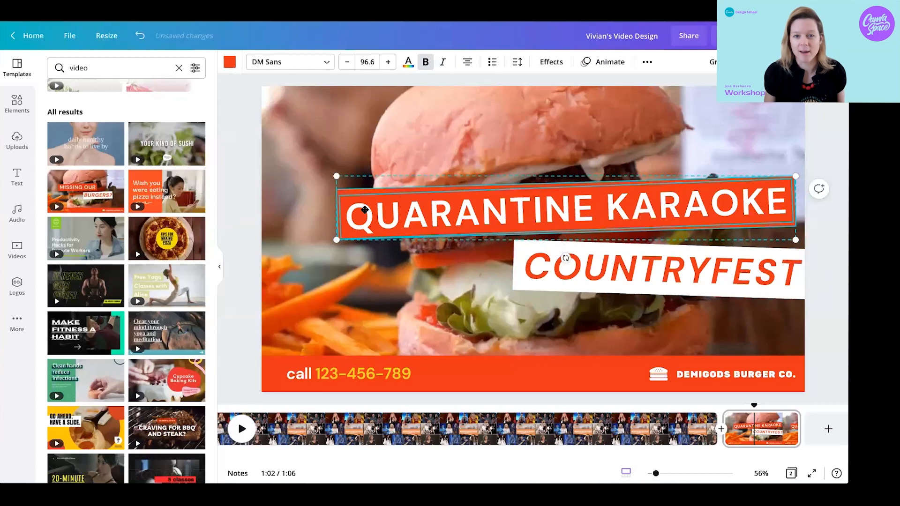
left_click_drag(366, 210, 322, 210)
left_click(536, 271)
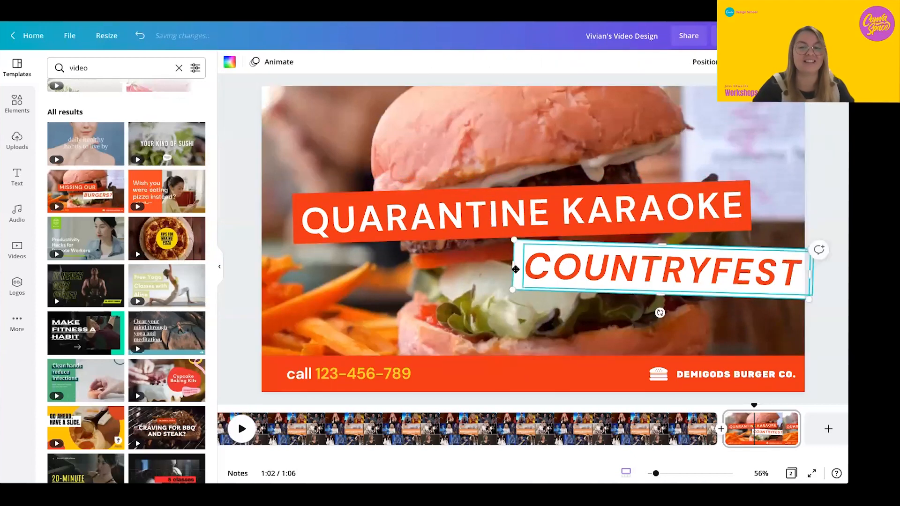
left_click(578, 265, "shift")
left_click_drag(577, 265, 507, 261)
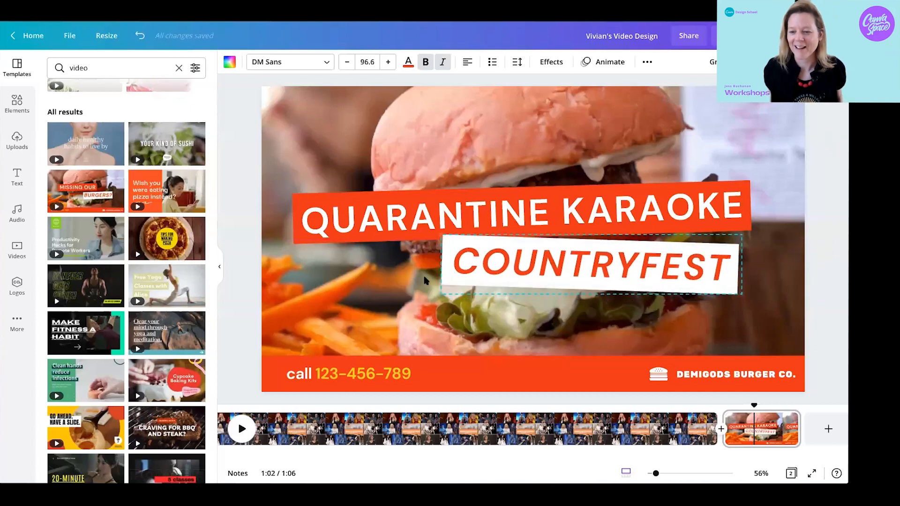
left_click(347, 283)
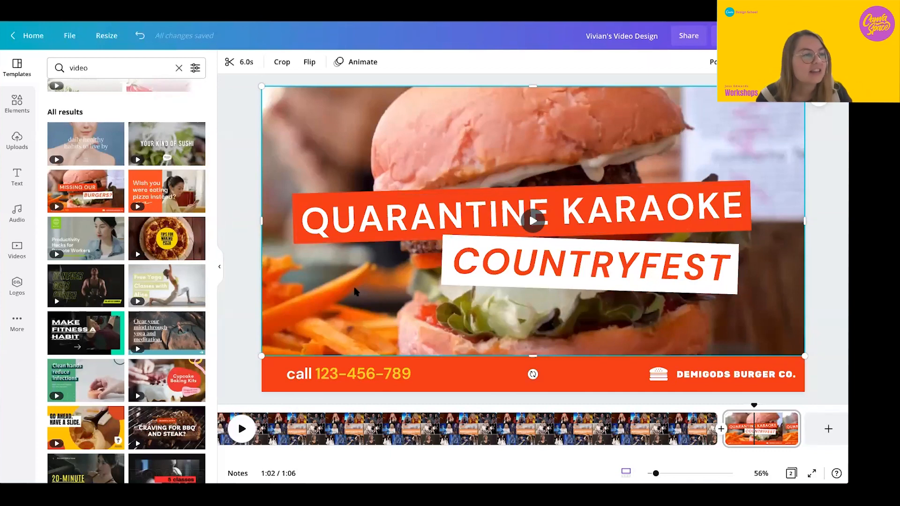
In the orange footer, replace the phone line with "Every Friday night" and the burger company name with "QKCOUNTRY.COM"
double_click(318, 374)
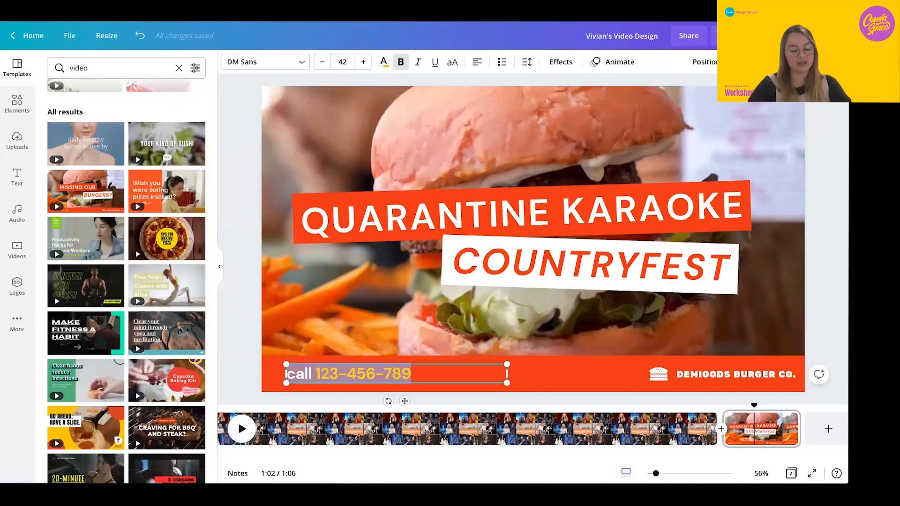
type("Every Friday n")
key("BackSpace")
type("night")
left_click(727, 373)
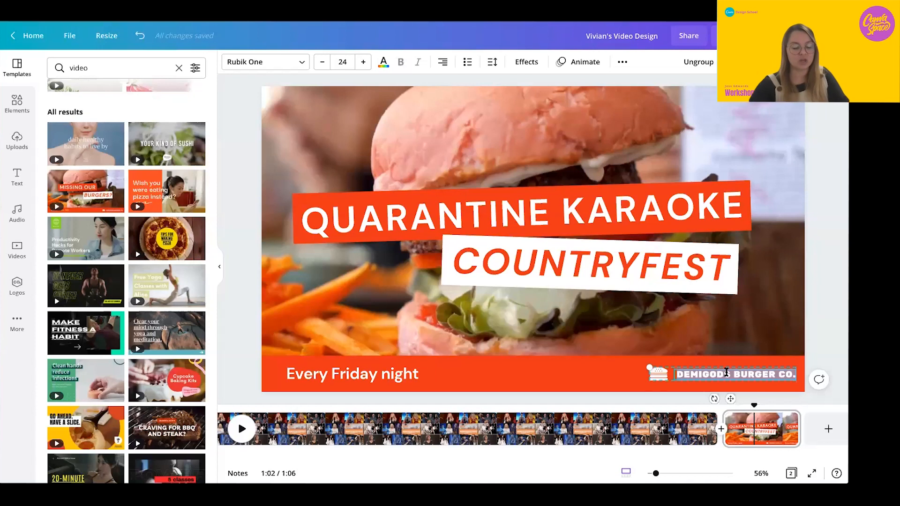
type("QKCOUNTRY.COM")
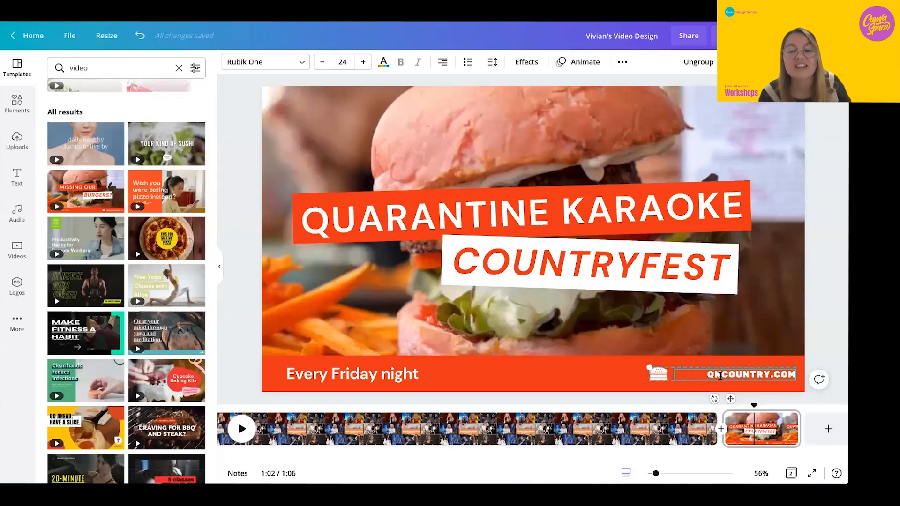
left_click(587, 364)
left_click(662, 374)
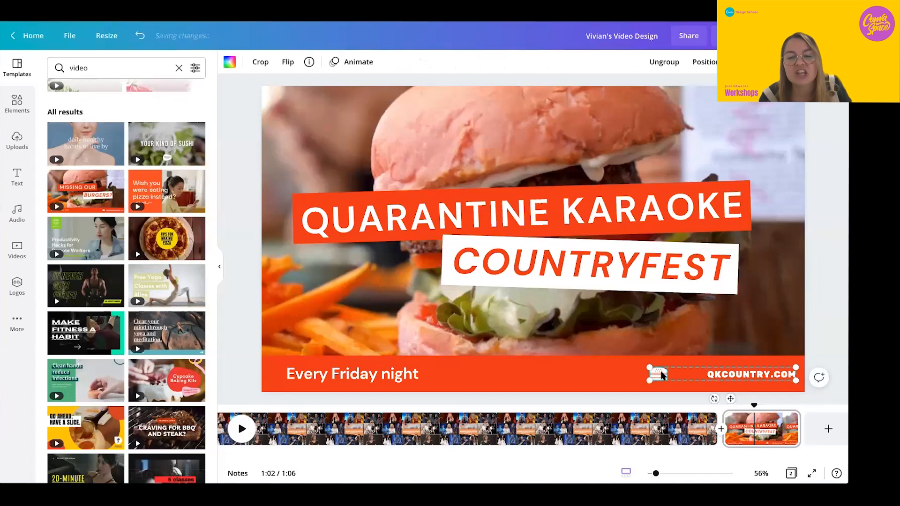
right_click(663, 374)
left_click(693, 437)
left_click(592, 367)
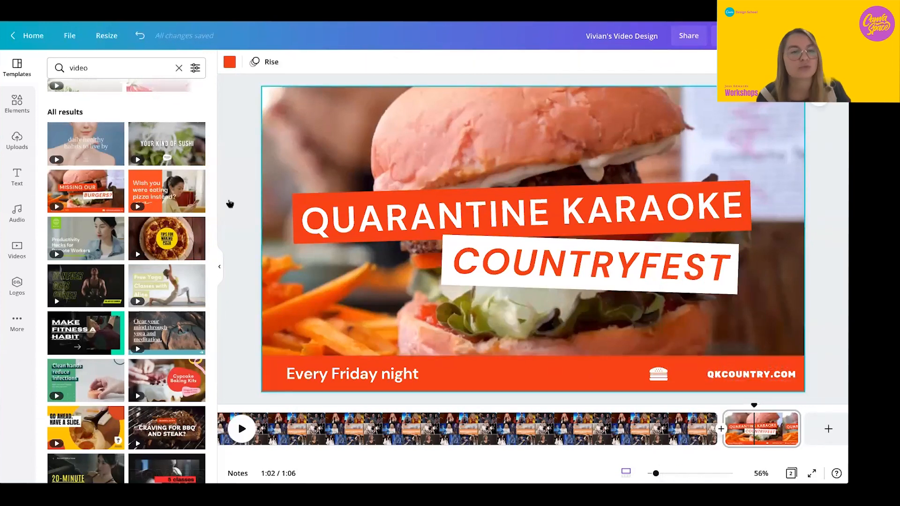
Search the elements for "guitar" and limit the results to graphics
left_click(94, 66)
type("guitar")
key("Return")
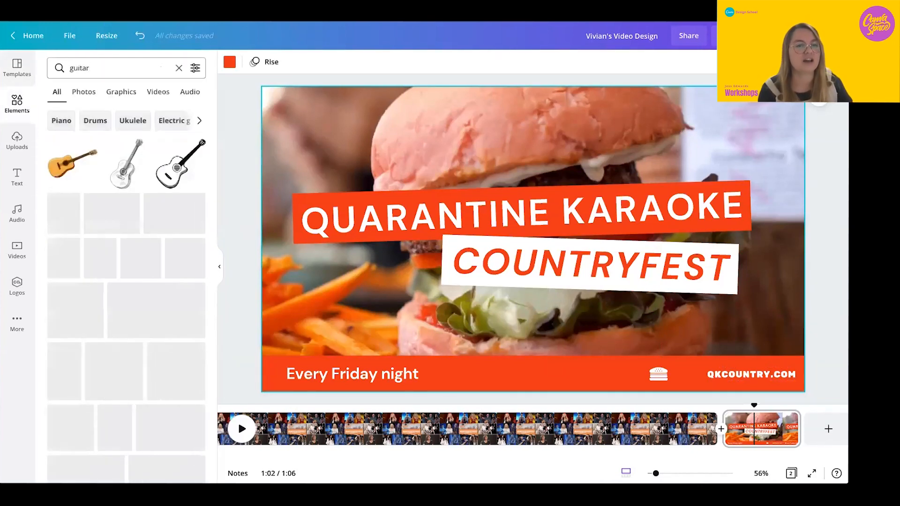
left_click(117, 95)
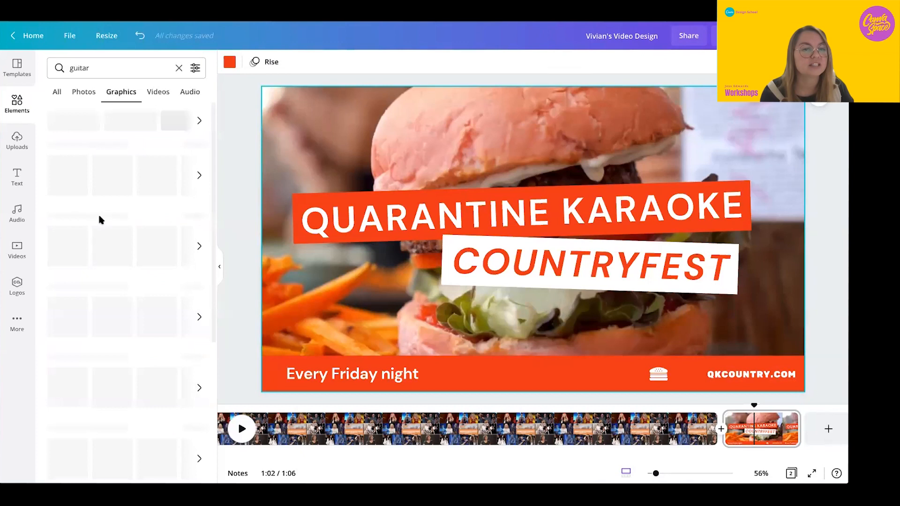
Add the outlined acoustic guitar graphic and place it as a small white icon beside QKCOUNTRY.COM, replacing the burger icon
scroll(109, 224, "down", 1)
scroll(109, 224, "down", 10)
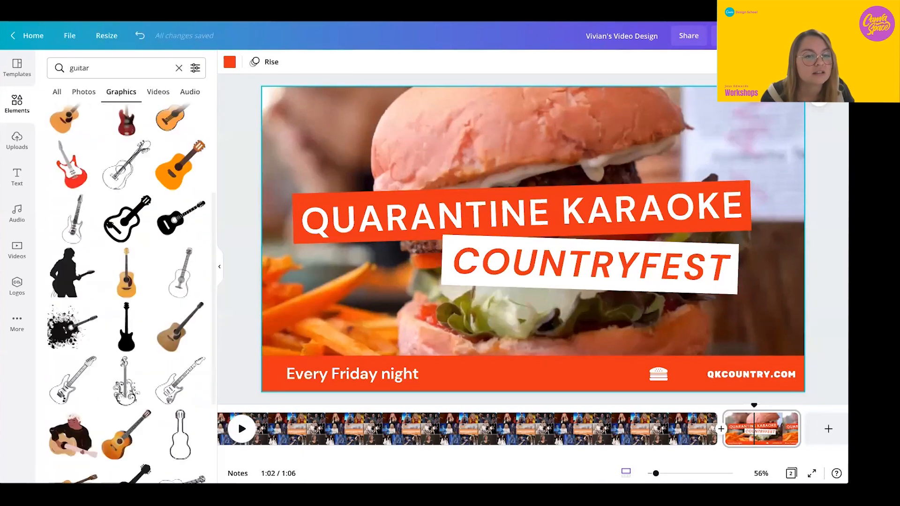
scroll(109, 224, "down", 10)
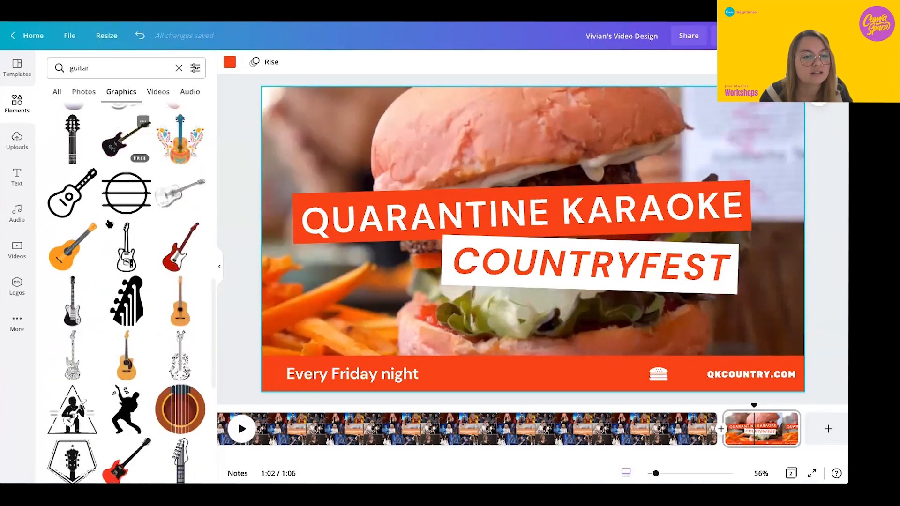
scroll(109, 224, "down", 10)
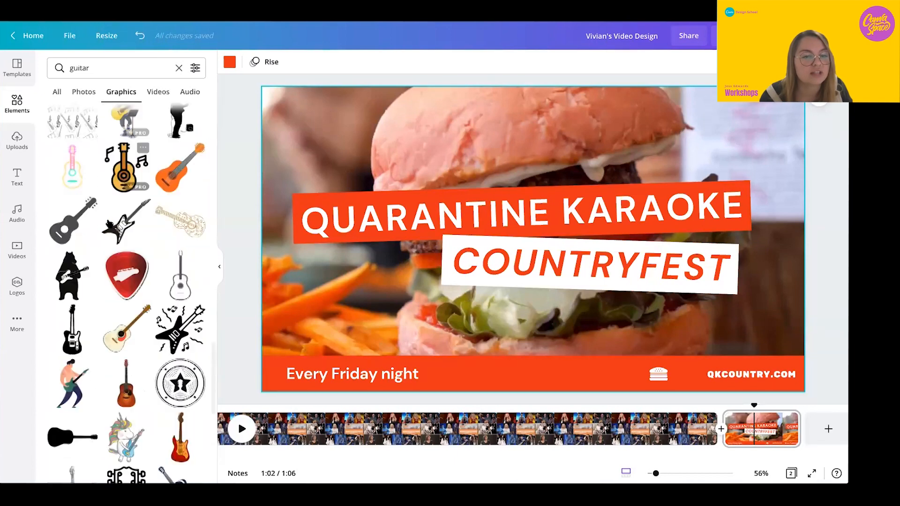
scroll(109, 224, "down", 5)
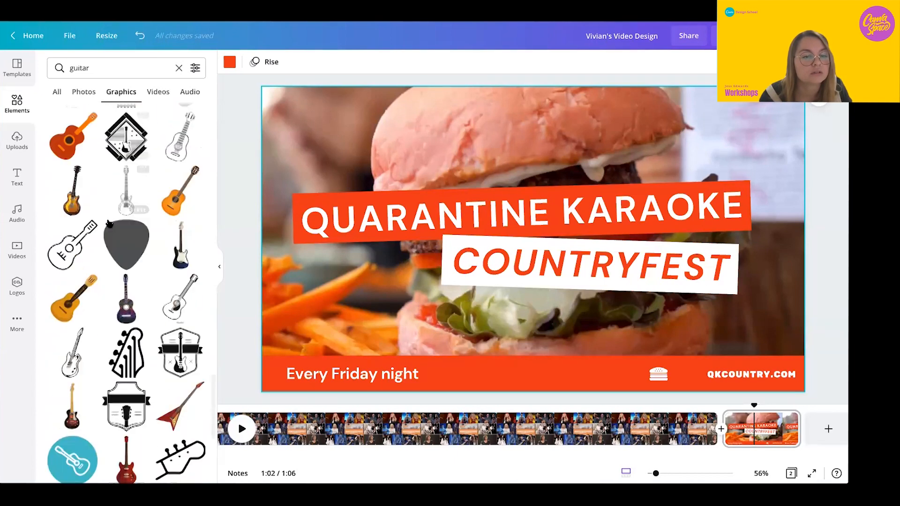
scroll(109, 223, "down", 10)
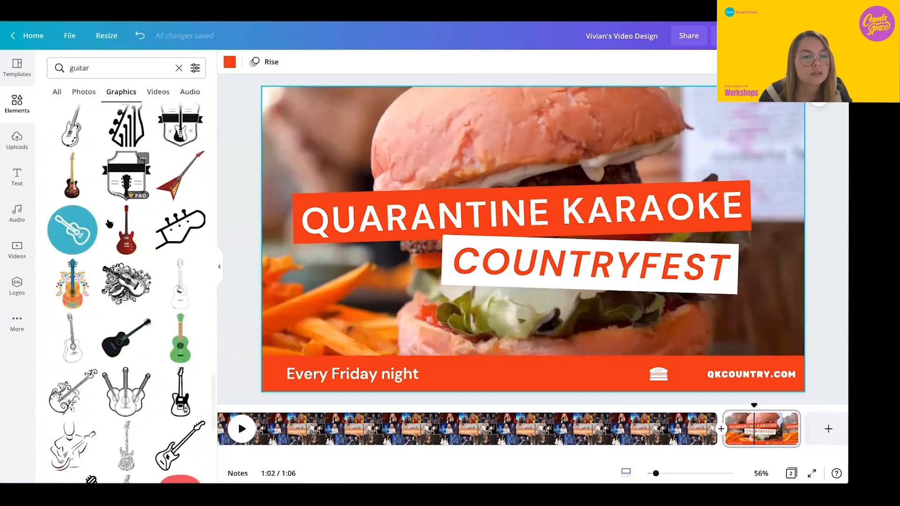
scroll(109, 224, "down", 2)
left_click(73, 202)
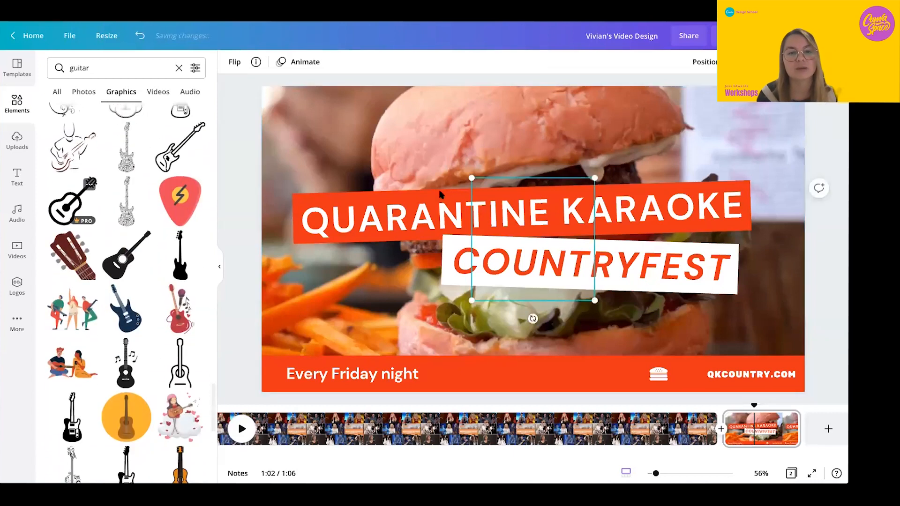
left_click_drag(538, 235, 697, 375)
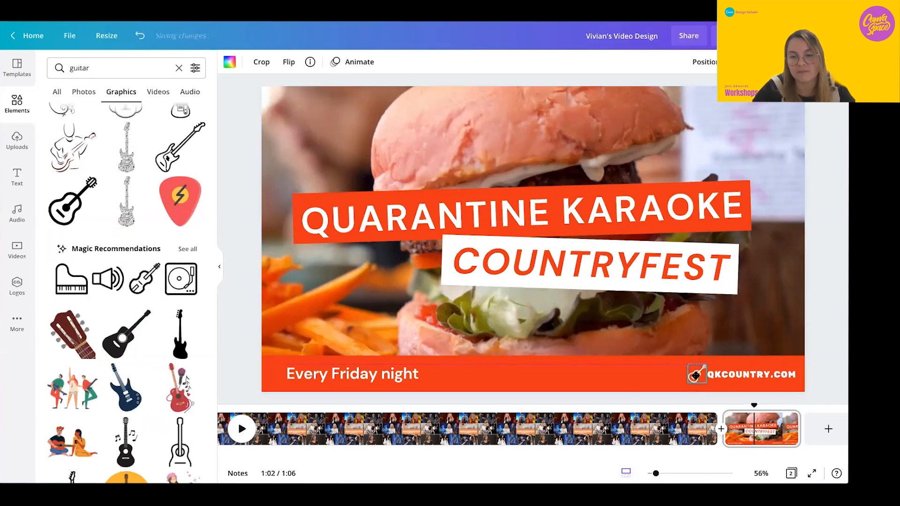
left_click(627, 372)
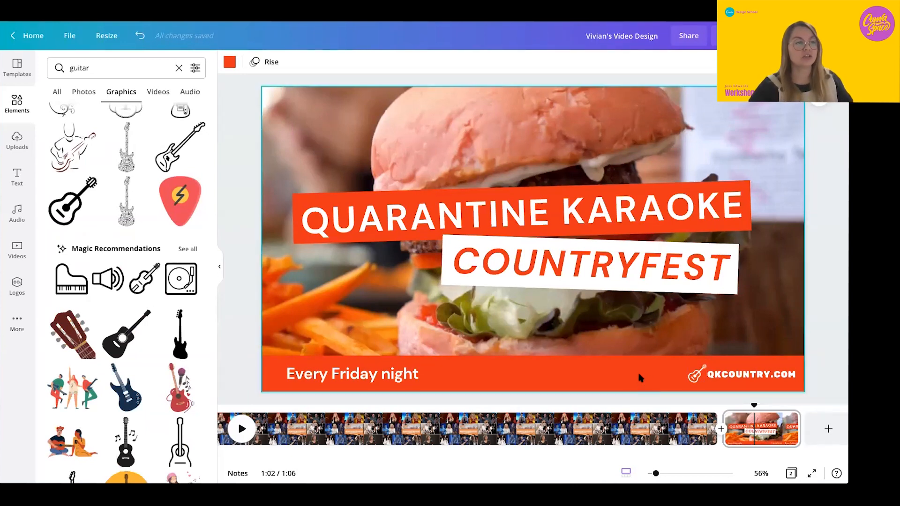
Check the lettering style in the original collage video clip at 0:22 and return to the burger page
left_click(569, 203)
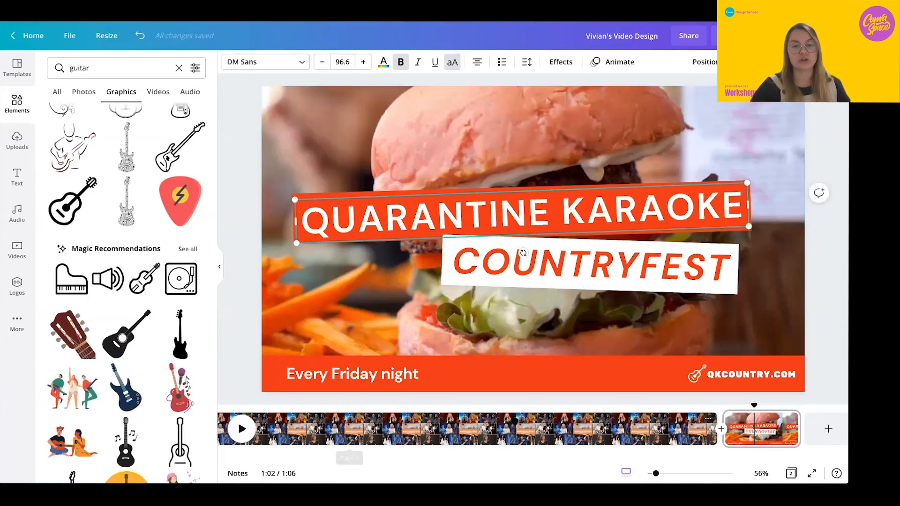
left_click(512, 424)
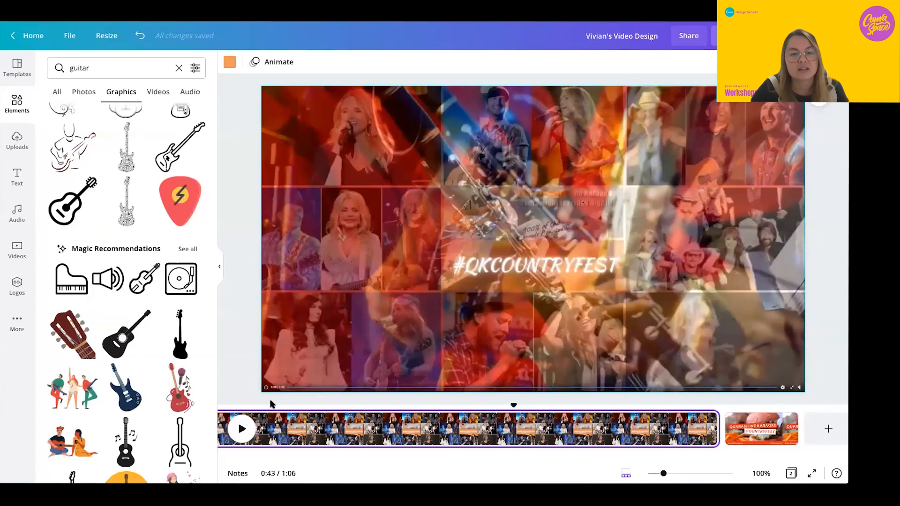
left_click(262, 407)
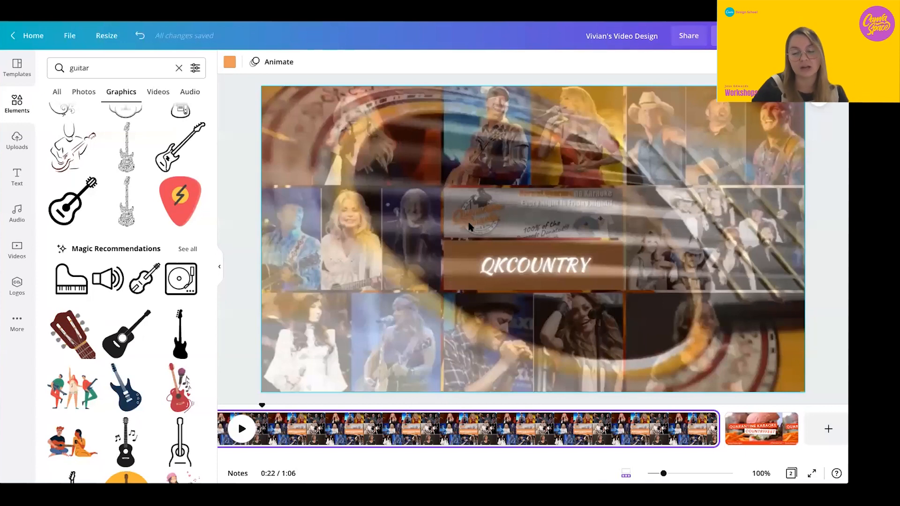
left_click(758, 429)
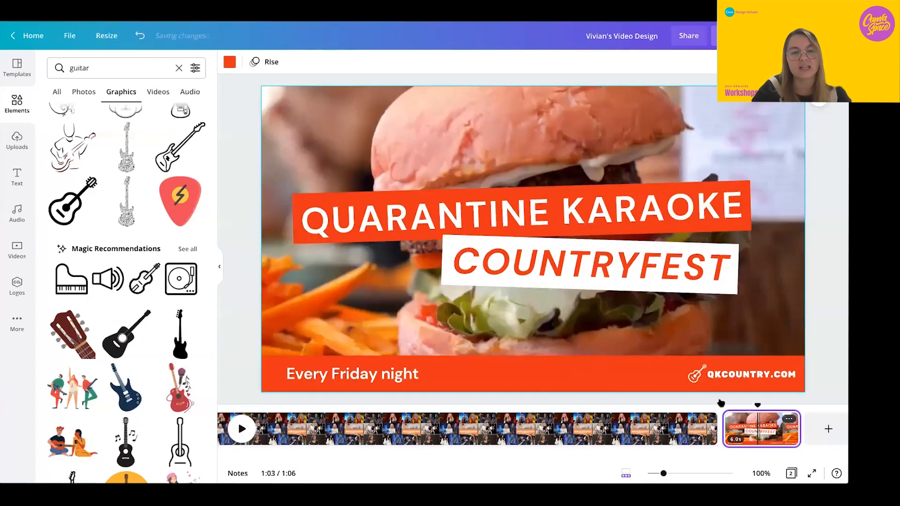
Browse the font categories for the QUARANTINE KARAOKE heading and list the Fun fonts
triple_click(440, 220)
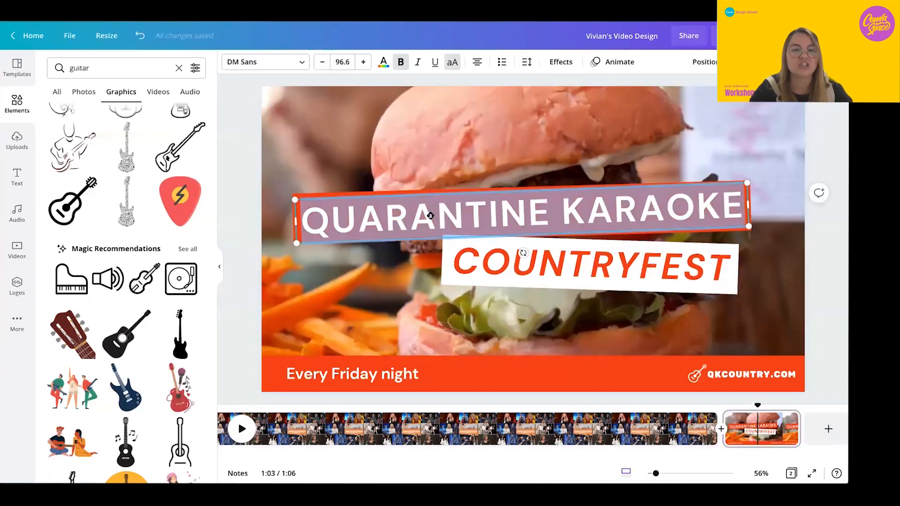
left_click(249, 62)
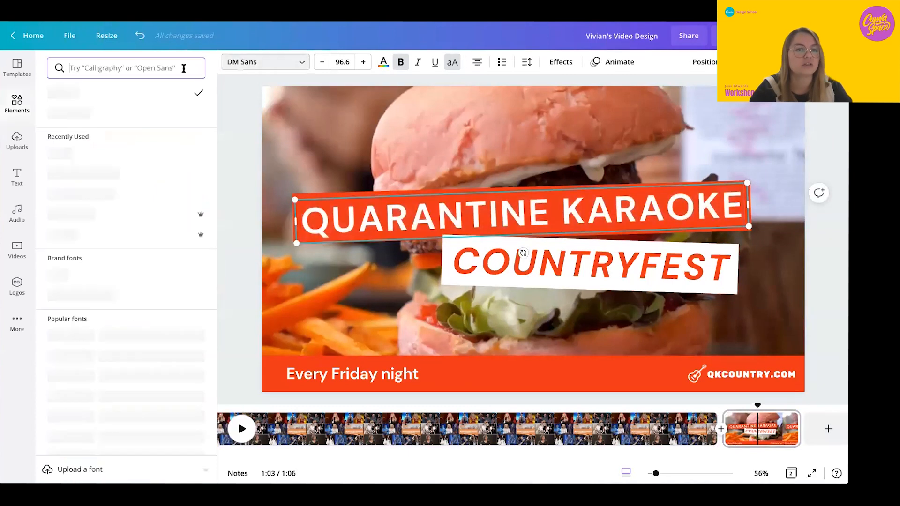
left_click(140, 70)
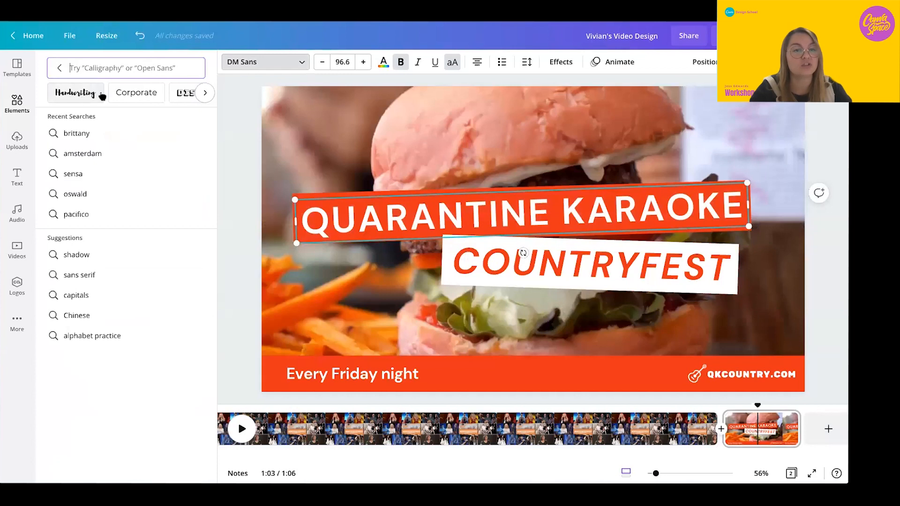
left_click(201, 93)
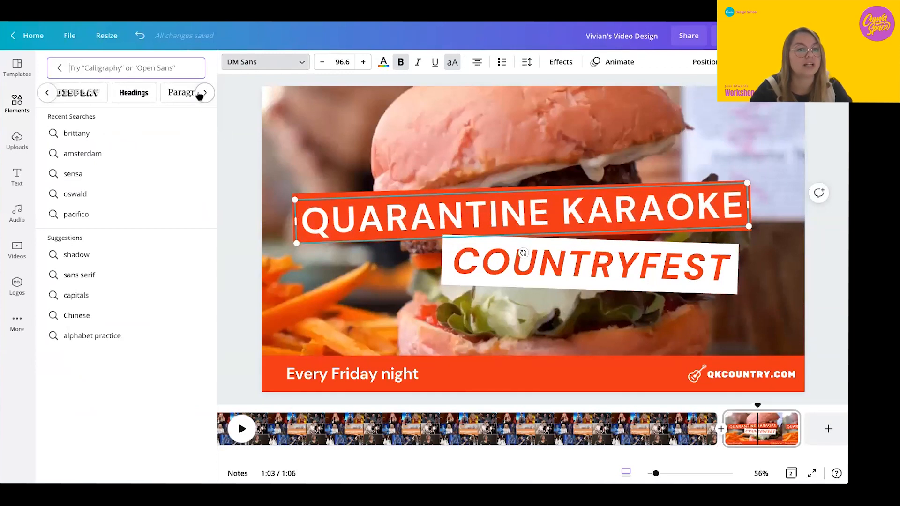
left_click(203, 94)
left_click(206, 94)
left_click(207, 93)
left_click(206, 94)
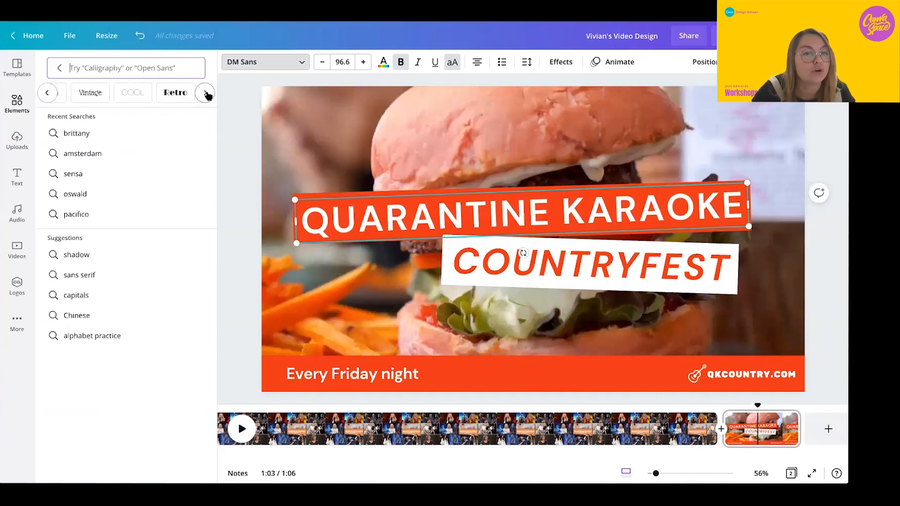
left_click(206, 94)
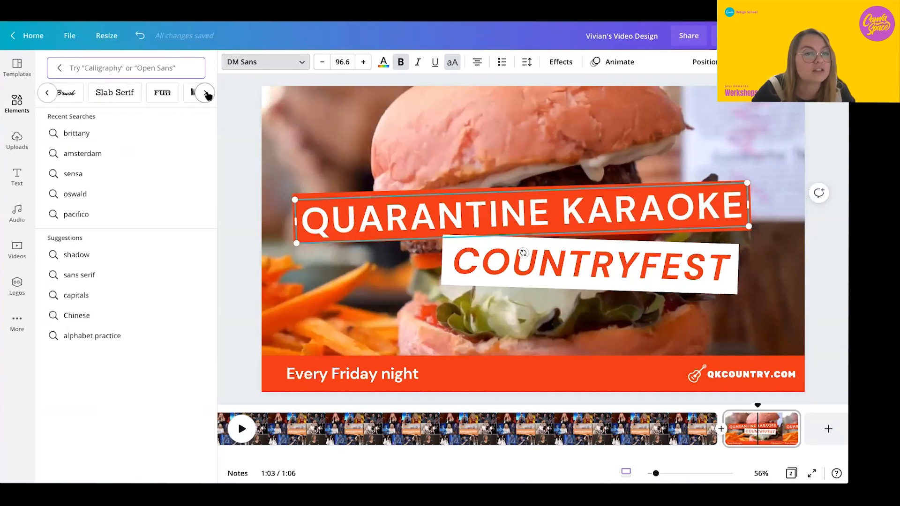
left_click(166, 93)
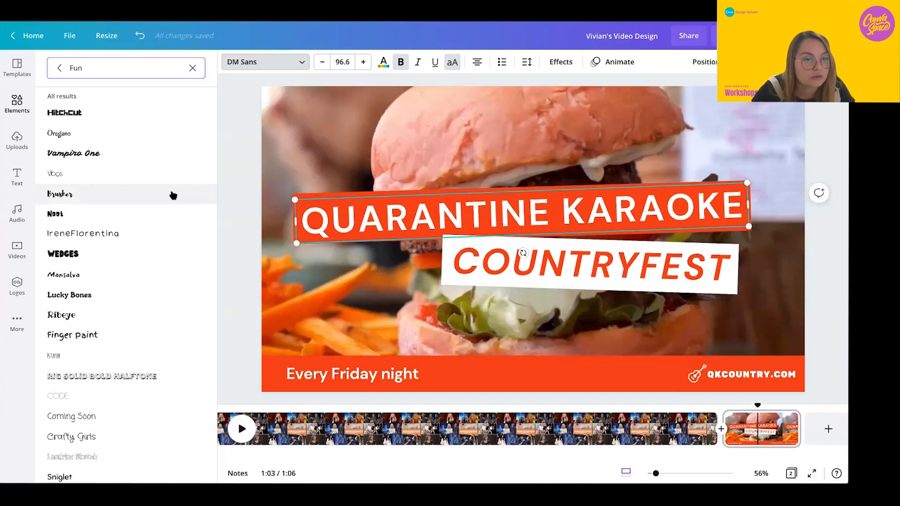
Set the QUARANTINE KARAOKE heading in the Pacifico font and turn off its all-uppercase formatting
scroll(173, 195, "down", 5)
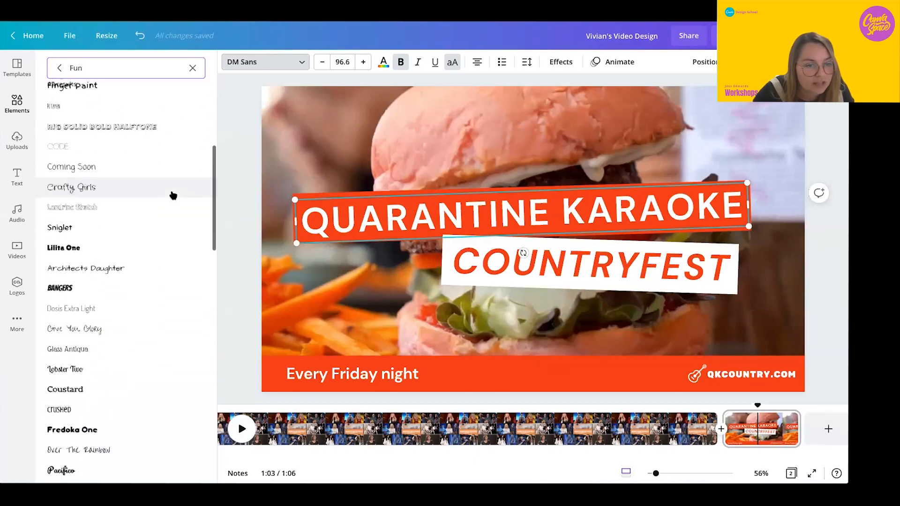
scroll(173, 195, "down", 4)
left_click(59, 285)
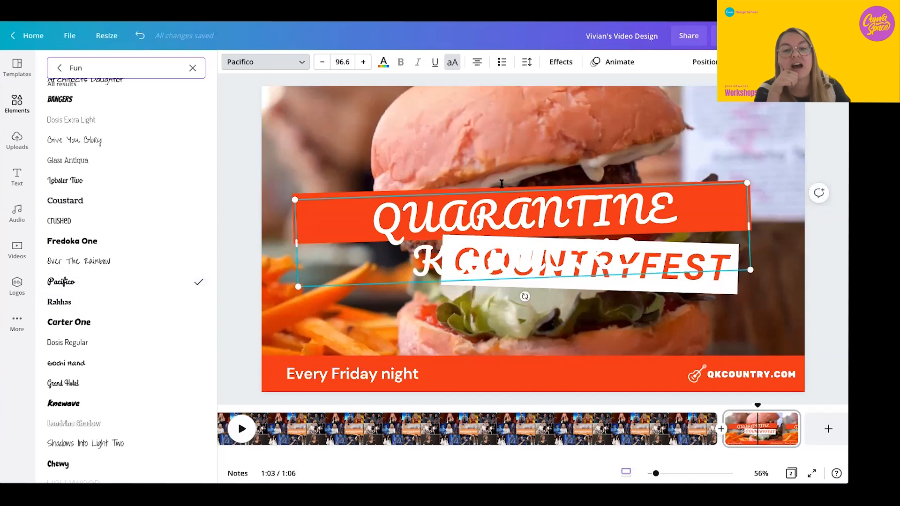
left_click(453, 63)
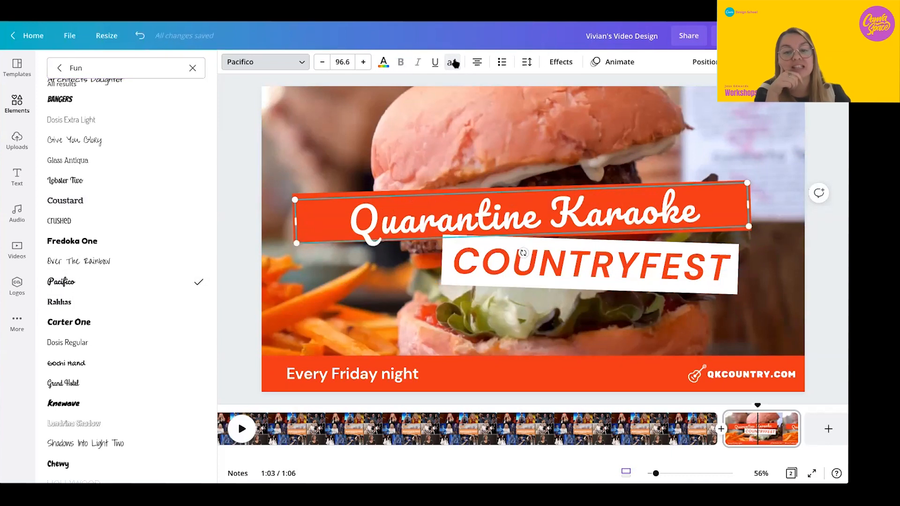
Set the COUNTRYFEST heading in the Pacifico font and turn off its all-uppercase formatting
left_click(565, 268)
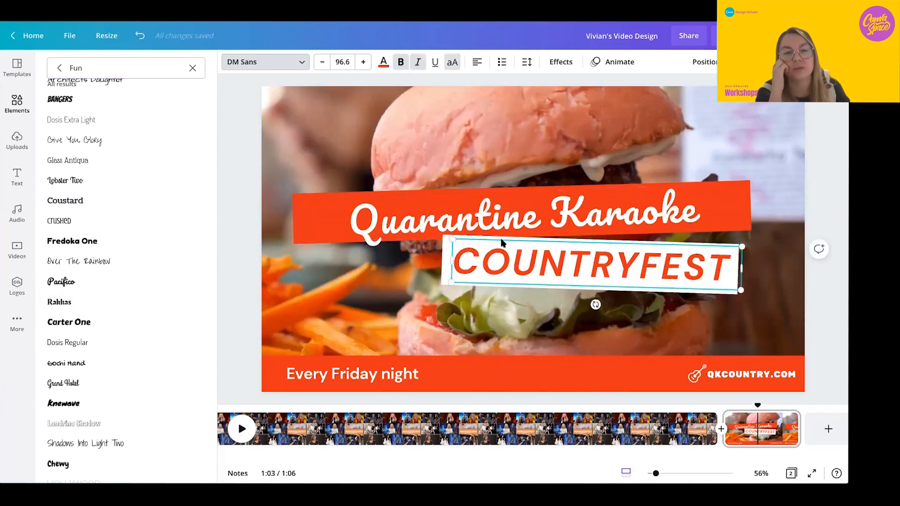
left_click(123, 280)
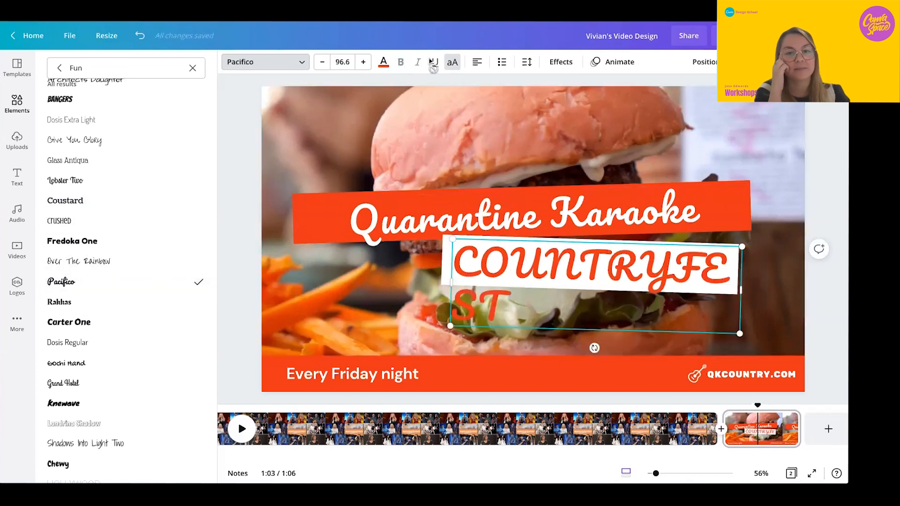
left_click(452, 62)
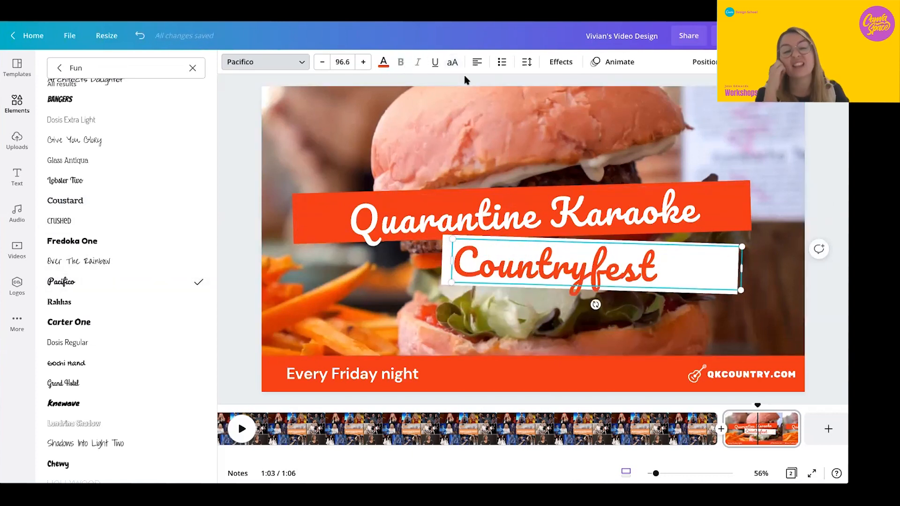
Narrow the Quarantine Karaoke text box to fit its lettering, keeping the font size at 96.6
left_click(421, 209)
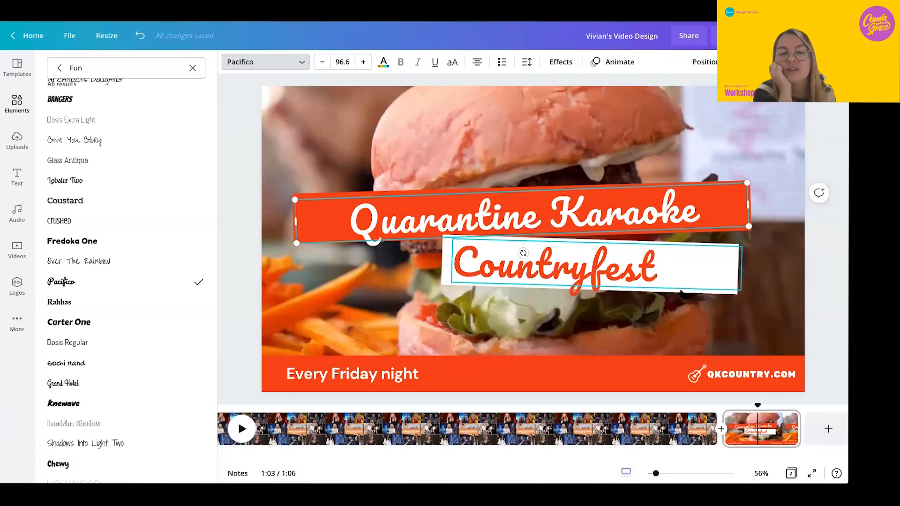
left_click(406, 268)
left_click(299, 222)
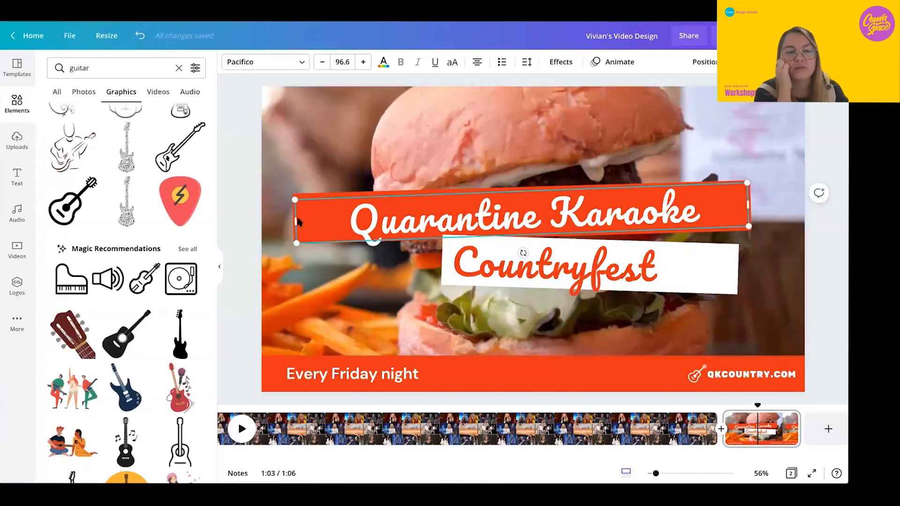
left_click_drag(359, 224, 369, 241)
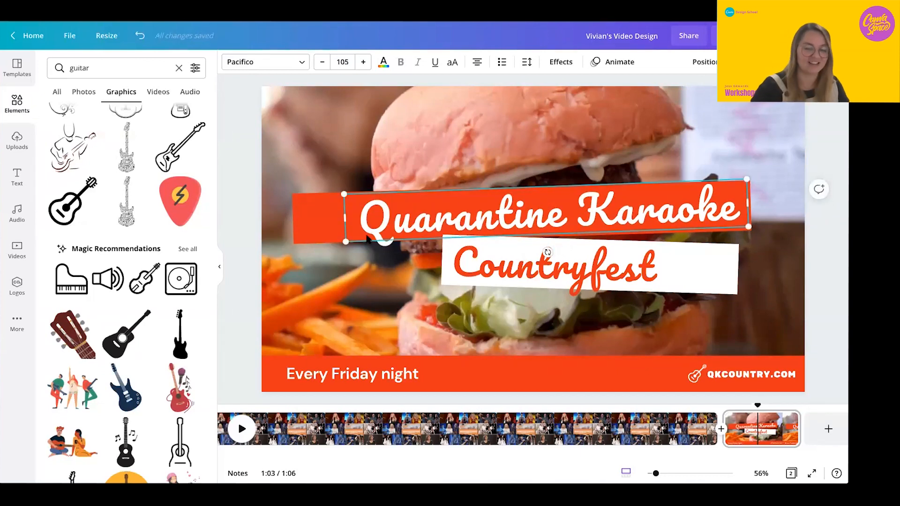
left_click(368, 240)
key("ctrl+z")
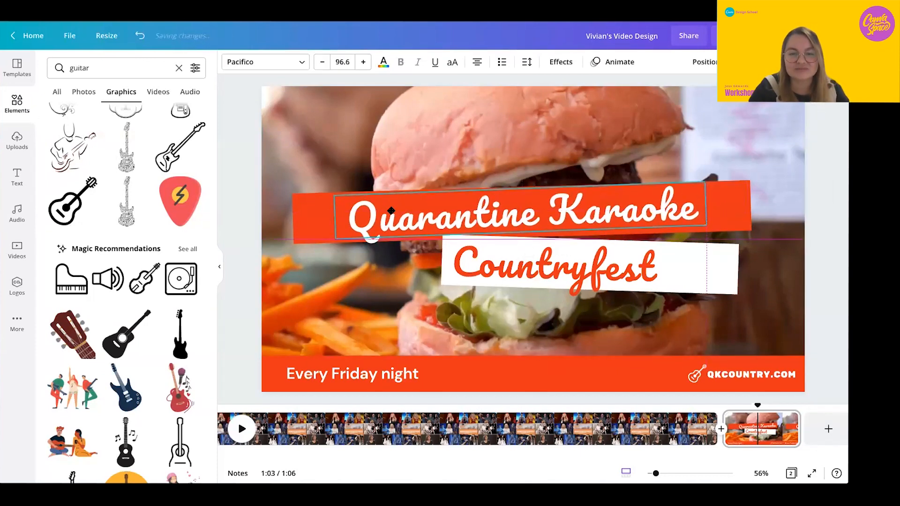
Shorten the red banner at both ends around Quarantine Karaoke, and narrow the Countryfest text box and its white banner to fit the lettering
left_click(306, 216)
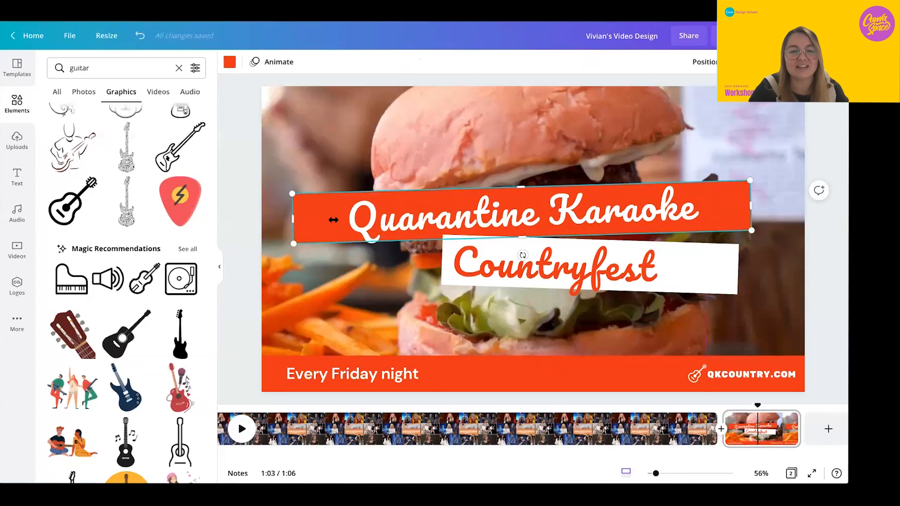
left_click_drag(333, 220, 334, 219)
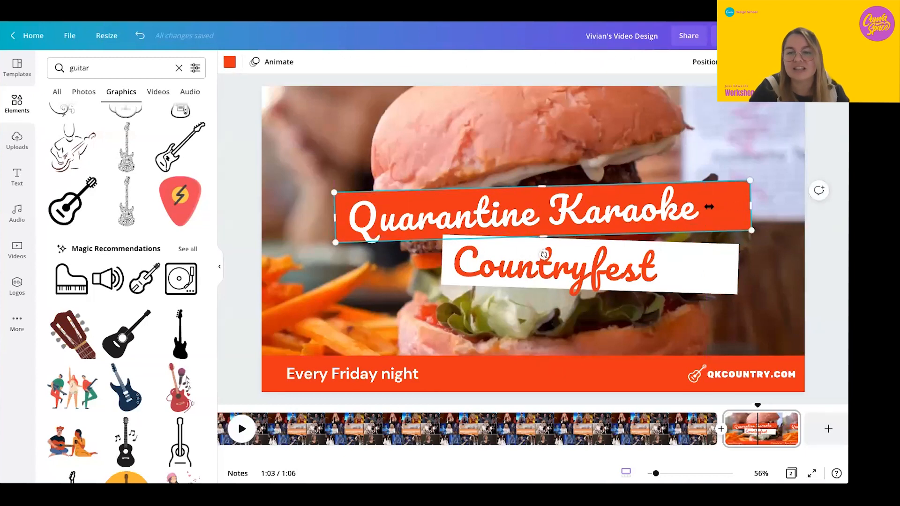
left_click_drag(709, 207, 713, 209)
left_click(711, 263)
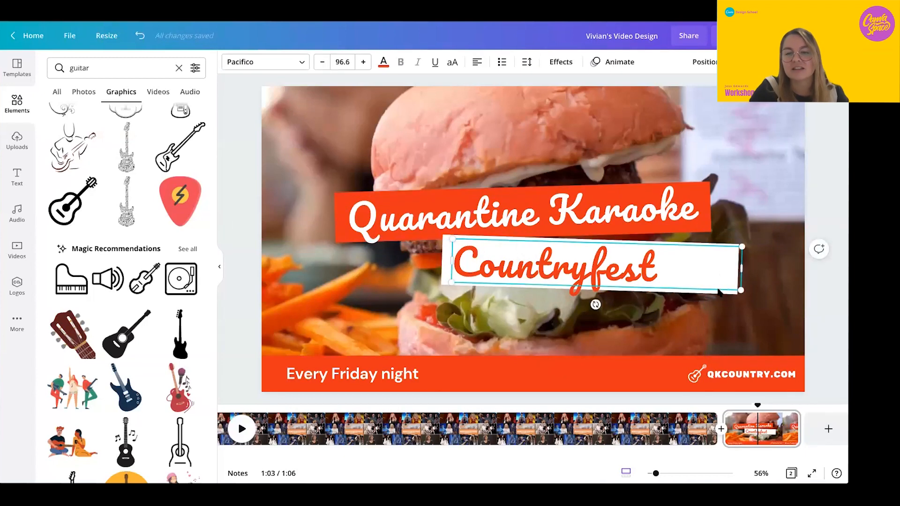
left_click_drag(741, 269, 665, 270)
left_click(689, 273)
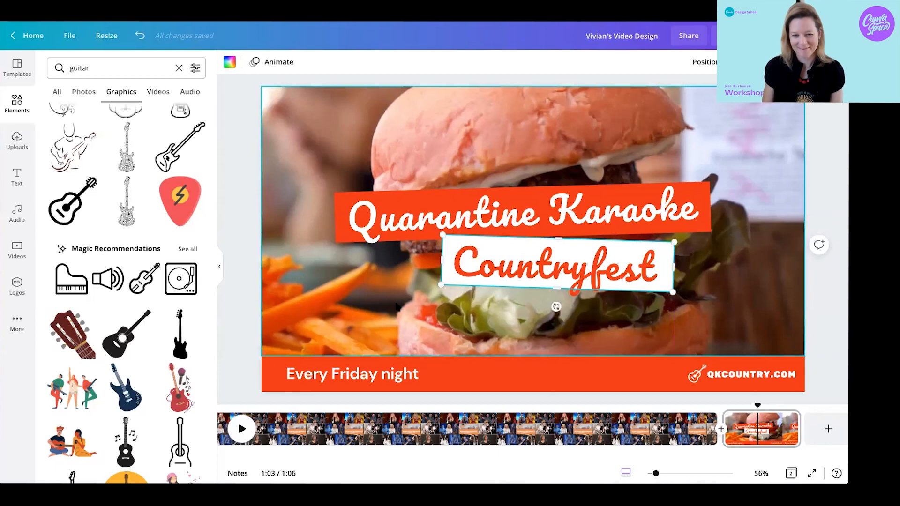
Set the Every Friday night footer text in the Pacifico font
left_click(328, 373)
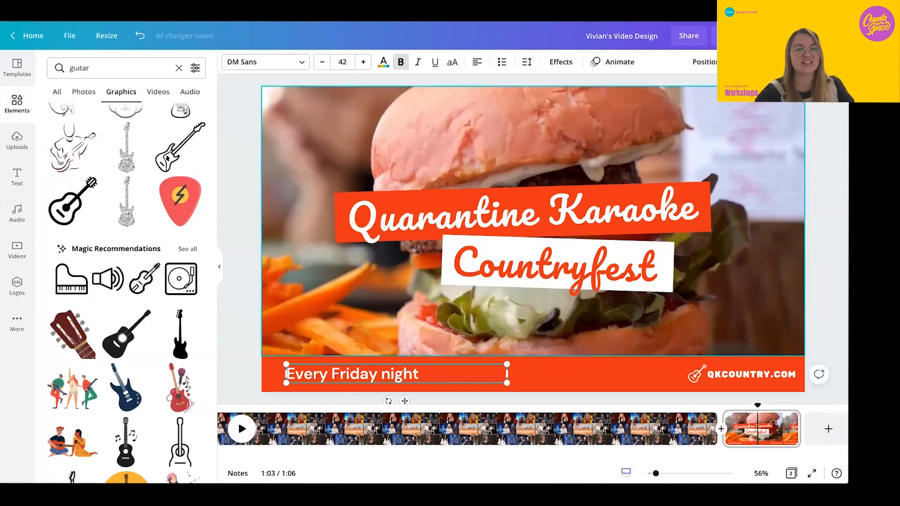
left_click(271, 61)
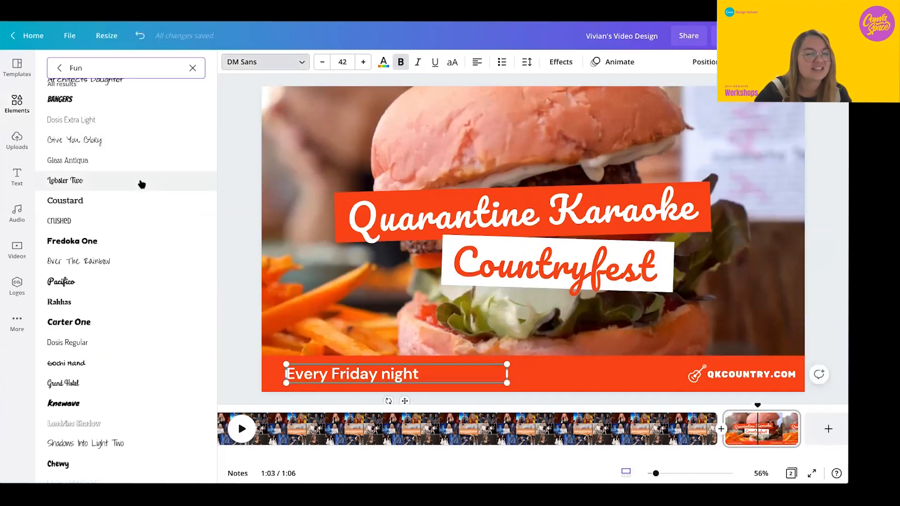
left_click(84, 281)
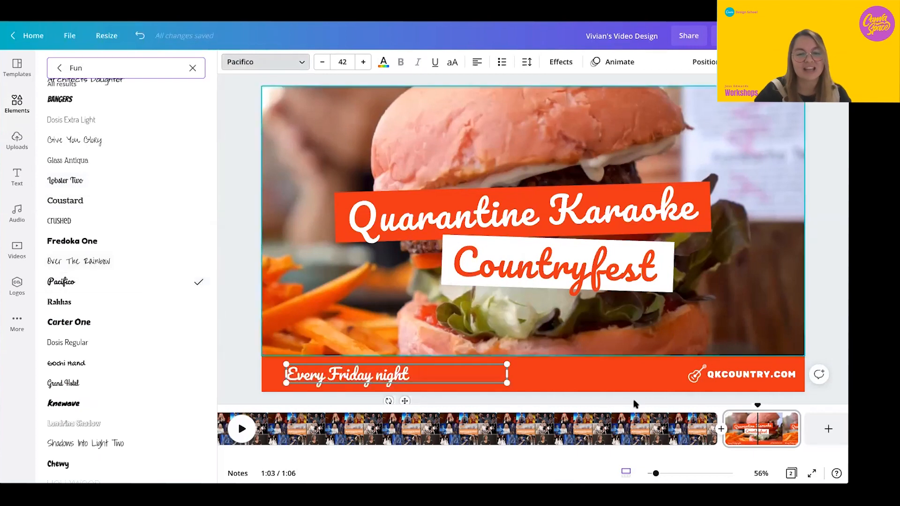
left_click(619, 369)
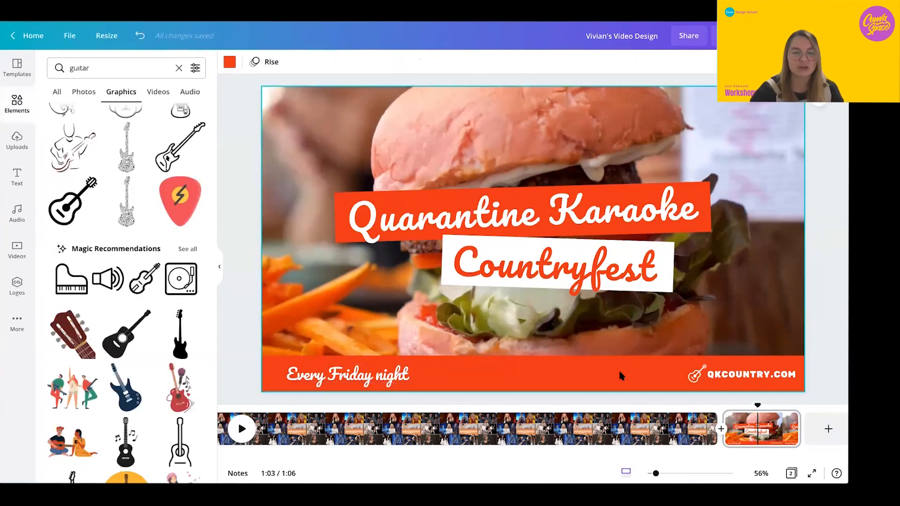
Set the QKCOUNTRY.COM footer text in the Oswald brand font
left_click(738, 375)
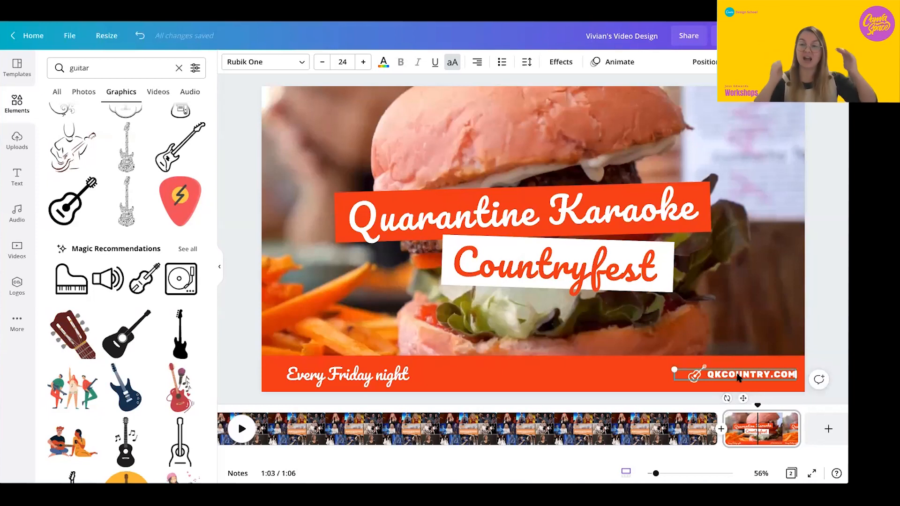
triple_click(737, 374)
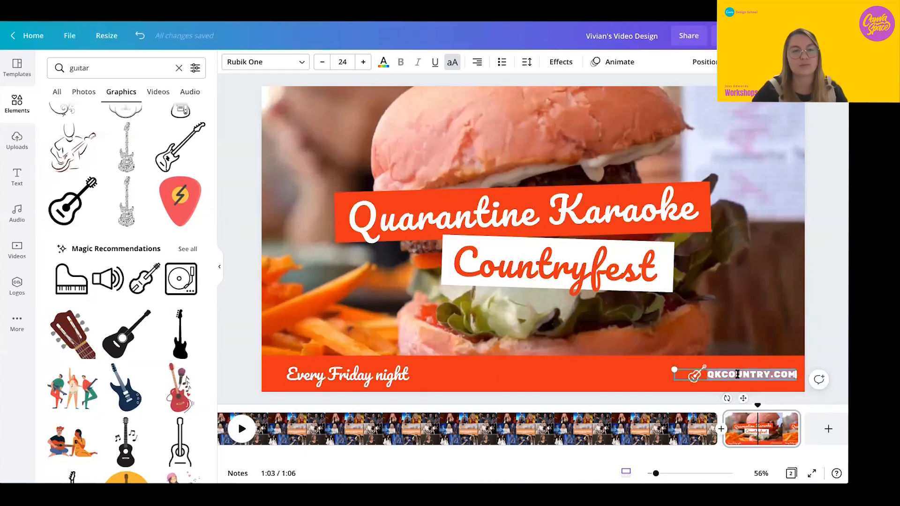
left_click(245, 64)
left_click(192, 69)
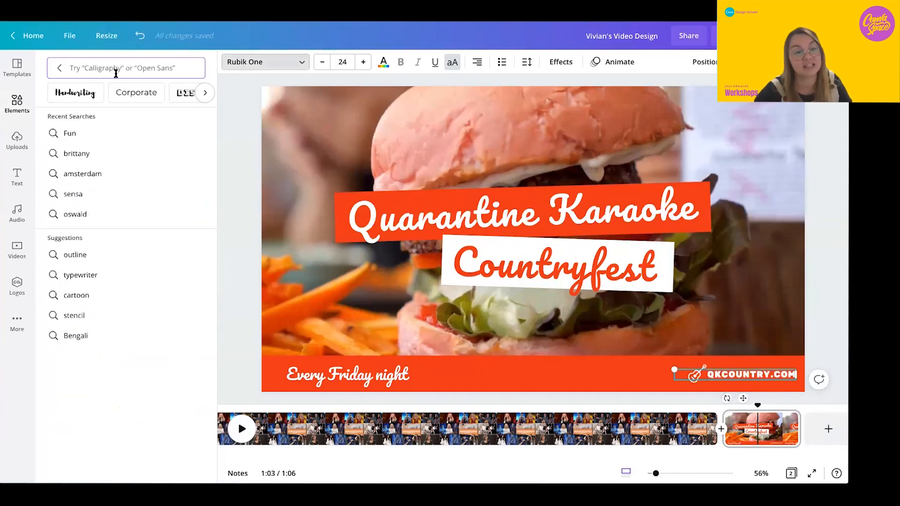
left_click(60, 68)
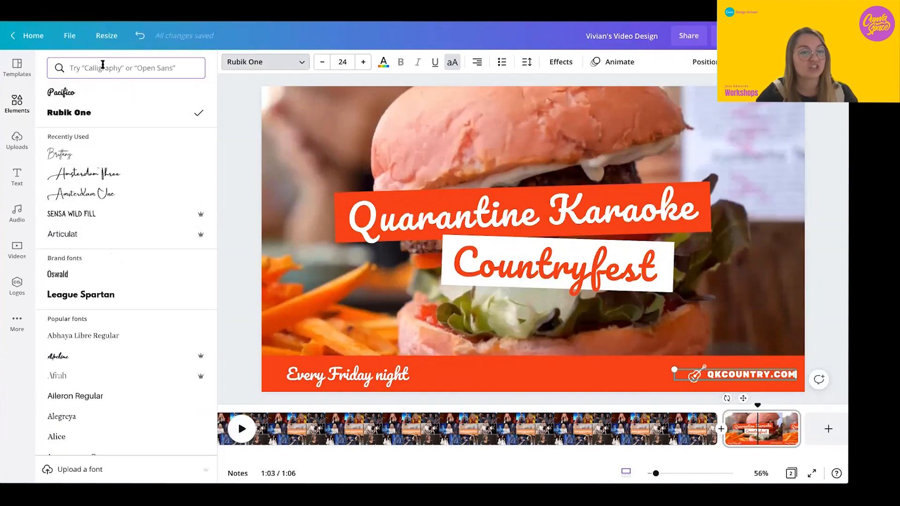
left_click(89, 275)
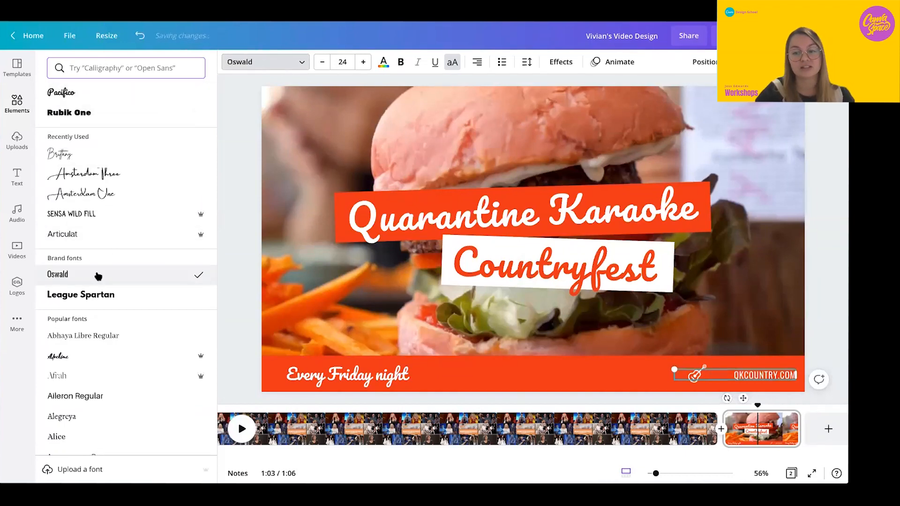
left_click(656, 383)
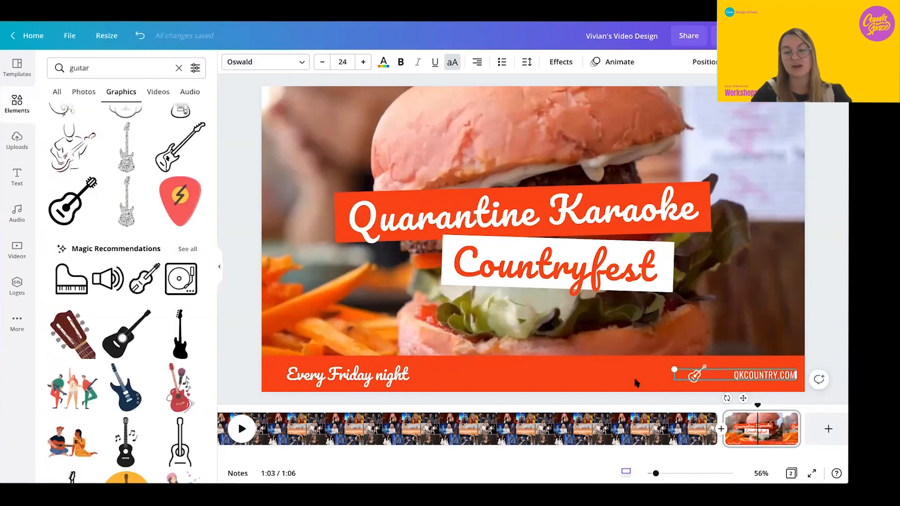
Enlarge the QKCOUNTRY.COM text to size 28.4 and move the guitar icon close beside it
left_click(674, 370)
left_click_drag(656, 365, 651, 368)
left_click(657, 385)
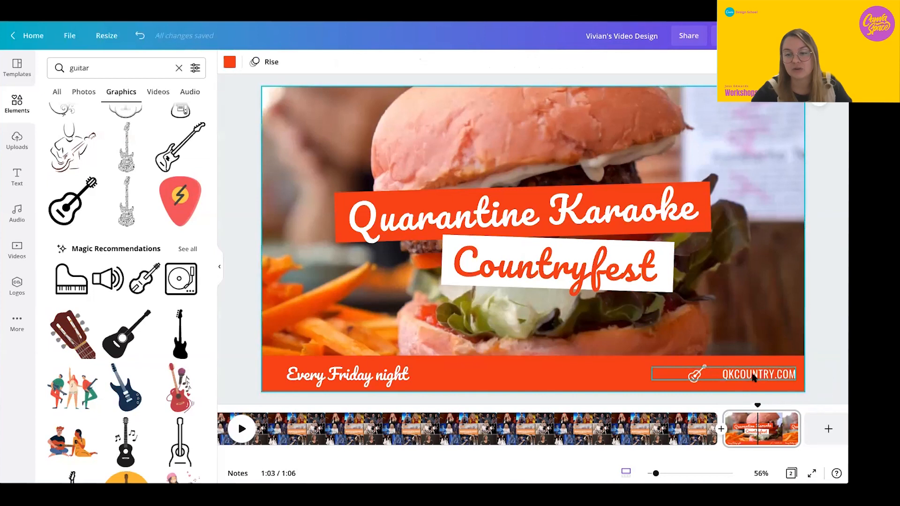
left_click(660, 377)
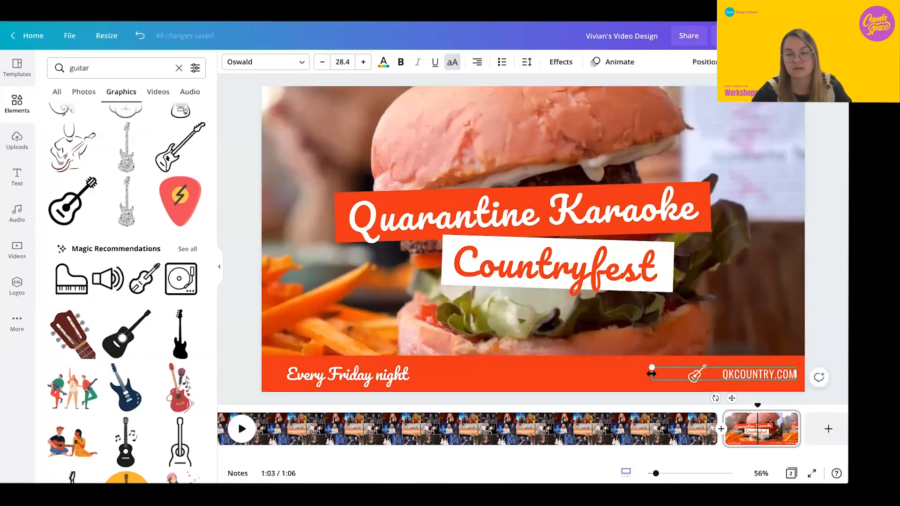
left_click(699, 379)
left_click_drag(699, 379, 712, 378)
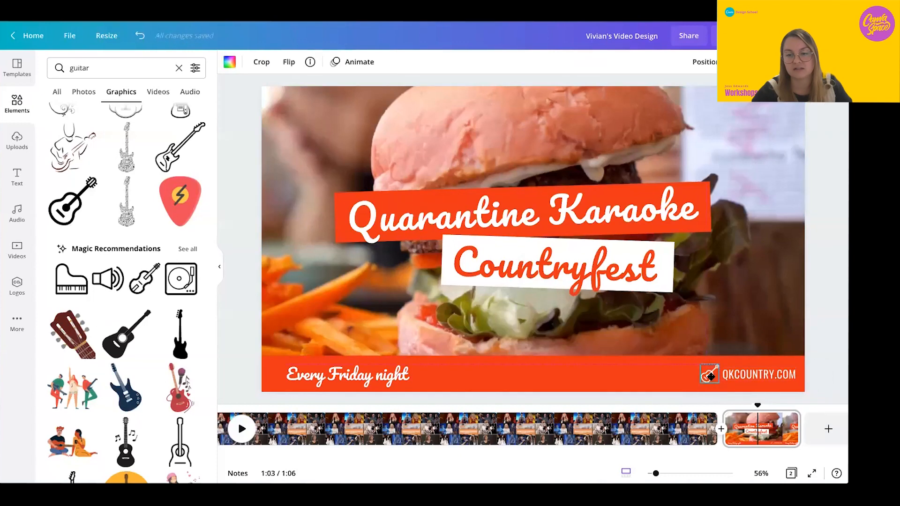
left_click(642, 376)
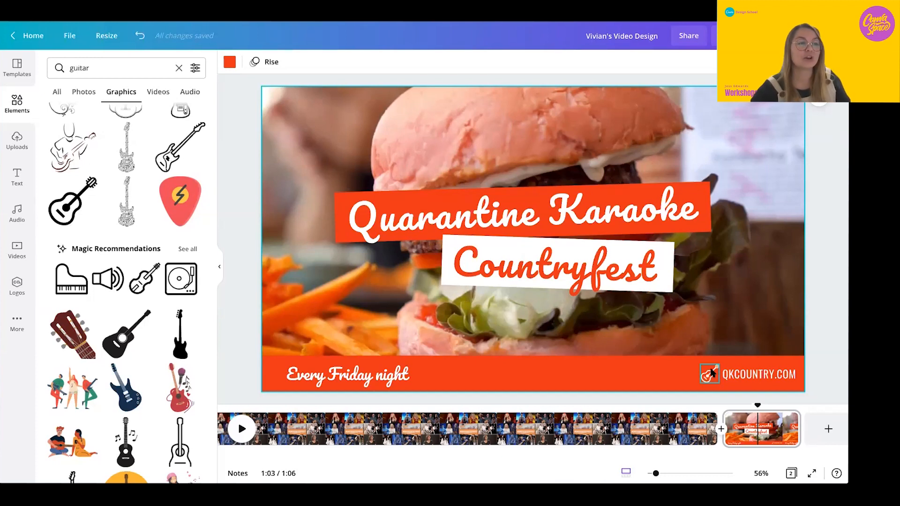
Check the colours of the original collage clip at 0:47 and 0:28, and return to the burger page
left_click(554, 412)
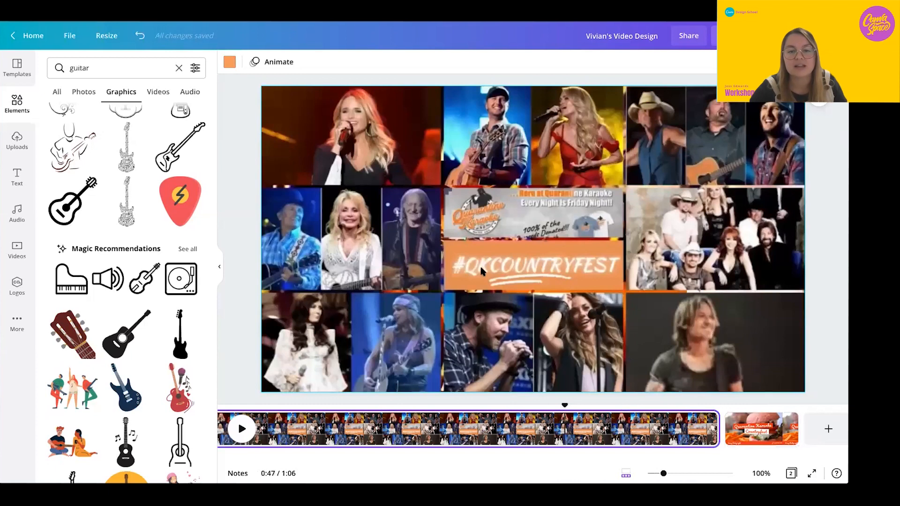
left_click(332, 406)
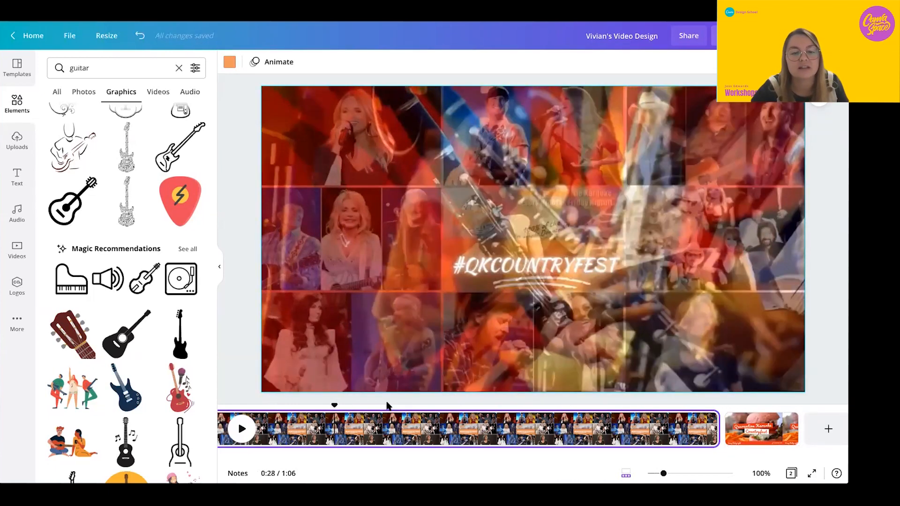
left_click(739, 411)
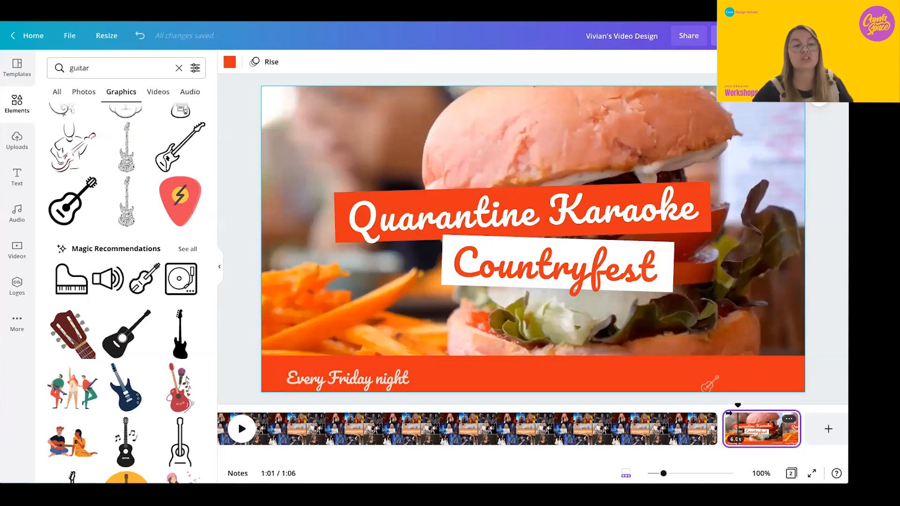
Place the uploaded plain orange image on the page and recolour the red footer bar with the image's orange photo colour
left_click(17, 148)
left_click(138, 179)
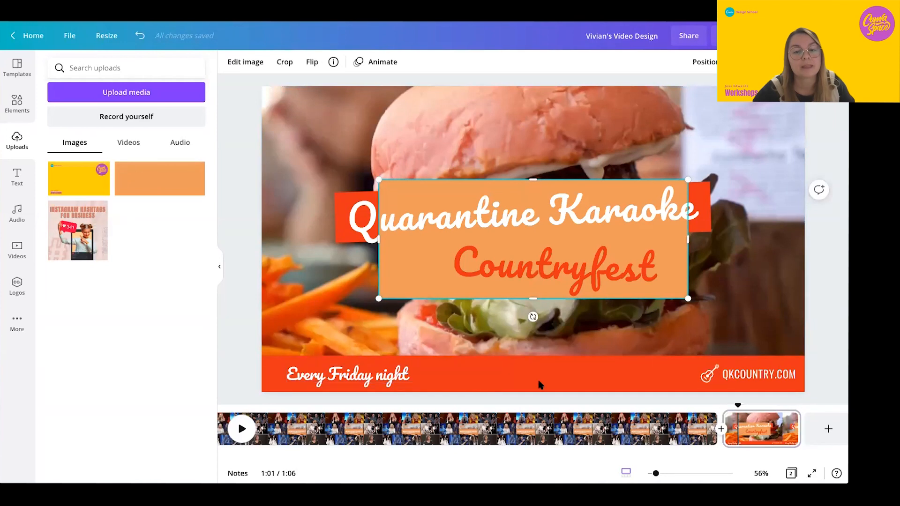
left_click(283, 102)
left_click(229, 62)
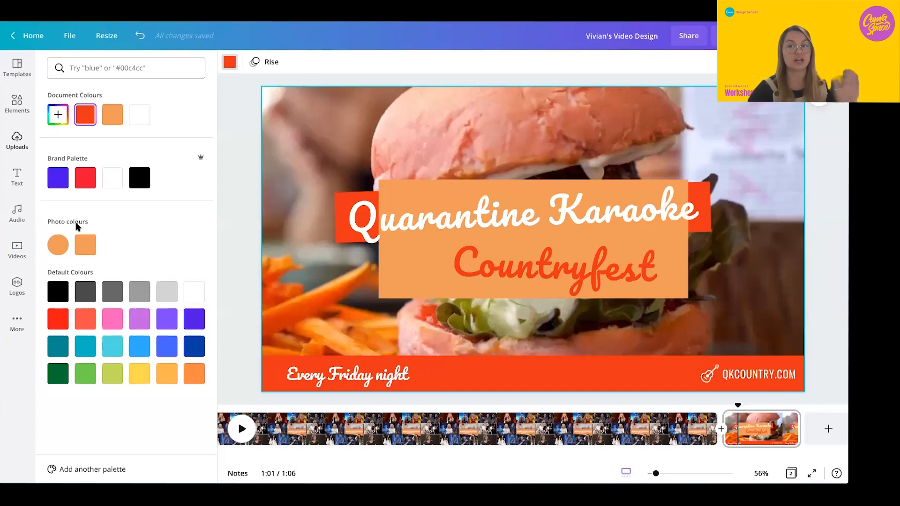
left_click(82, 245)
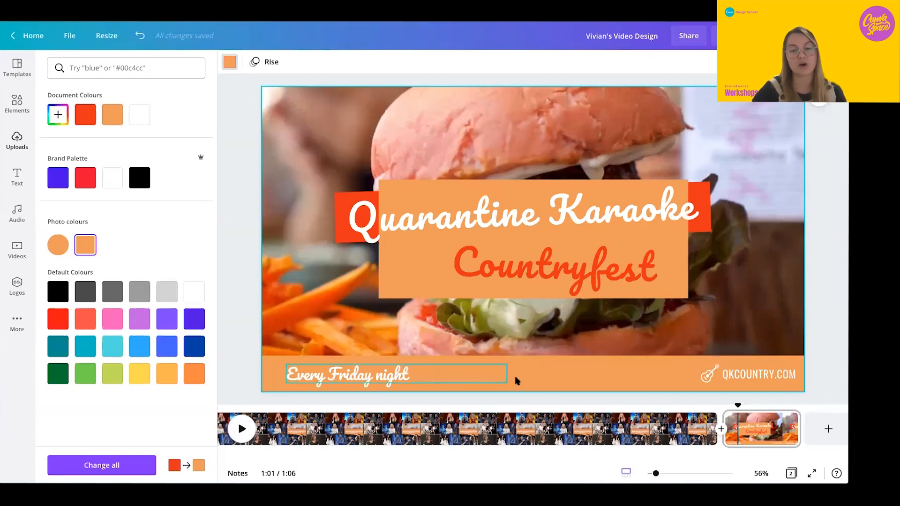
Delete the orange image from the page and recolour the red banner behind Quarantine Karaoke in the document's light orange
left_click(394, 281)
key("Delete")
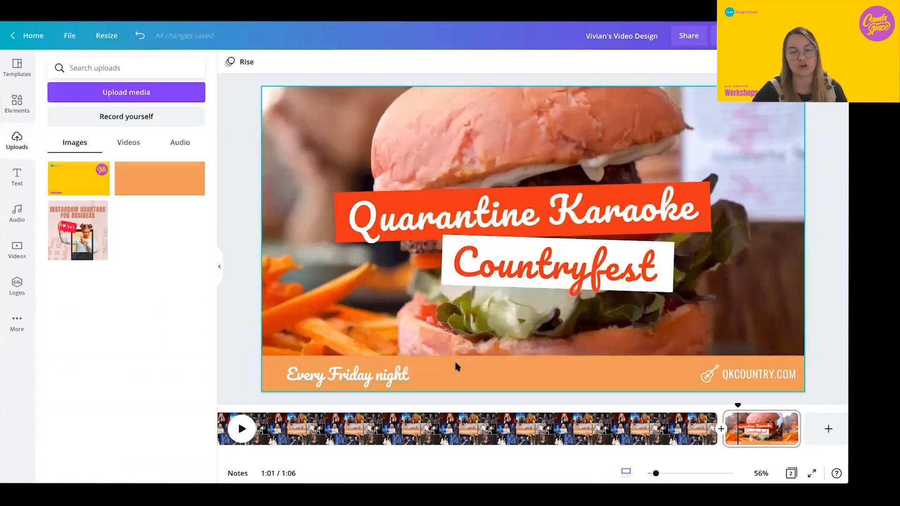
left_click(342, 196)
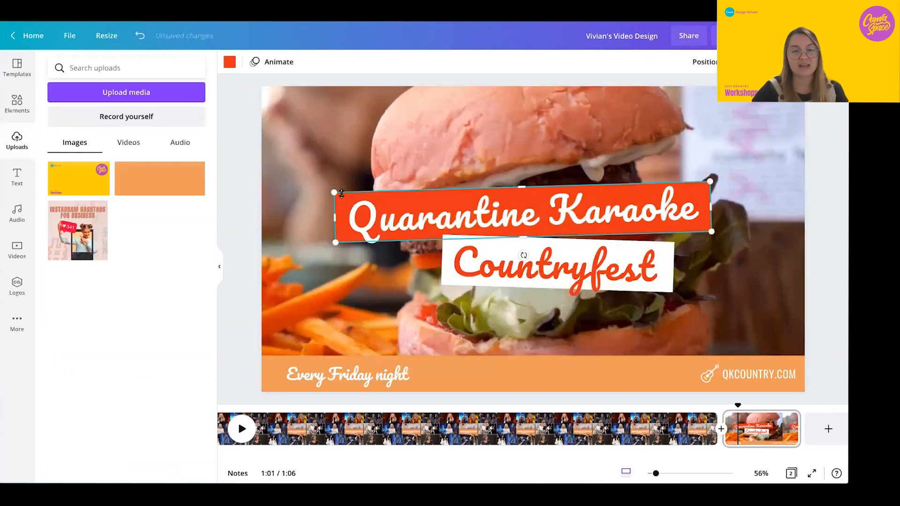
left_click(230, 63)
left_click(107, 115)
Change the Countryfest lettering to the document's light orange
left_click(523, 281)
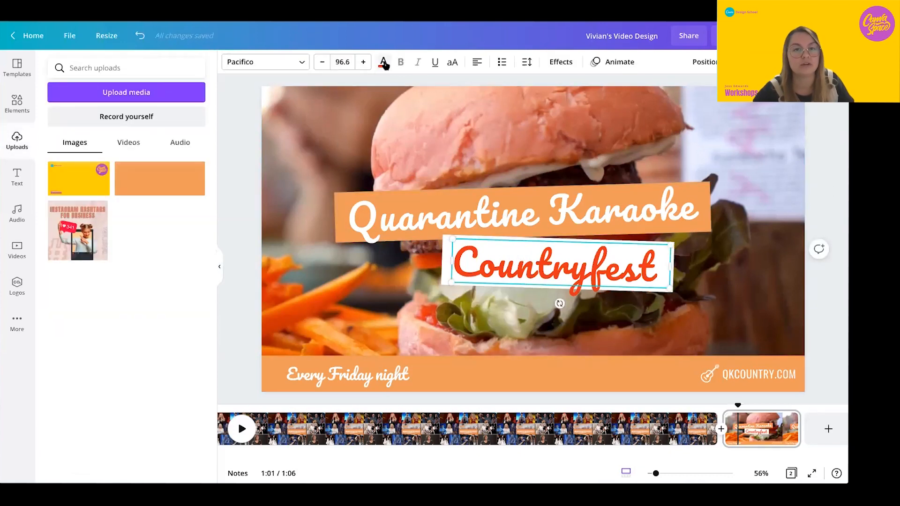
left_click(382, 64)
left_click(112, 116)
left_click(314, 257)
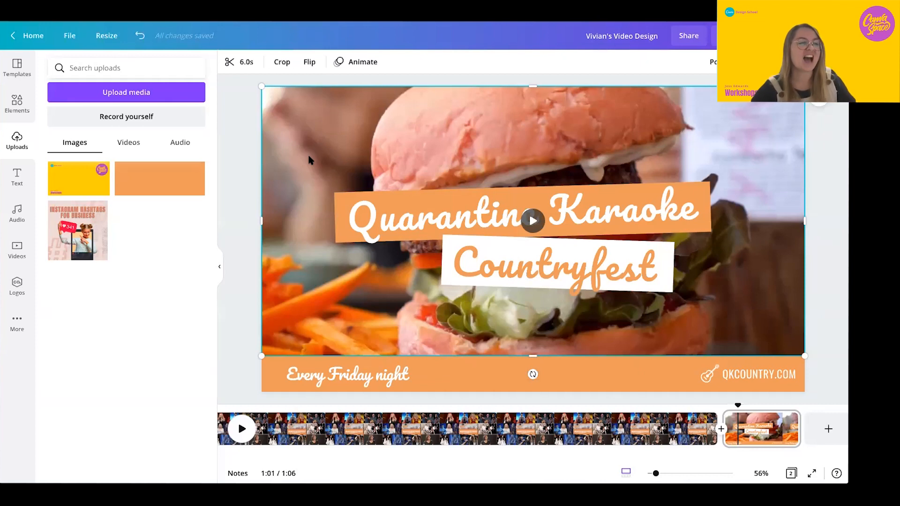
Search the stock videos for guitar and add the 19-second close-up clip of hands playing an acoustic guitar to the page
left_click(17, 249)
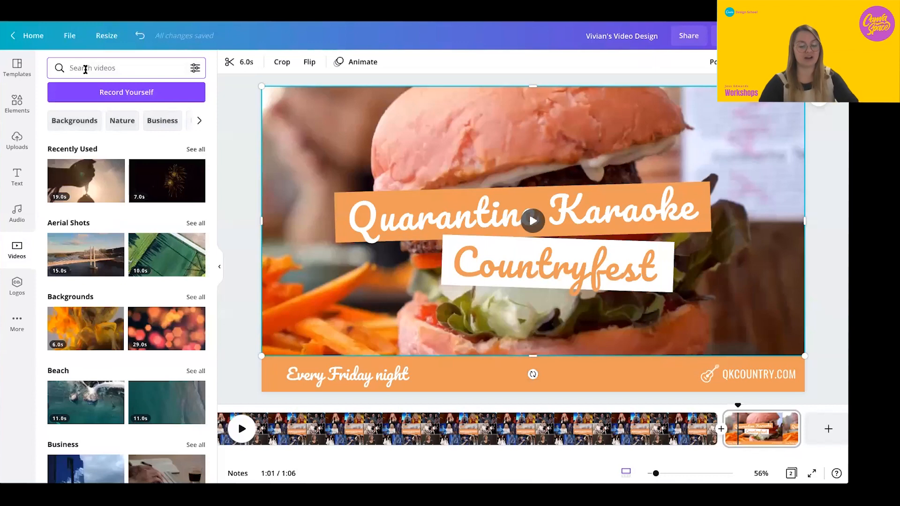
type("guitar")
key("Return")
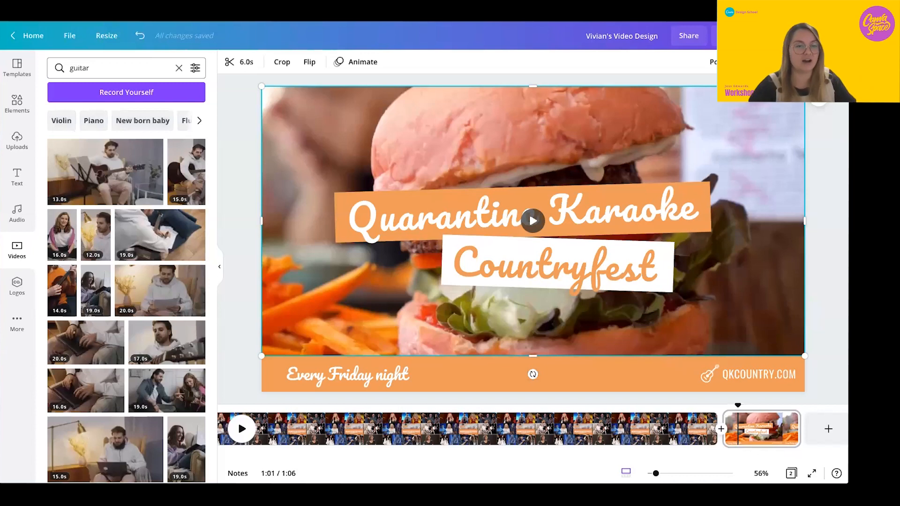
scroll(137, 282, "down", 5)
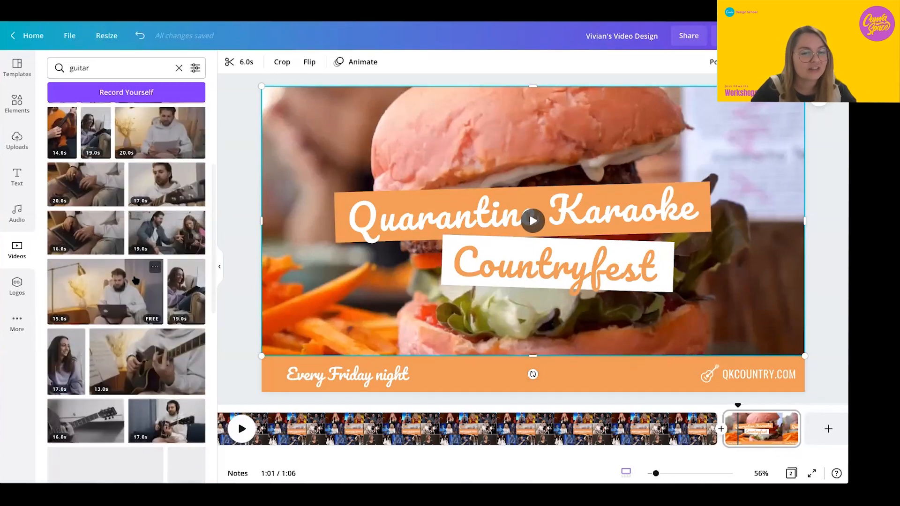
scroll(135, 280, "down", 4)
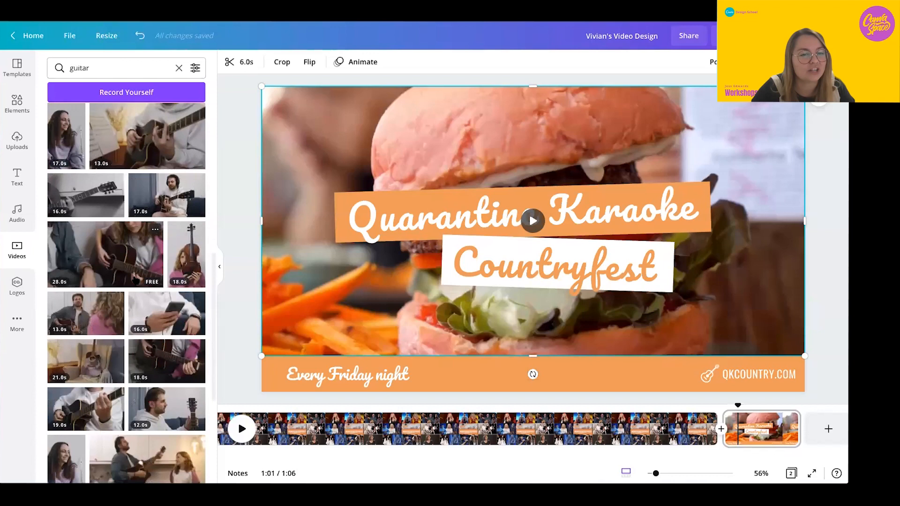
scroll(108, 276, "down", 3)
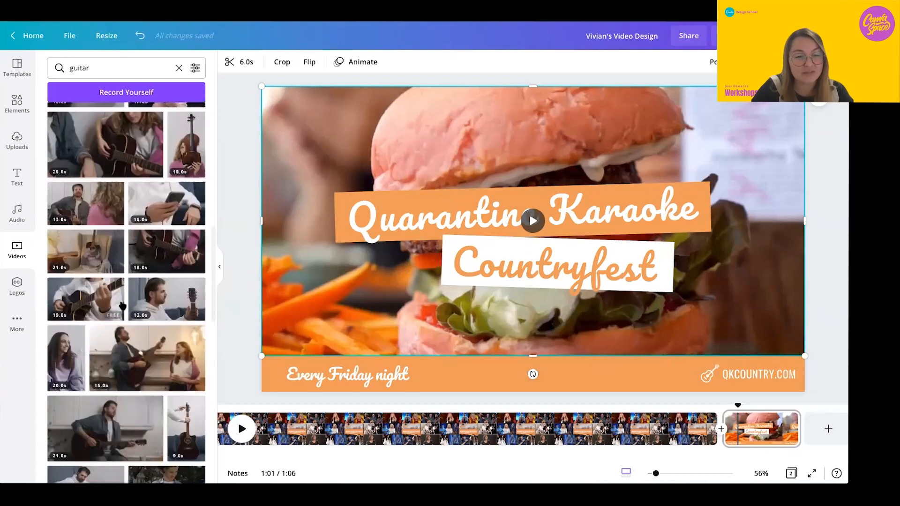
left_click(96, 280)
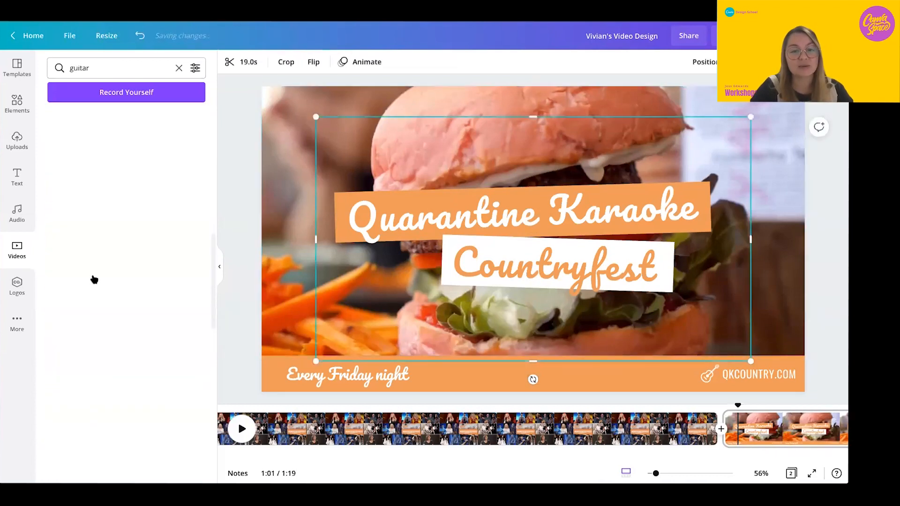
Enlarge the guitar clip to cover the burger footage above the footer and send it backwards behind both title banners
left_click_drag(349, 324, 308, 316)
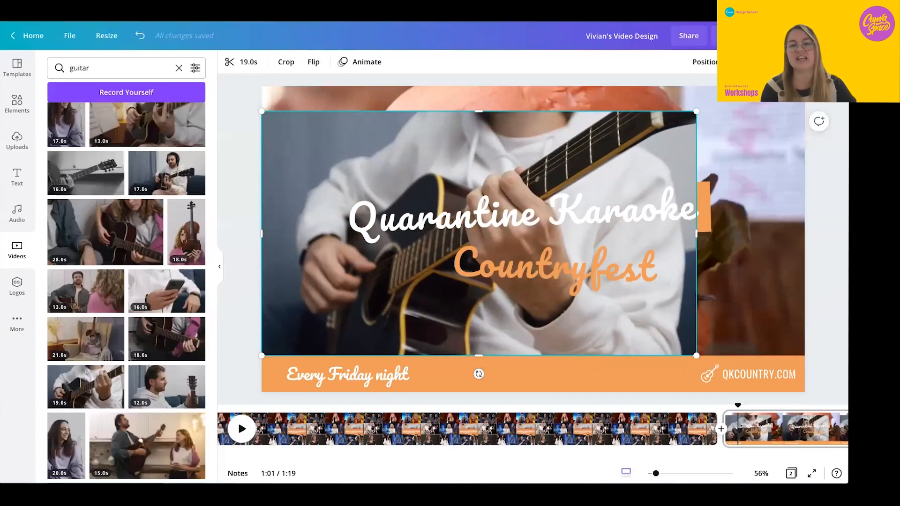
left_click_drag(696, 111, 846, 27)
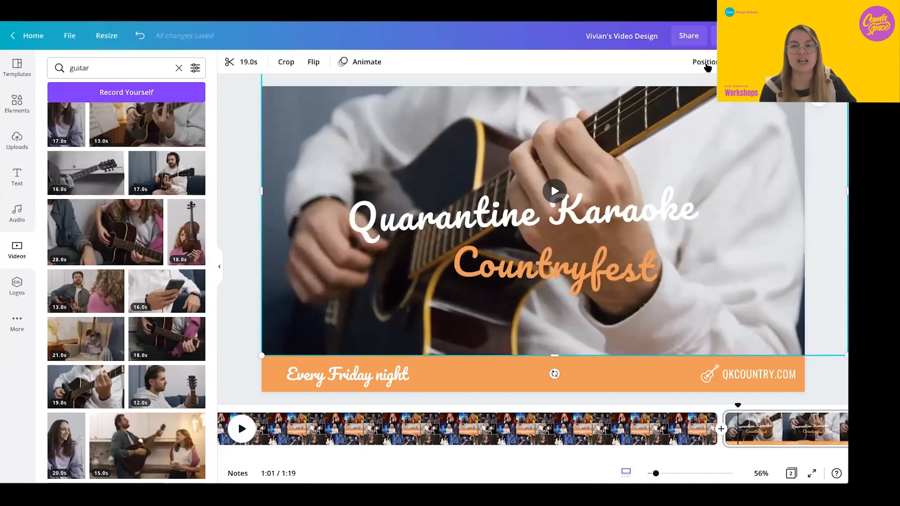
left_click(703, 66)
left_click(674, 94)
left_click(674, 94)
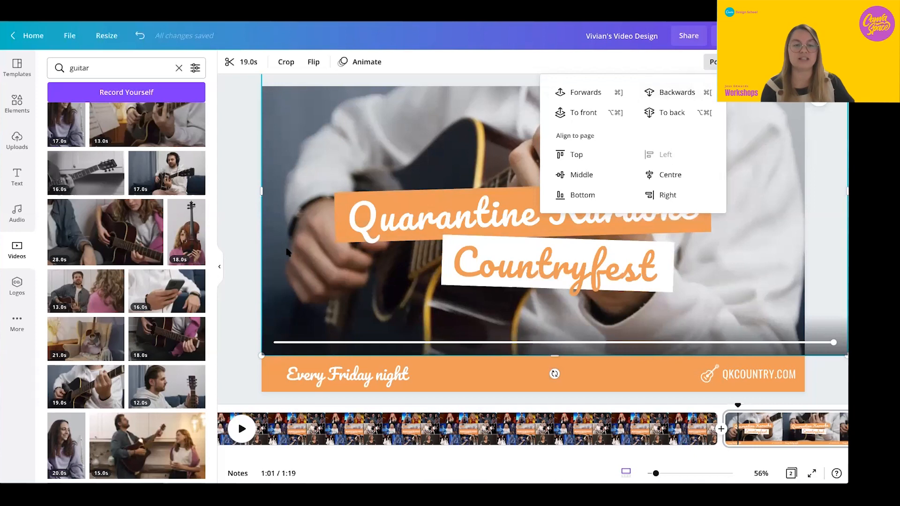
left_click(241, 249)
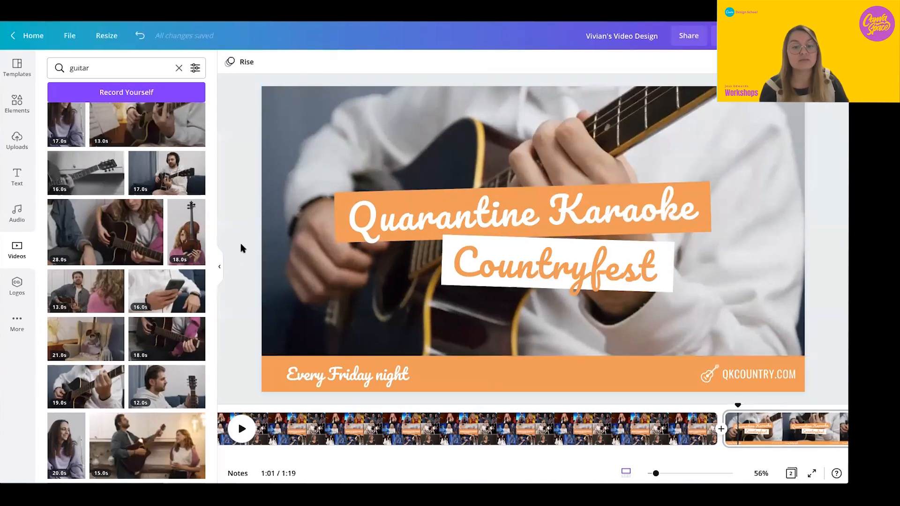
Trim the guitar clip to 5.0 seconds and stop its playback
left_click(261, 247)
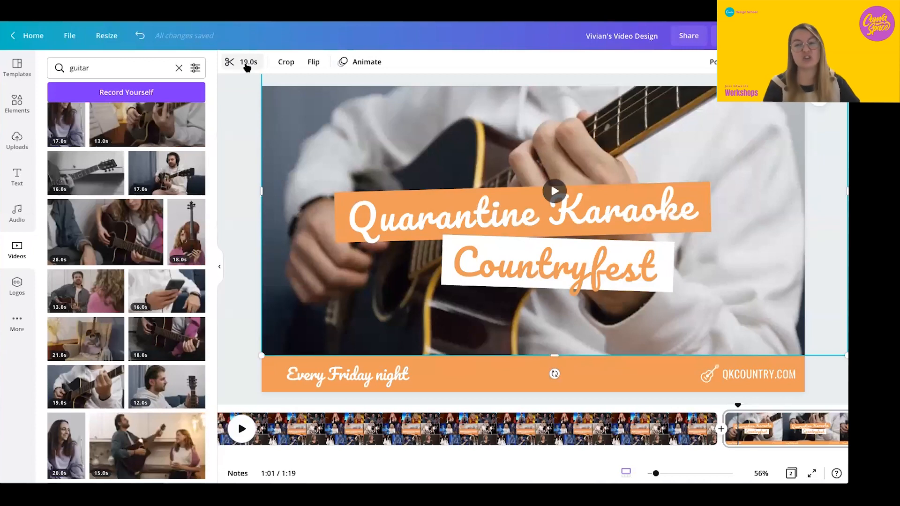
left_click(247, 66)
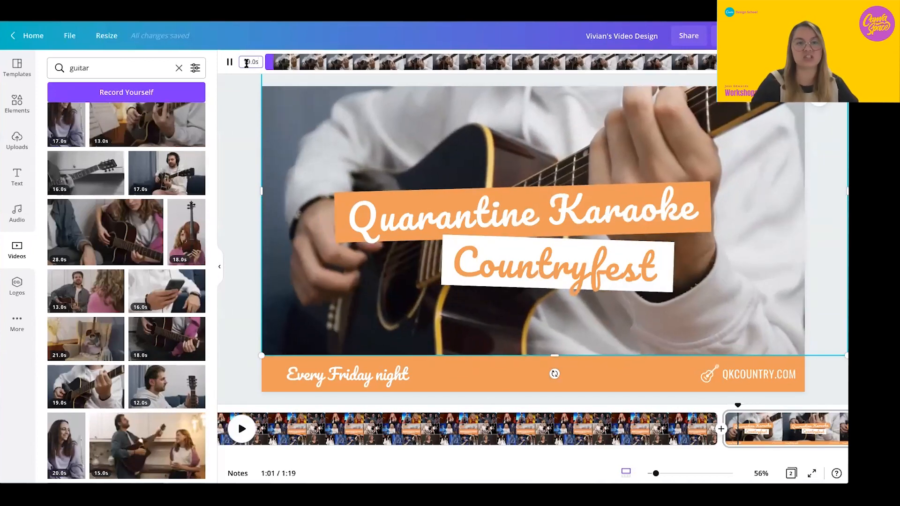
type("5")
key("Return")
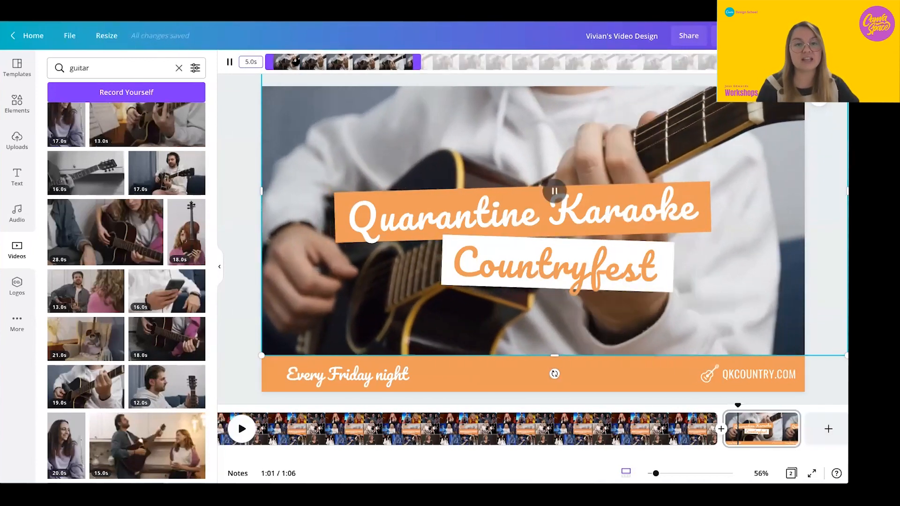
left_click_drag(312, 61, 292, 70)
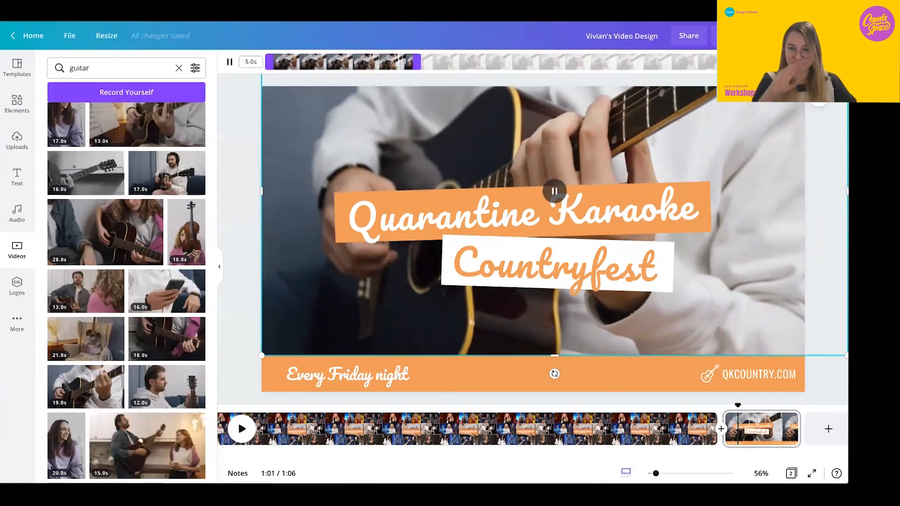
left_click(553, 188)
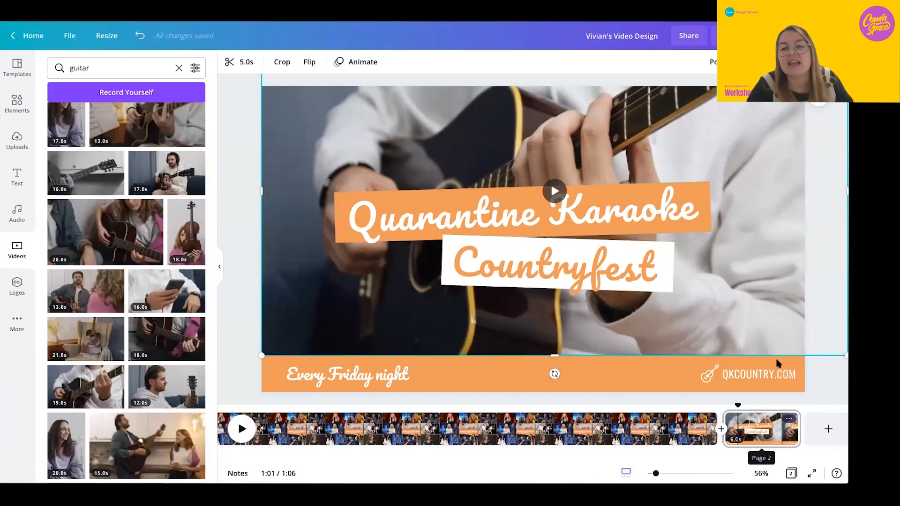
left_click(252, 284)
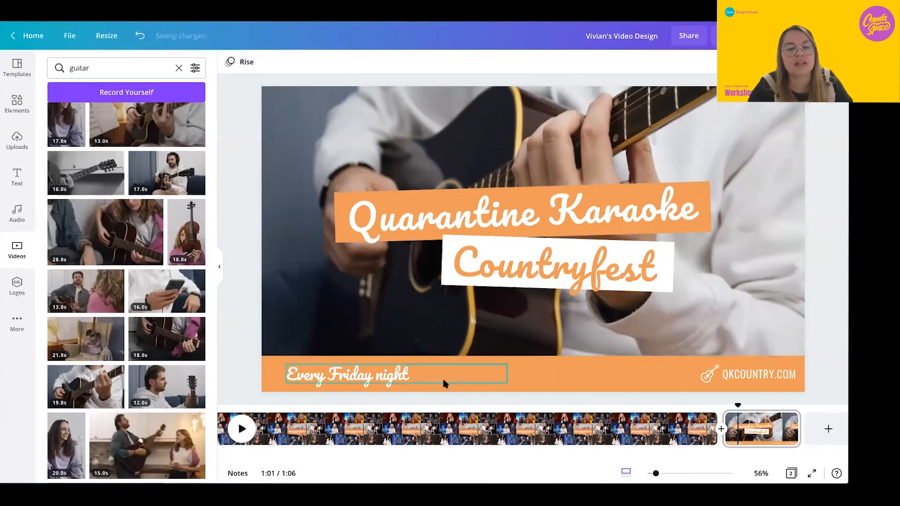
Duplicate the guitar title page in the timeline
left_click(515, 375)
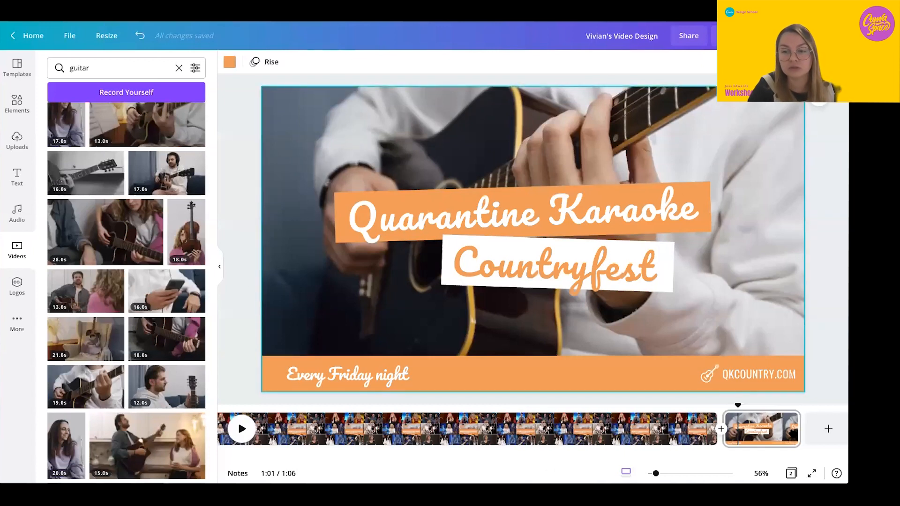
left_click(790, 418)
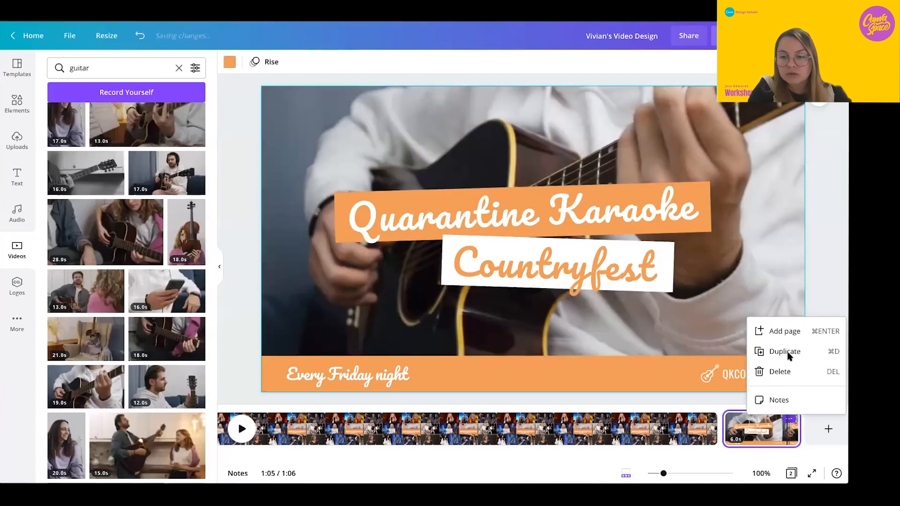
left_click(786, 352)
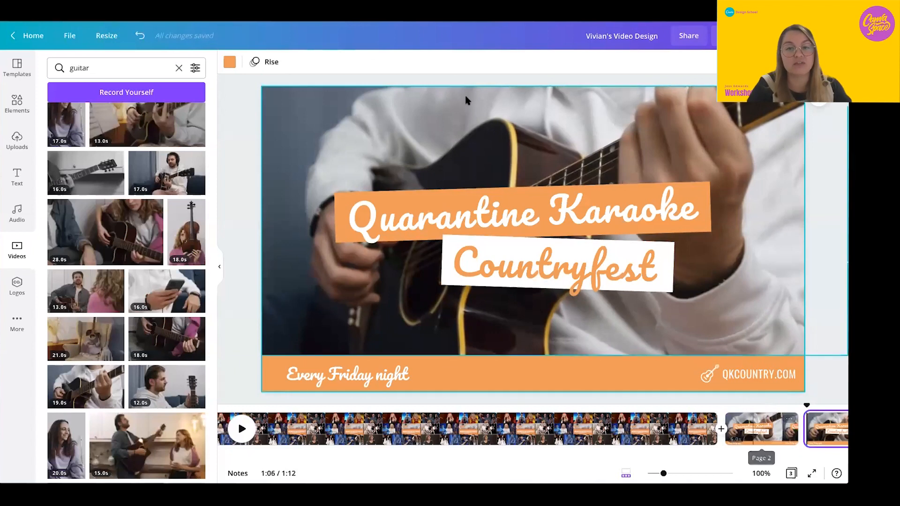
Search the stock videos for country music and add the 21-second violin close-up clip to the duplicated page
left_click(467, 101)
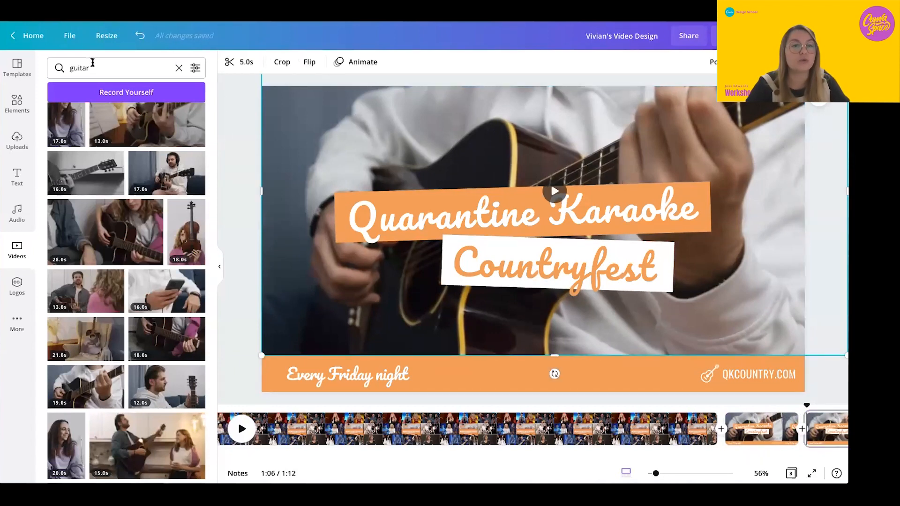
left_click(92, 62)
double_click(92, 62)
type("count")
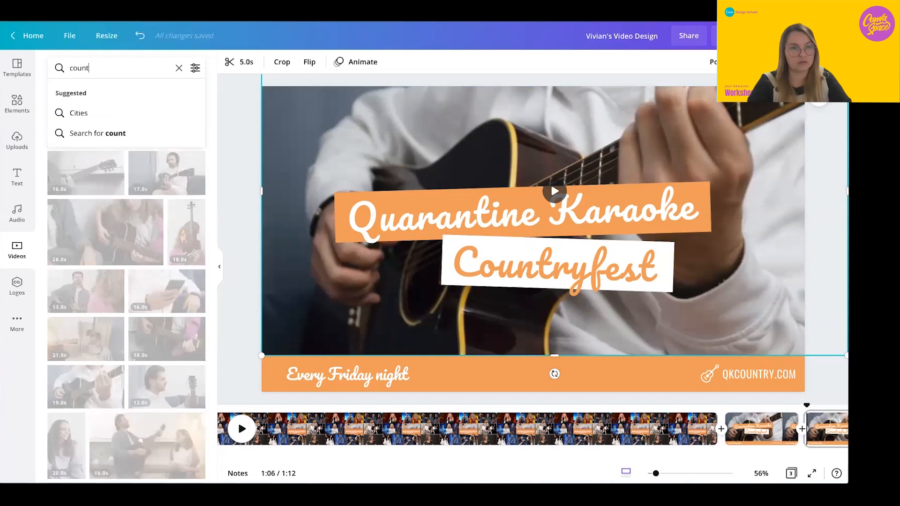
type("ry music")
key("Return")
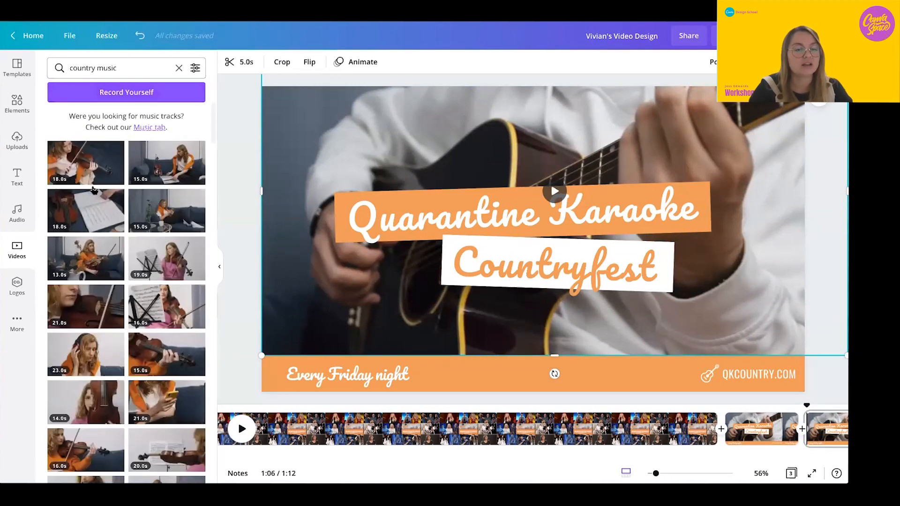
scroll(92, 190, "down", 5)
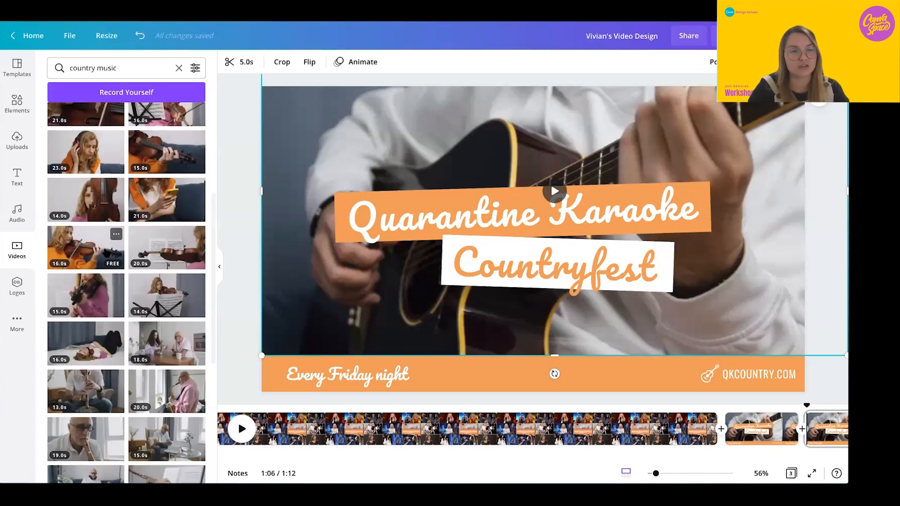
scroll(108, 253, "up", 5)
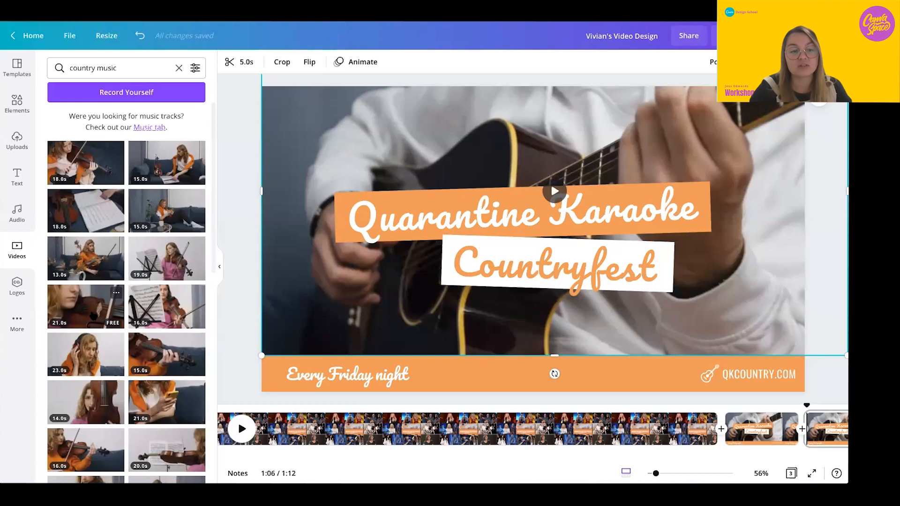
left_click(94, 315)
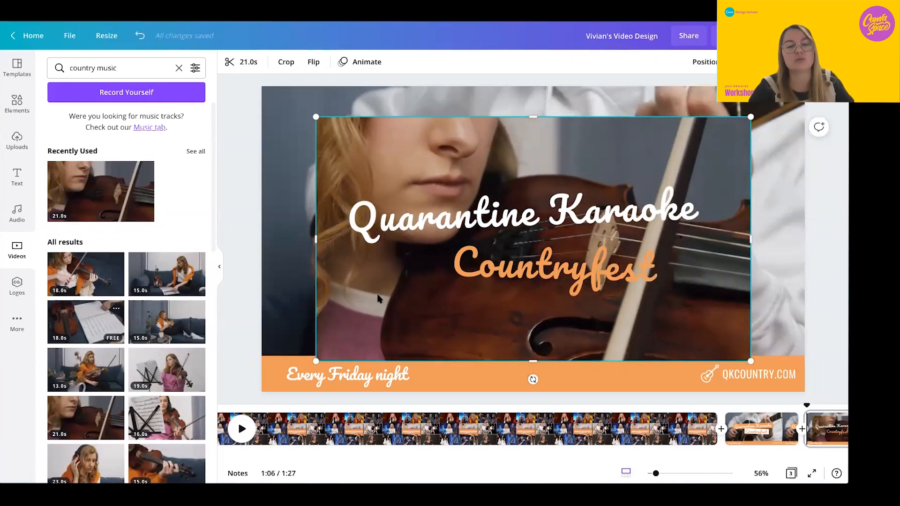
Replace the guitar clip on the duplicated page with the violin clip, enlarged to fill the area above the footer bar
left_click_drag(365, 320, 310, 314)
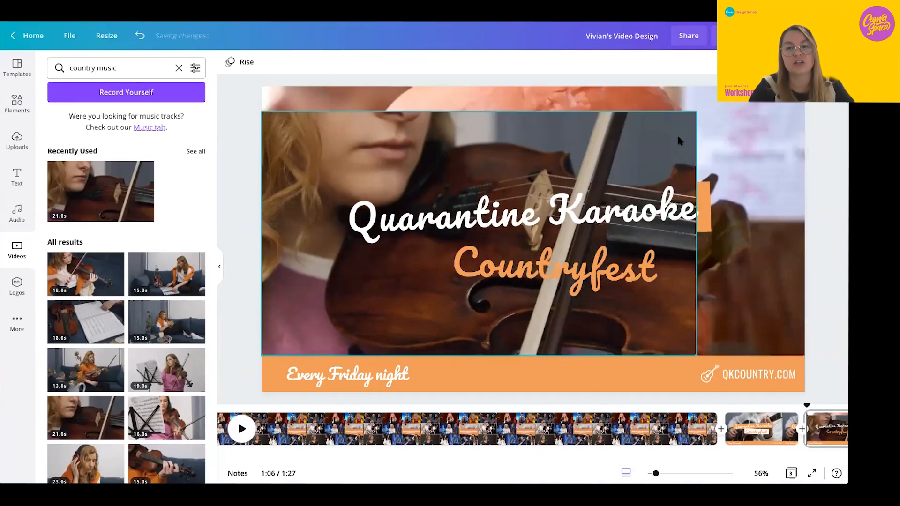
left_click_drag(696, 111, 789, 58)
left_click_drag(524, 206, 542, 197)
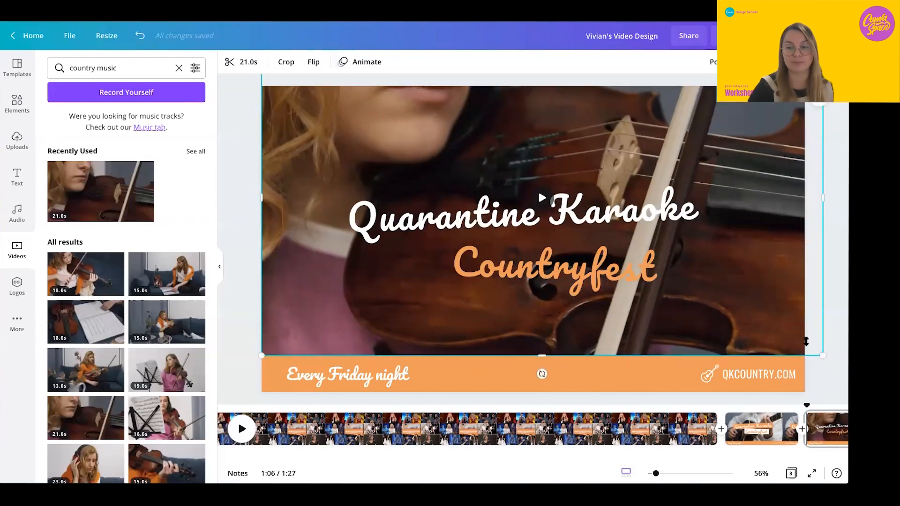
Set the page animation to None on both the guitar page and the violin page
left_click(757, 430)
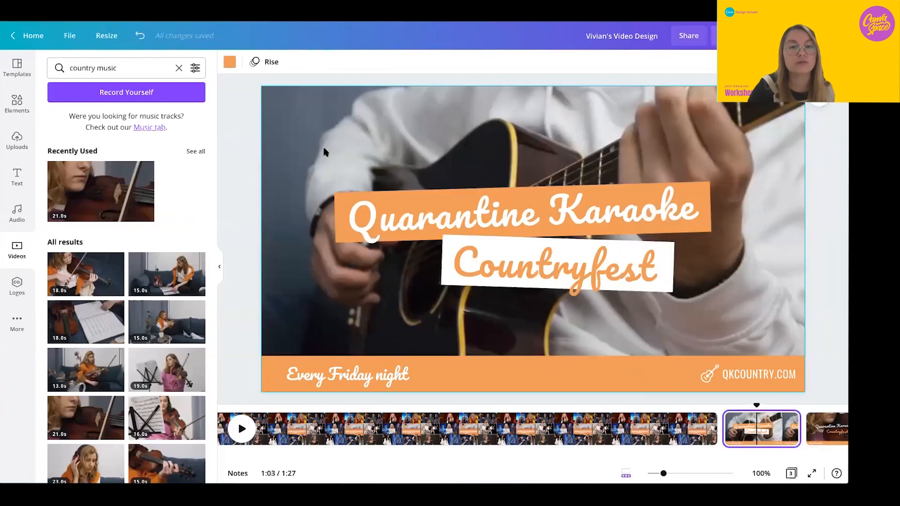
left_click(271, 66)
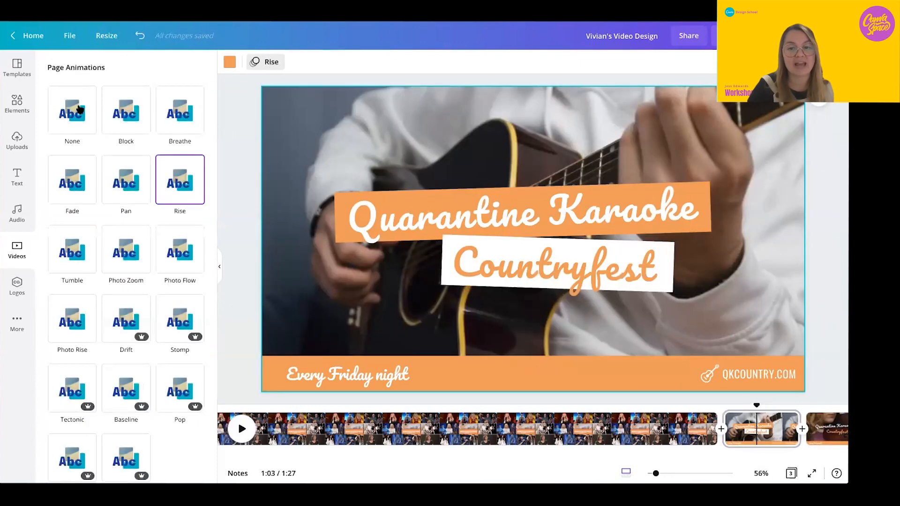
left_click(79, 108)
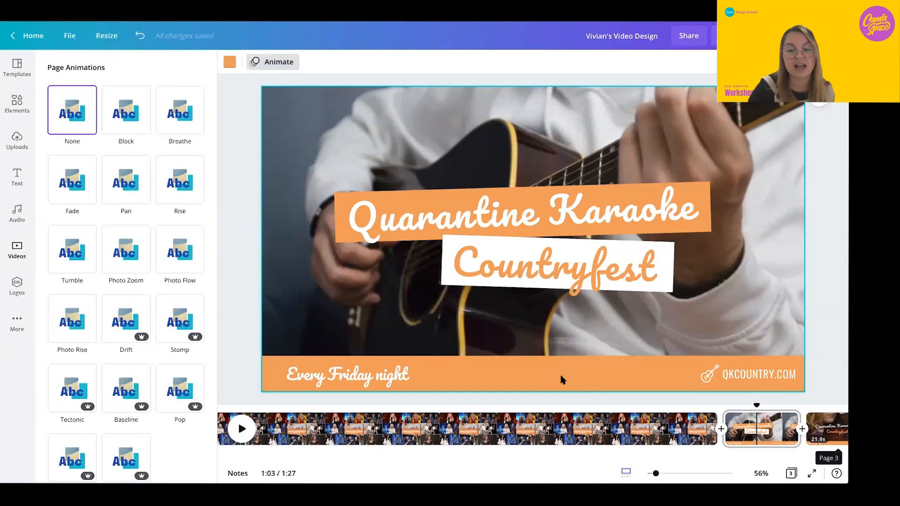
left_click(177, 169)
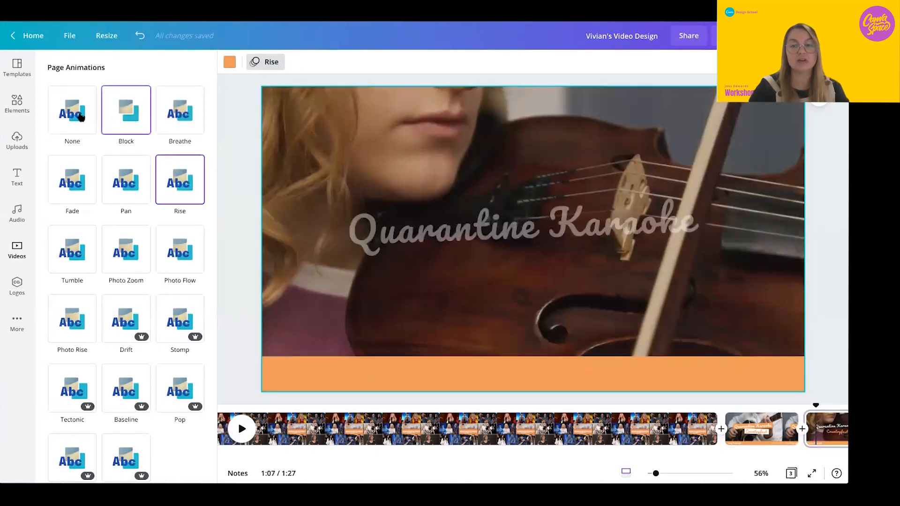
left_click(81, 117)
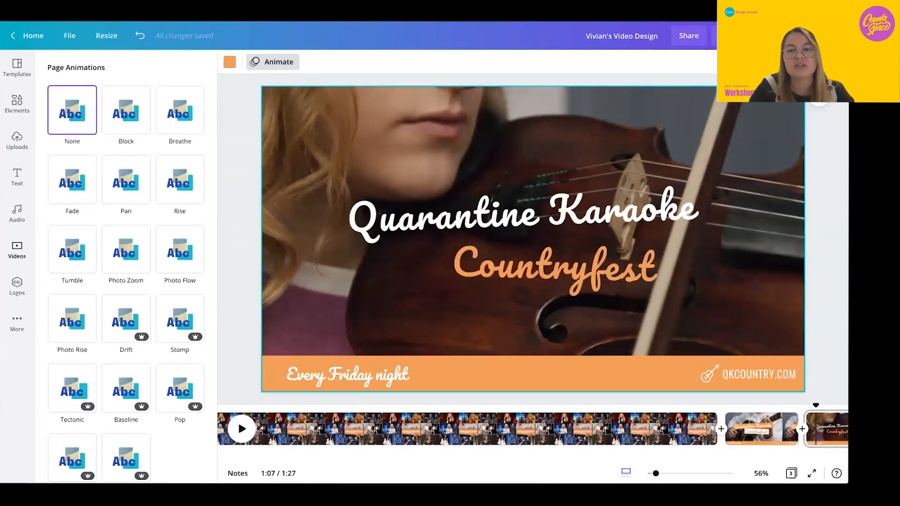
Send the violin clip backwards behind the Quarantine Karaoke and Countryfest banners
left_click(680, 141)
left_click(710, 62)
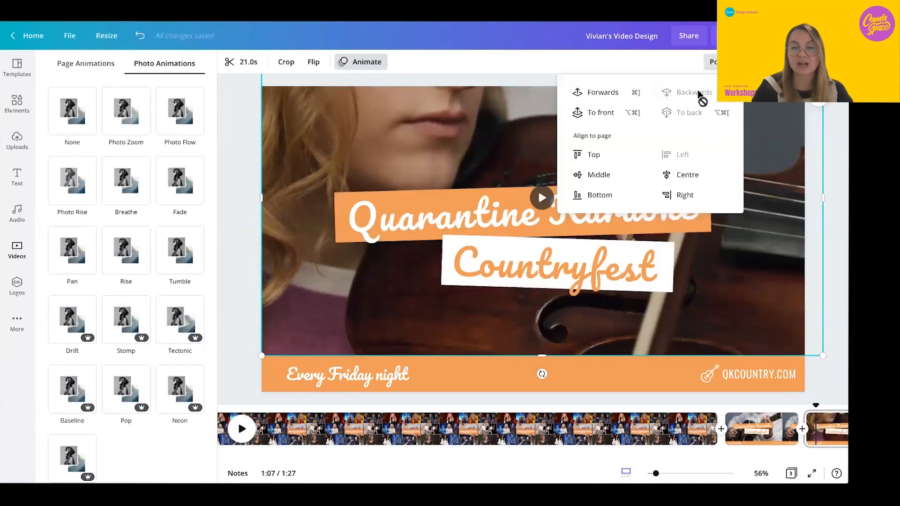
left_click(275, 305)
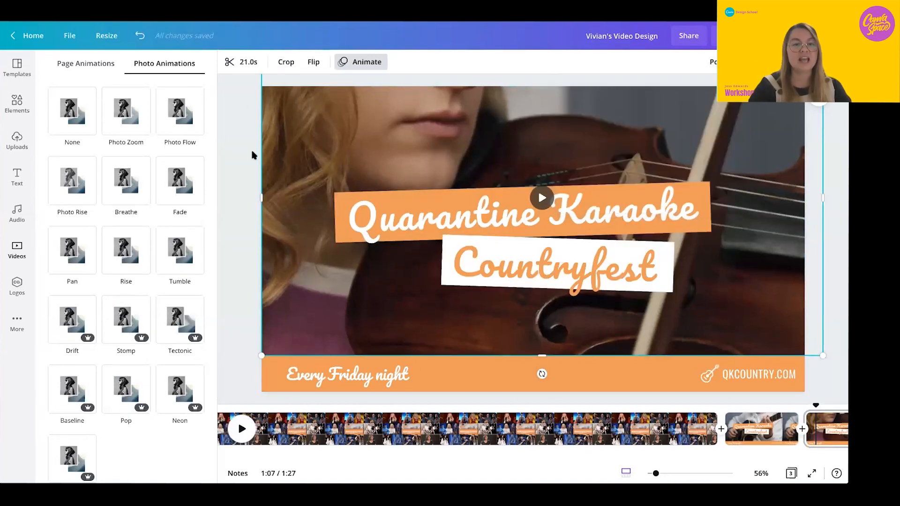
Trim the violin clip to 3.0 seconds
left_click(245, 62)
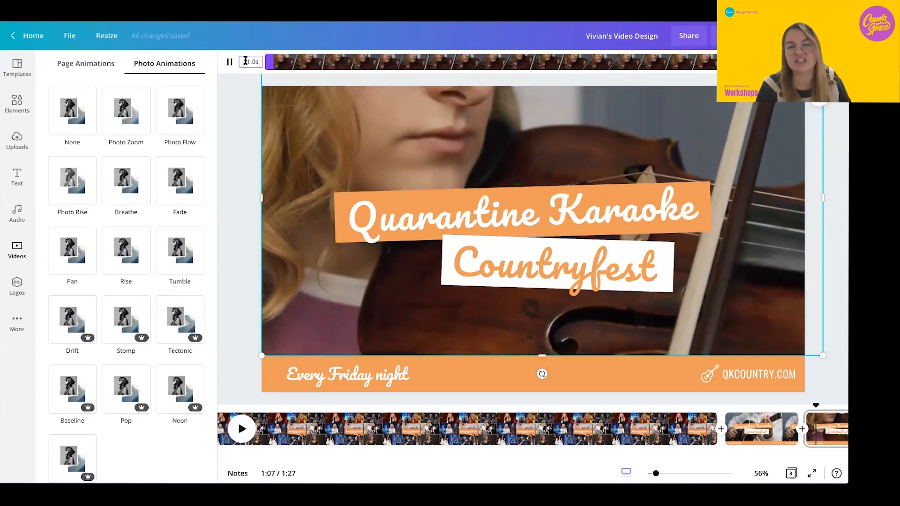
left_click(246, 61)
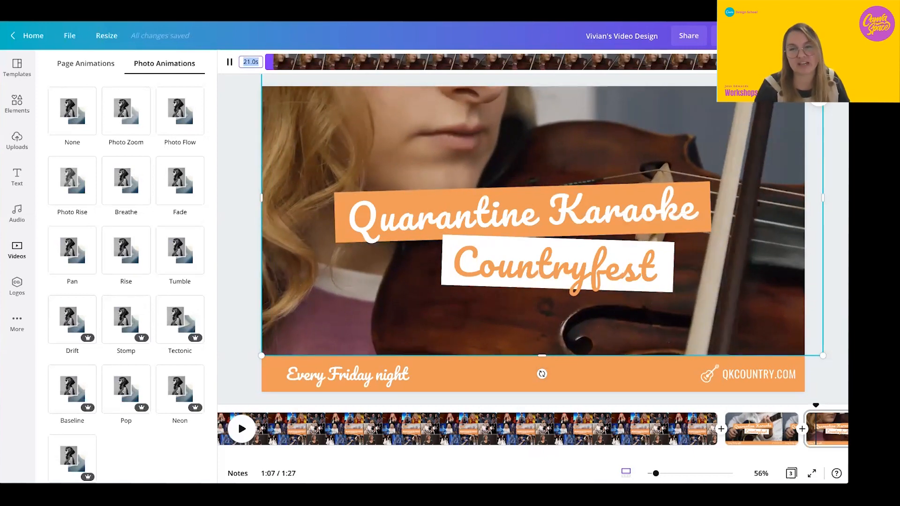
type("3")
key("Return")
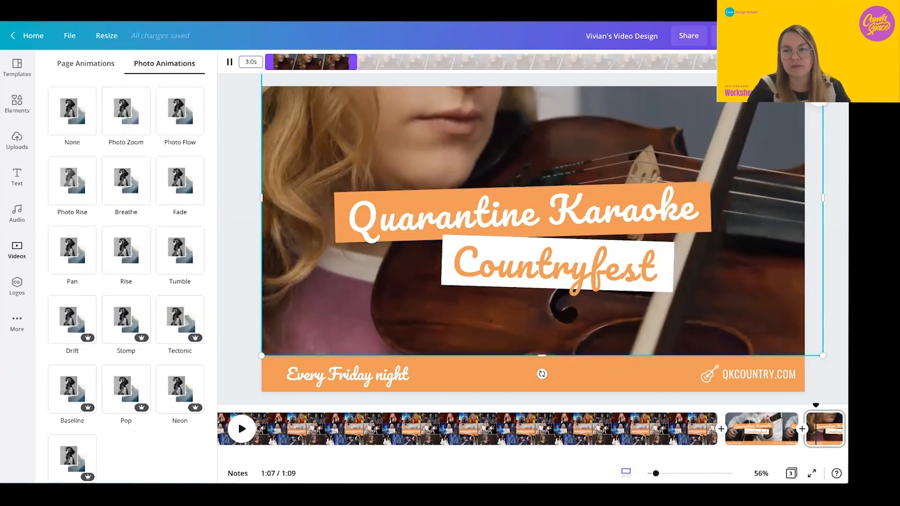
key("Return")
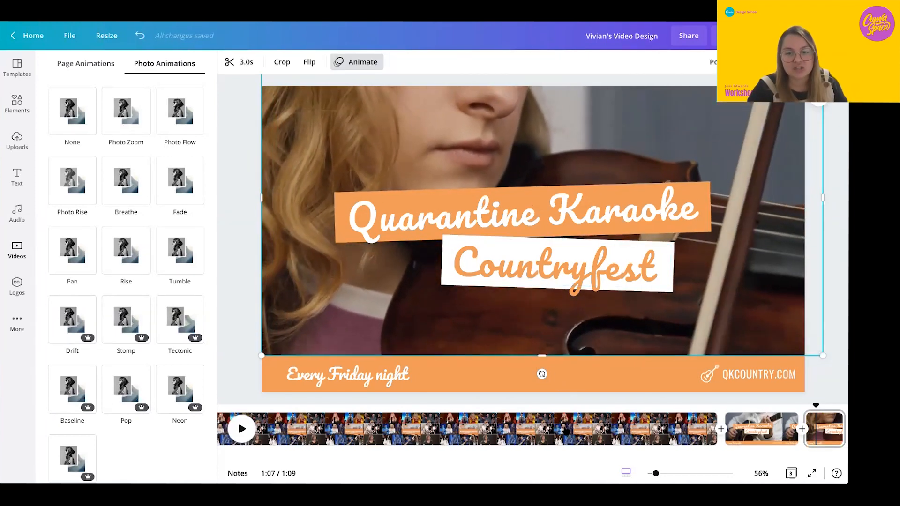
Delete the original #QKCOUNTRYFEST photo collage page from the video timeline
left_click(566, 429)
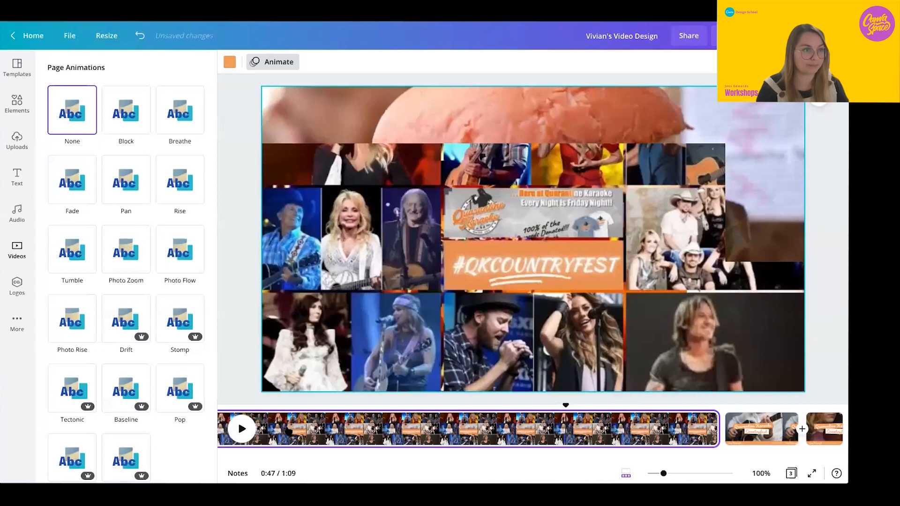
key("Delete")
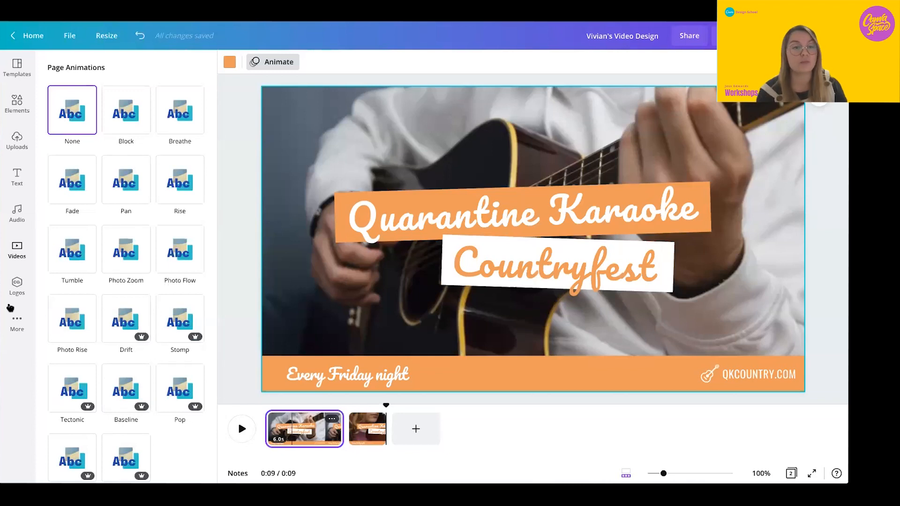
Search the audio library for country and preview the tracks By the Campfire and The Good Old Days
left_click(18, 218)
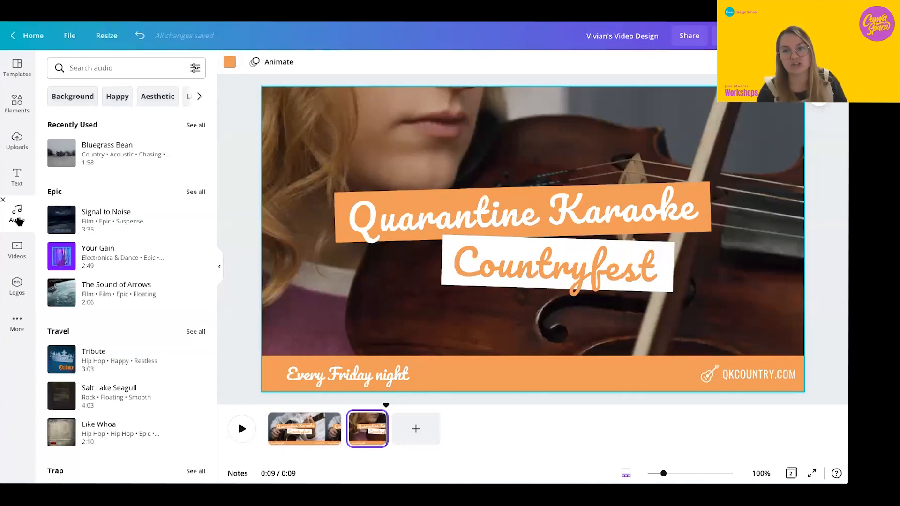
type("country")
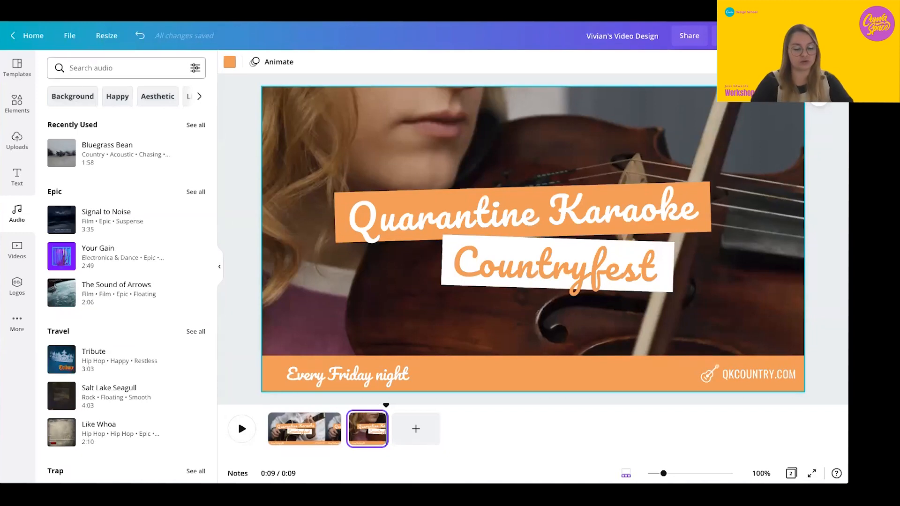
key("Return")
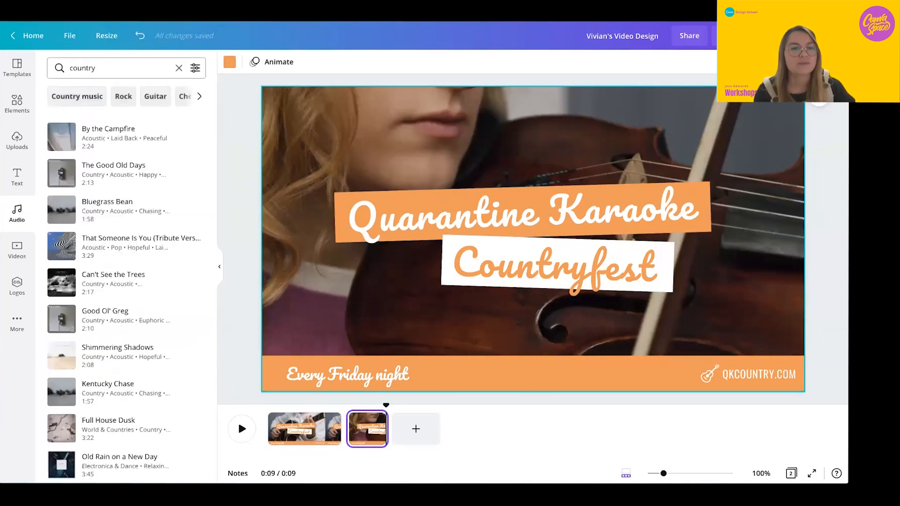
left_click(61, 137)
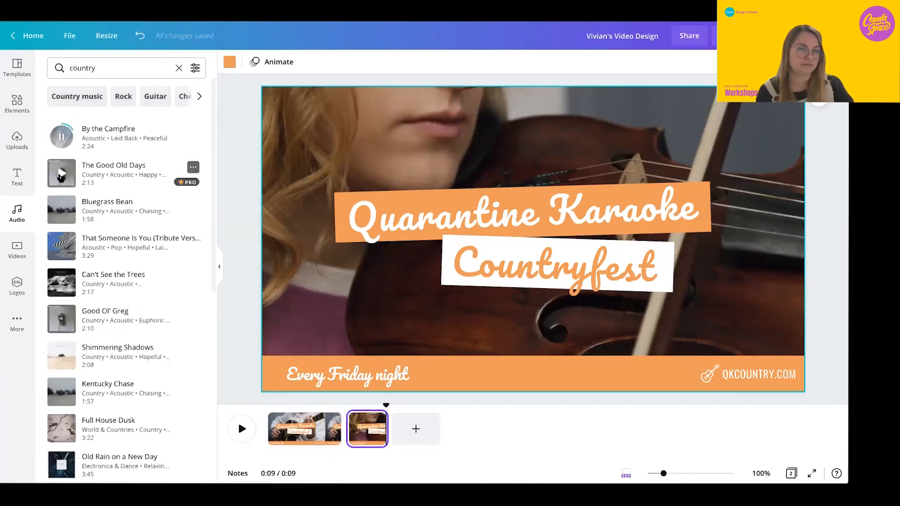
left_click(61, 174)
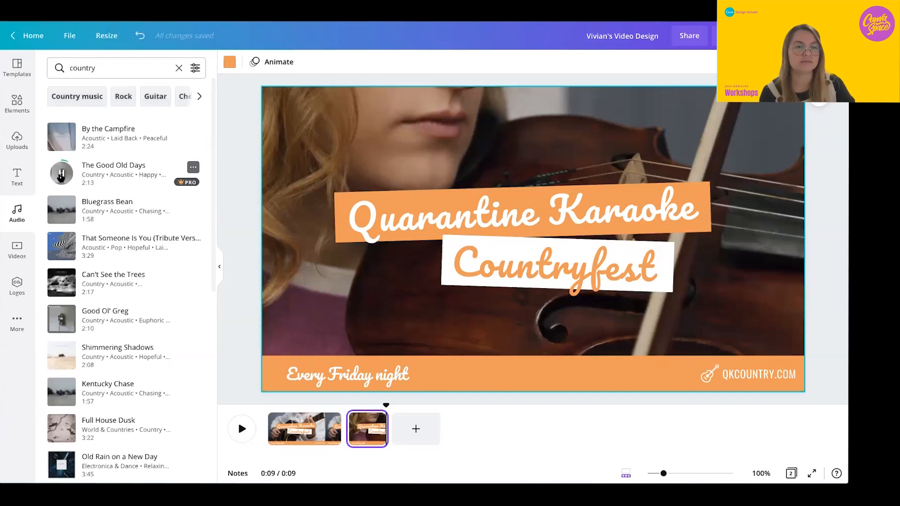
left_click(61, 173)
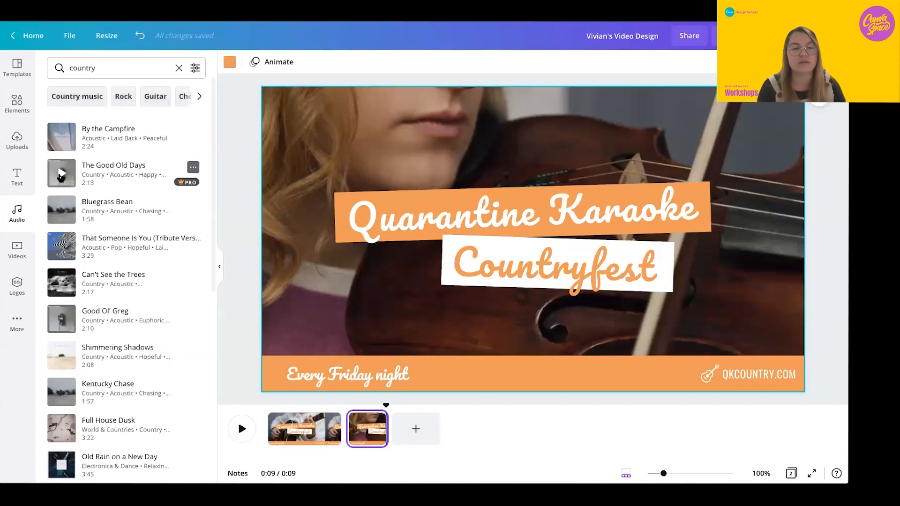
Preview the Bluegrass Bean track and add it to the video as its soundtrack
left_click(62, 210)
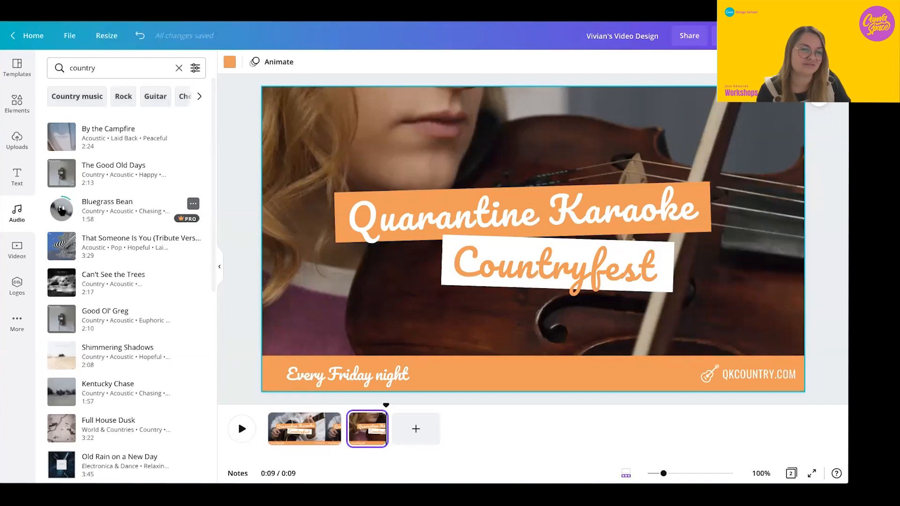
left_click(62, 210)
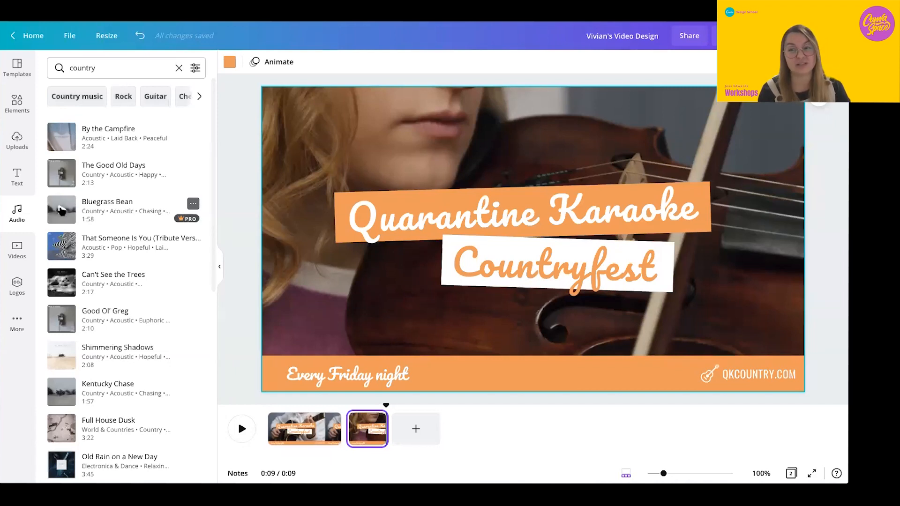
left_click_drag(62, 210, 249, 219)
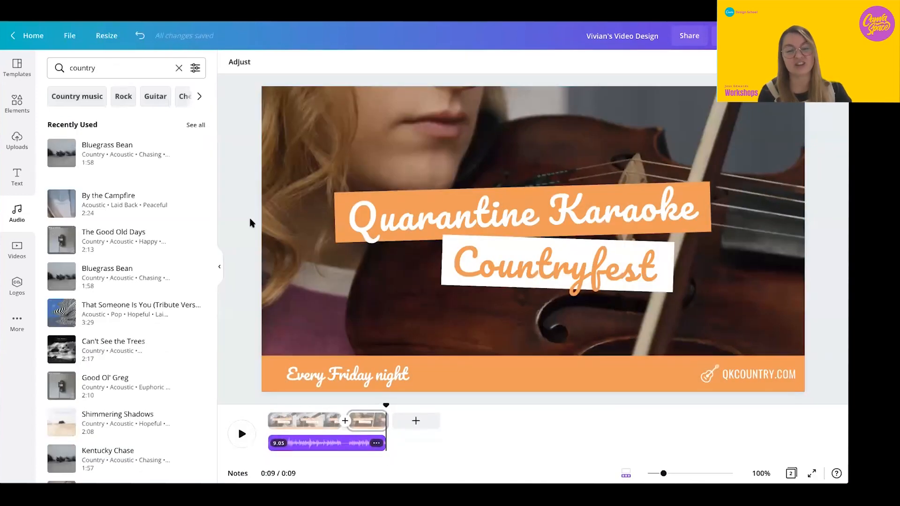
Try different sections of the Bluegrass Bean track under the video and return it to its original starting point
left_click(321, 443)
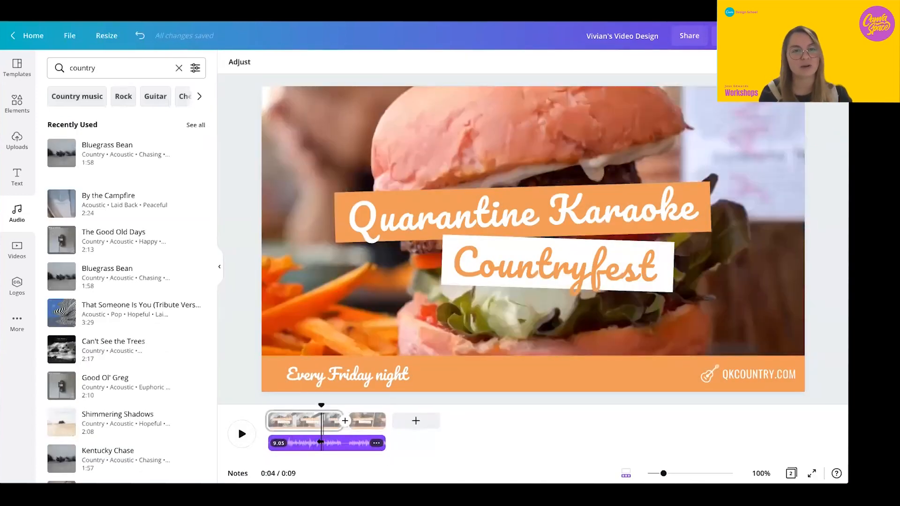
double_click(321, 442)
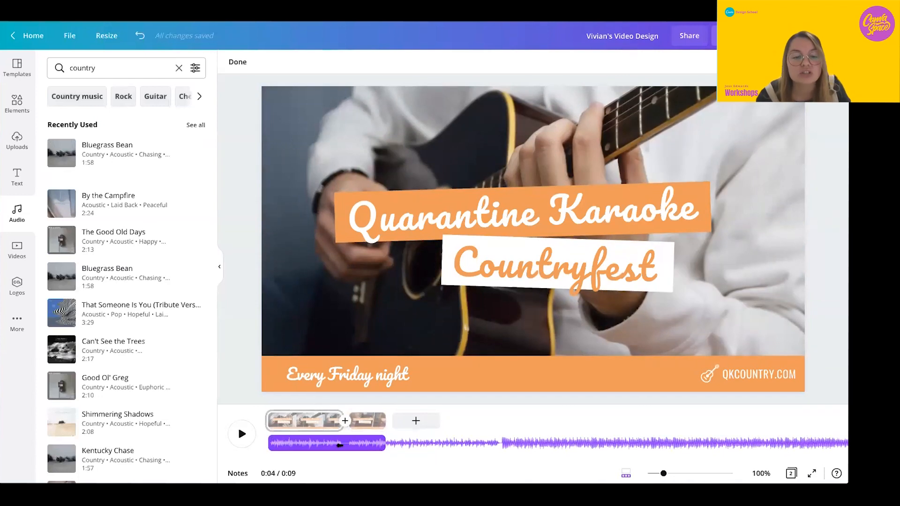
left_click_drag(410, 446, 257, 445)
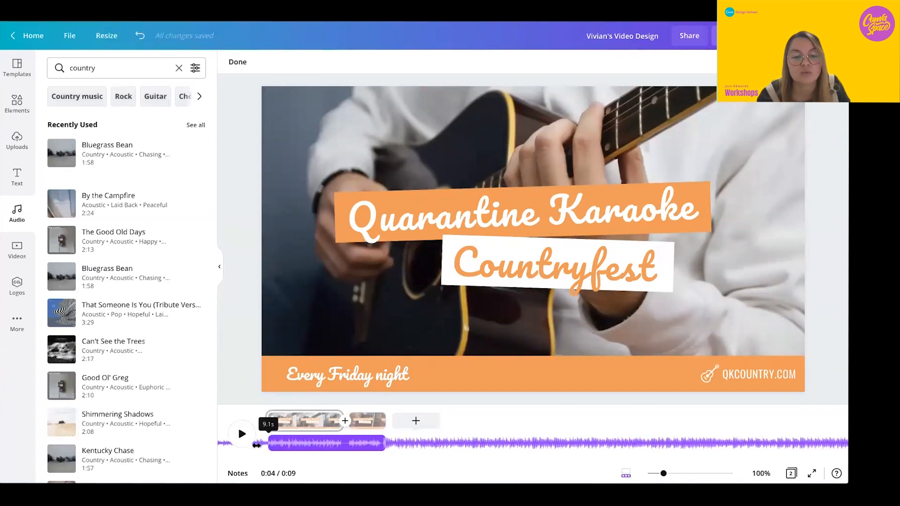
left_click_drag(419, 439, 217, 443)
left_click_drag(418, 441, 492, 432)
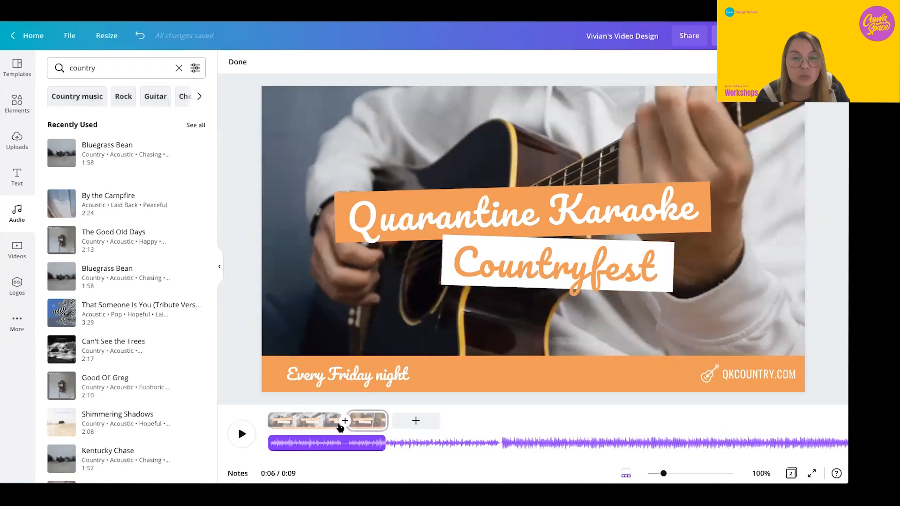
Apply a Dissolve transition between the guitar page and the violin page and play the video to check it
left_click(369, 420)
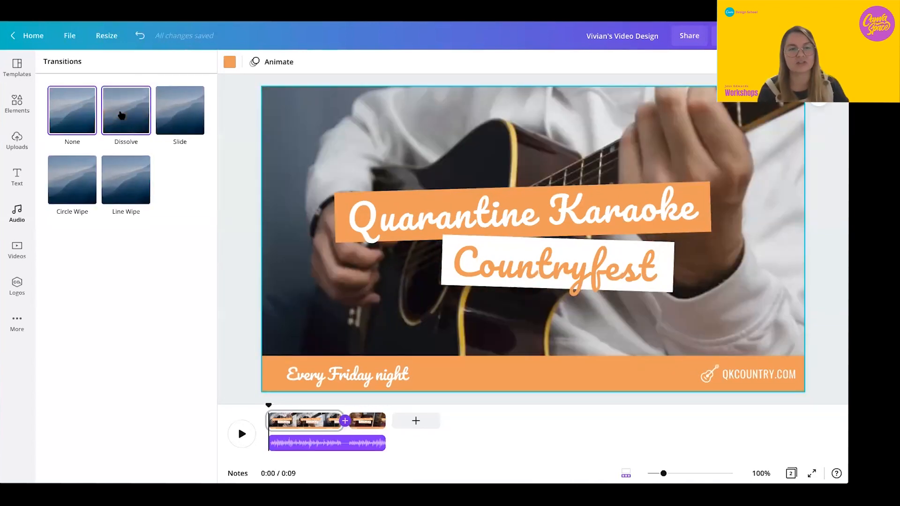
left_click(121, 116)
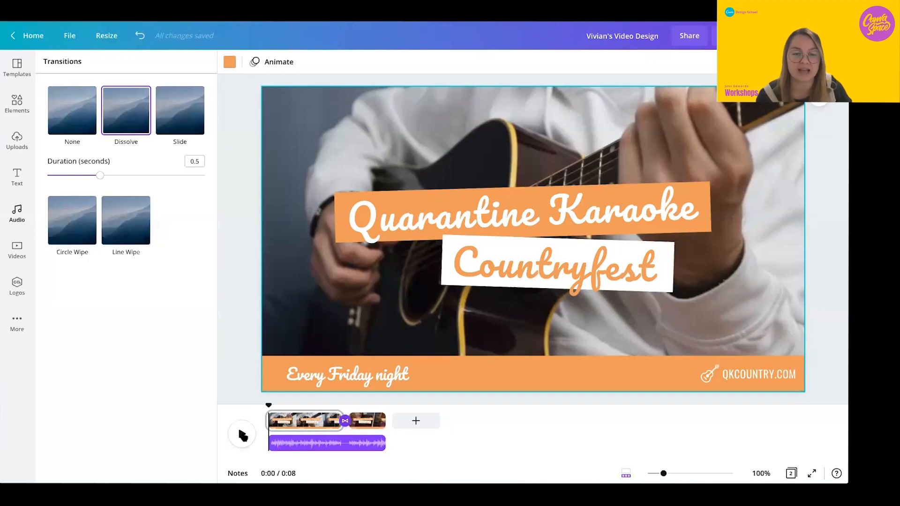
left_click(242, 436)
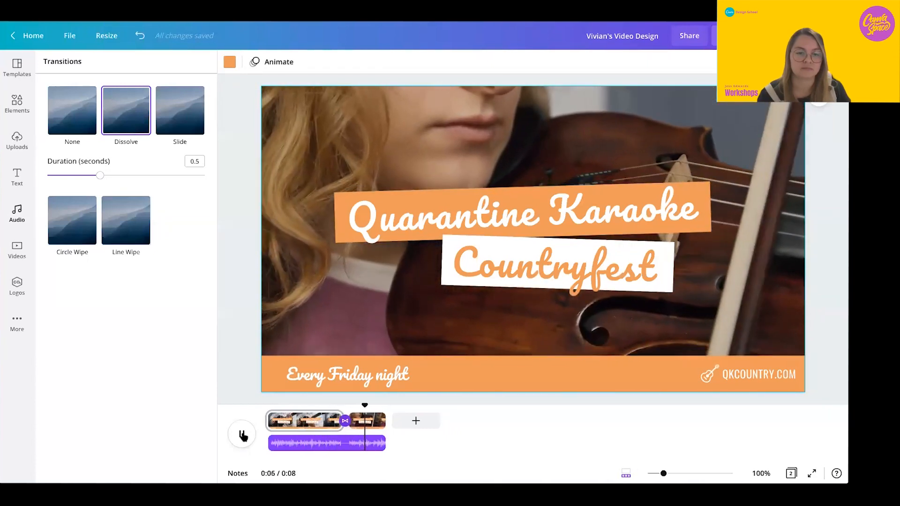
left_click(243, 436)
Replay the guitar page with its soundtrack and shorten that page to about 4.8 seconds
left_click(323, 444)
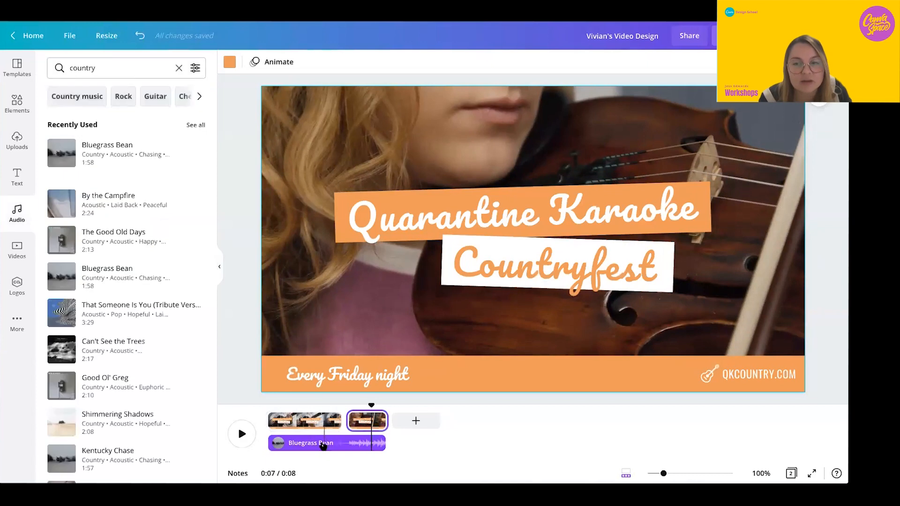
left_click(291, 413)
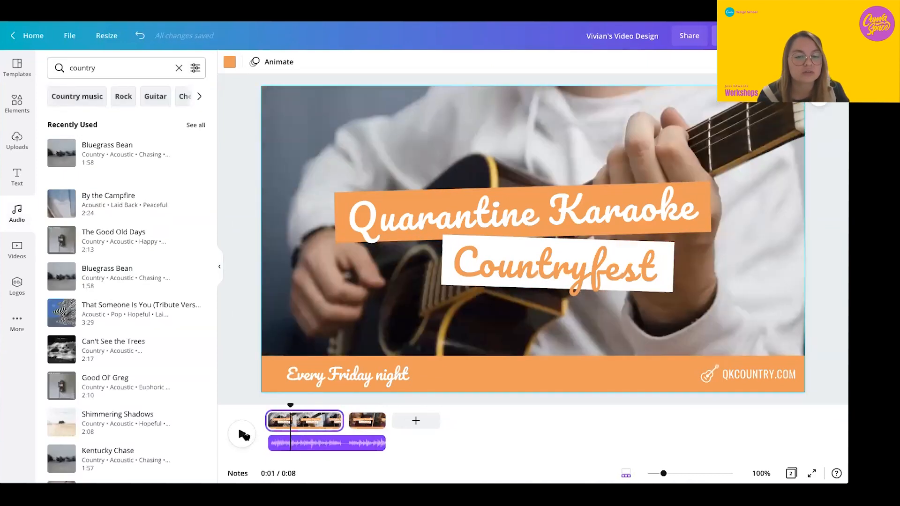
left_click(243, 436)
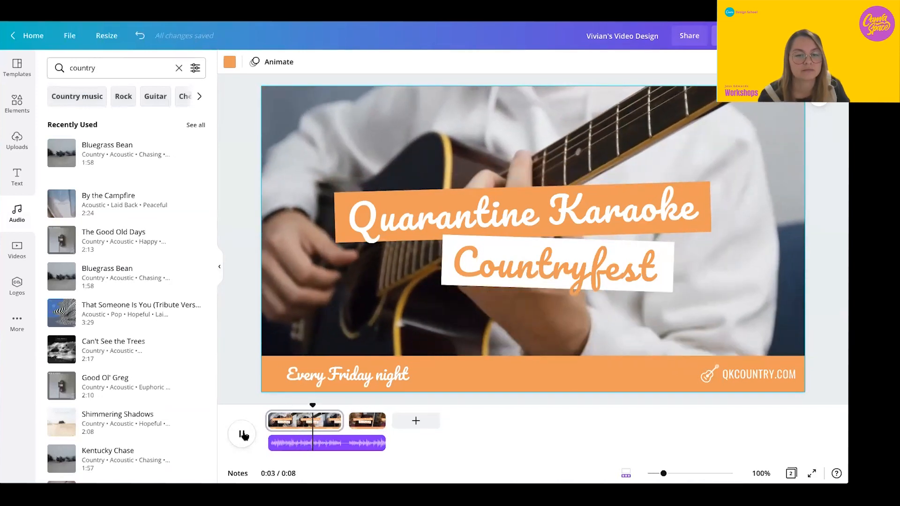
left_click(243, 436)
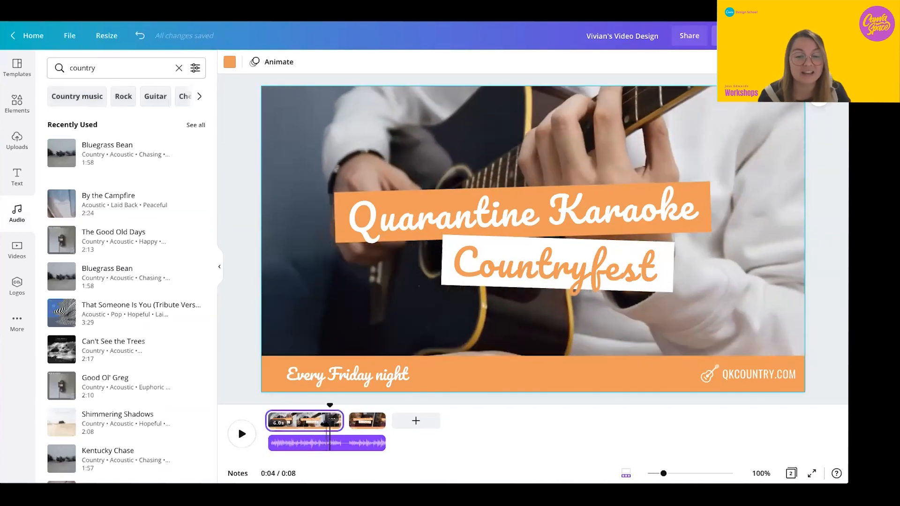
left_click_drag(343, 421, 328, 421)
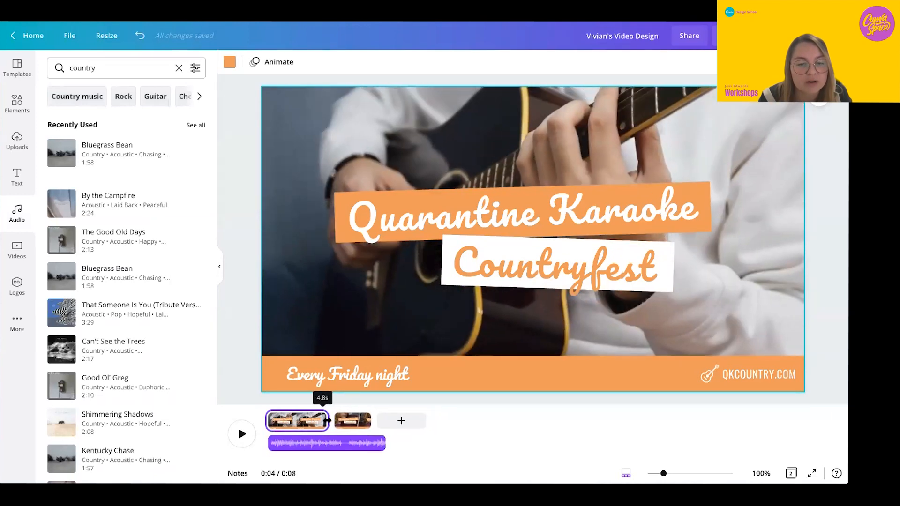
left_click(242, 434)
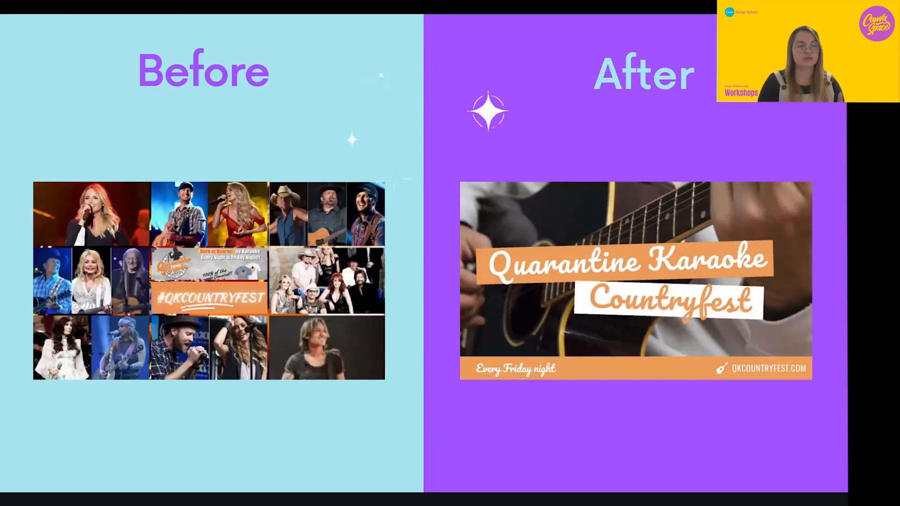
key("Right")
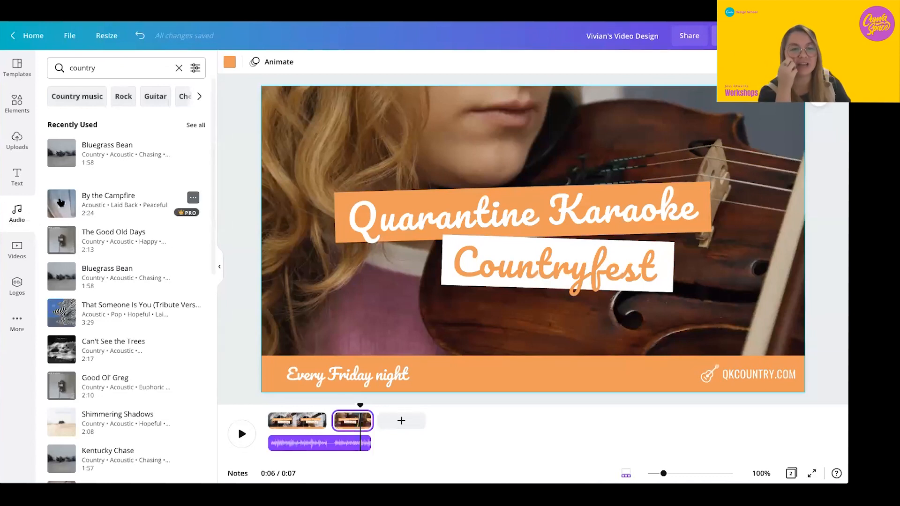
Add By the Campfire as a second audio track below Bluegrass Bean and play the video with both tracks
left_click_drag(60, 202, 271, 453)
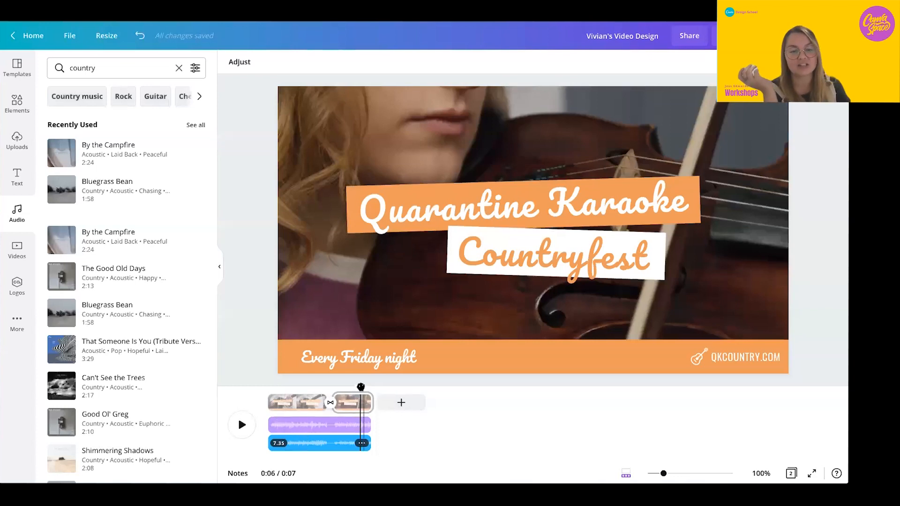
left_click_drag(360, 387, 346, 387)
left_click(243, 425)
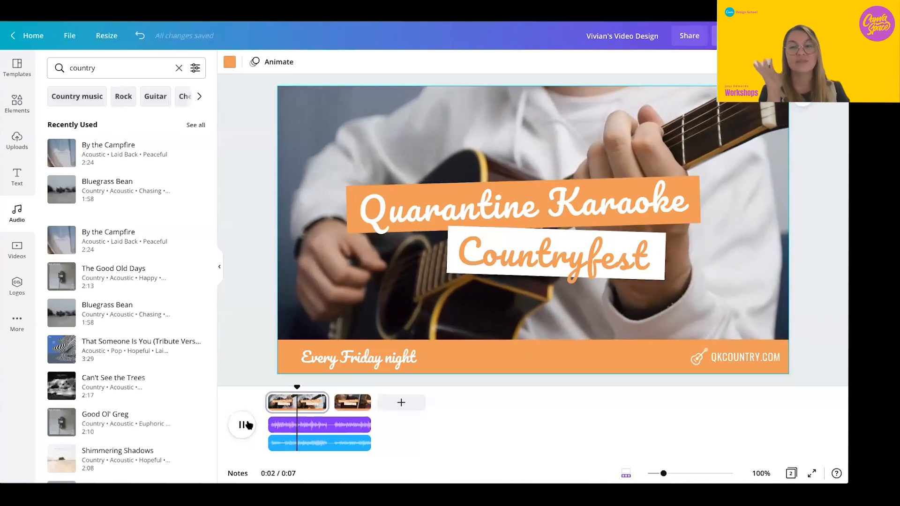
left_click(244, 425)
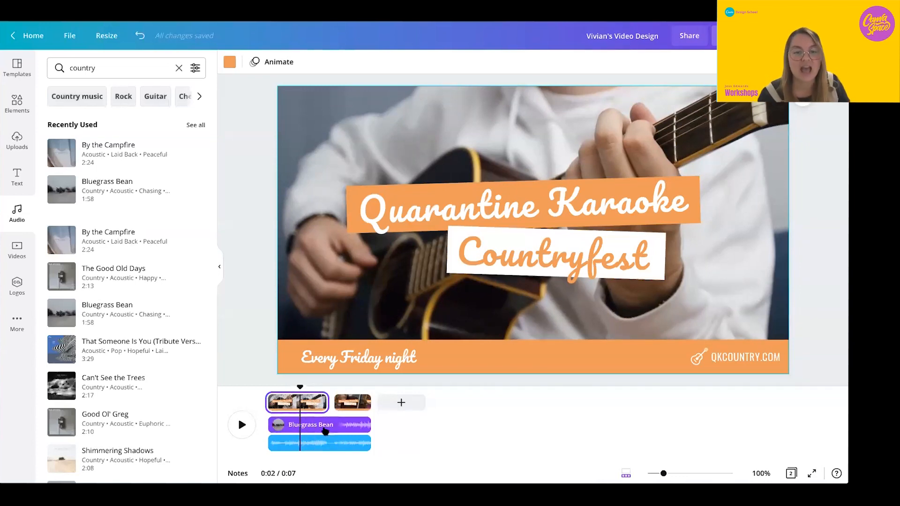
Lower the volume of the Bluegrass Bean track slightly and select the By the Campfire track
left_click(321, 426)
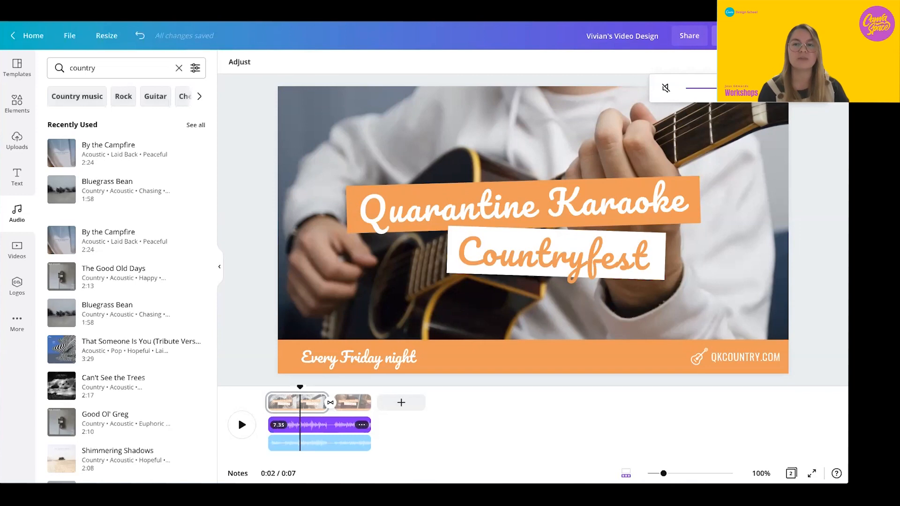
left_click_drag(716, 87, 707, 88)
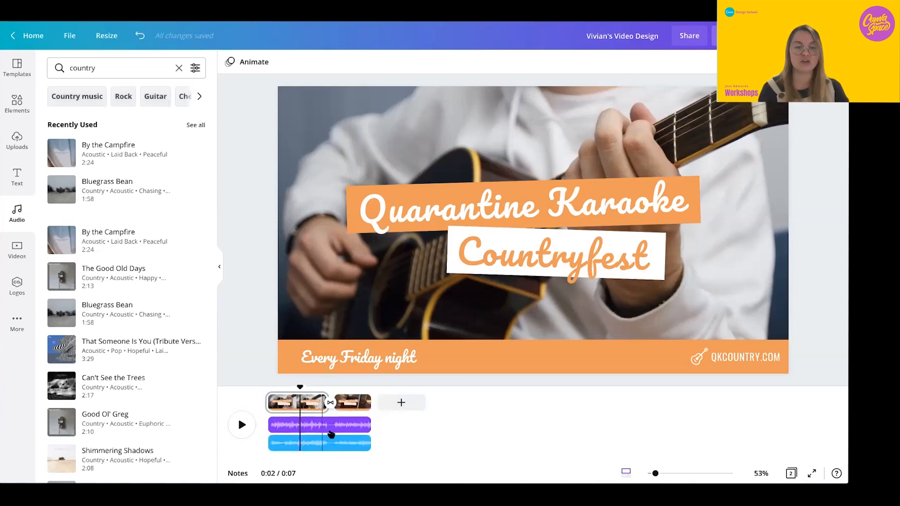
left_click(328, 447)
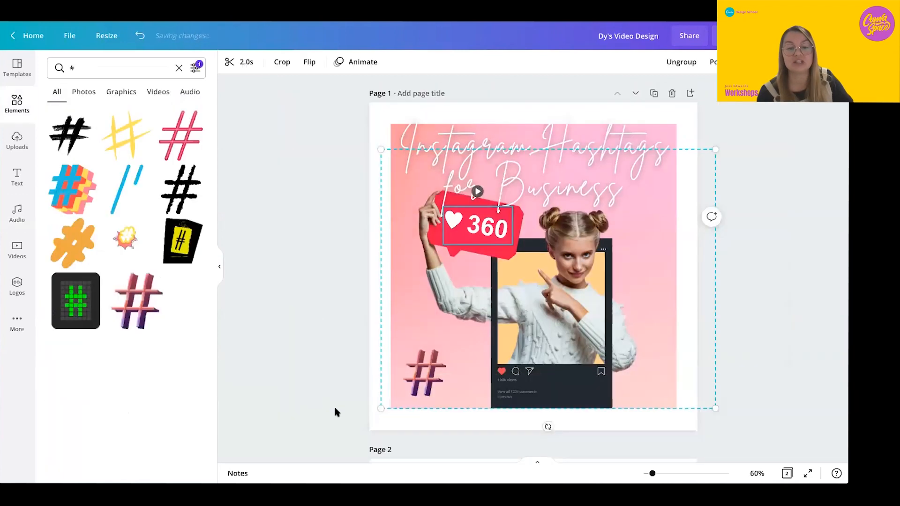
scroll(329, 356, "down", 1)
scroll(329, 341, "down", 10)
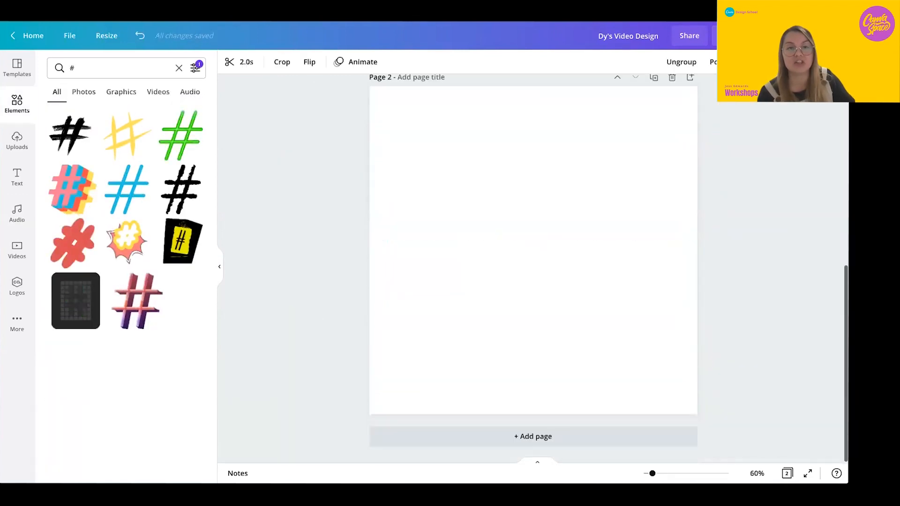
scroll(329, 341, "up", 11)
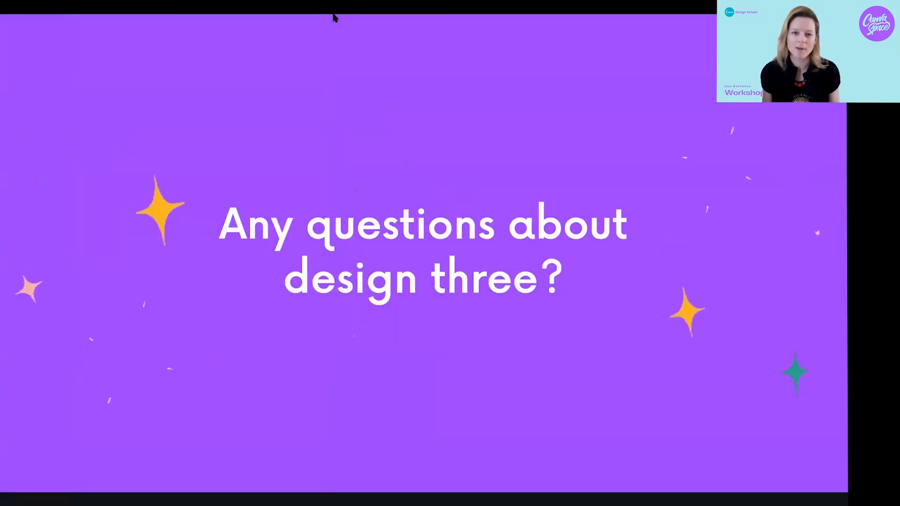
key("Right")
key("Right")
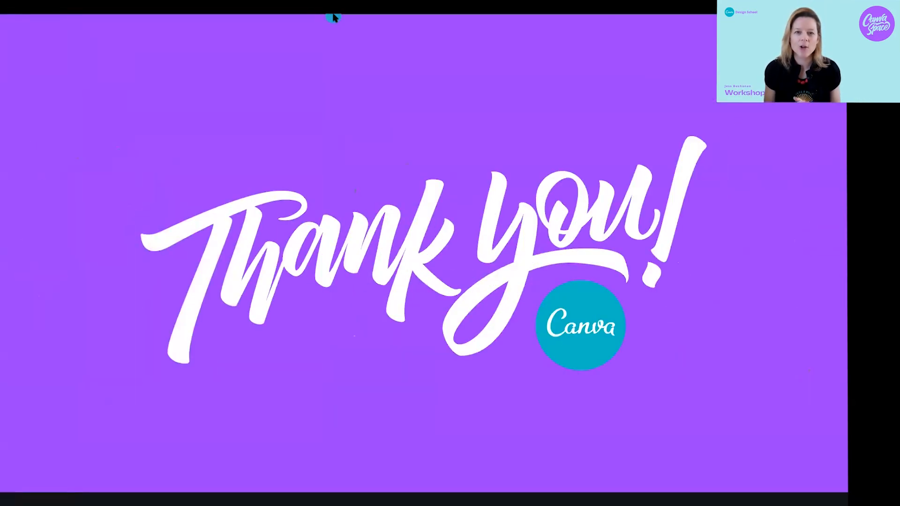